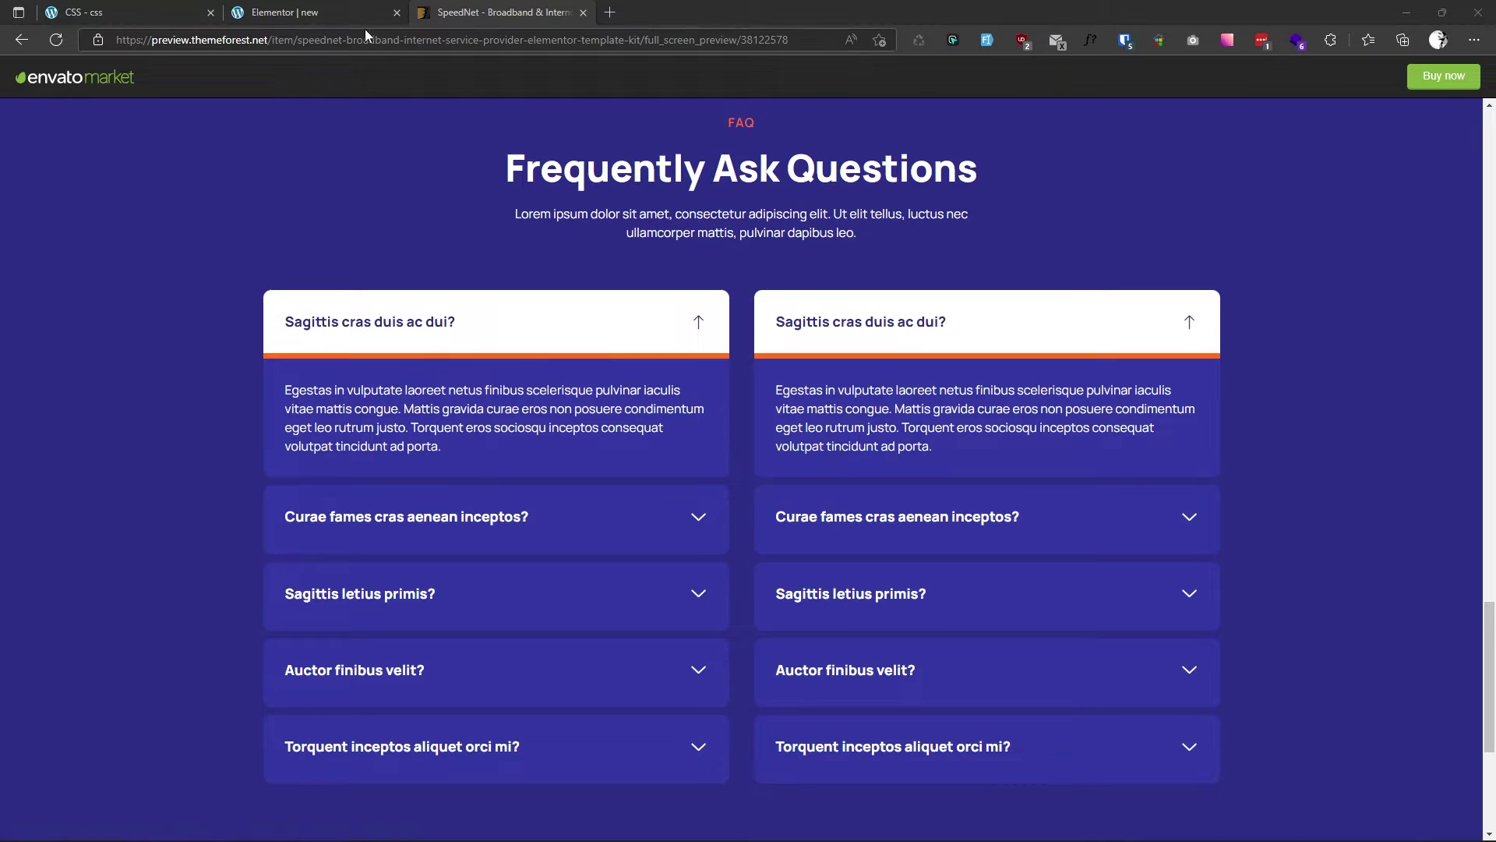
Step: Switch to the Elementor page editor, find the Accordion widget and add it to the empty page
{"action": "left_click", "coordinate": [347, 14]}
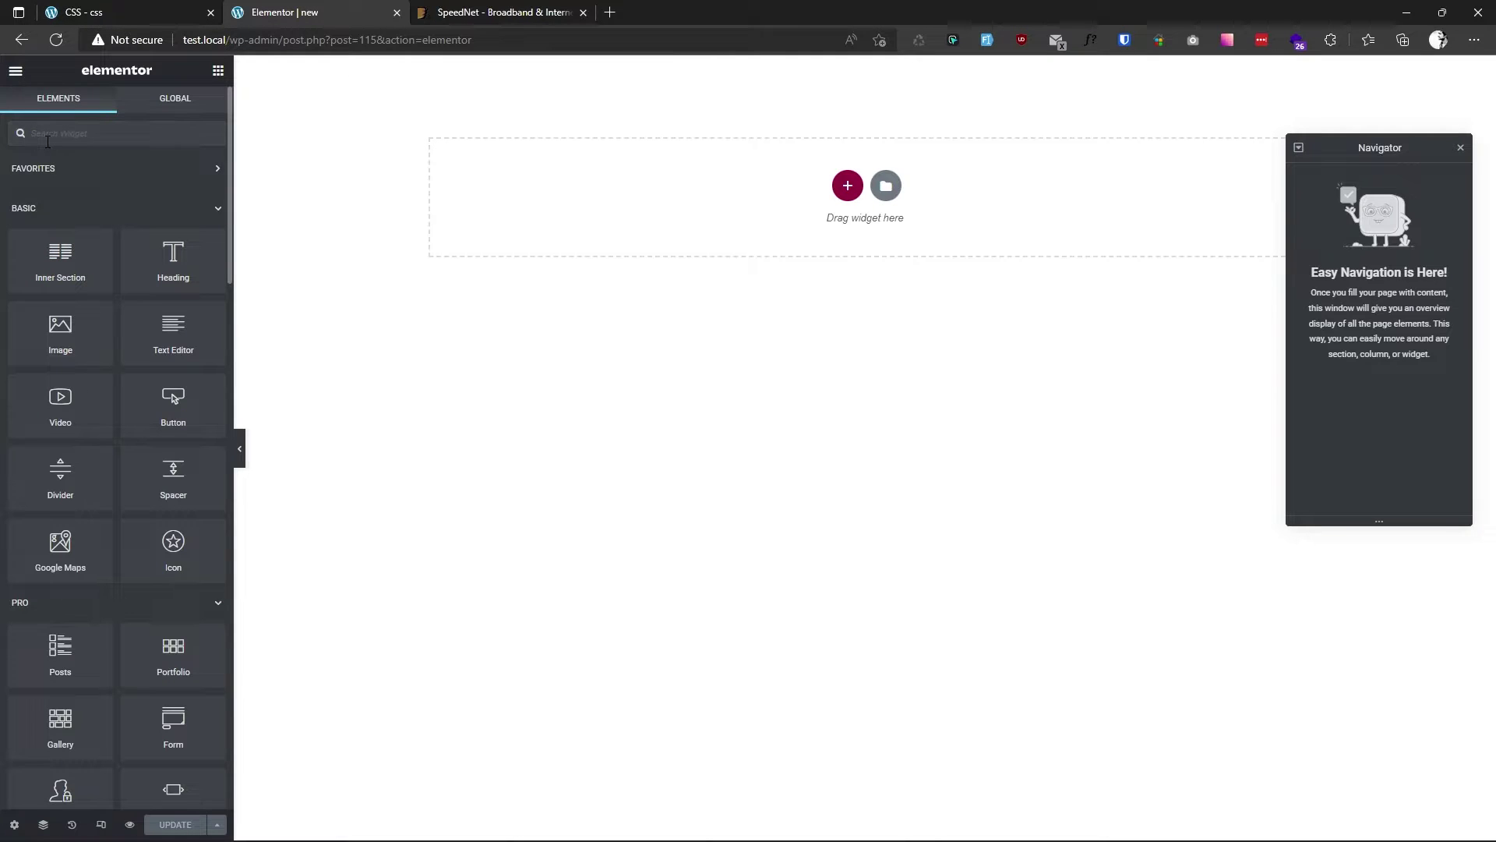
{"action": "type", "text": "acc"}
{"action": "left_click_drag", "start_coordinate": [170, 191], "coordinate": [513, 196]}
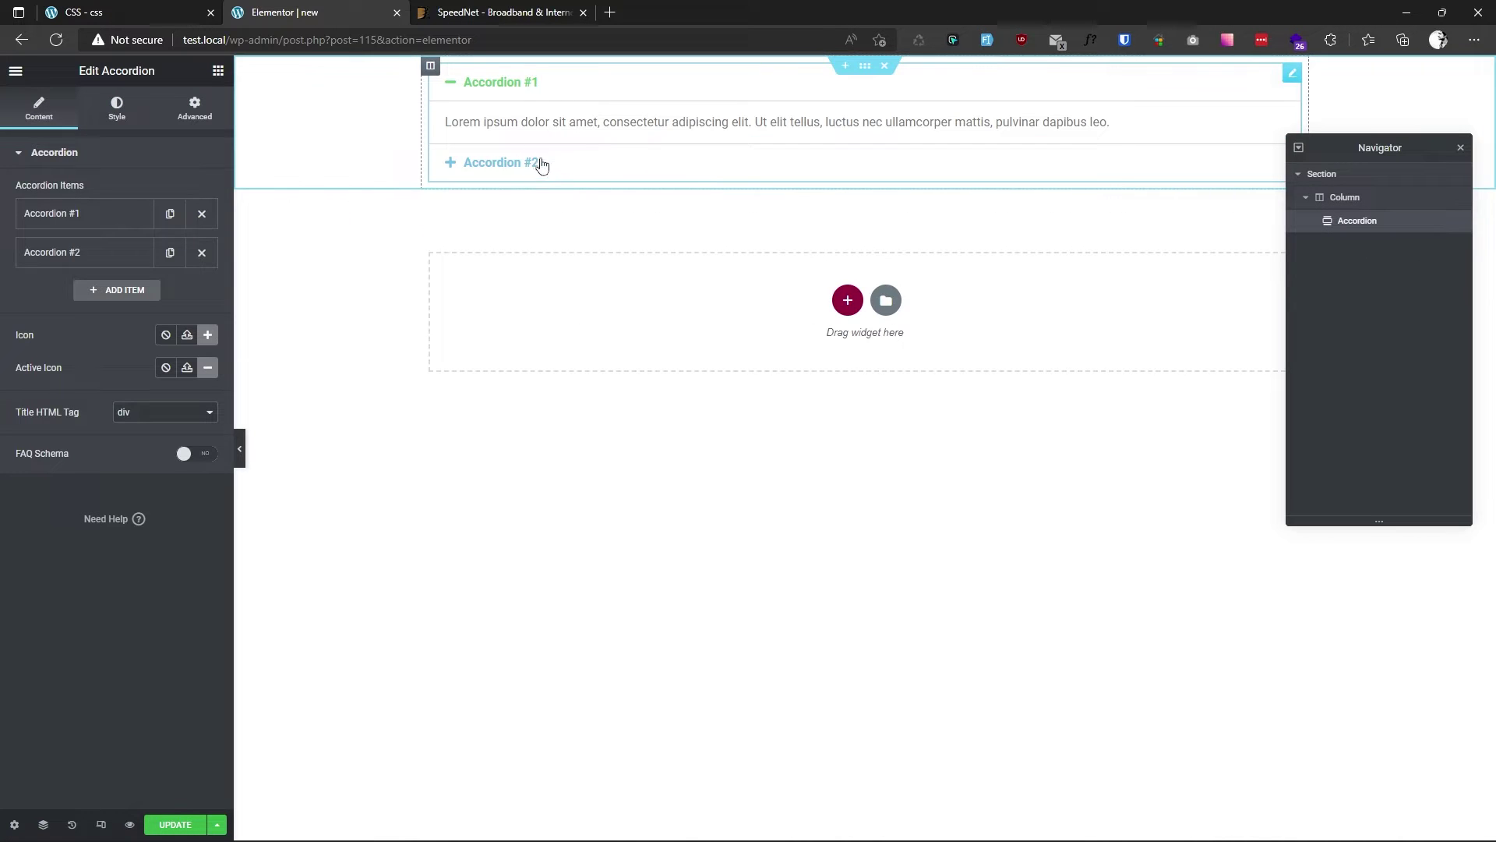
Step: Compare the accordion with the SpeedNet reference FAQ by collapsing the first question in its first column, and return to the editor
{"action": "left_click", "coordinate": [493, 14]}
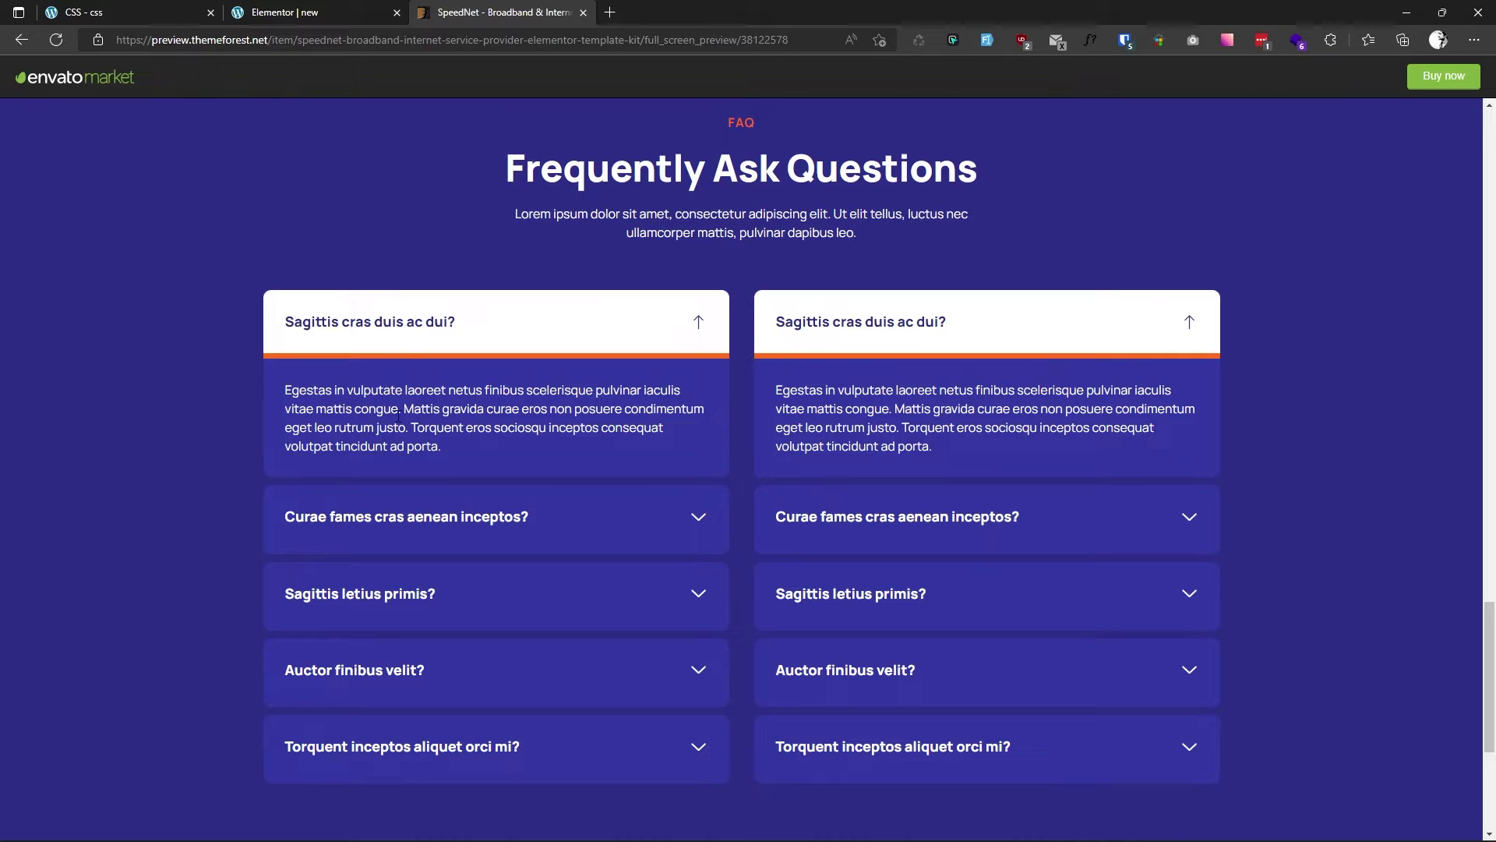
{"action": "left_click", "coordinate": [319, 21]}
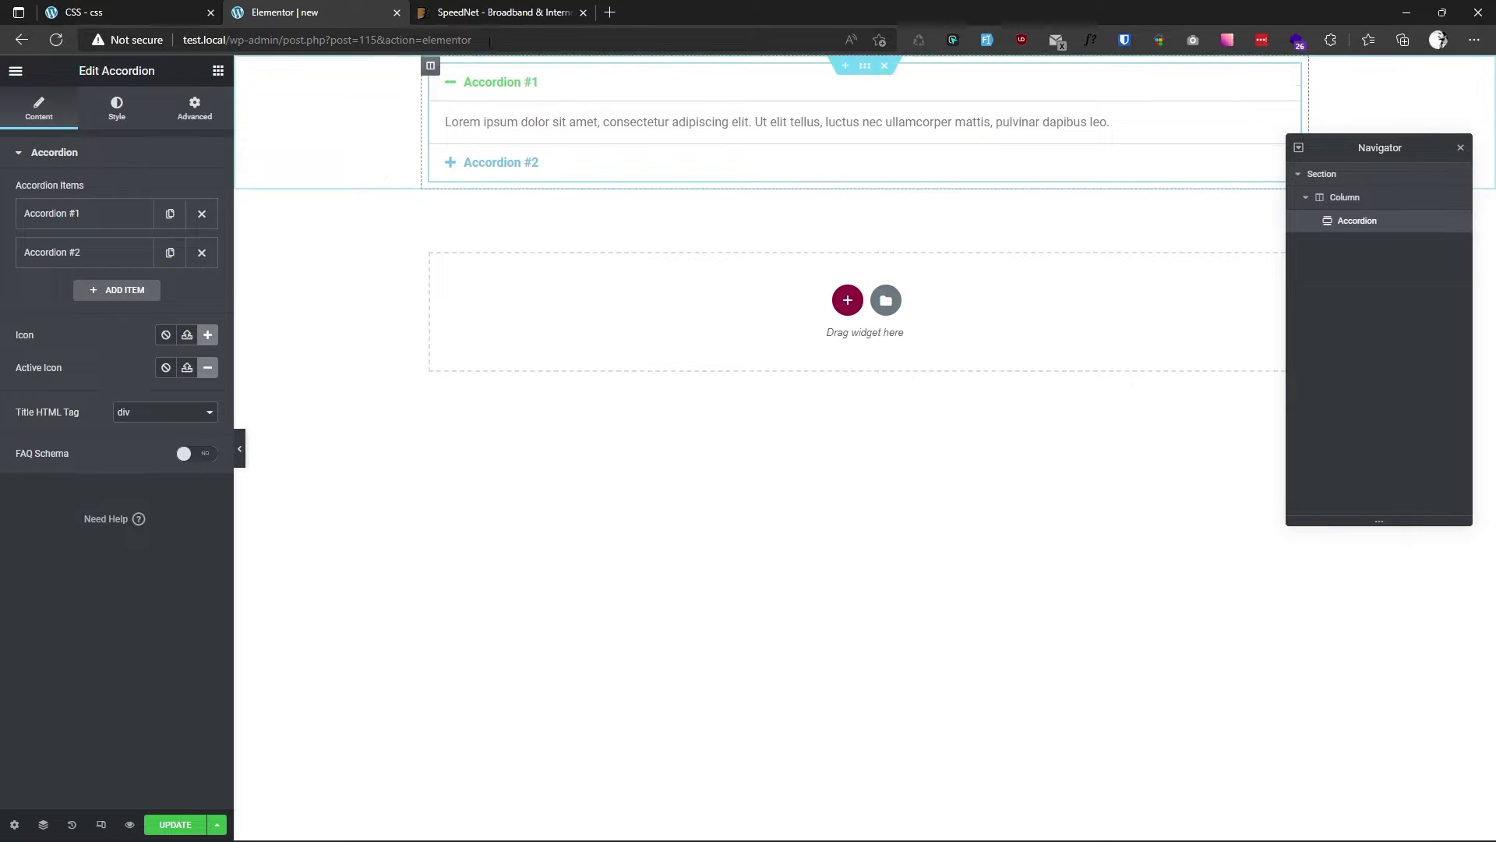
{"action": "left_click", "coordinate": [497, 12]}
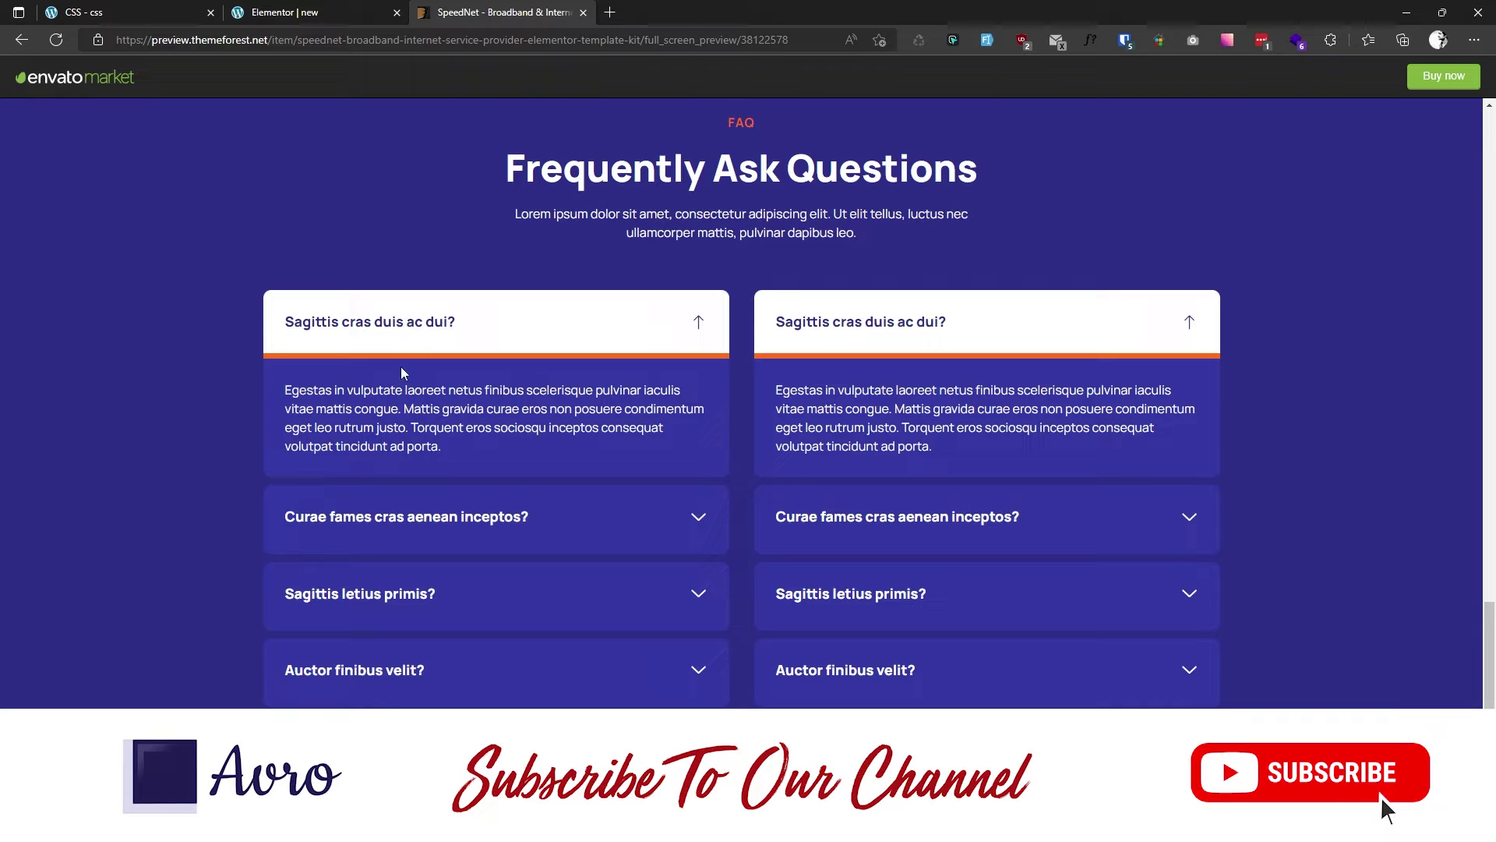
{"action": "left_click", "coordinate": [443, 340]}
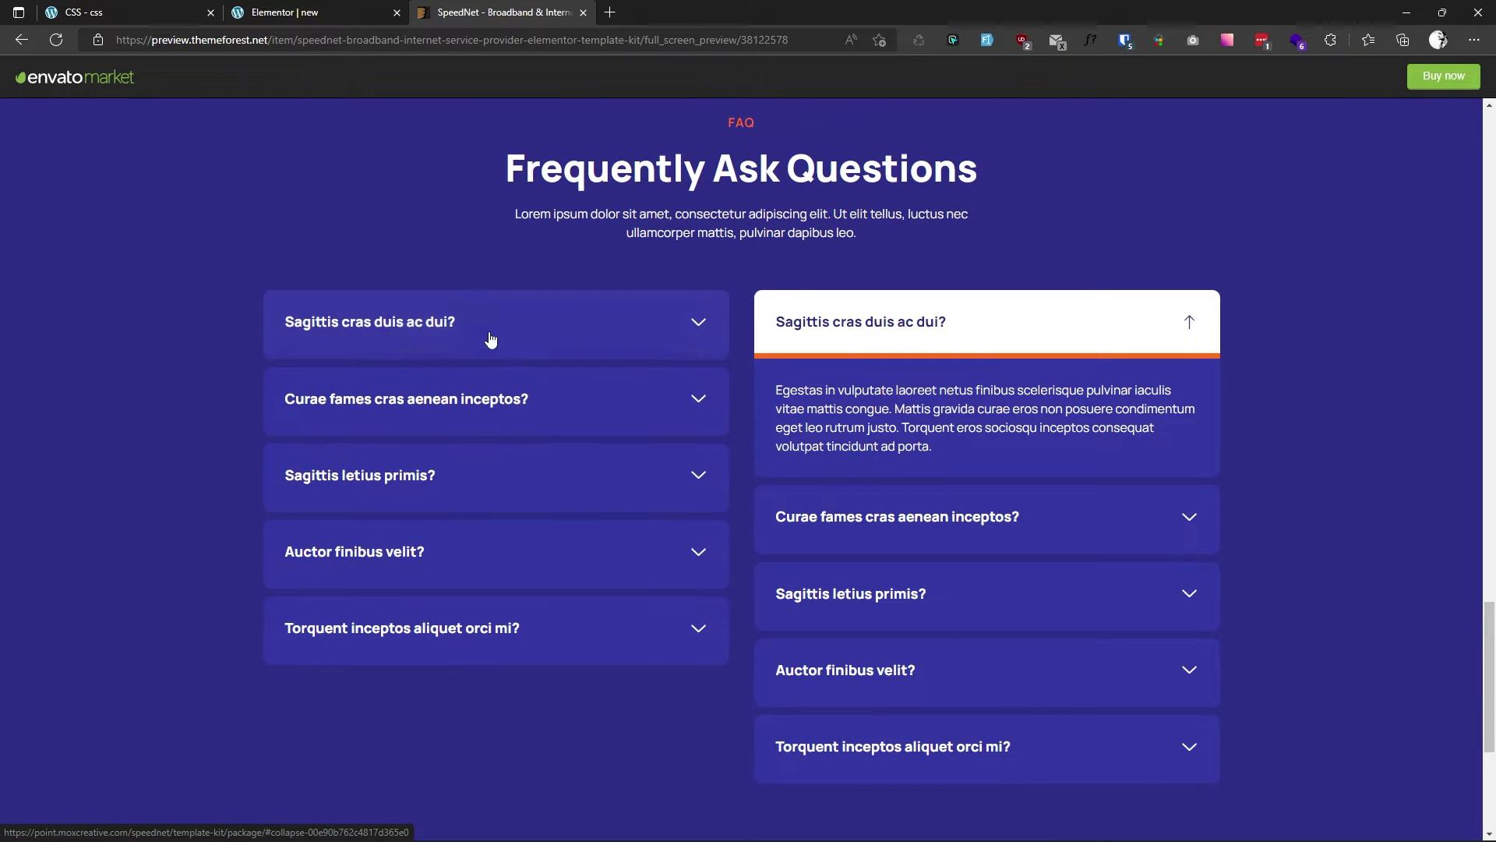
{"action": "left_click", "coordinate": [320, 14]}
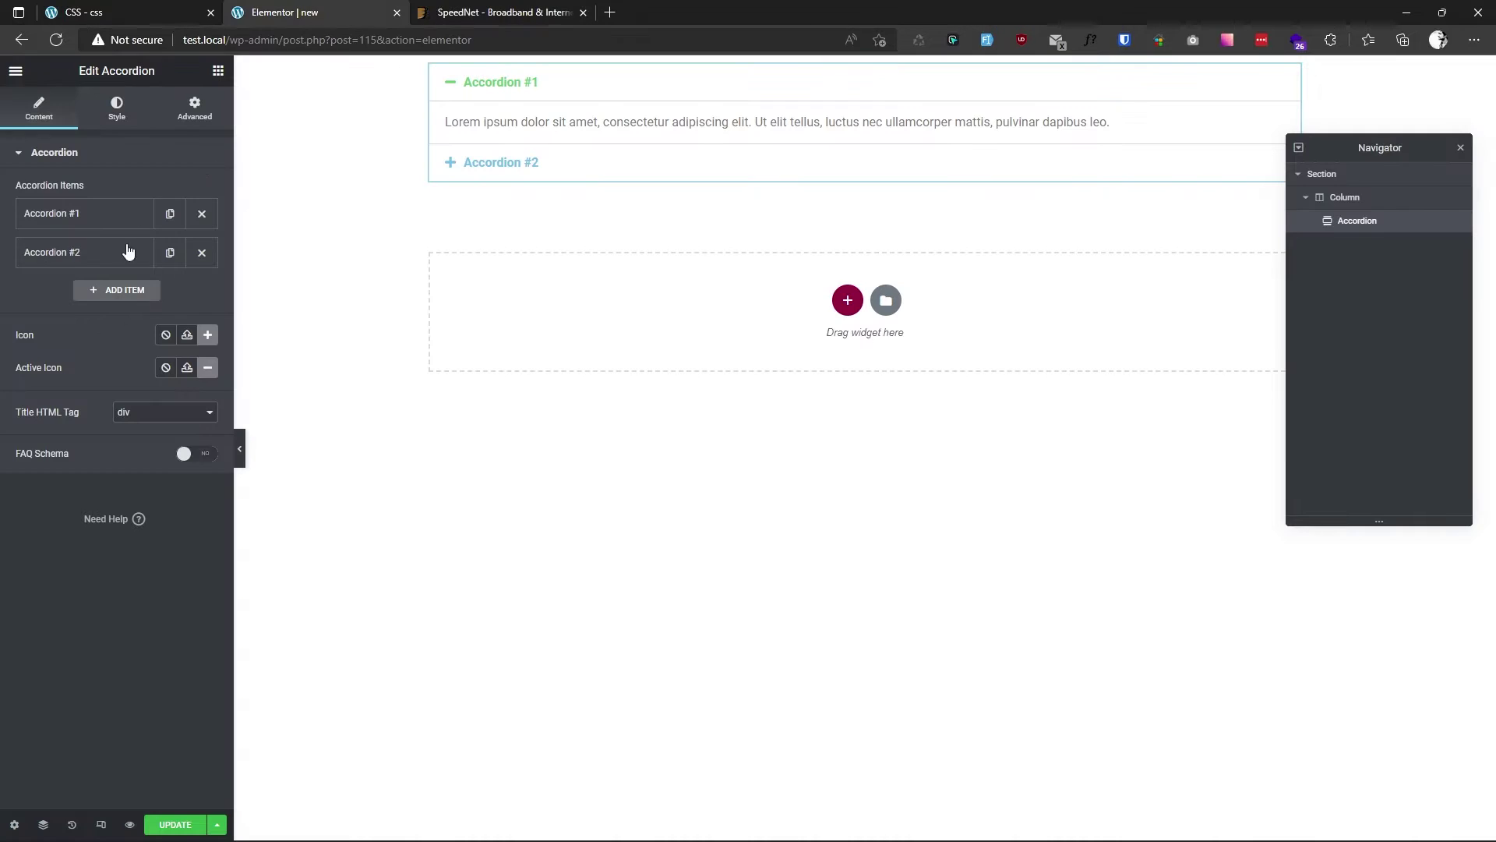
Step: Add a Toggle widget below the accordion and test opening and closing Toggle #1
{"action": "left_click_drag", "start_coordinate": [60, 261], "coordinate": [534, 171]}
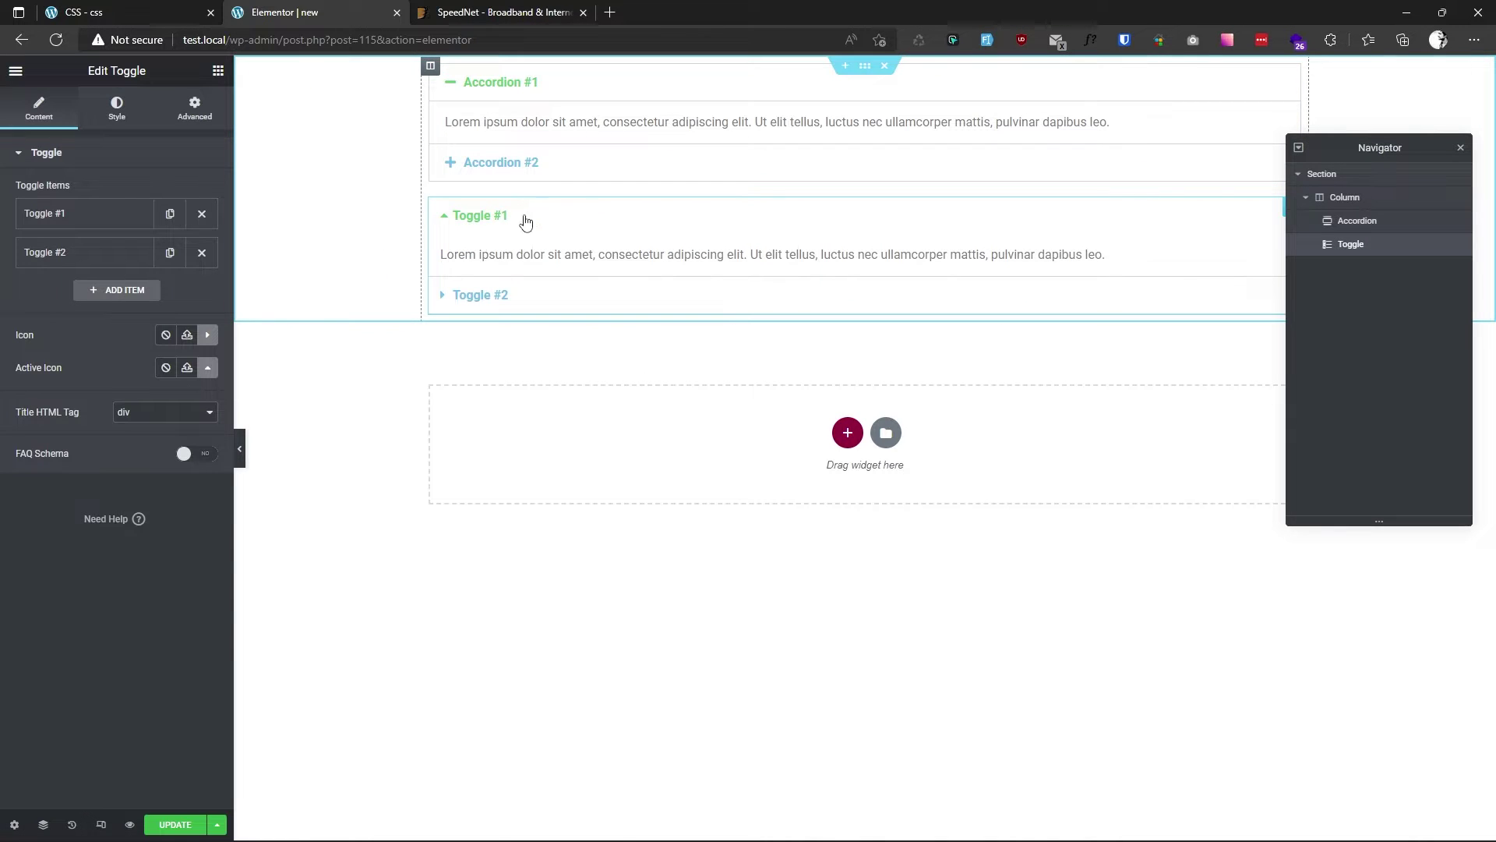
{"action": "left_click", "coordinate": [495, 215]}
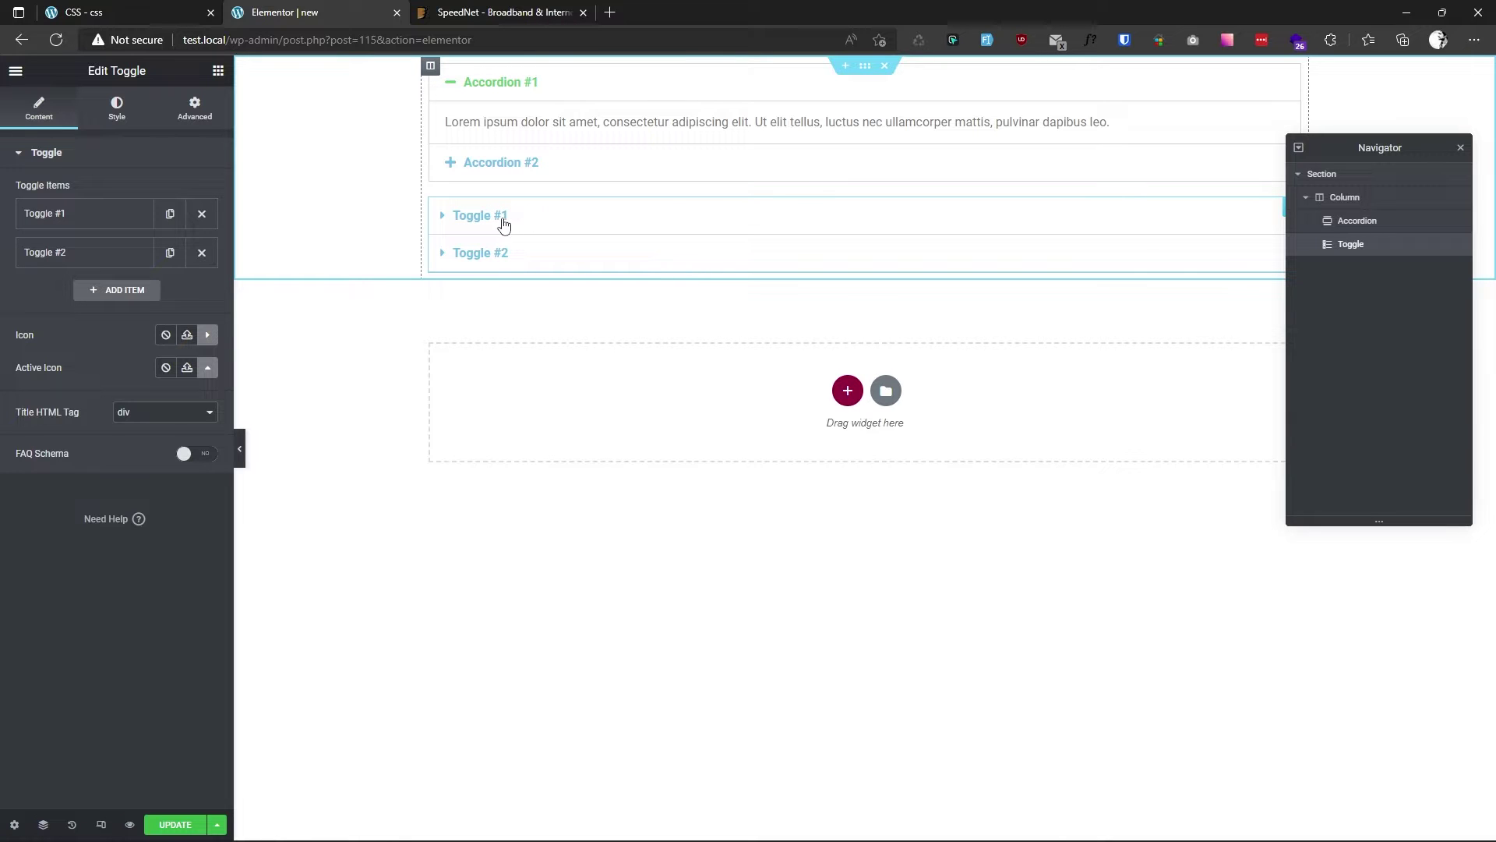
{"action": "left_click", "coordinate": [502, 225]}
{"action": "left_click", "coordinate": [507, 226]}
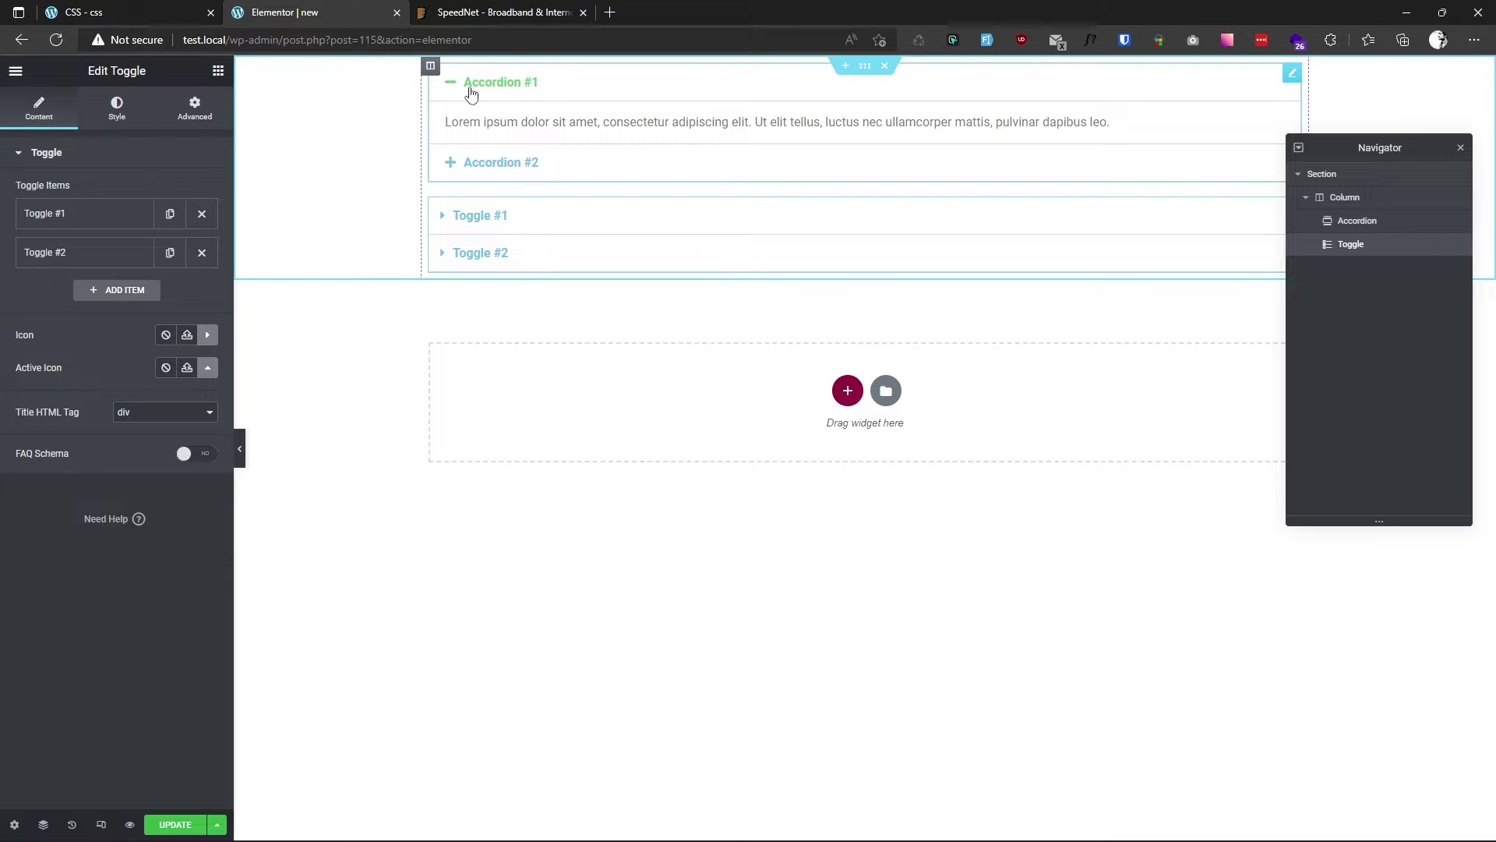
Step: Collapse the open question in the second column of the reference FAQ and return to the editor
{"action": "left_click", "coordinate": [499, 12]}
{"action": "left_click", "coordinate": [850, 323]}
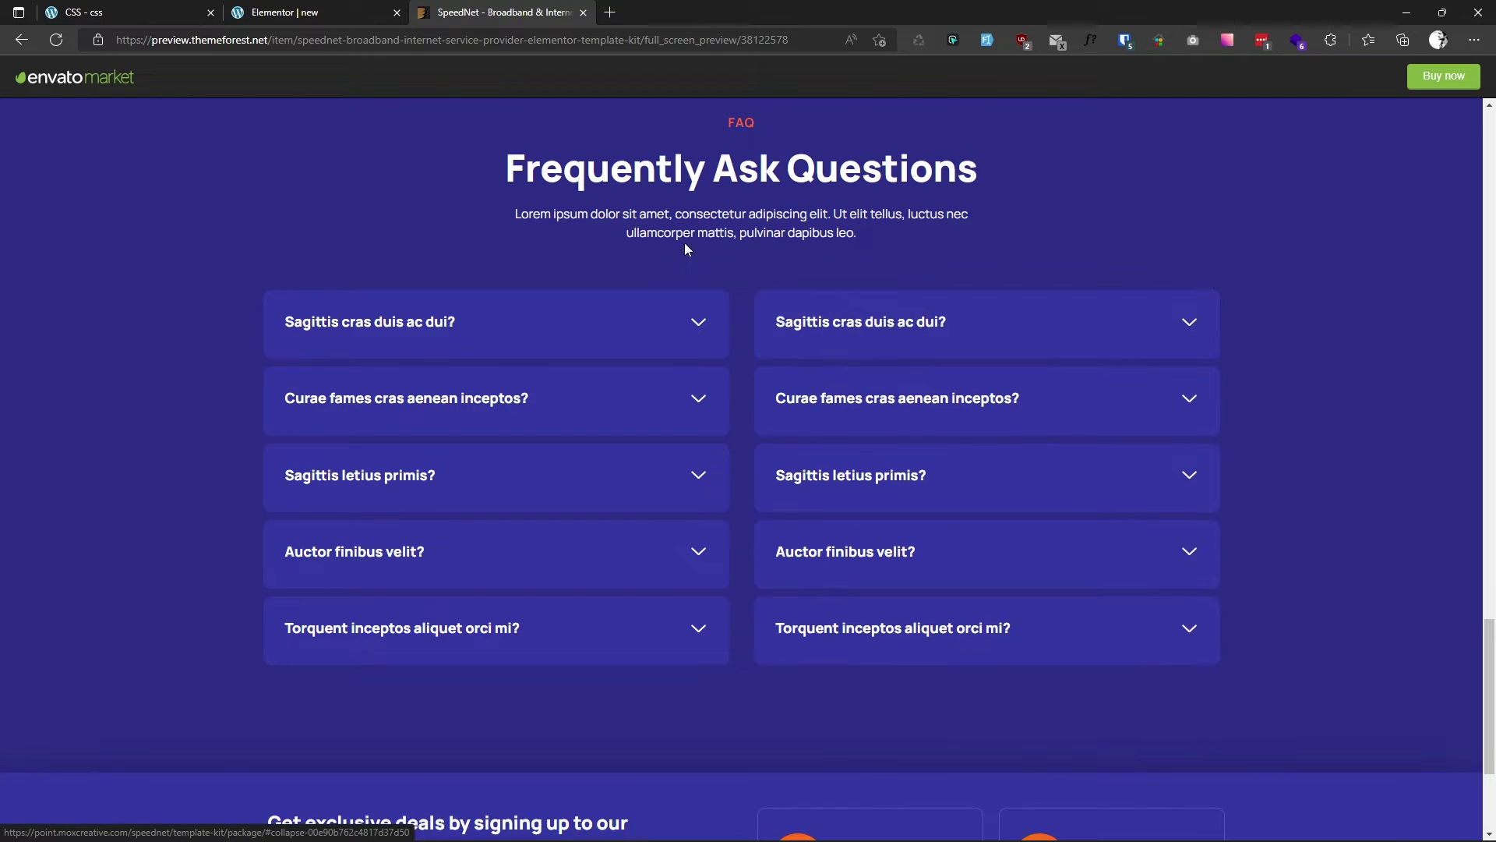
{"action": "left_click", "coordinate": [335, 12]}
Step: Delete the Toggle widget and the section holding the Accordion
{"action": "right_click", "coordinate": [529, 236]}
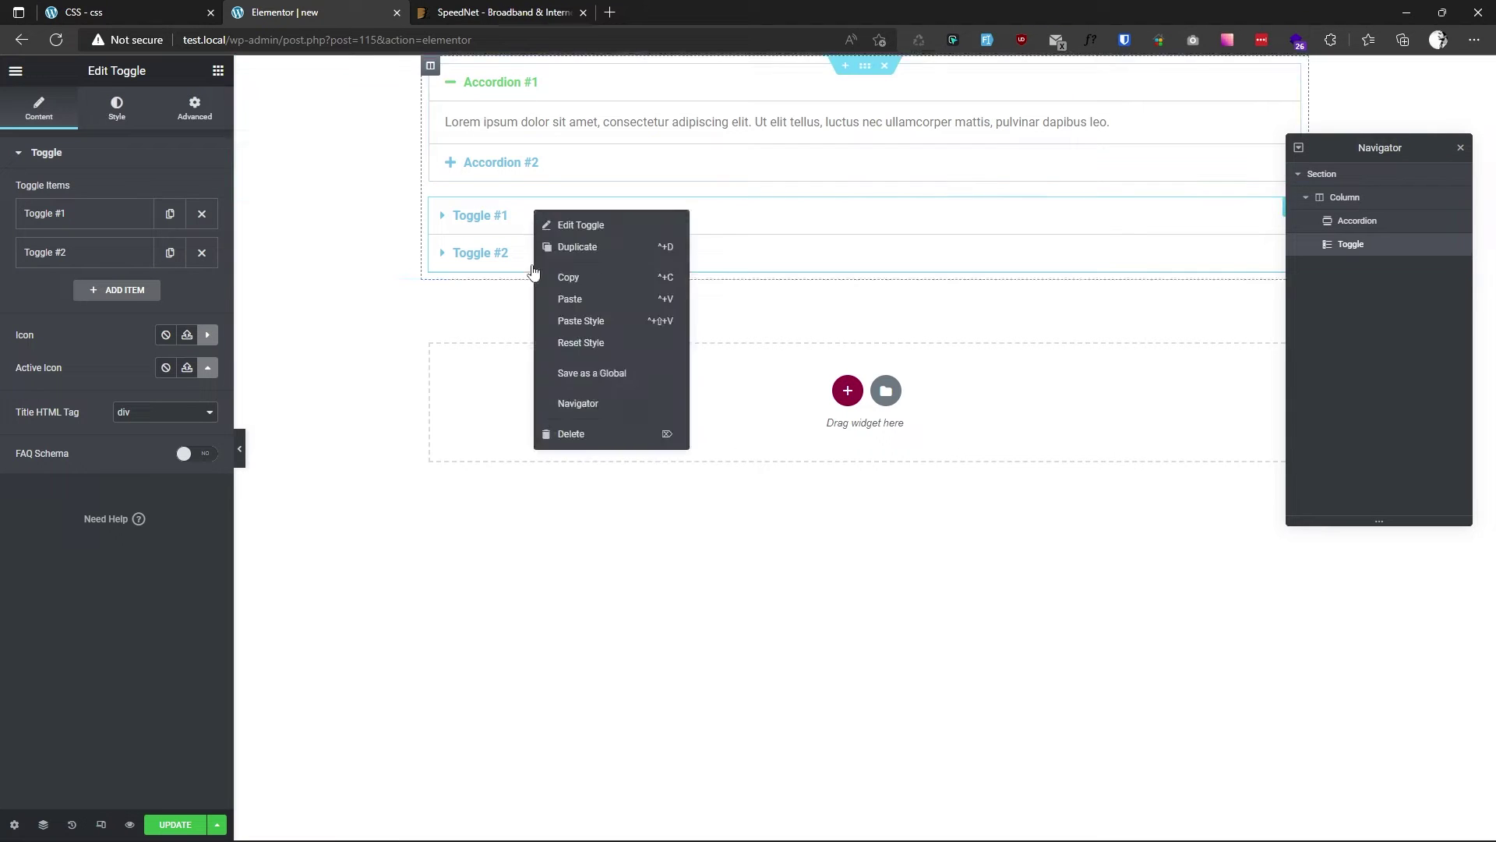
{"action": "key", "text": "Delete"}
{"action": "left_click", "coordinate": [614, 117]}
{"action": "left_click", "coordinate": [883, 65]}
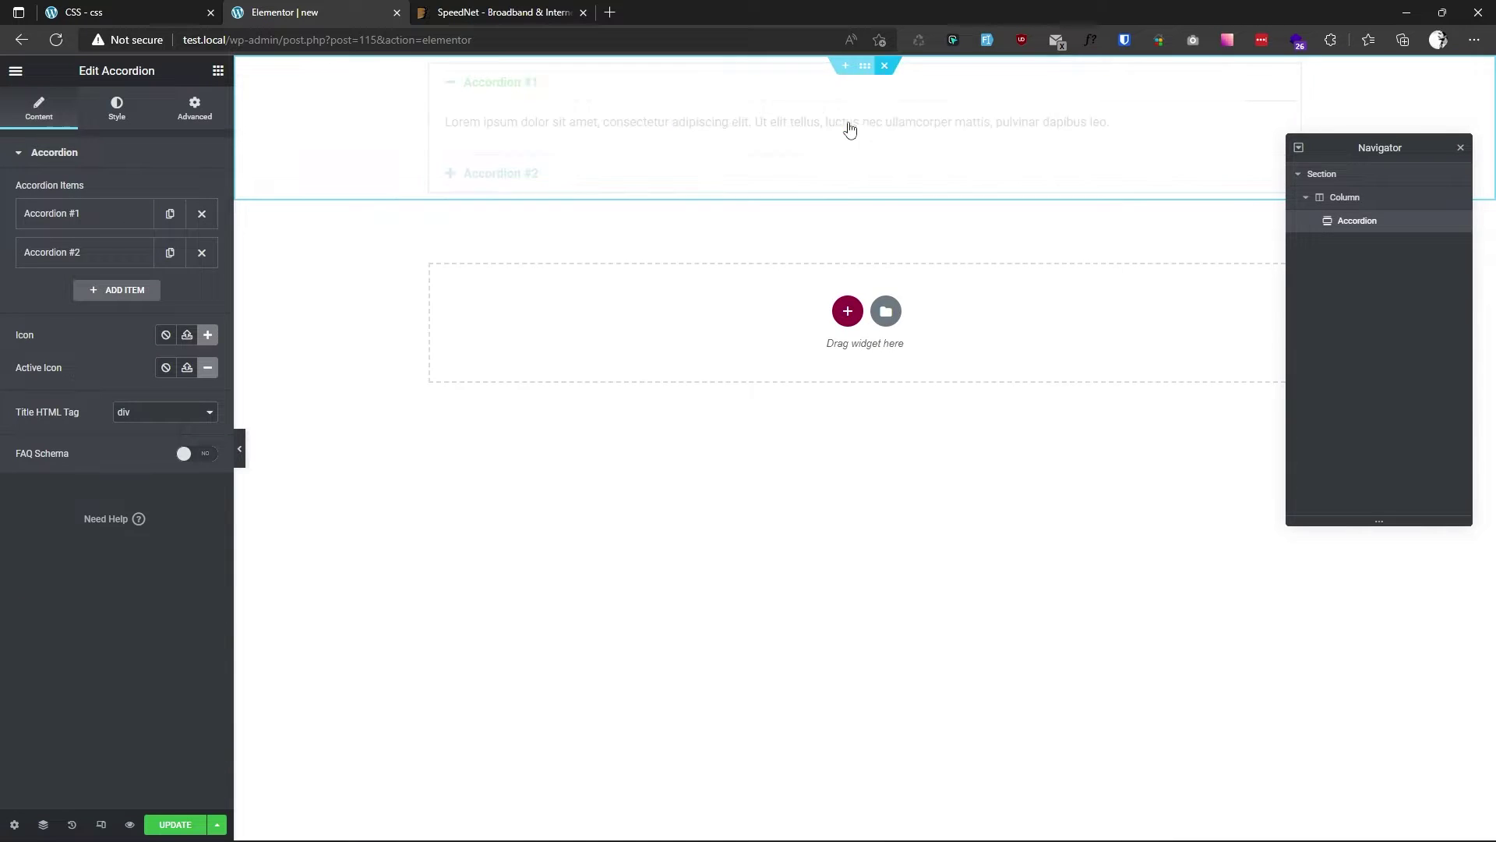
Step: Add a new single-column section and set its height to Fit To Screen
{"action": "left_click", "coordinate": [847, 186]}
{"action": "left_click", "coordinate": [655, 224]}
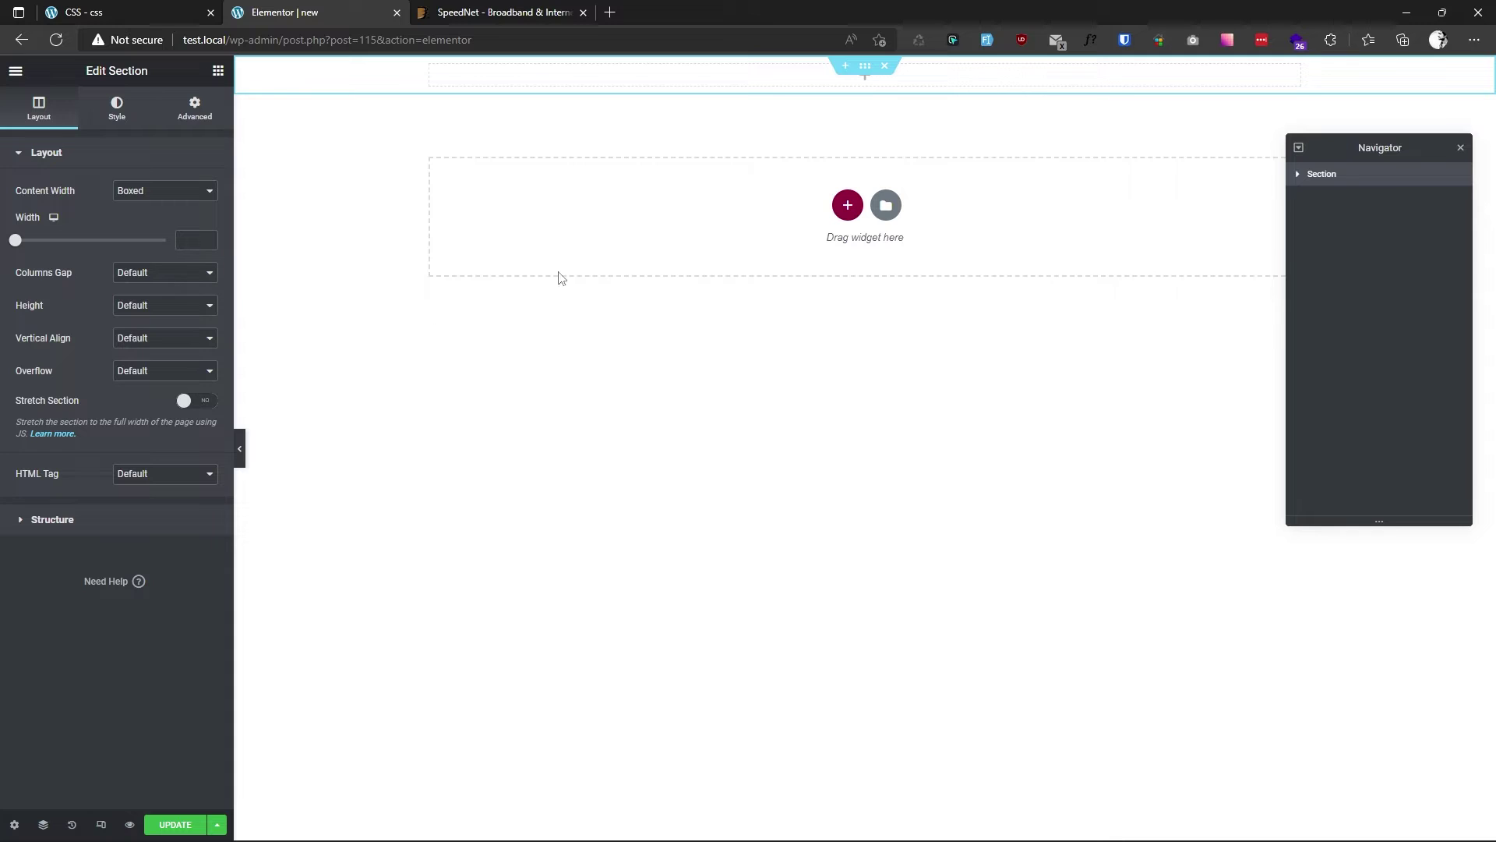
{"action": "left_click", "coordinate": [143, 308]}
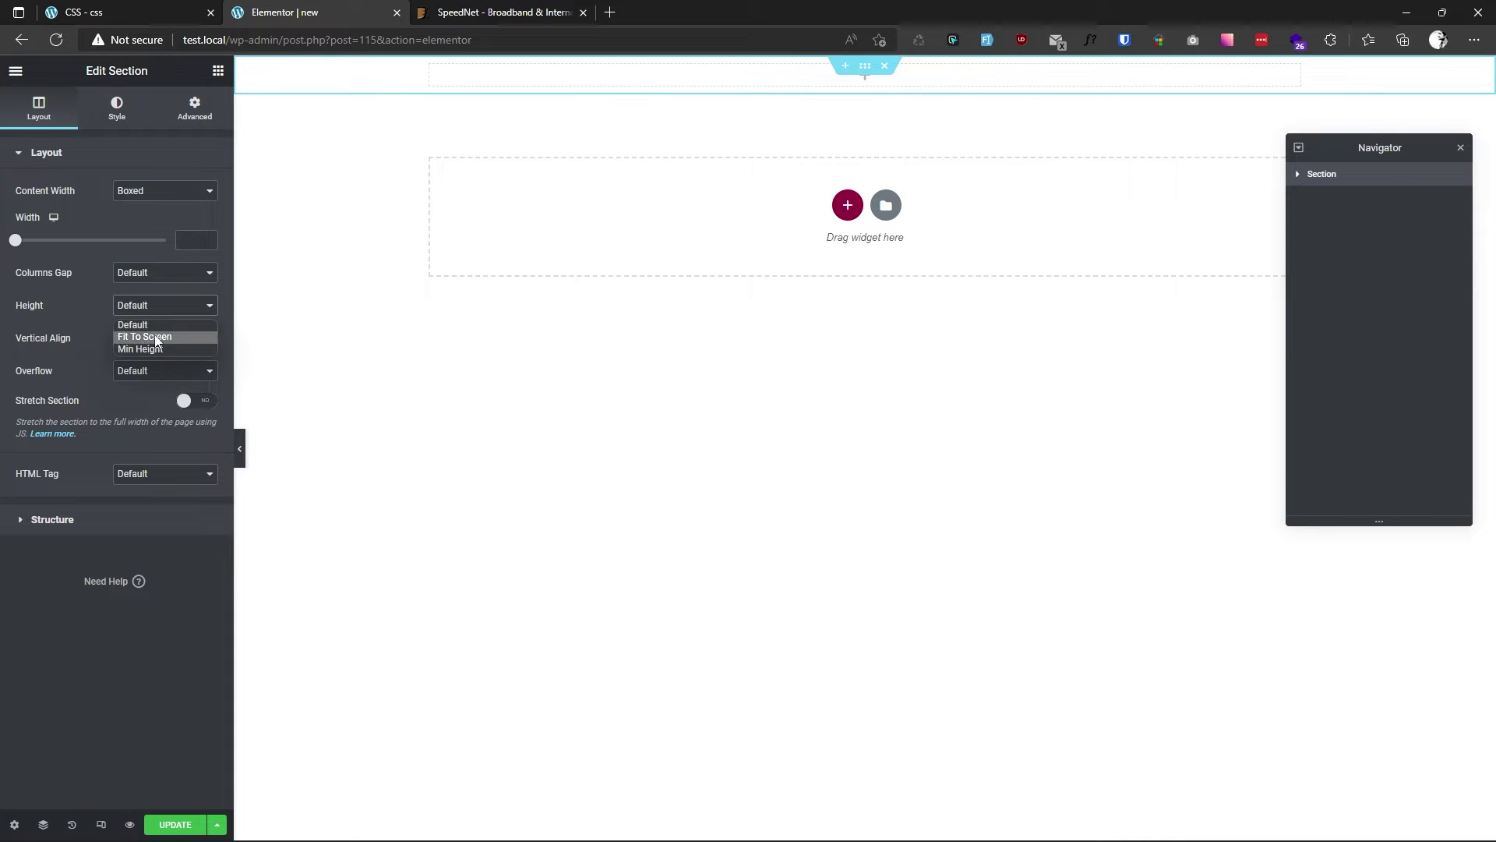
{"action": "left_click", "coordinate": [154, 335]}
Step: Give the section a classic background in the global colour blue (#2D2E87) and compare it with the reference page
{"action": "left_click", "coordinate": [121, 115]}
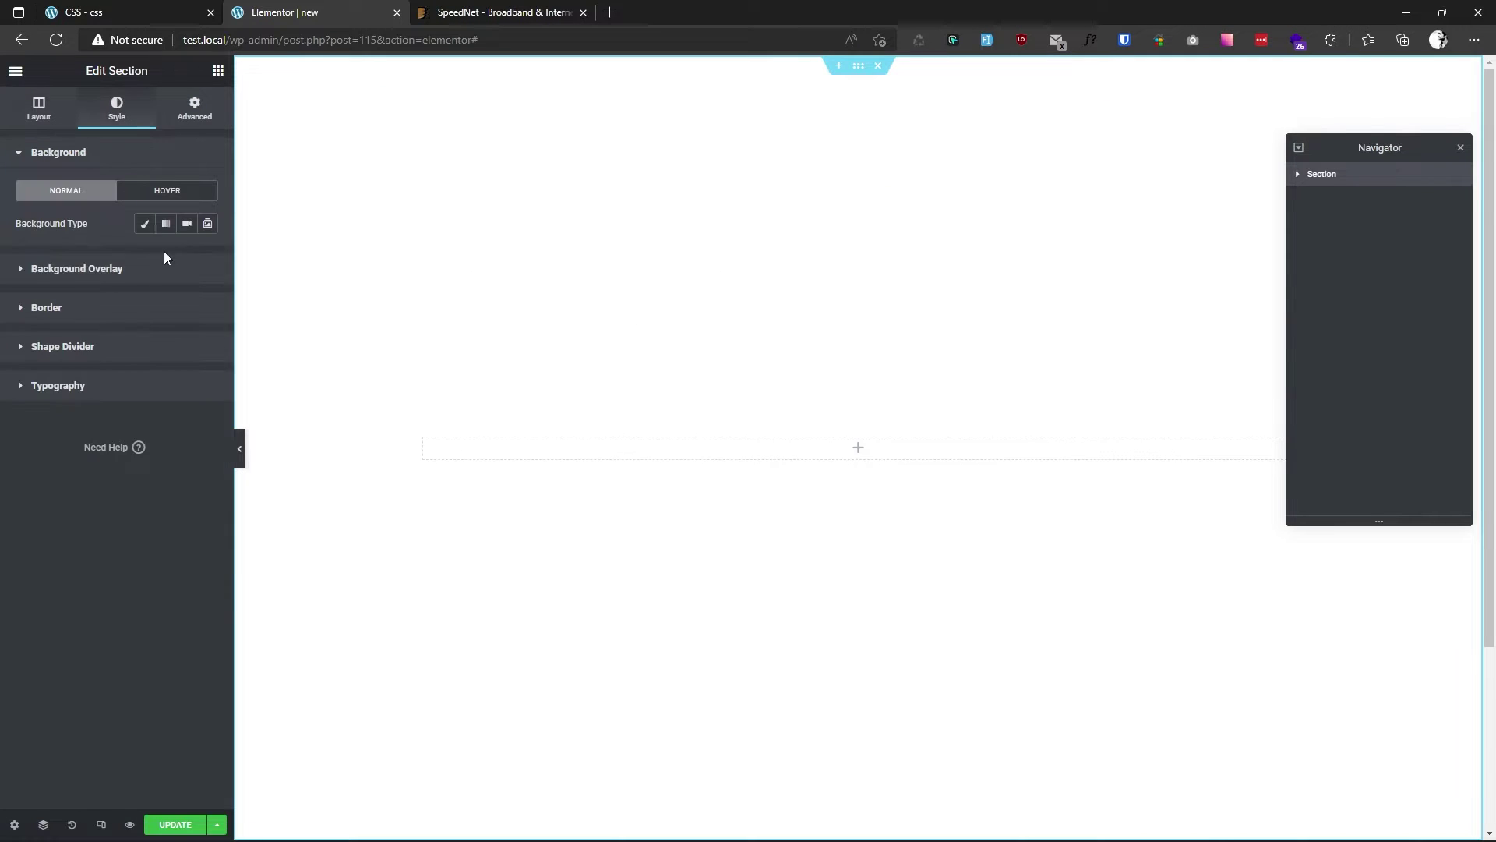
{"action": "left_click", "coordinate": [144, 224]}
{"action": "left_click", "coordinate": [187, 256]}
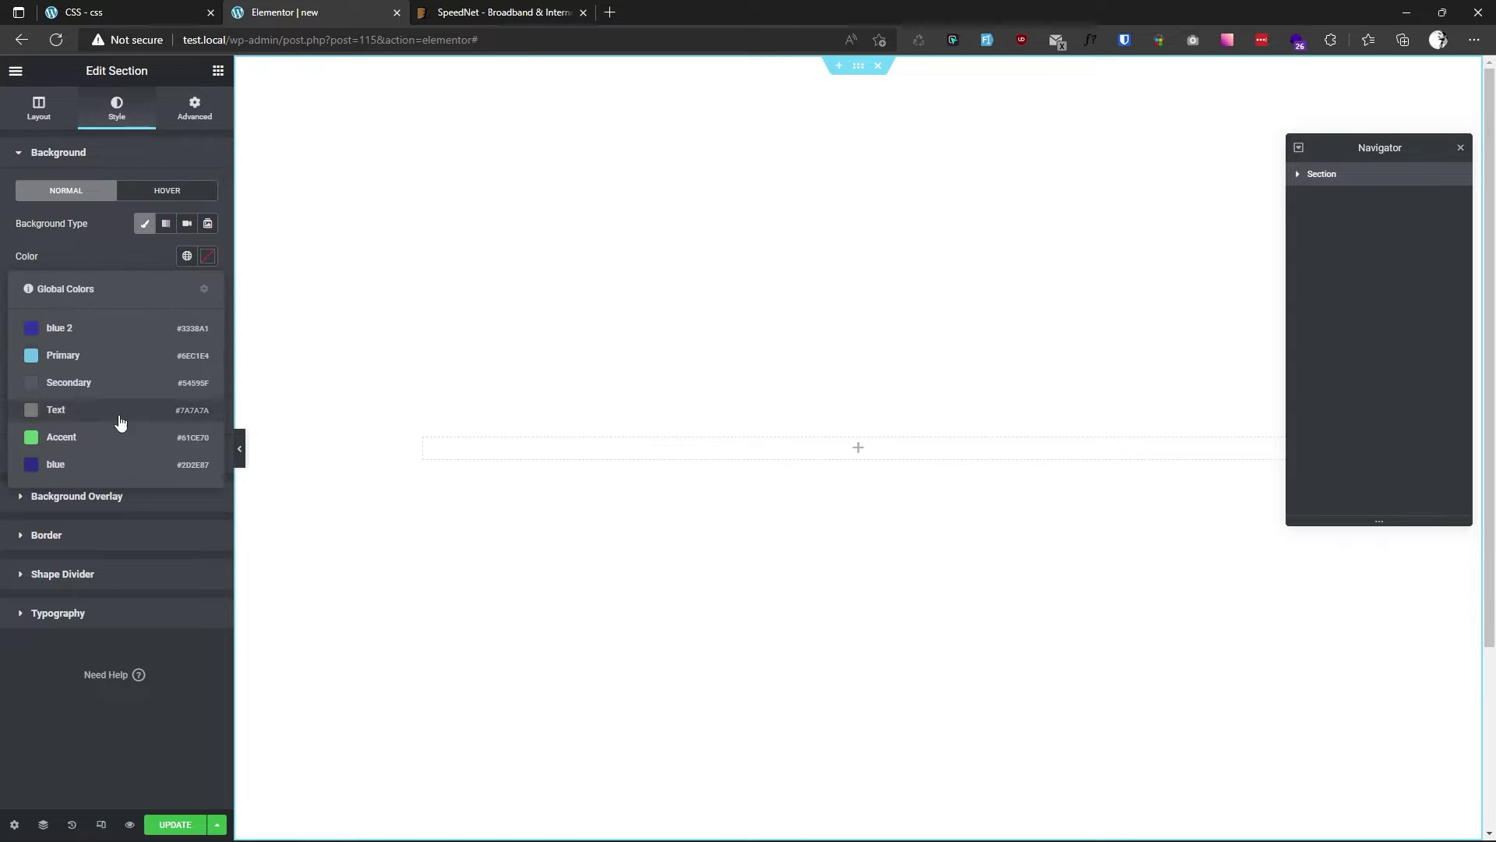
{"action": "left_click", "coordinate": [85, 465]}
{"action": "left_click", "coordinate": [462, 16]}
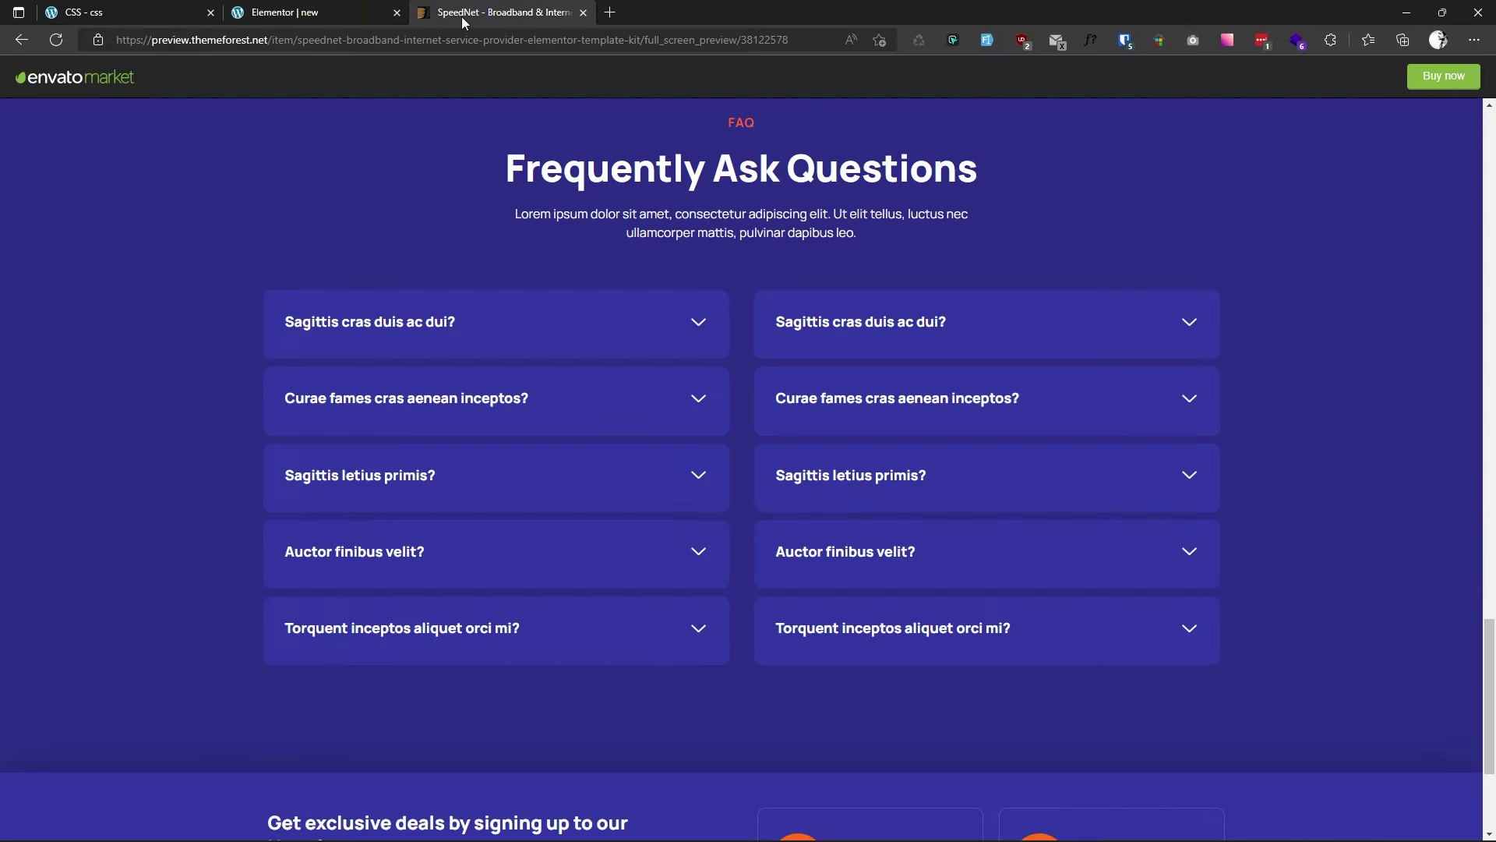
{"action": "left_click", "coordinate": [318, 21]}
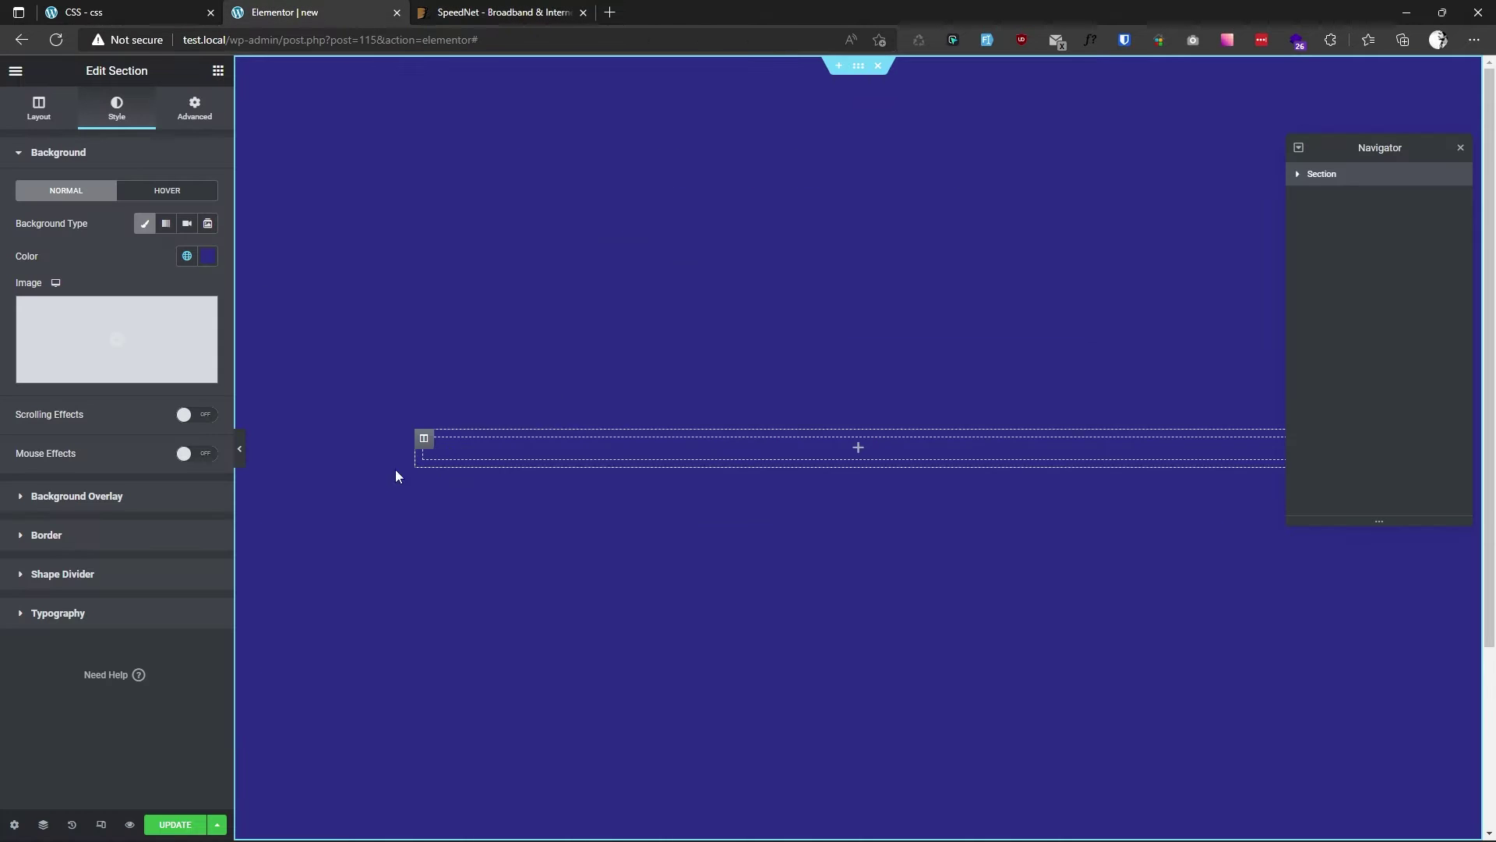
Step: Align the section's column to the top and check the layout against the reference page
{"action": "left_click", "coordinate": [39, 108]}
{"action": "left_click", "coordinate": [159, 344]}
{"action": "left_click", "coordinate": [149, 366]}
{"action": "left_click", "coordinate": [545, 11]}
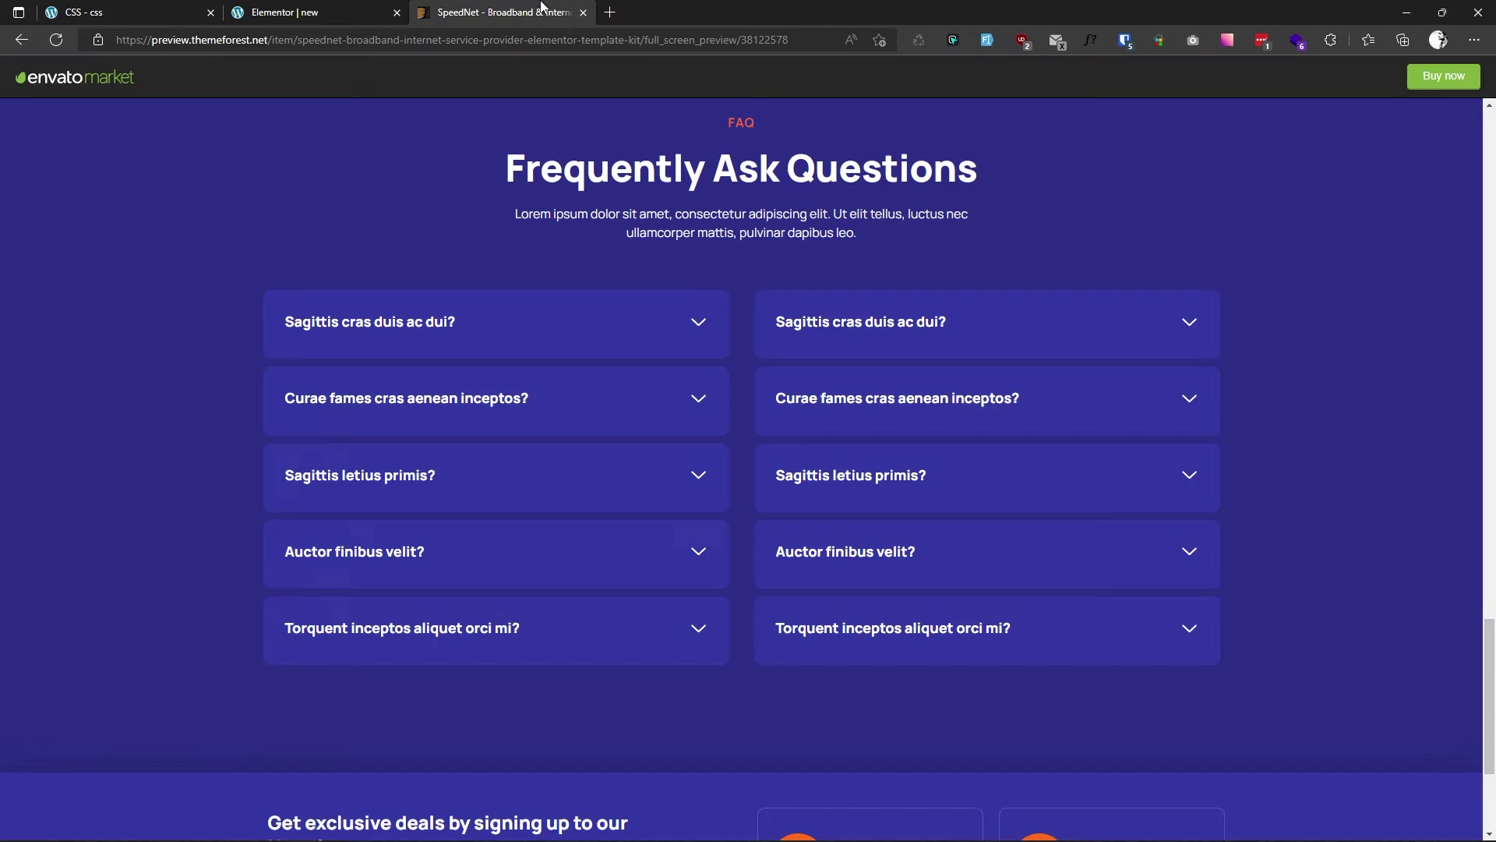
{"action": "left_click", "coordinate": [313, 17]}
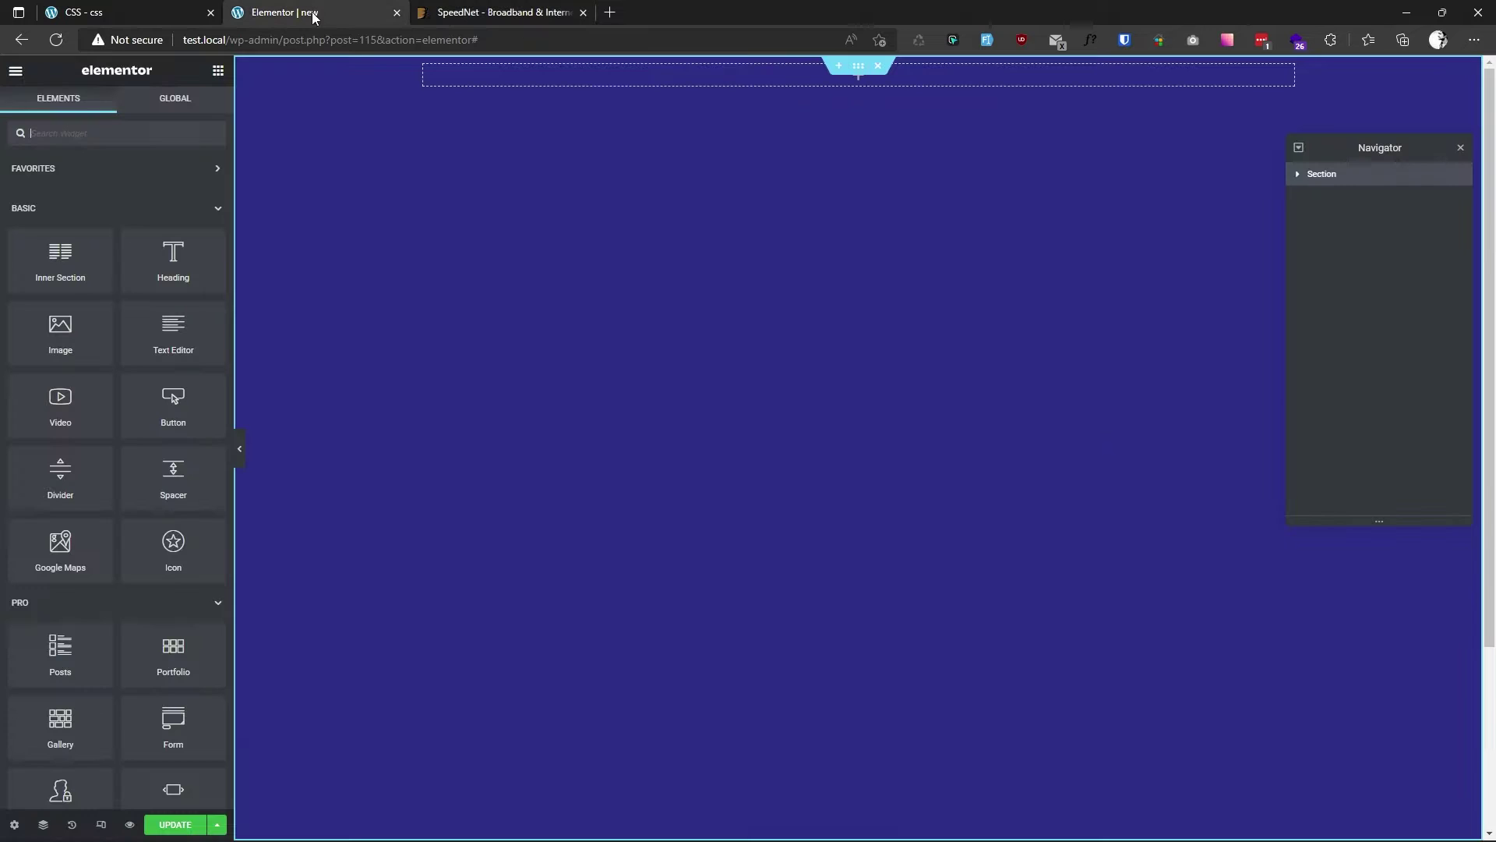
Step: Place an Inner Section in the section's column and duplicate it
{"action": "left_click_drag", "start_coordinate": [60, 265], "coordinate": [674, 78]}
{"action": "right_click", "coordinate": [1344, 219]}
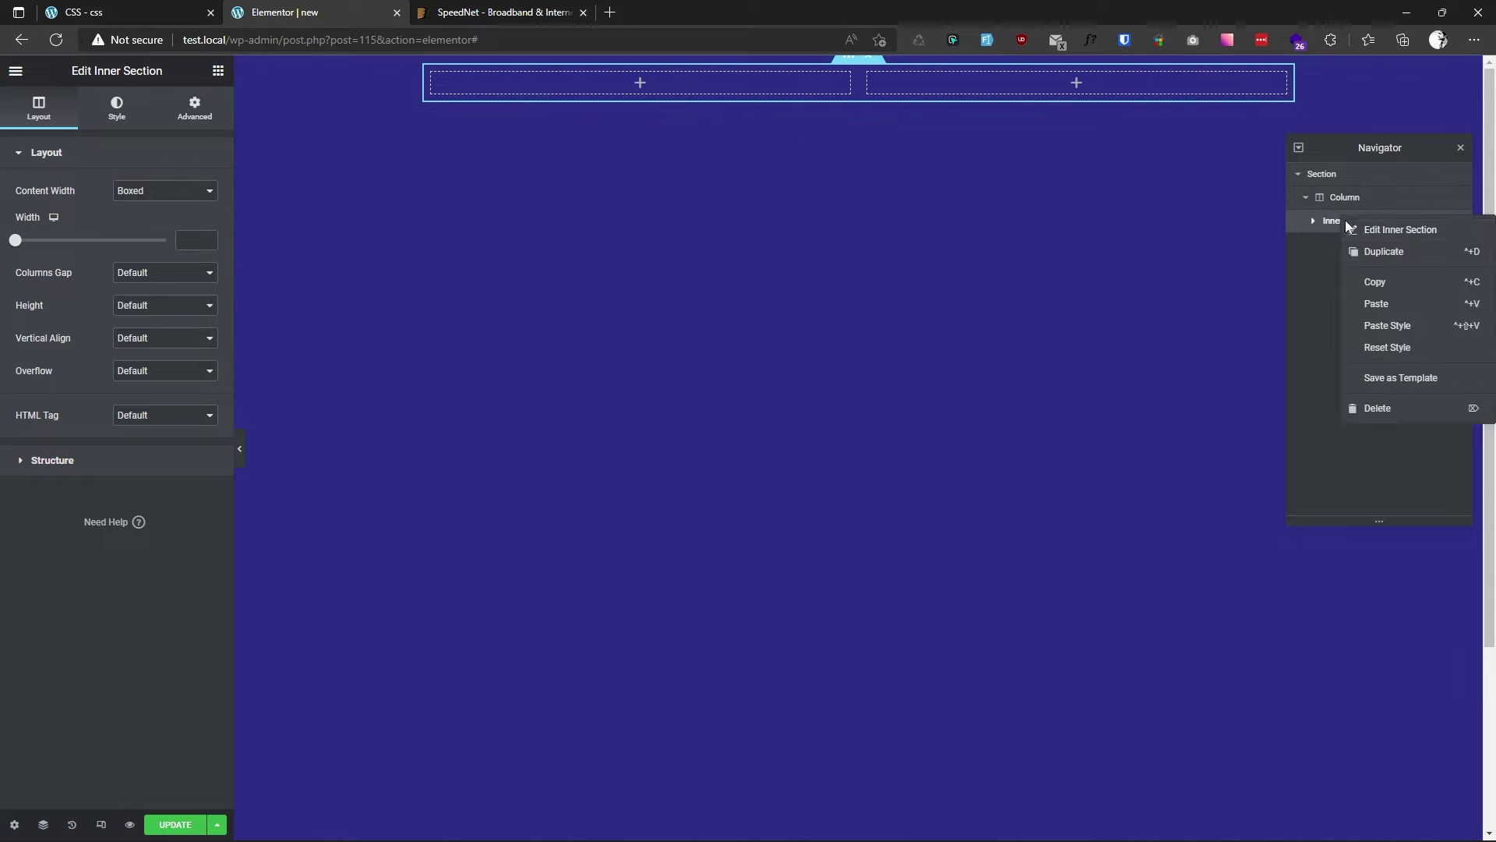
{"action": "left_click", "coordinate": [1344, 251]}
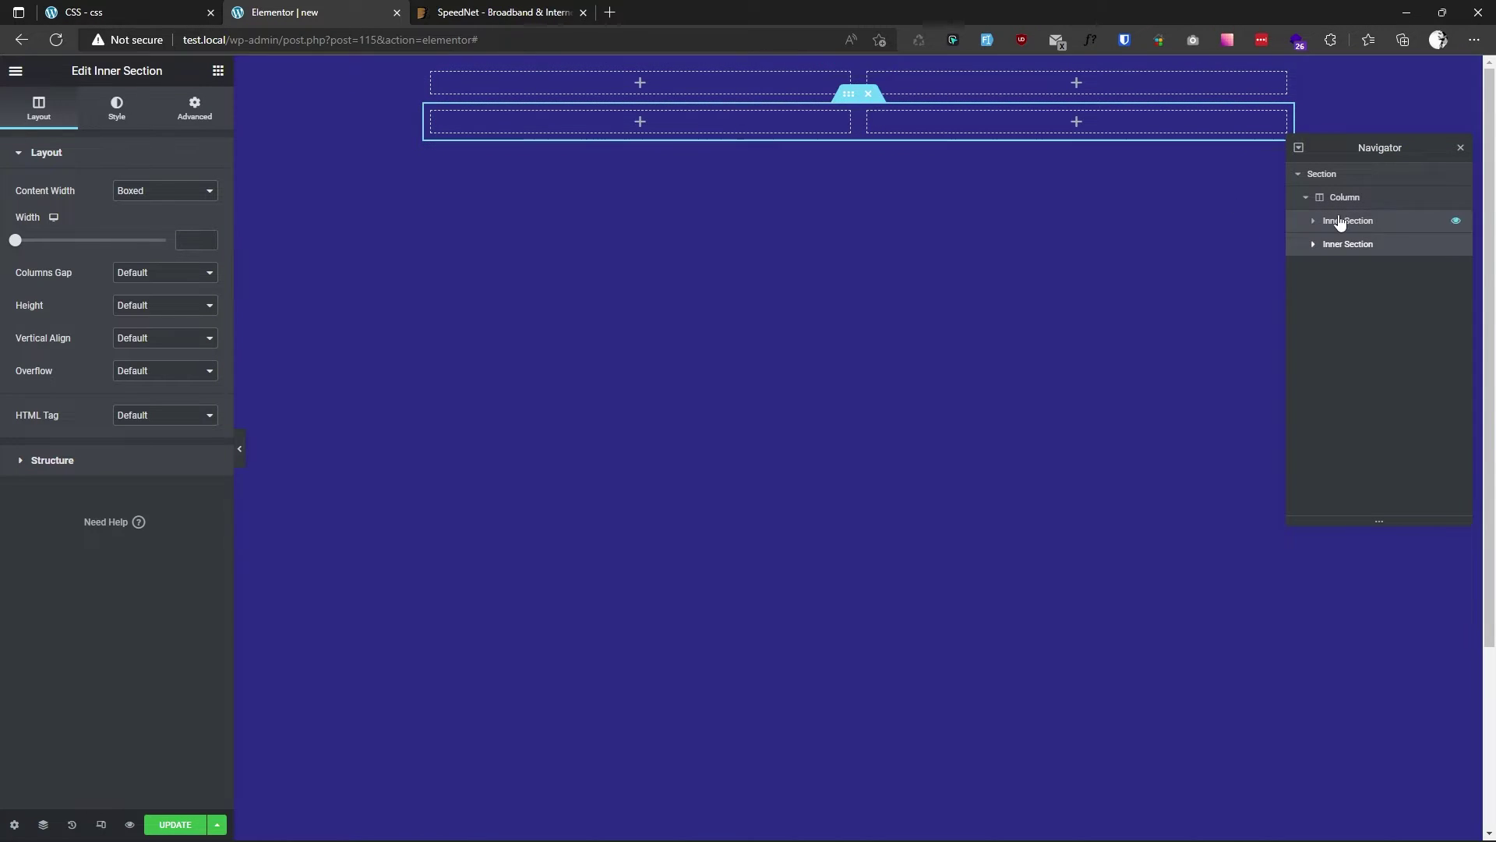
Step: Reduce the upper inner section to one column and add a centred Heading widget to it
{"action": "right_click", "coordinate": [865, 81]}
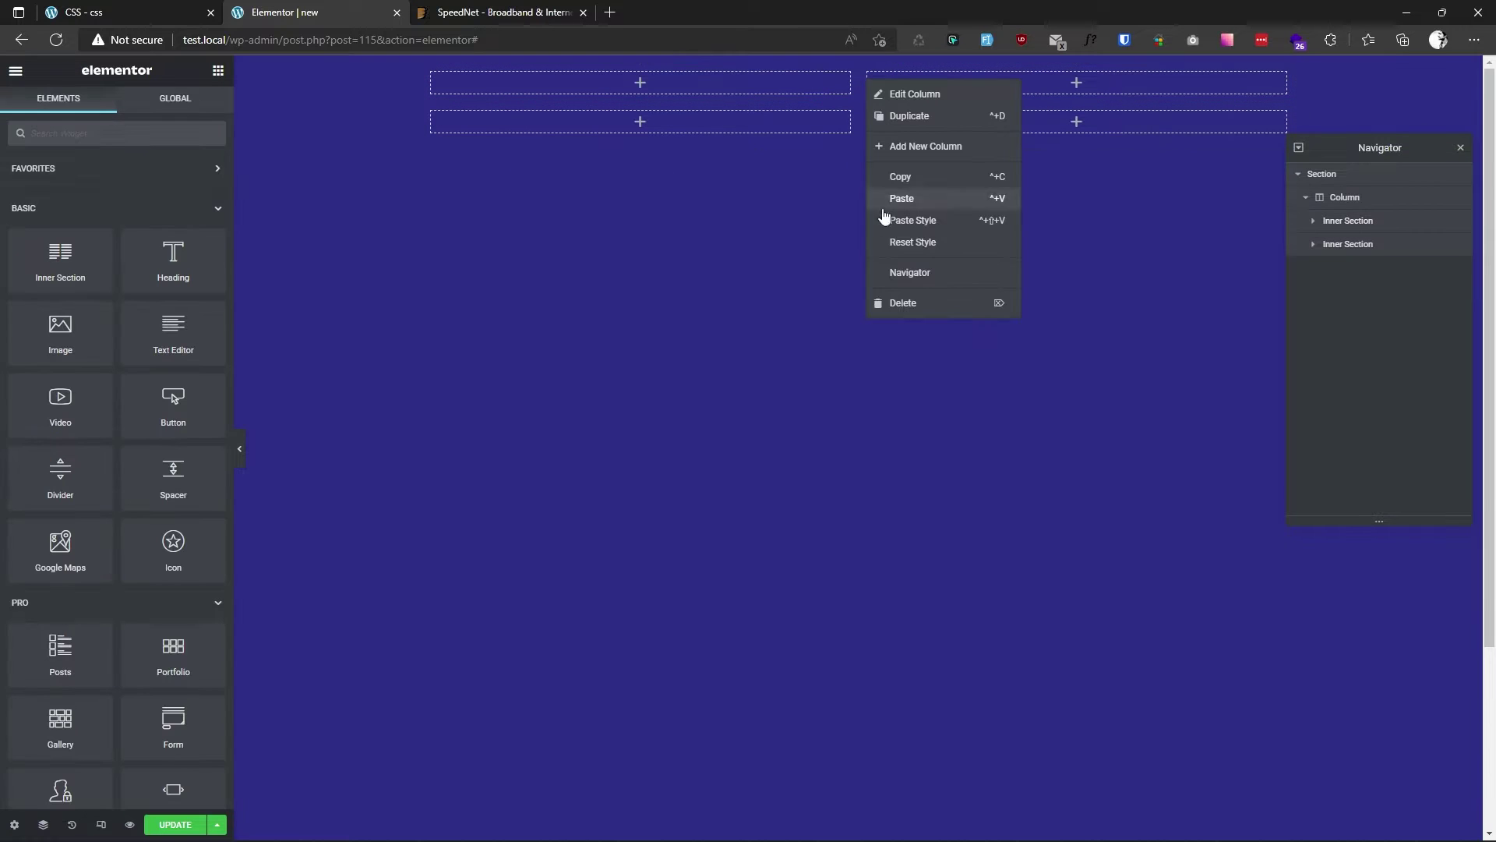
{"action": "left_click", "coordinate": [908, 304]}
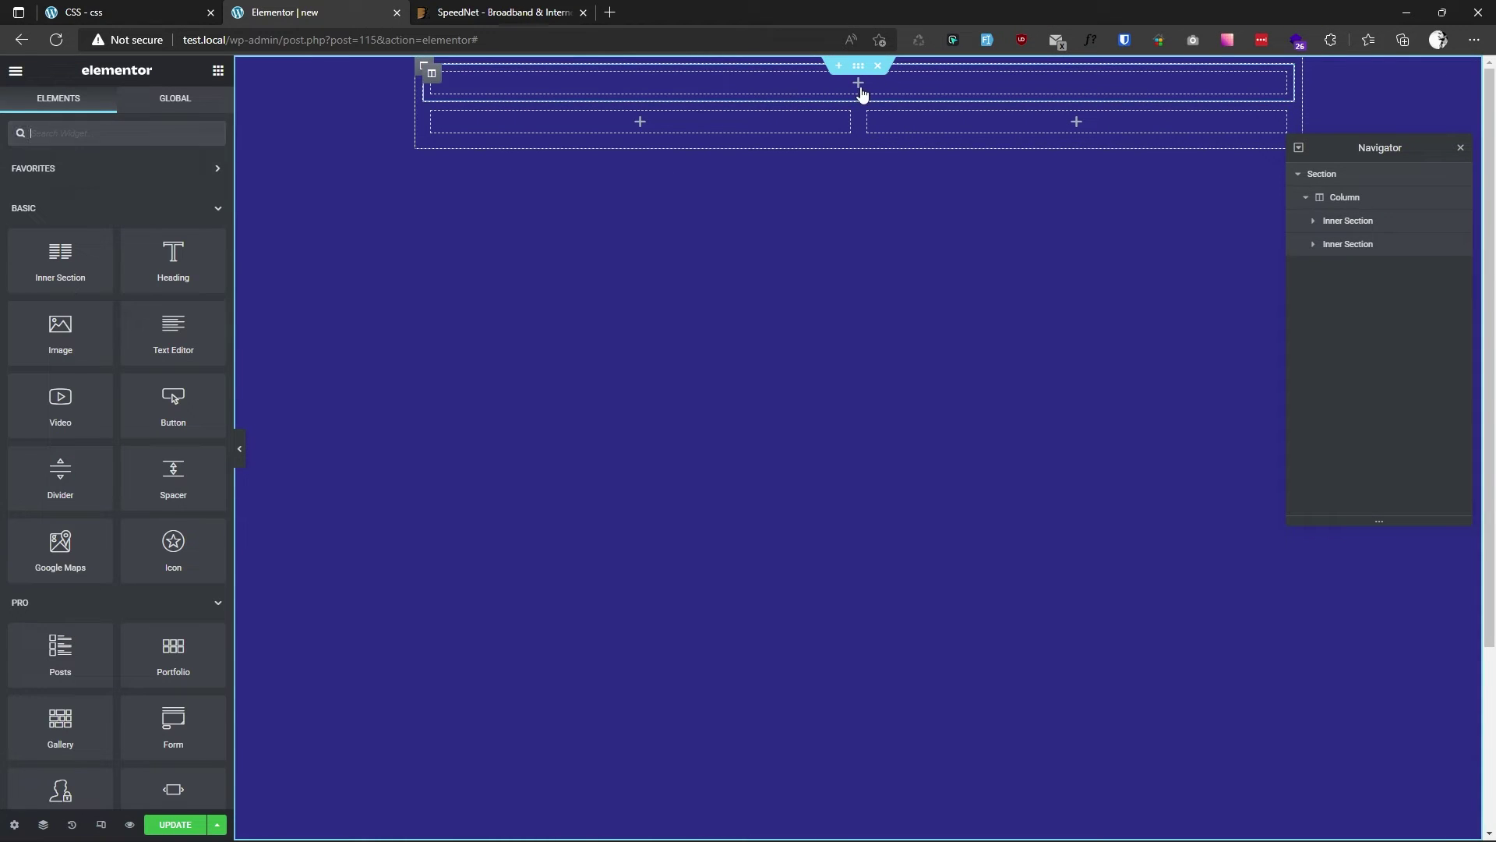
{"action": "left_click_drag", "start_coordinate": [173, 249], "coordinate": [841, 82]}
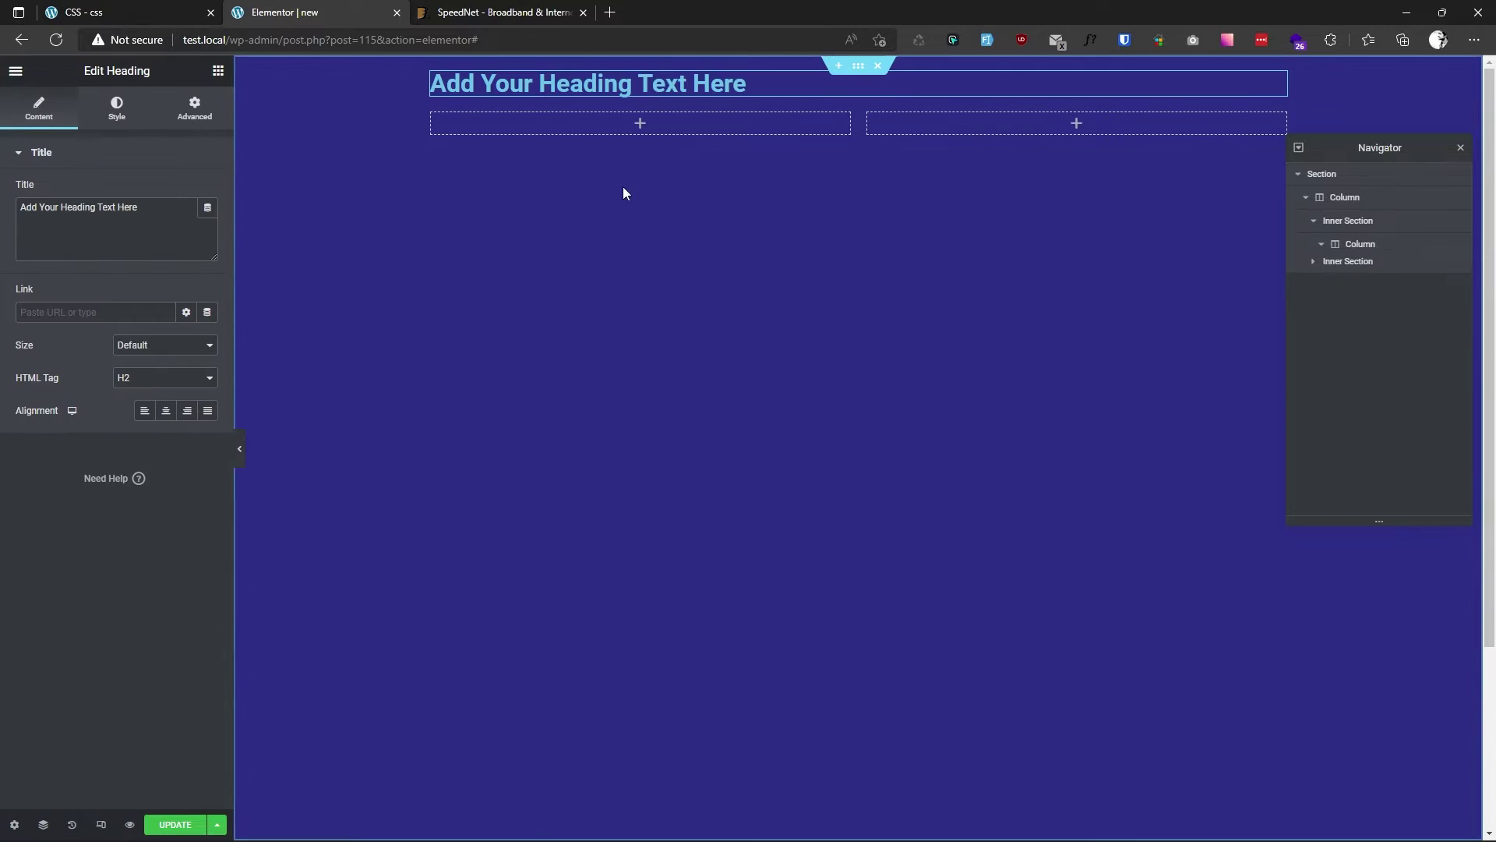
{"action": "left_click", "coordinate": [165, 410]}
Step: Copy the title from the reference FAQ and replace the heading text with "Frequently Ask Questions"
{"action": "left_click", "coordinate": [480, 6]}
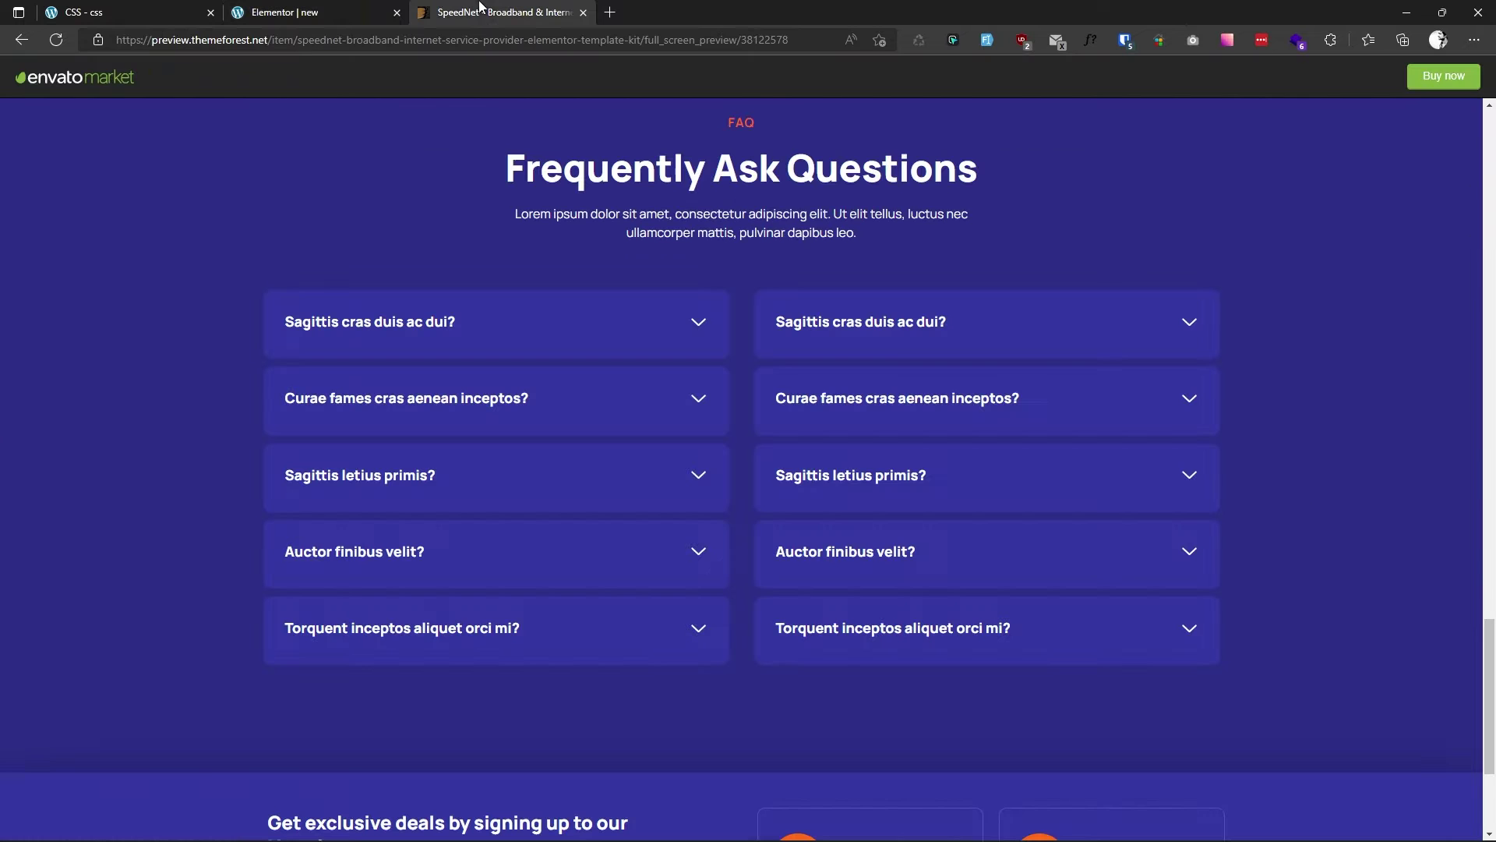
{"action": "triple_click", "coordinate": [602, 172]}
{"action": "key", "text": "ctrl+c"}
{"action": "left_click", "coordinate": [323, 7]}
{"action": "triple_click", "coordinate": [102, 208]}
{"action": "key", "text": "ctrl+v"}
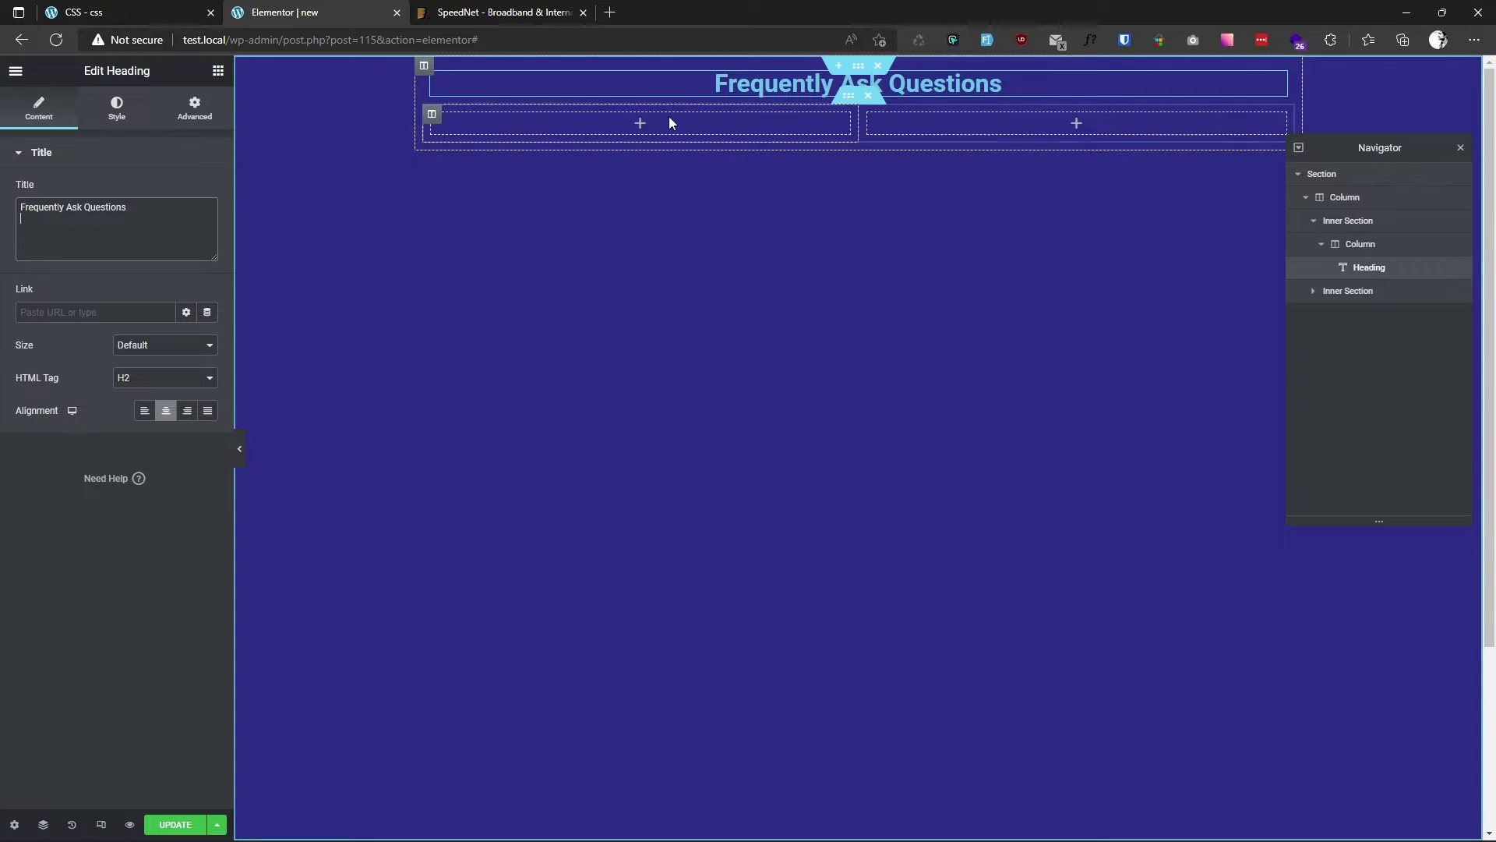
Step: Check the reference heading's look and set the FAQ heading's text colour to white
{"action": "left_click", "coordinate": [503, 12]}
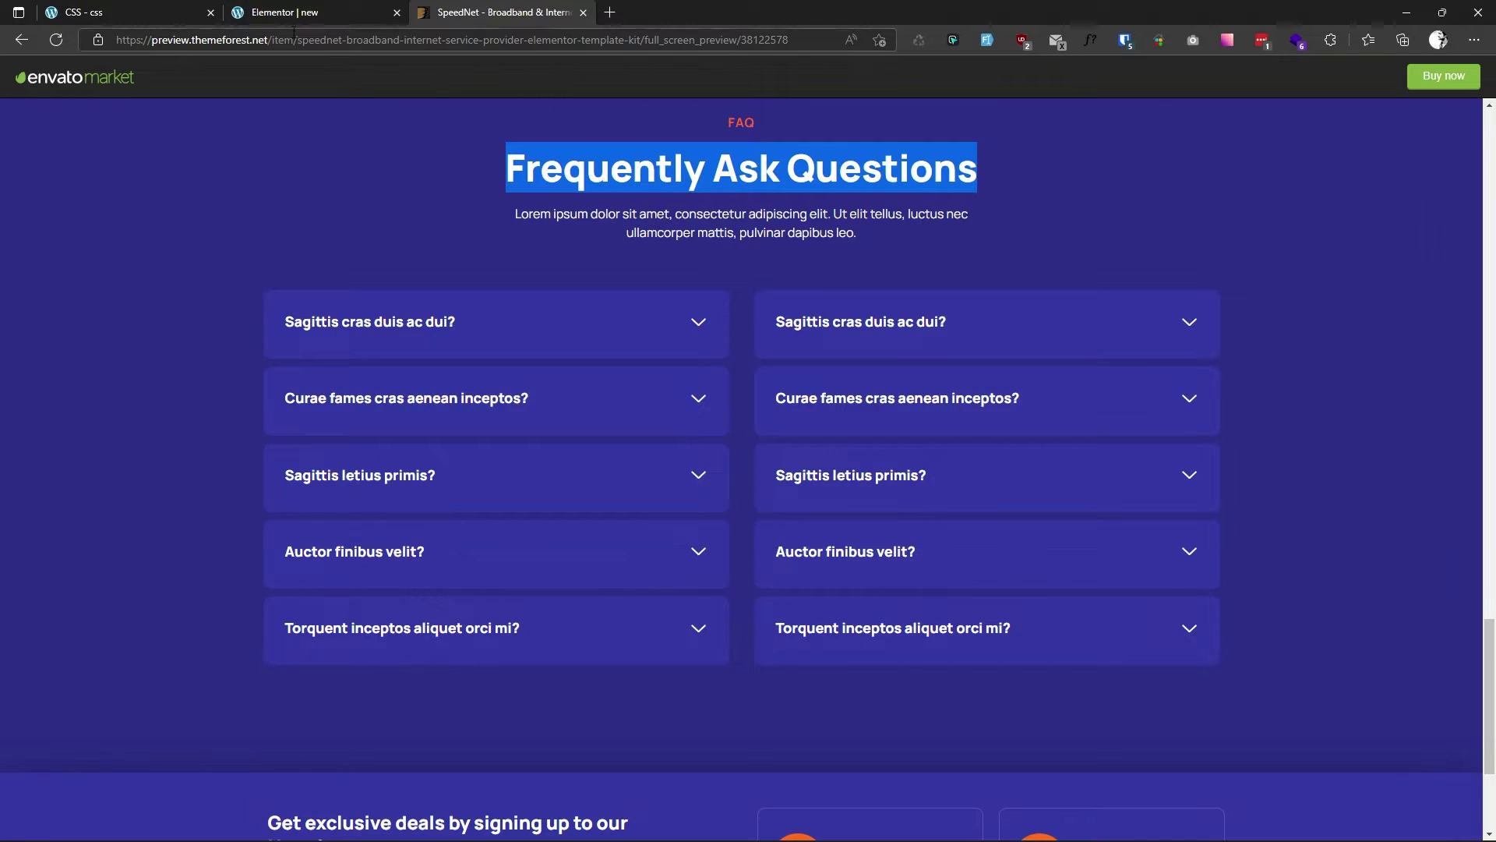
{"action": "left_click", "coordinate": [312, 12]}
{"action": "left_click", "coordinate": [117, 107]}
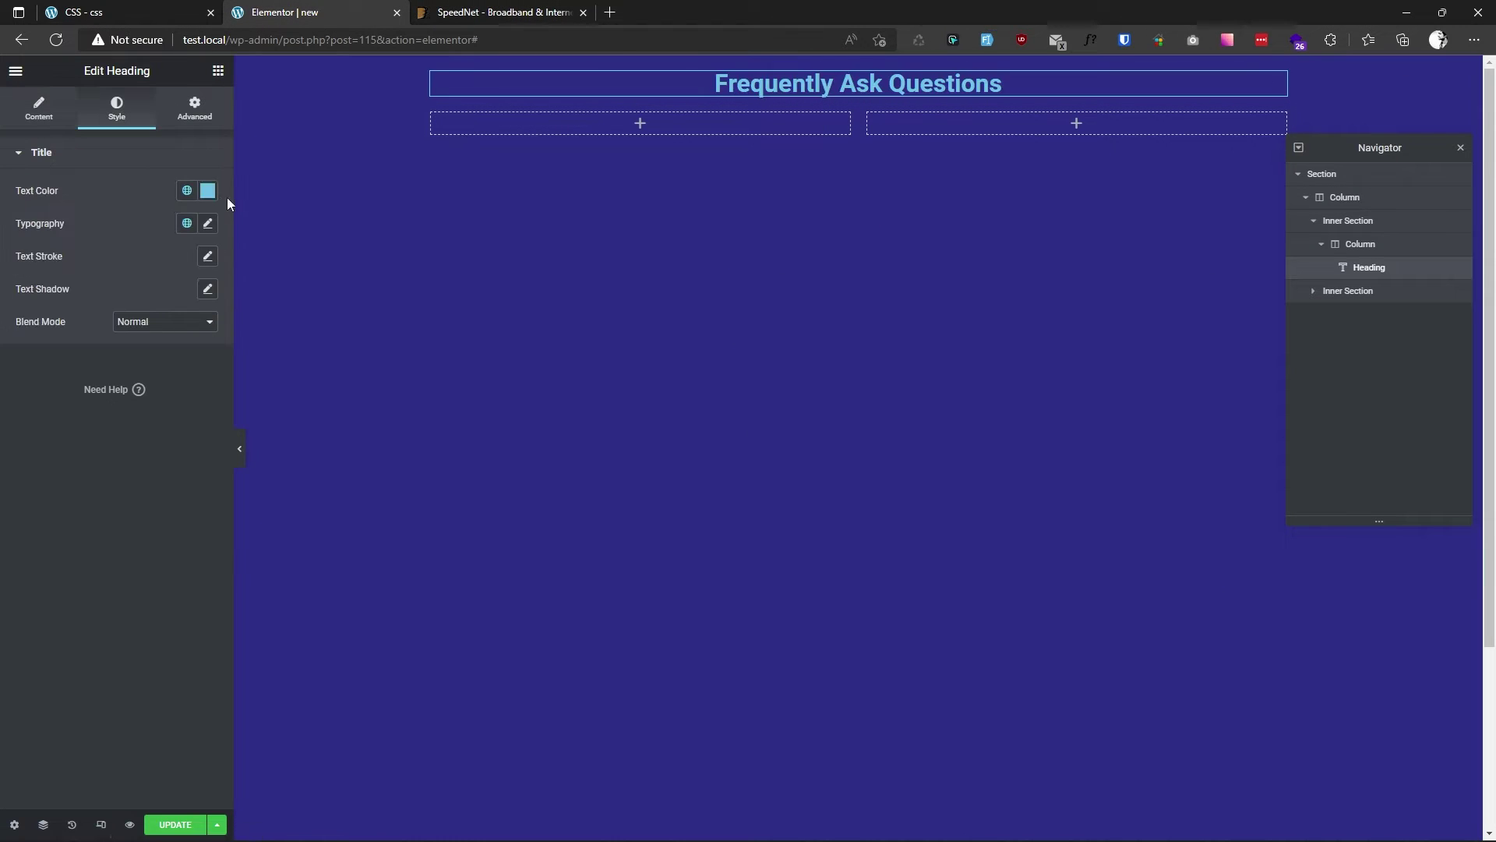
{"action": "left_click", "coordinate": [207, 190]}
{"action": "left_click", "coordinate": [28, 245]}
{"action": "left_click", "coordinate": [101, 158]}
Step: Add a Text Editor widget below the heading and centre its text
{"action": "left_click", "coordinate": [218, 71]}
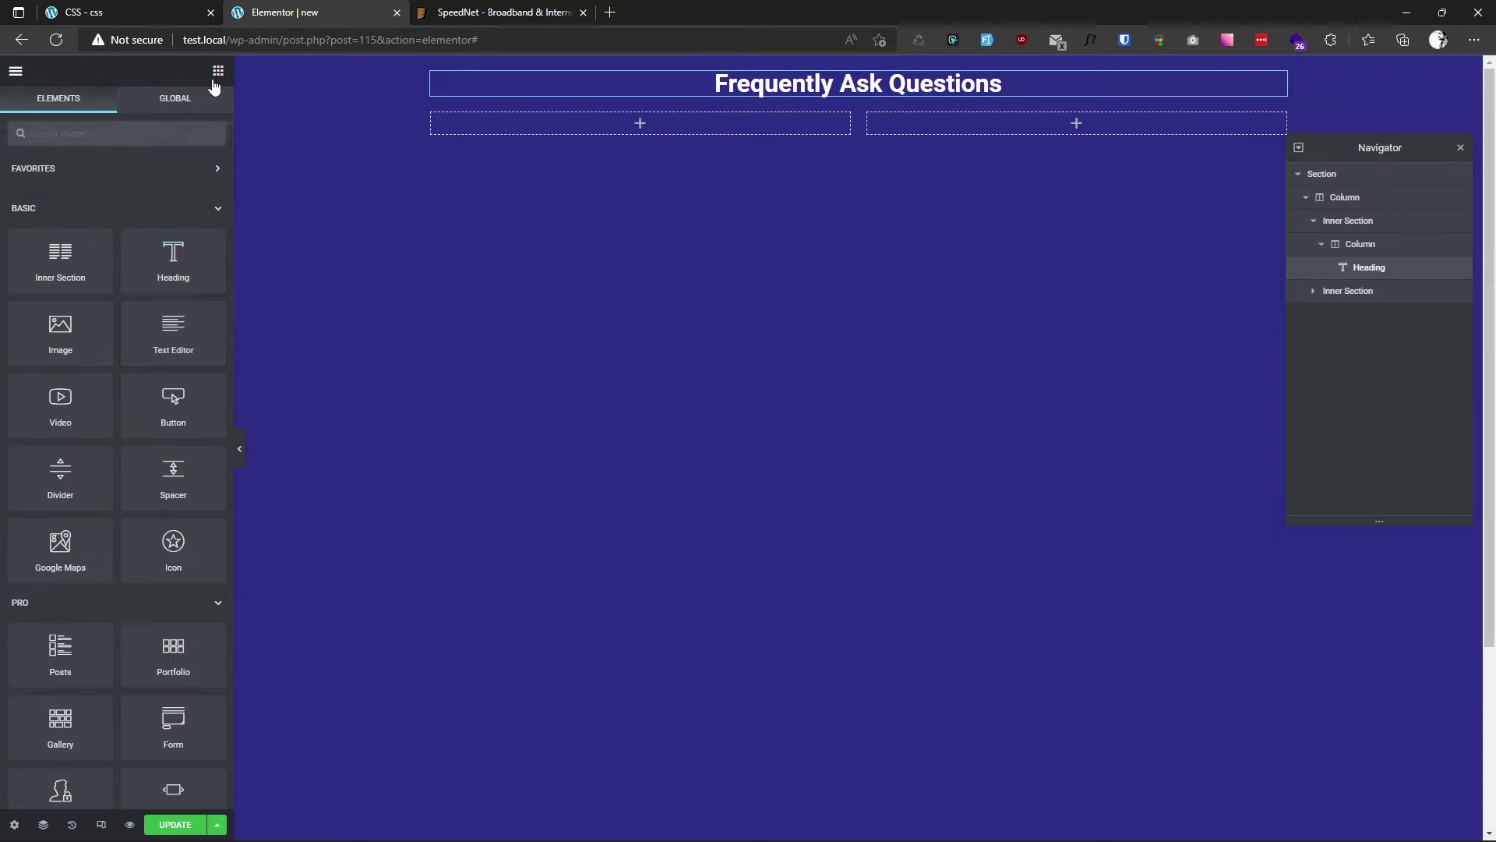
{"action": "left_click_drag", "start_coordinate": [161, 323], "coordinate": [792, 97]}
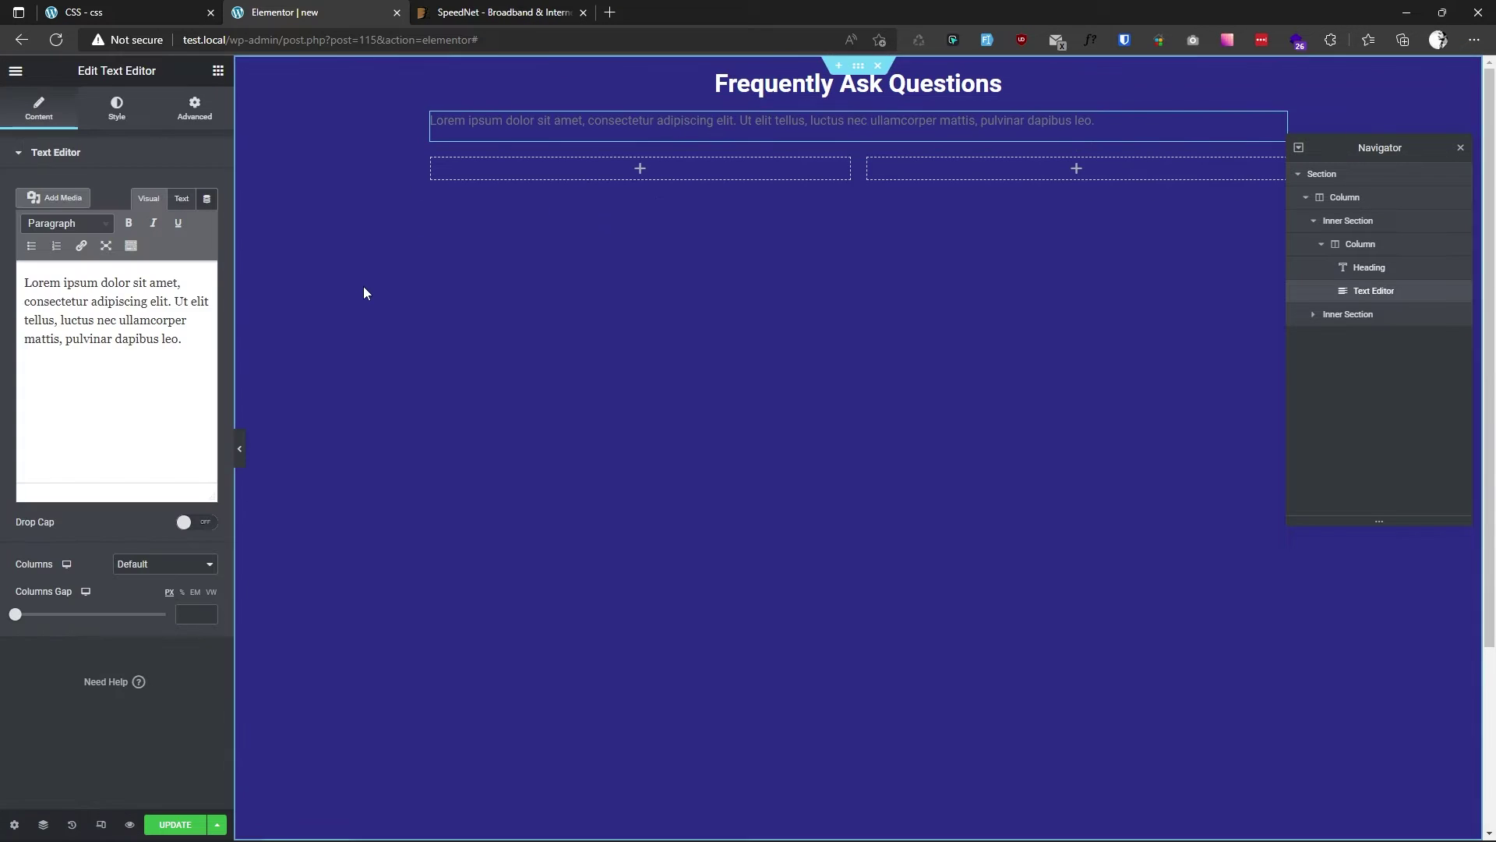
{"action": "left_click", "coordinate": [117, 109]}
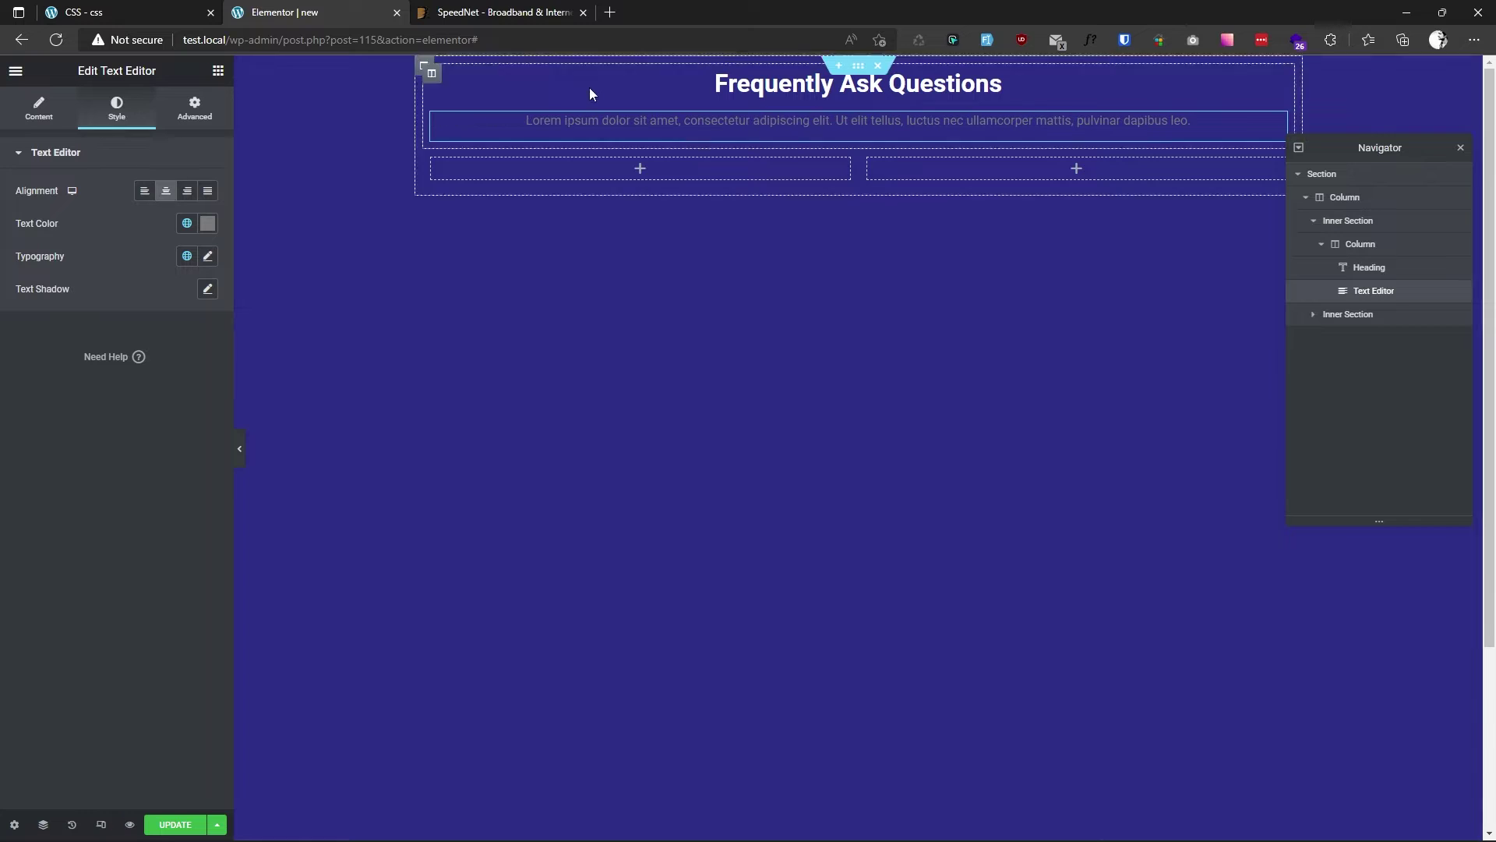
Step: Check the paragraph under the reference FAQ title and set the Text Editor's text colour to white (#FFFFFF)
{"action": "key", "text": "ctrl+Tab"}
{"action": "triple_click", "coordinate": [632, 217]}
{"action": "key", "text": "ctrl+shift+Tab"}
{"action": "left_click", "coordinate": [39, 109]}
{"action": "left_click", "coordinate": [117, 109]}
{"action": "left_click", "coordinate": [207, 224]}
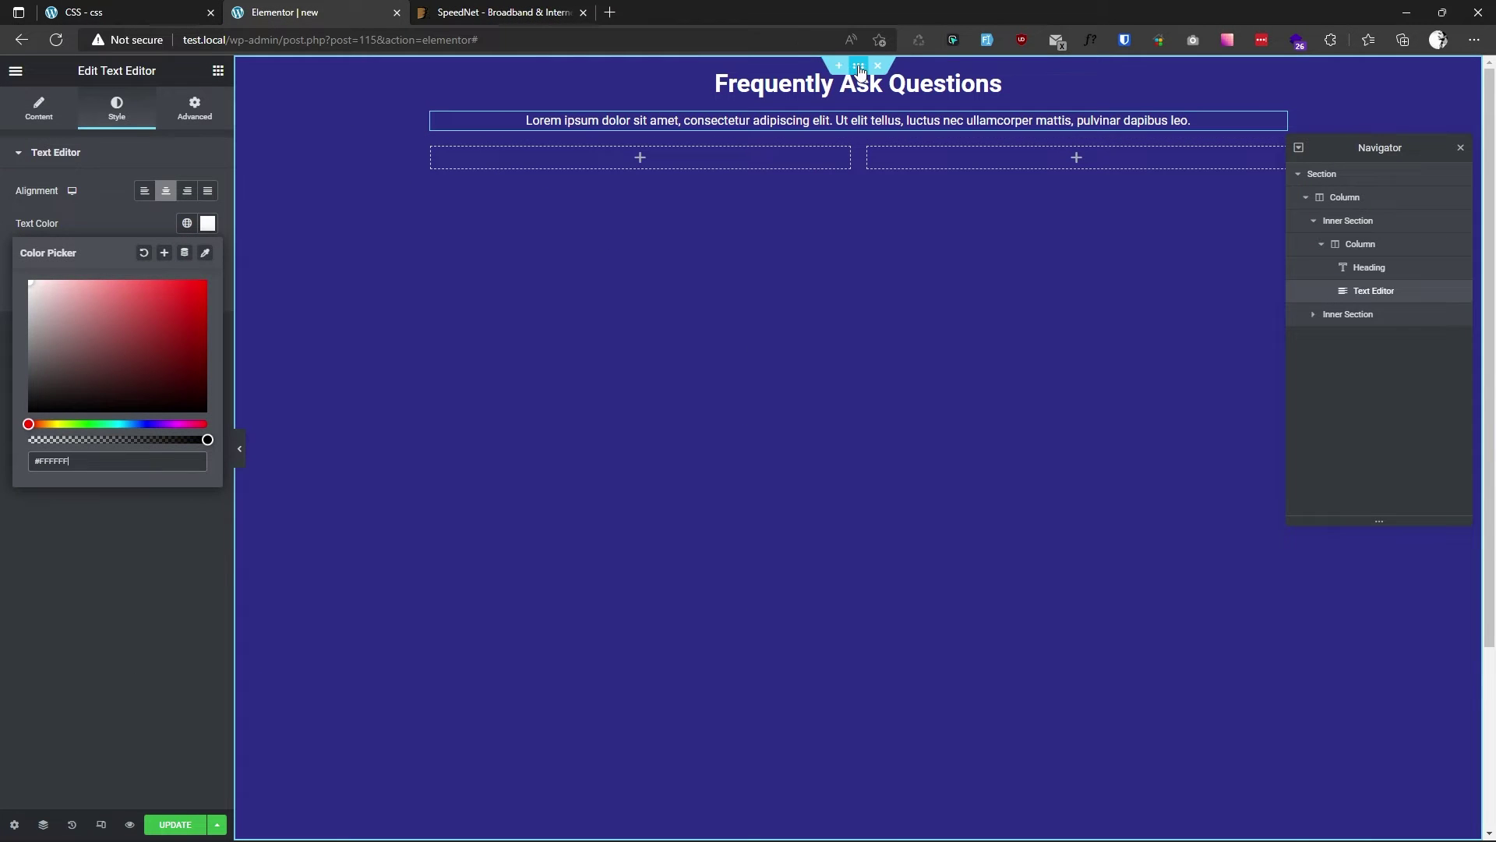
Step: Set the boxed content width of the inner section holding the heading and text to 625, and compare it with the reference
{"action": "left_click", "coordinate": [1348, 220]}
{"action": "left_click", "coordinate": [1362, 221]}
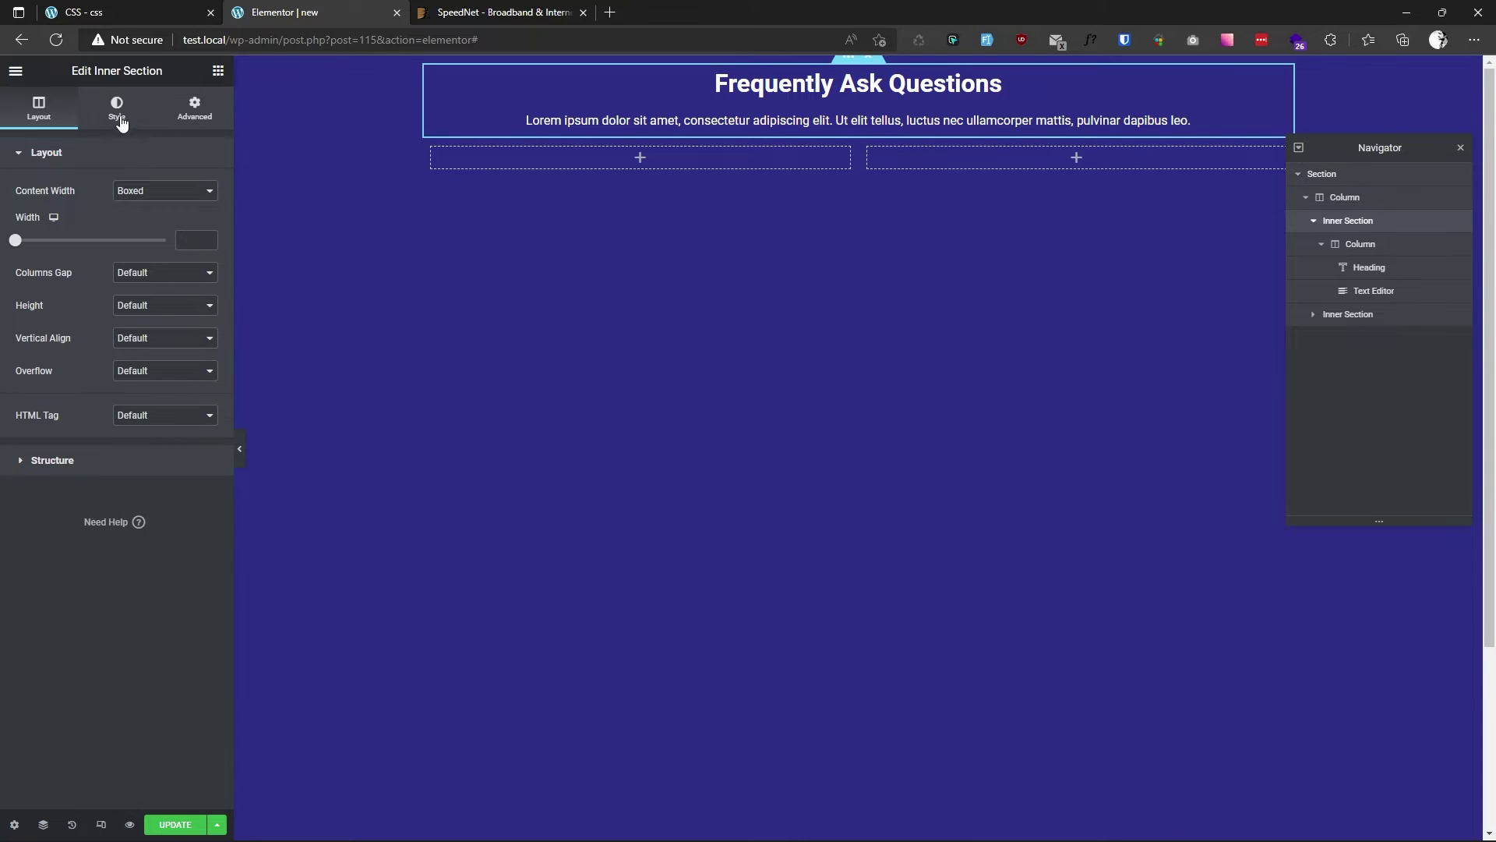
{"action": "left_click_drag", "start_coordinate": [17, 243], "coordinate": [32, 242]}
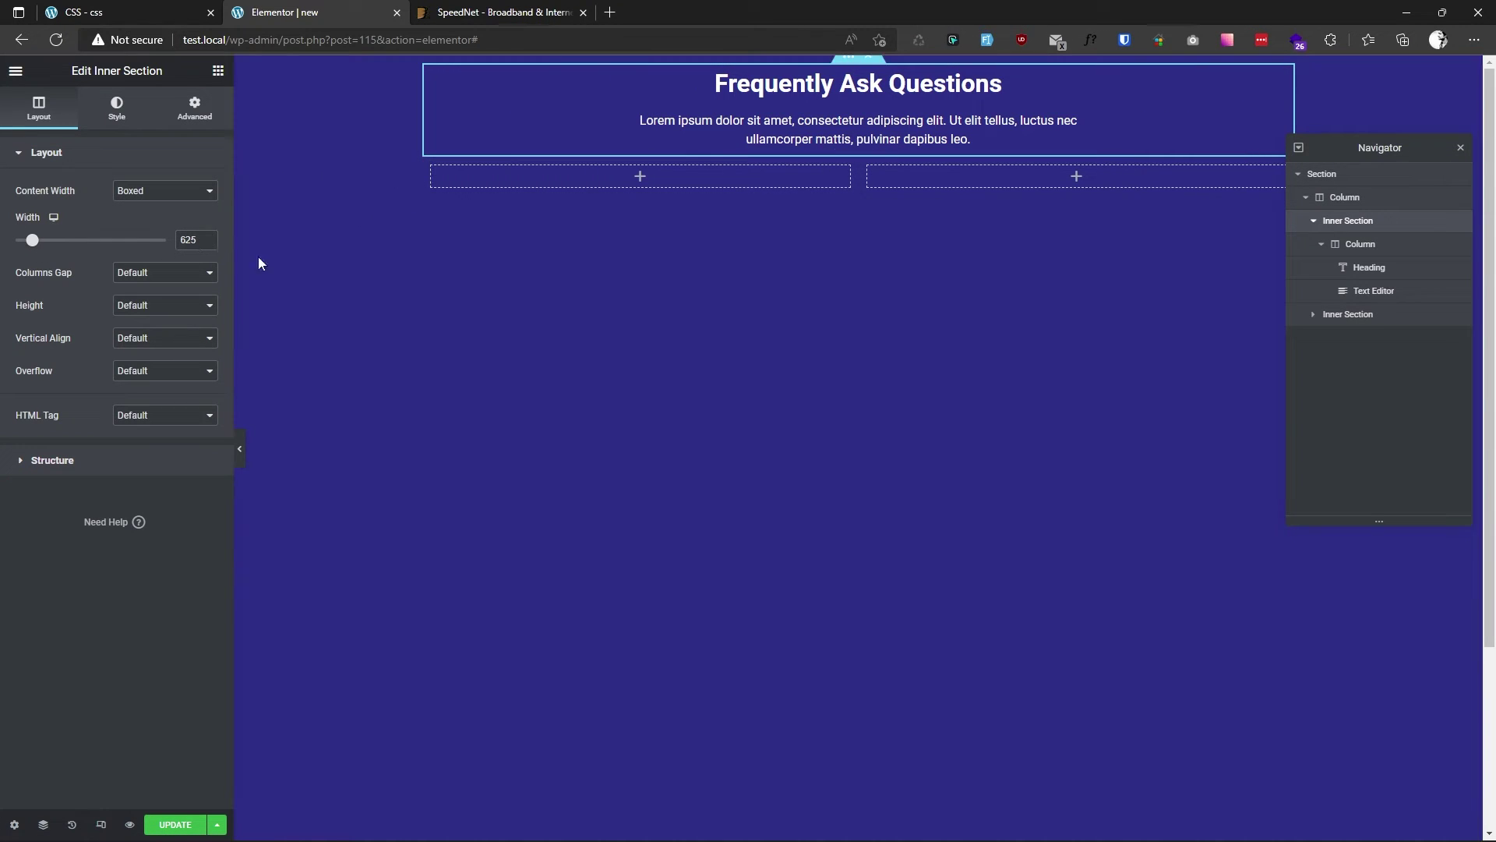
{"action": "key", "text": "ctrl+Tab"}
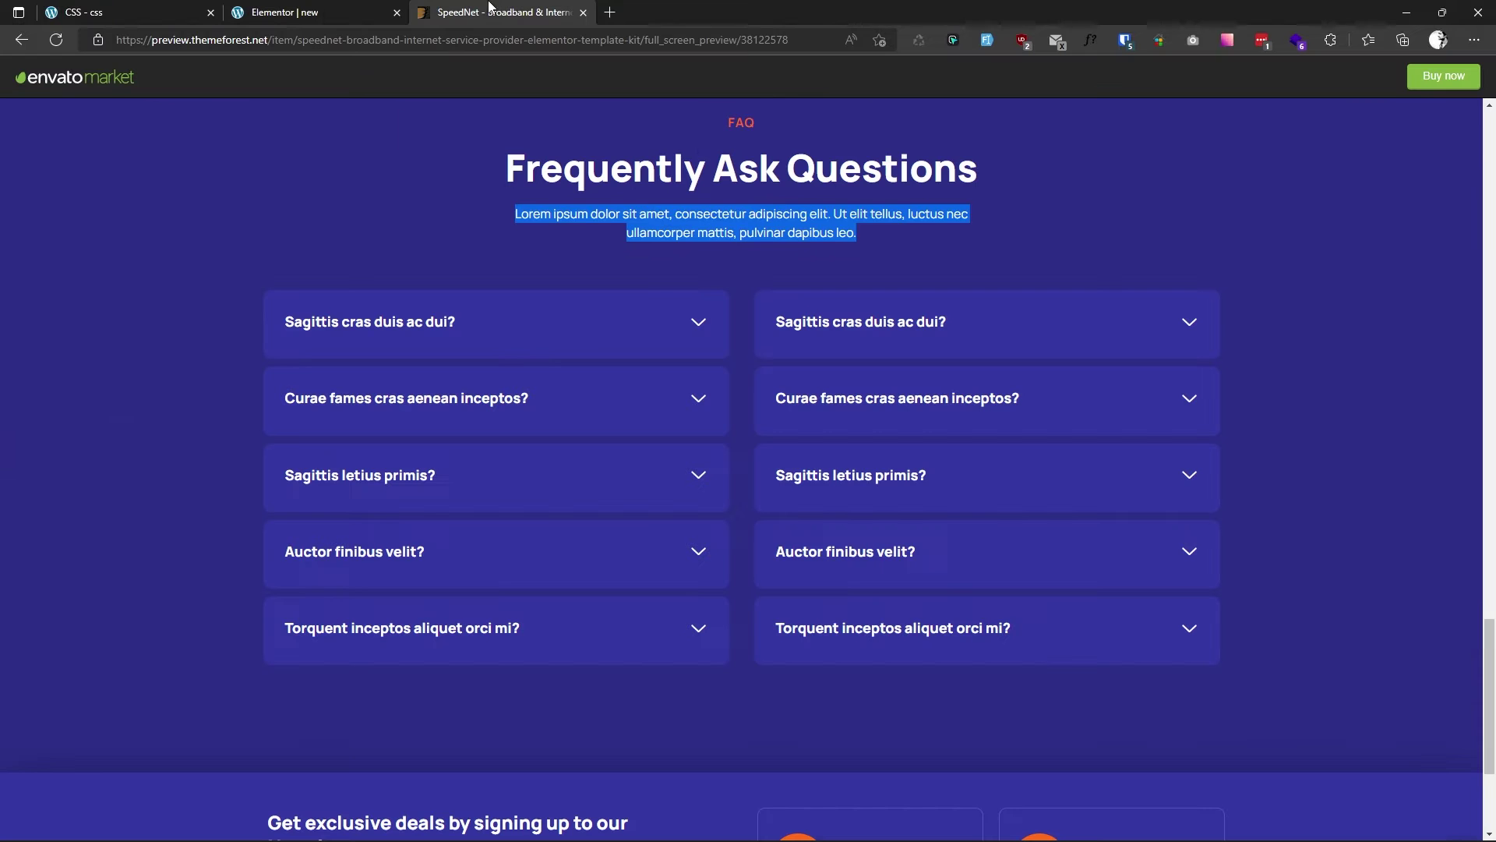
{"action": "key", "text": "ctrl+shift+Tab"}
Step: Check how the first reference FAQ item expands and collapses, and add a Toggle widget to the first column of the lower inner section
{"action": "key", "text": "ctrl+Tab"}
{"action": "left_click", "coordinate": [433, 316]}
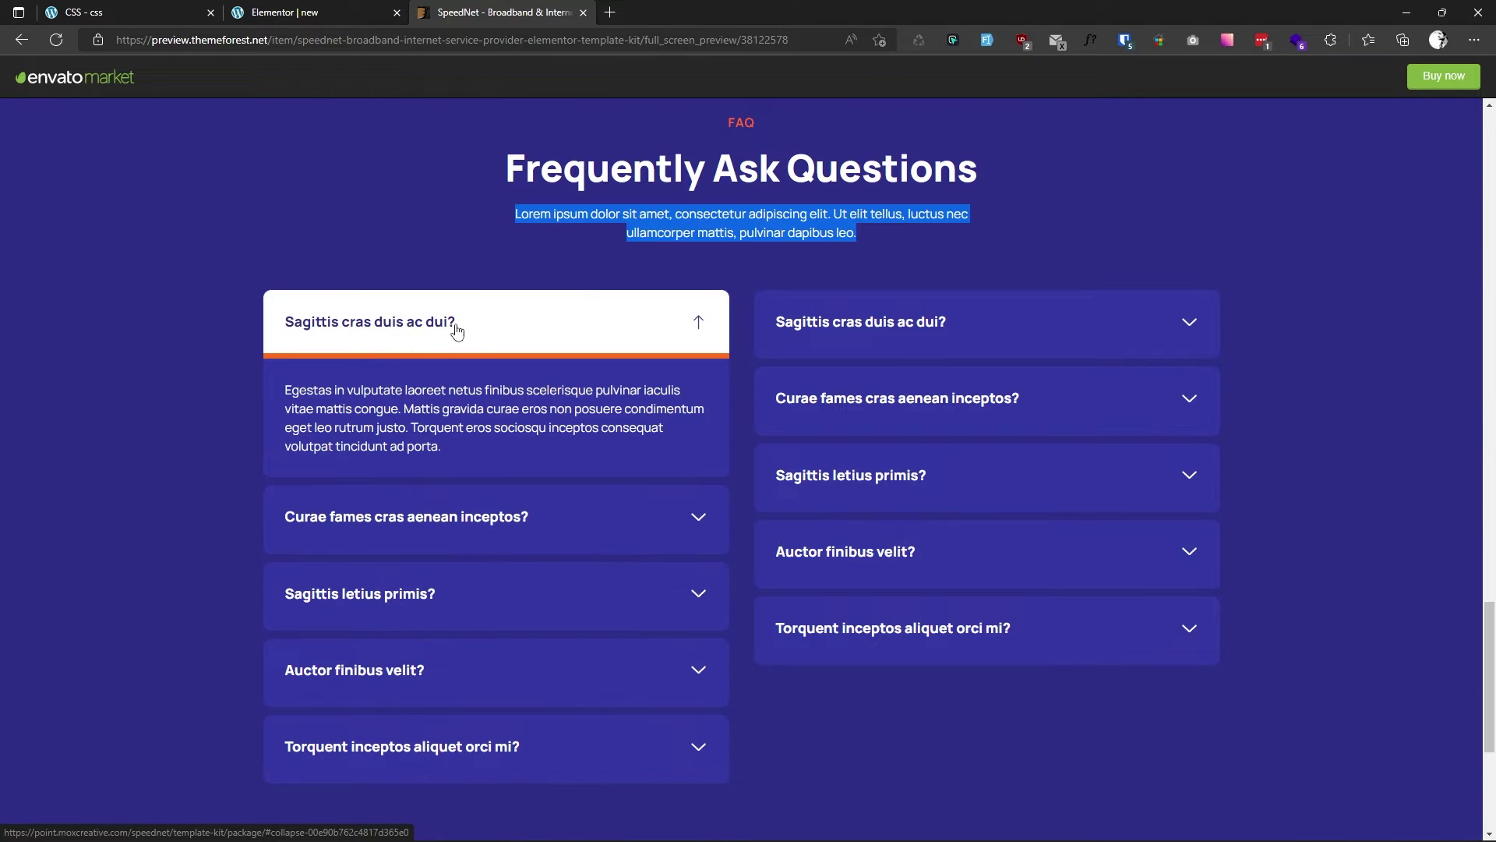
{"action": "left_click", "coordinate": [430, 315]}
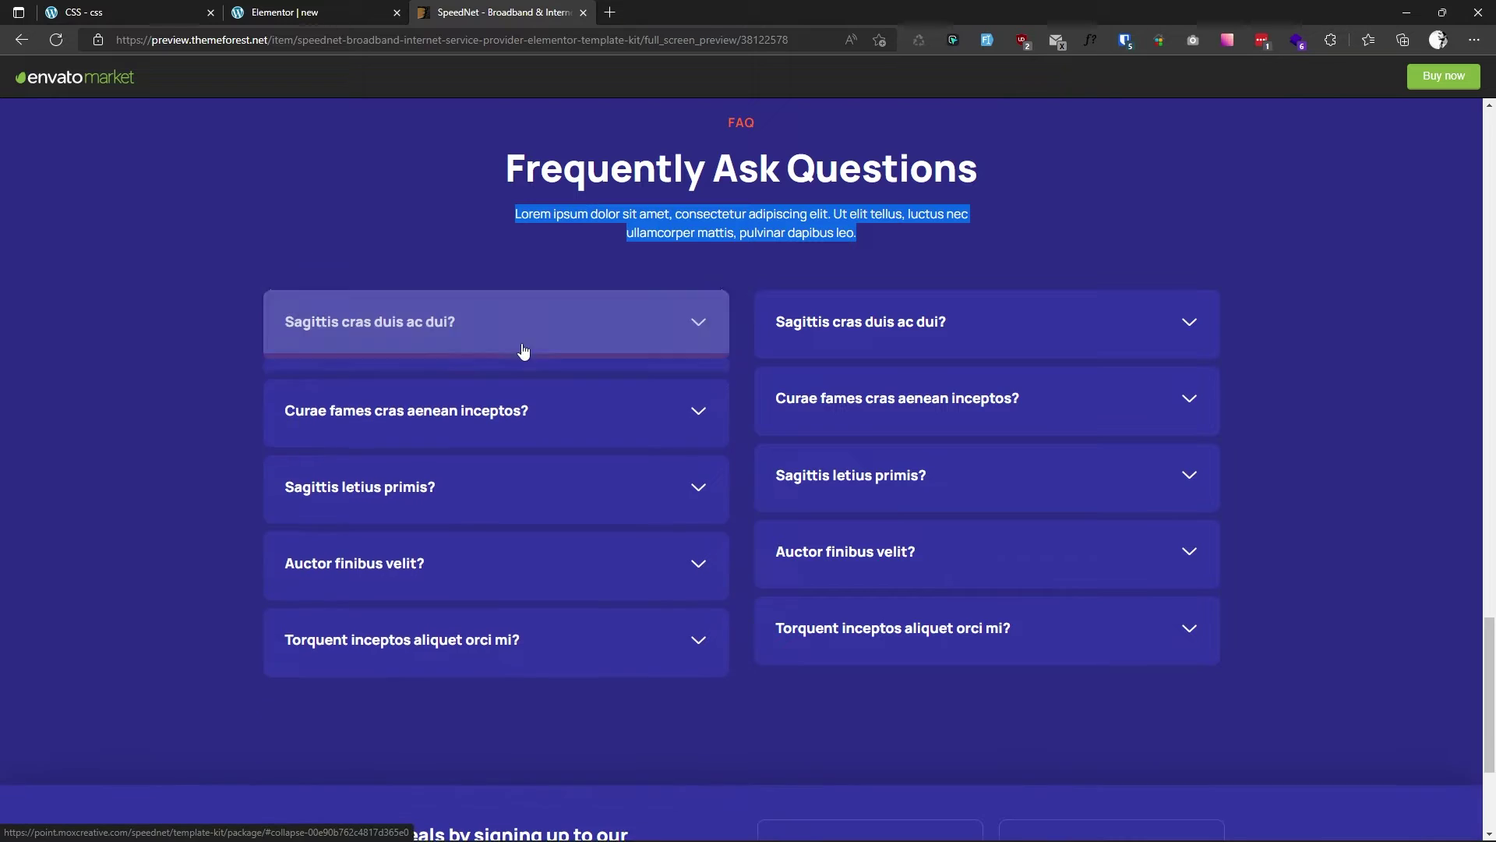
{"action": "key", "text": "ctrl+shift+Tab"}
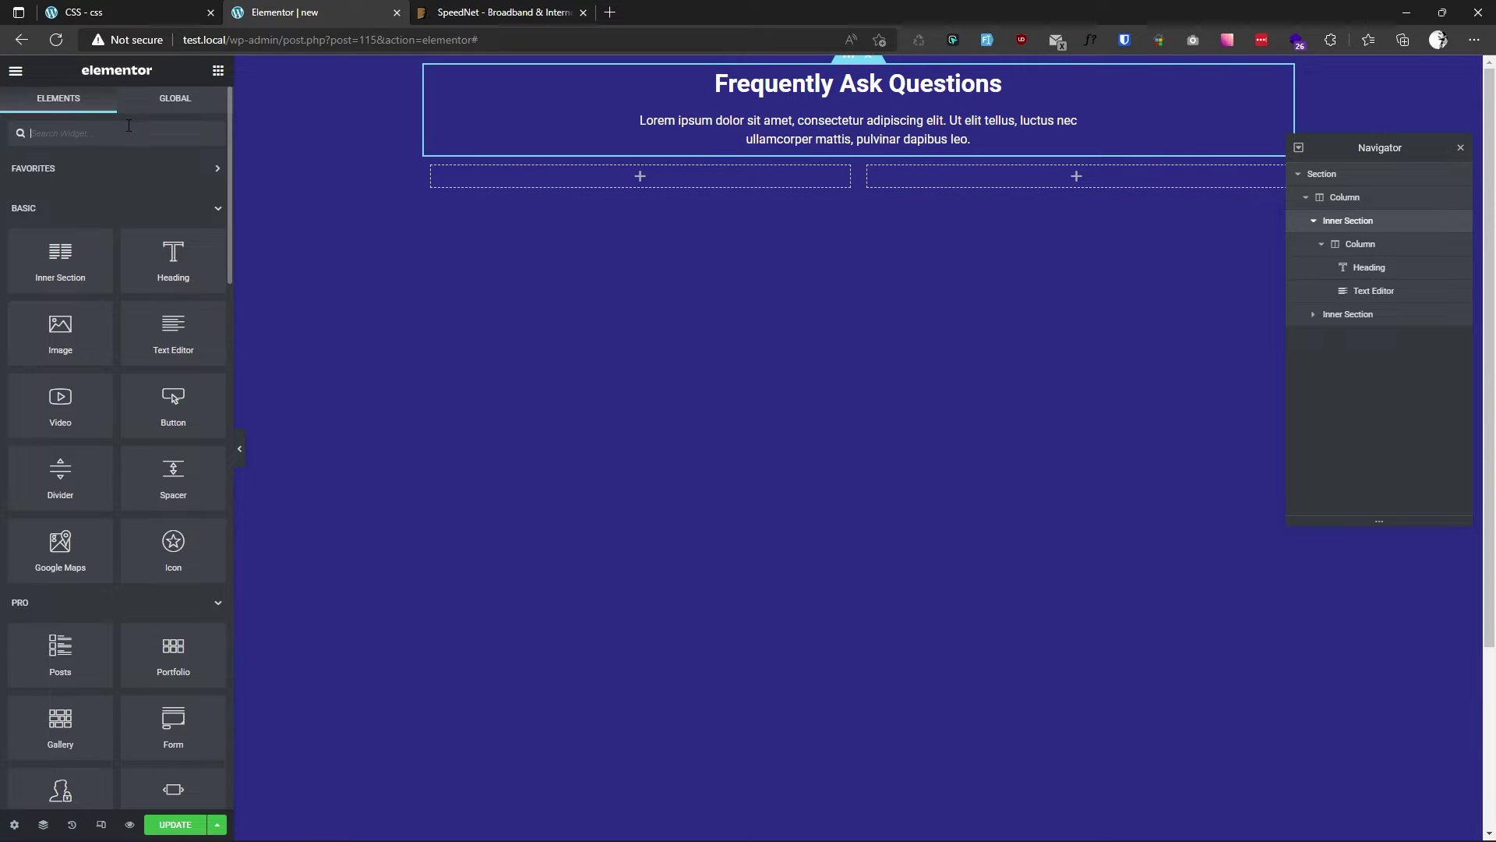
{"action": "type", "text": "tog"}
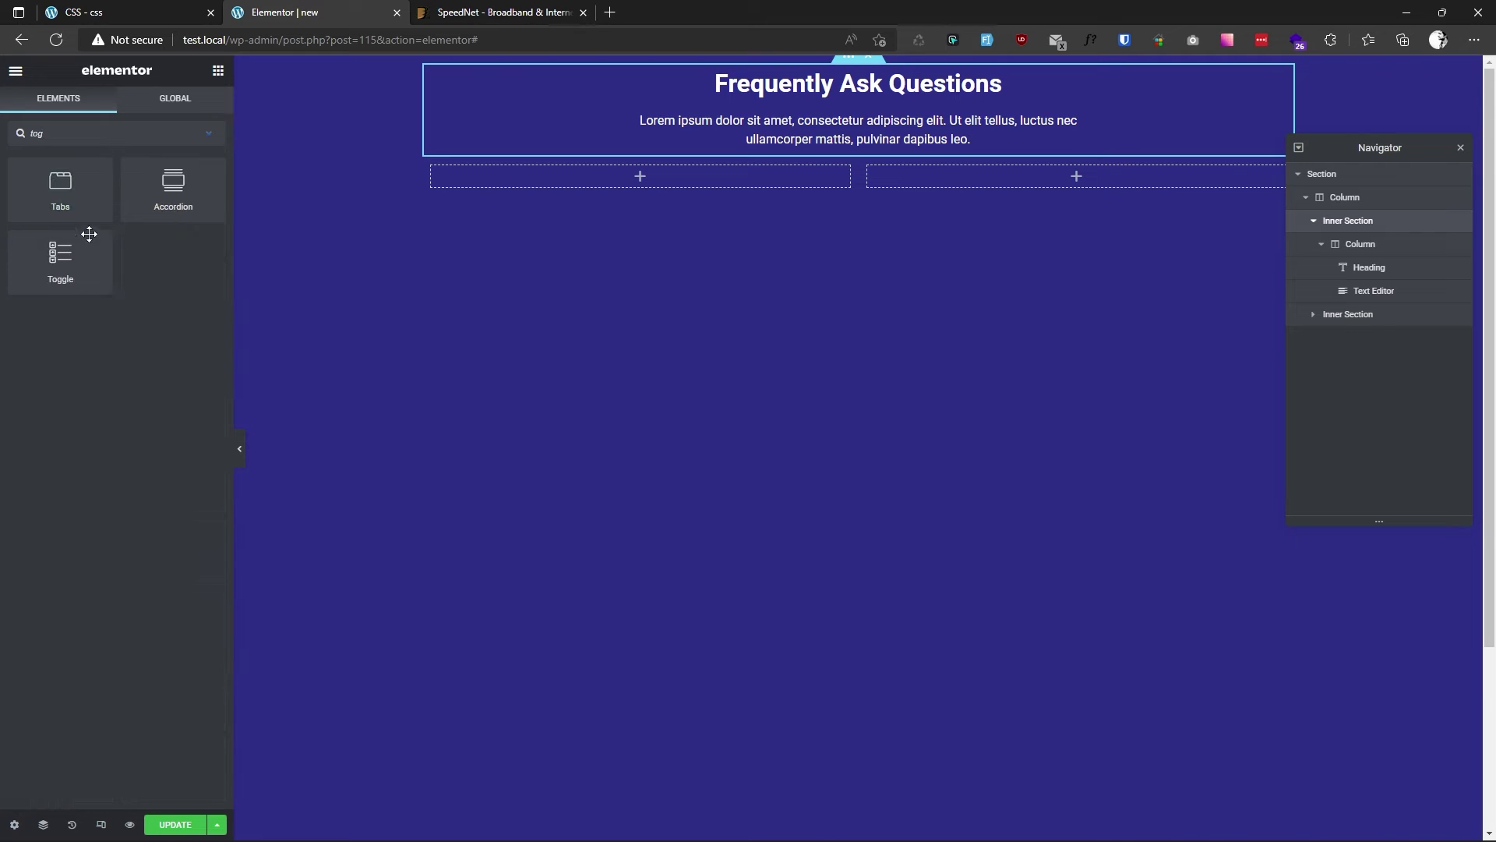
{"action": "left_click_drag", "start_coordinate": [60, 257], "coordinate": [615, 178]}
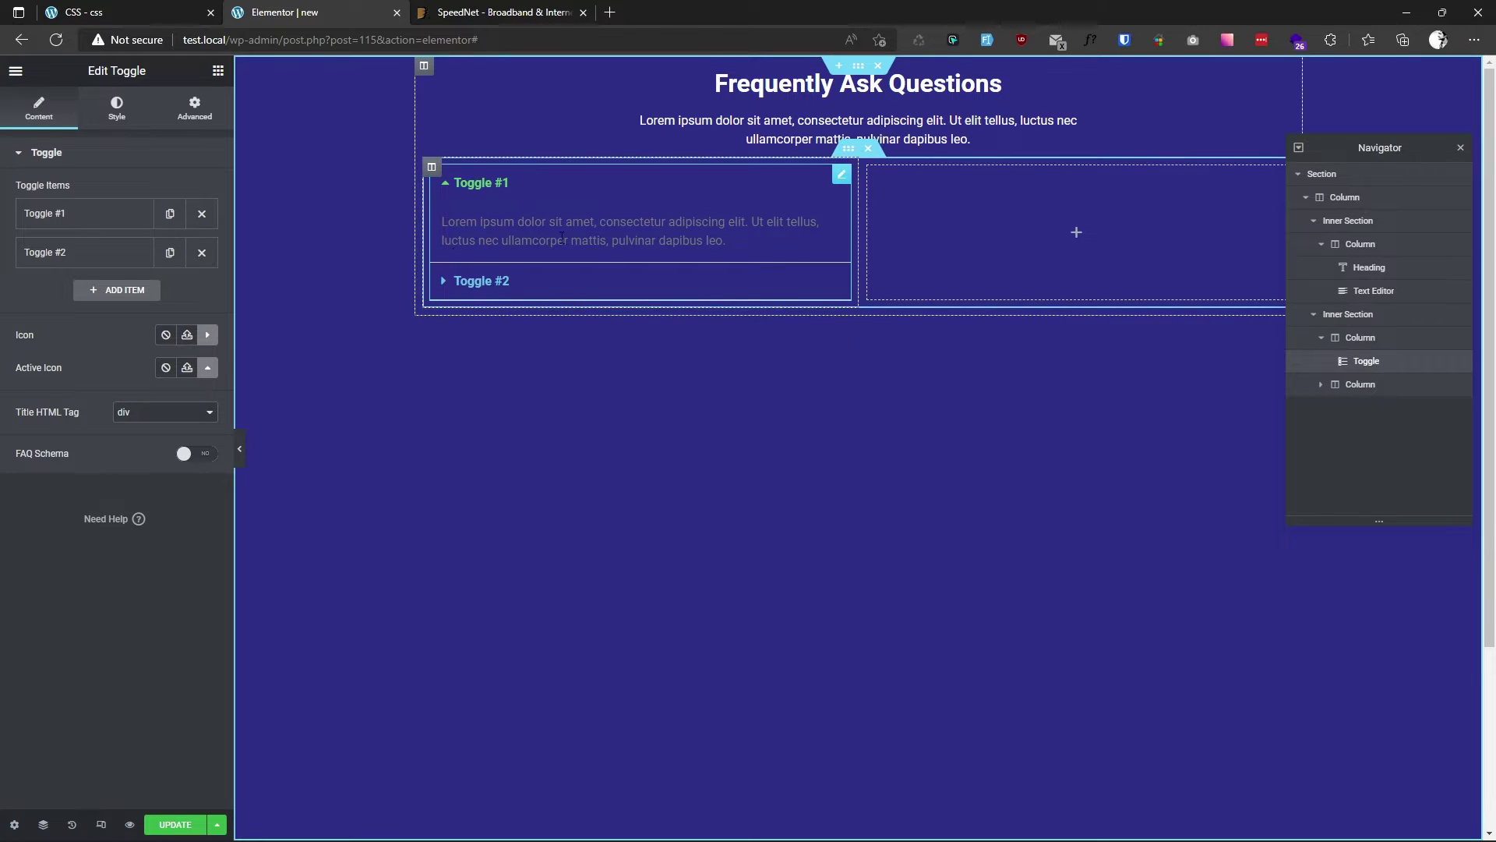
Step: Check the arrow placement in the reference FAQ items and align the toggle icons to the right of their titles
{"action": "left_click", "coordinate": [499, 12]}
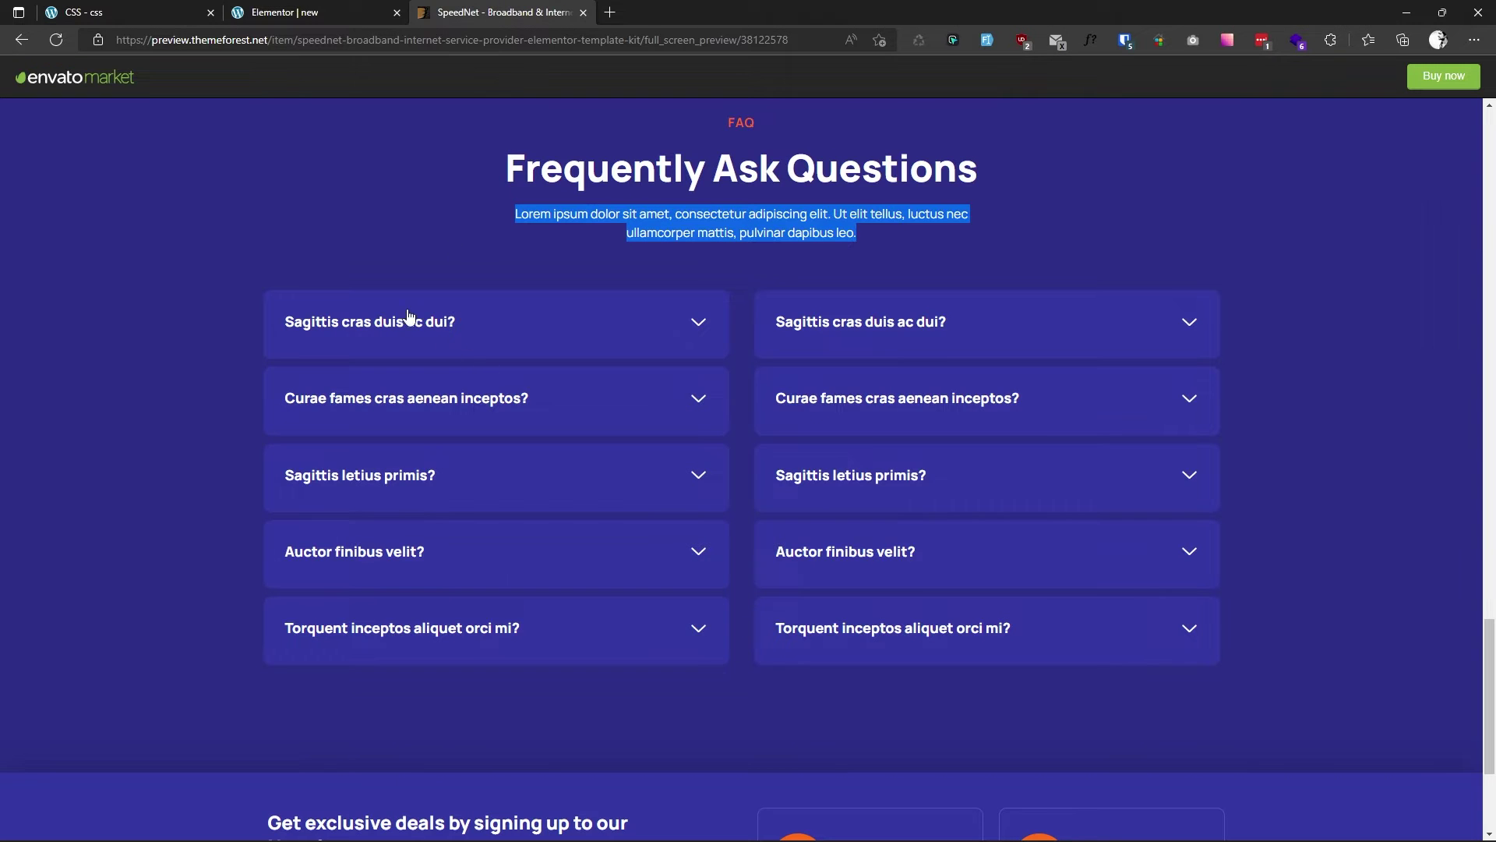
{"action": "left_click", "coordinate": [321, 14]}
{"action": "left_click", "coordinate": [91, 215]}
{"action": "left_click", "coordinate": [91, 215]}
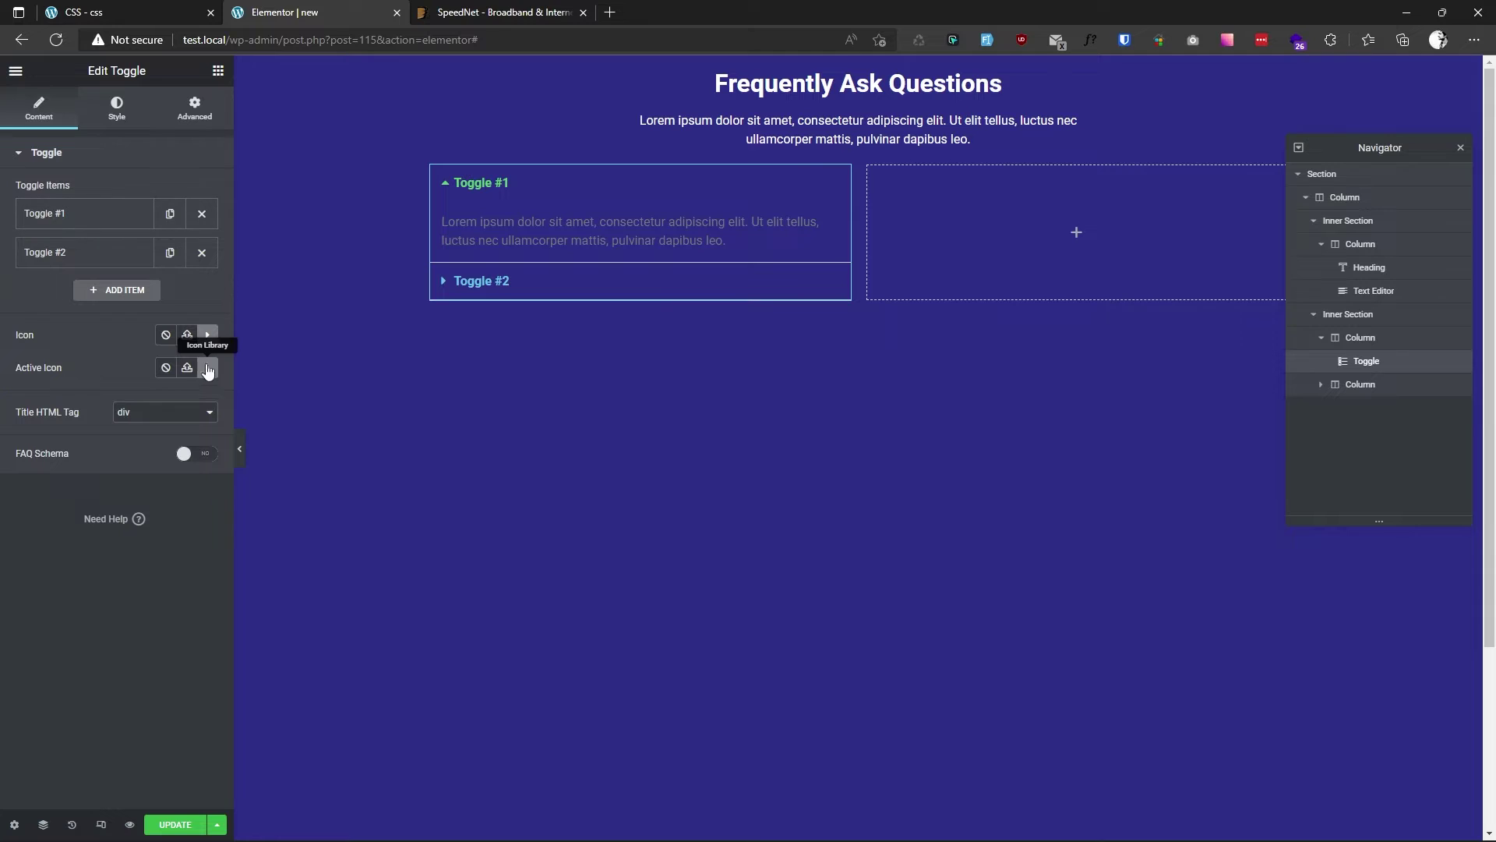
{"action": "key", "text": "ctrl+Tab"}
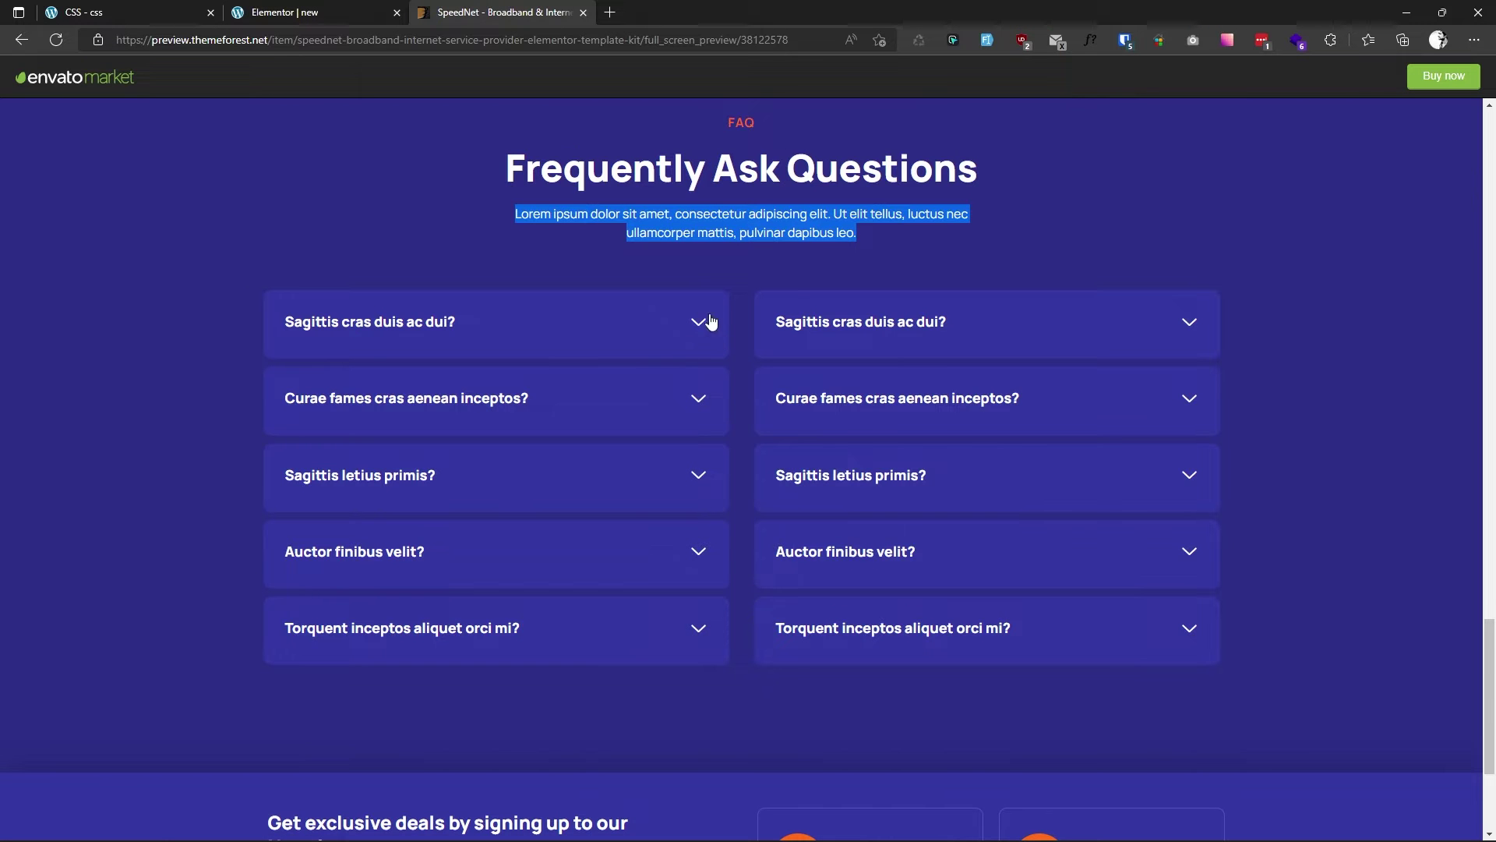
{"action": "left_click", "coordinate": [319, 12]}
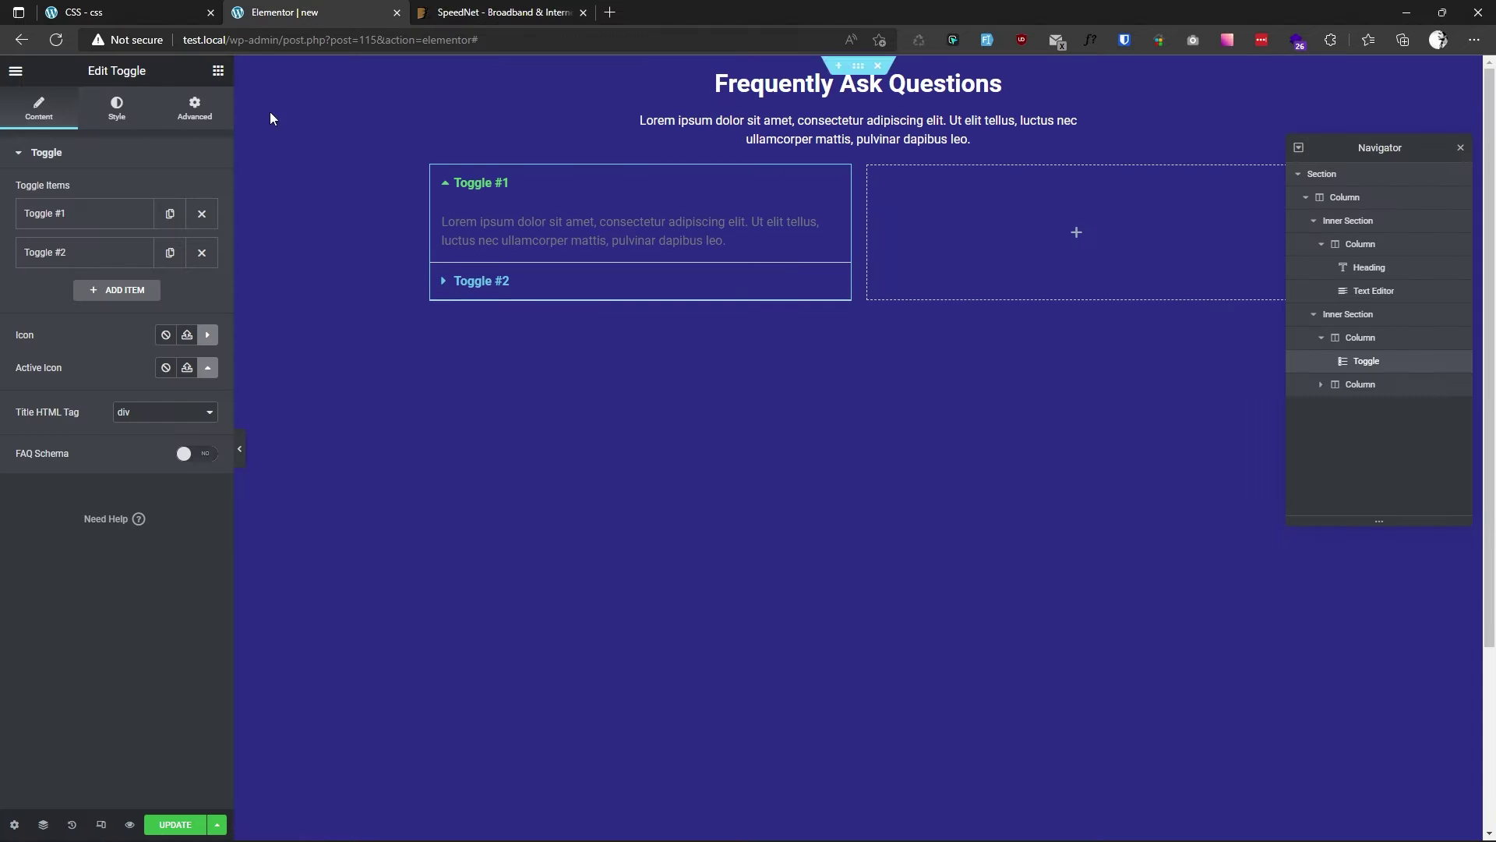
{"action": "left_click", "coordinate": [117, 109]}
{"action": "left_click", "coordinate": [43, 406]}
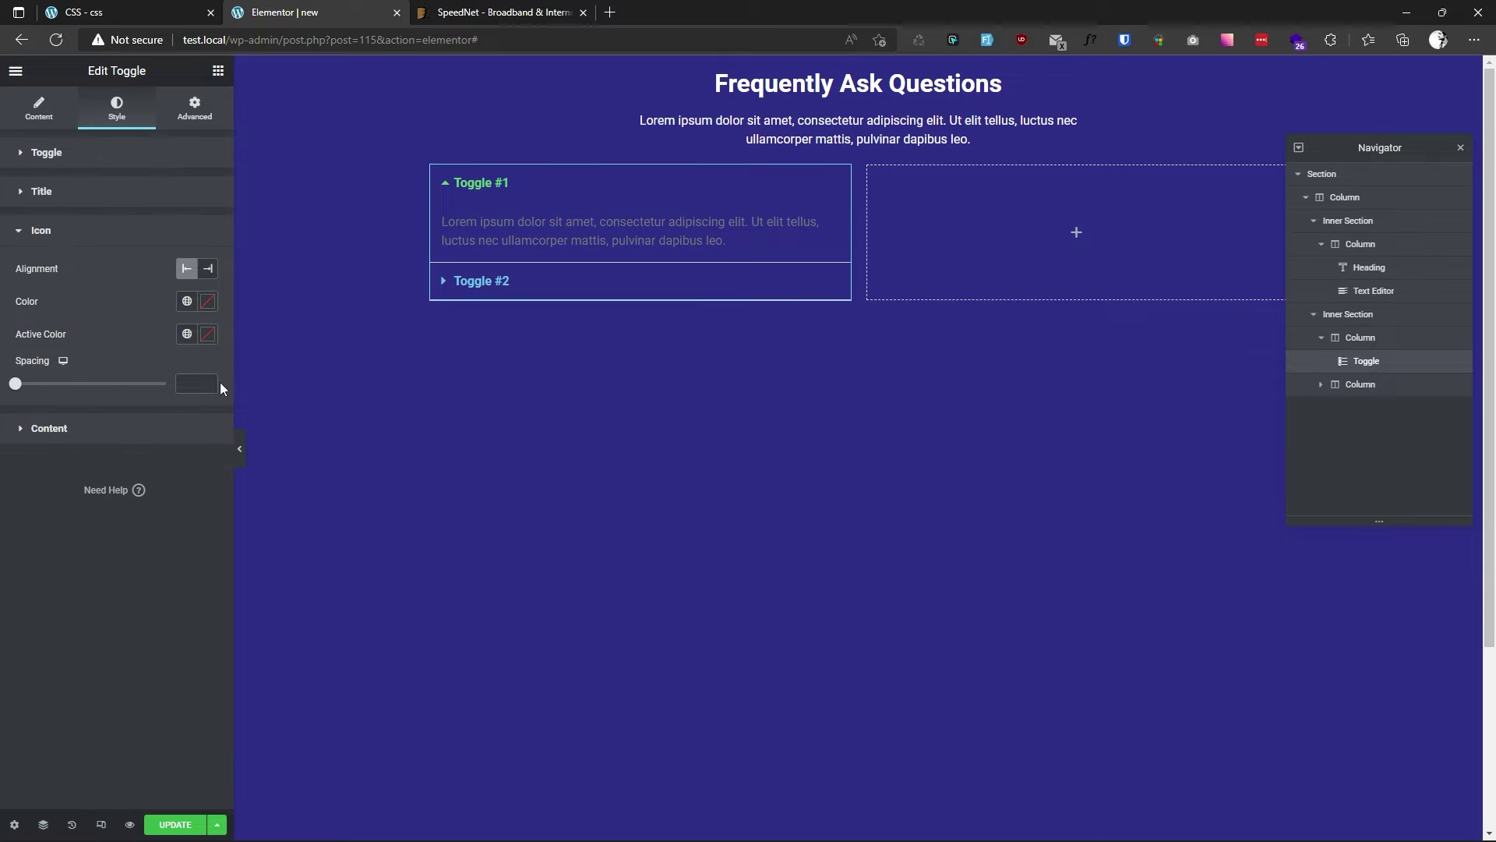
{"action": "left_click", "coordinate": [212, 269]}
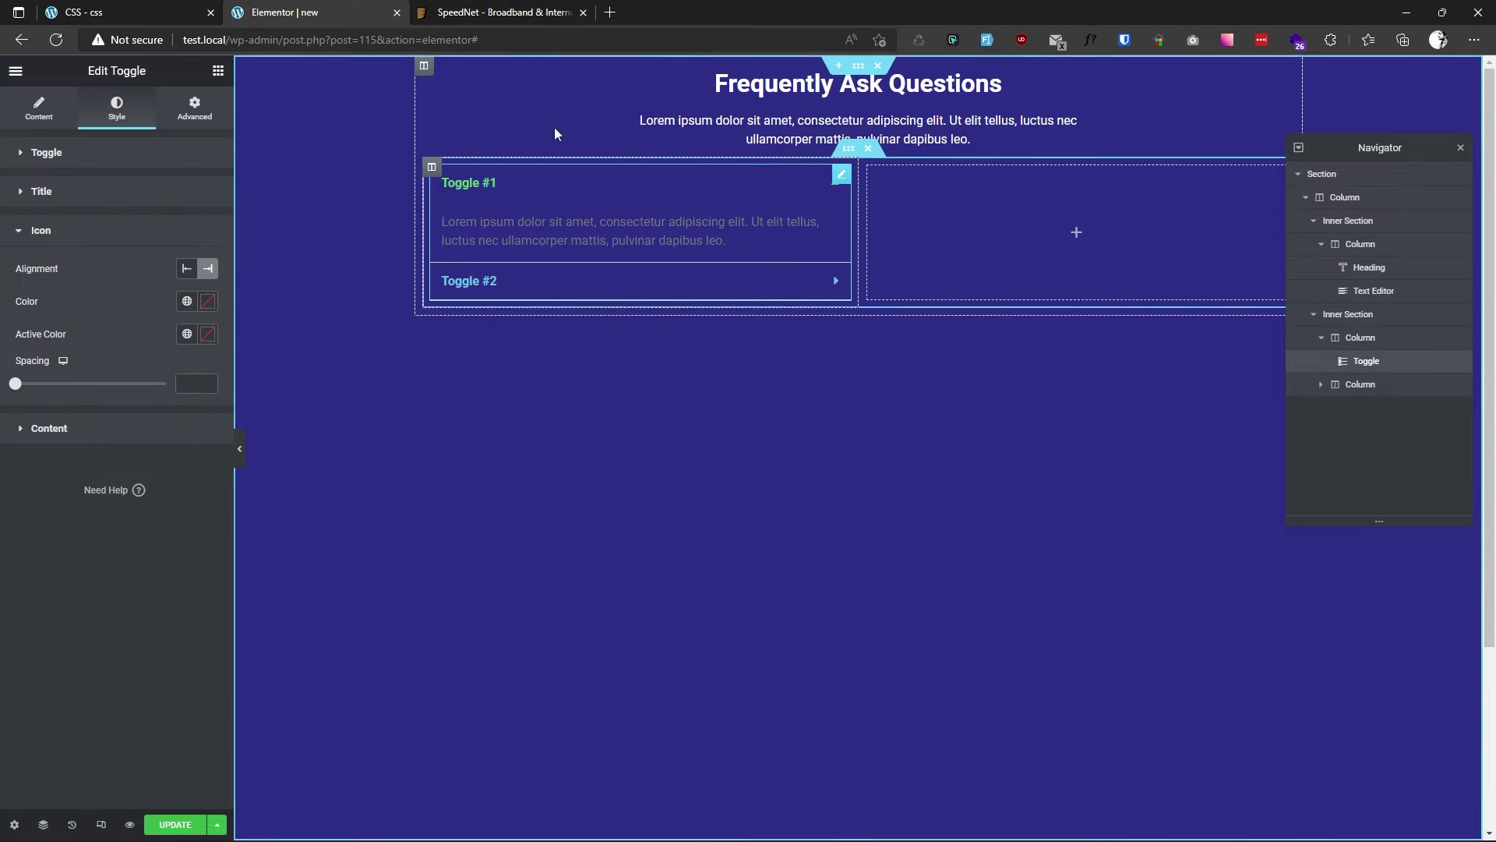
Step: Check the arrows in the reference FAQ and set the toggle icon colour to white
{"action": "left_click", "coordinate": [516, 13]}
{"action": "left_click", "coordinate": [300, 13]}
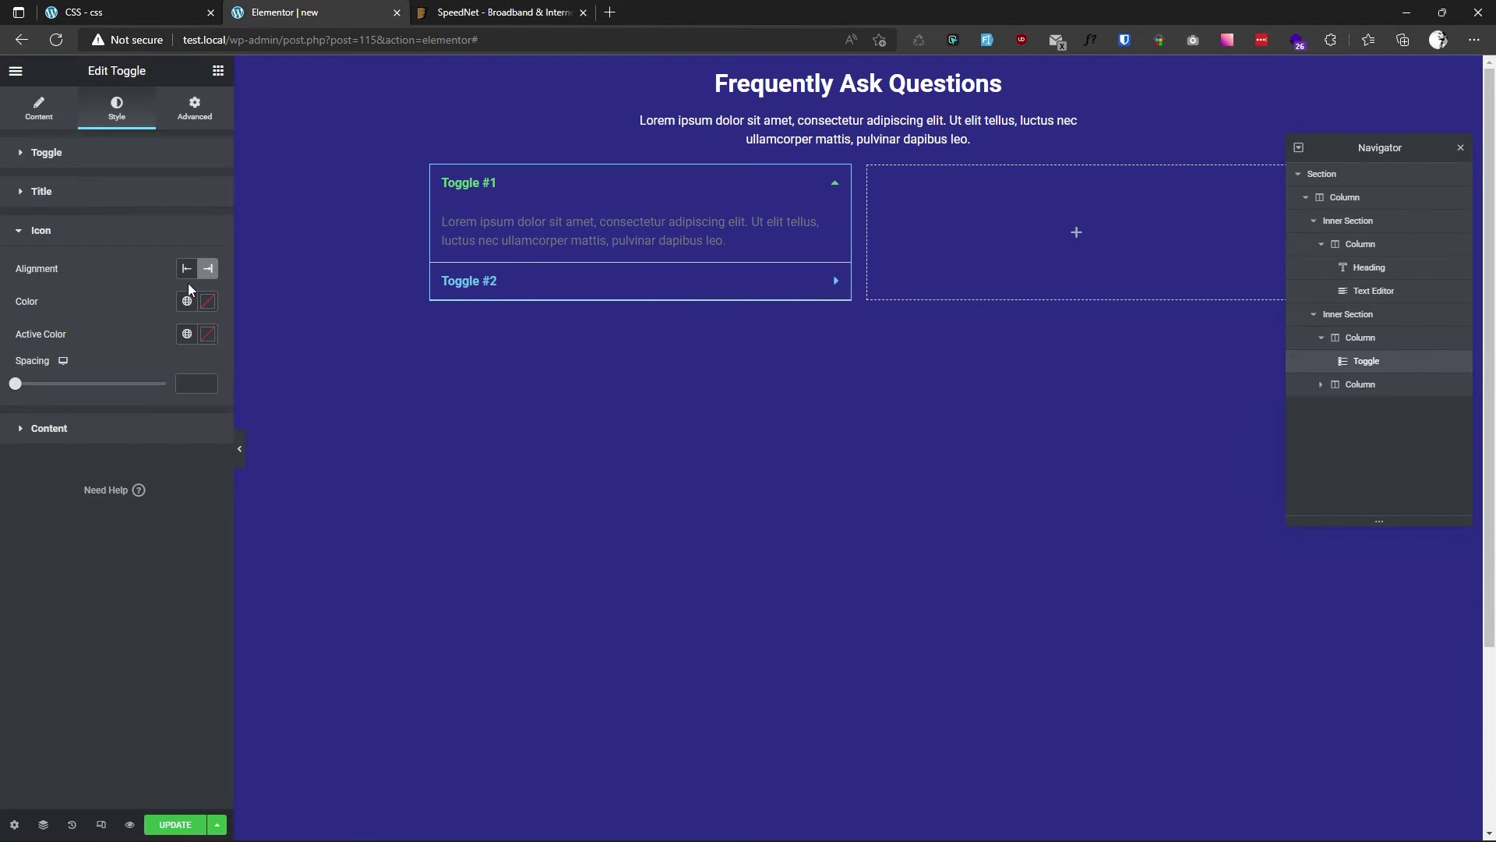
{"action": "left_click", "coordinate": [206, 304]}
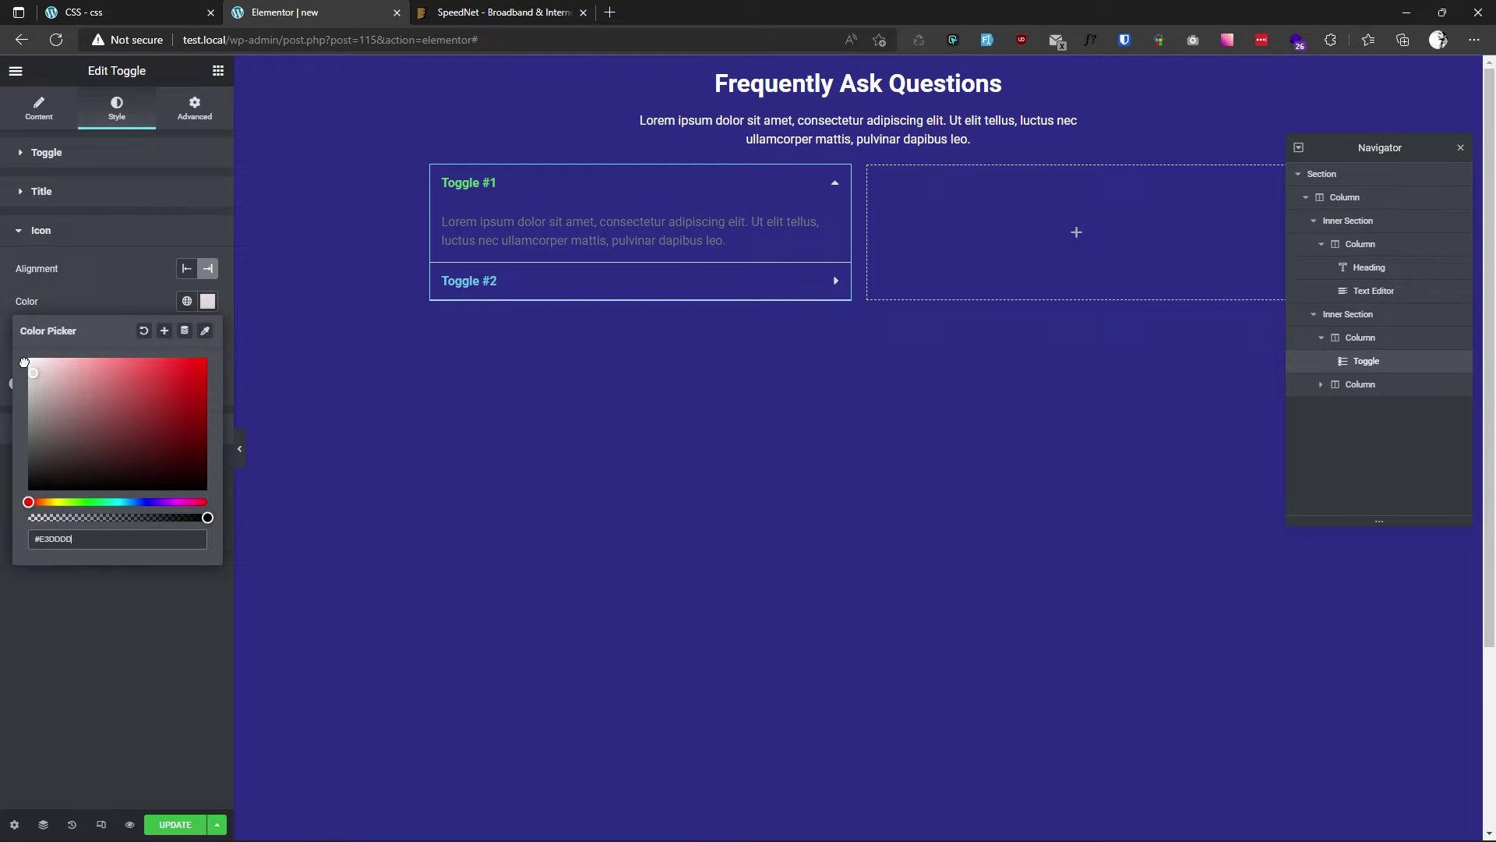
{"action": "left_click", "coordinate": [99, 284]}
Step: Expand the first reference FAQ item to check its arrow, and set the toggle icon's active colour to the global colour blue 2
{"action": "left_click", "coordinate": [499, 12]}
{"action": "left_click", "coordinate": [693, 335]}
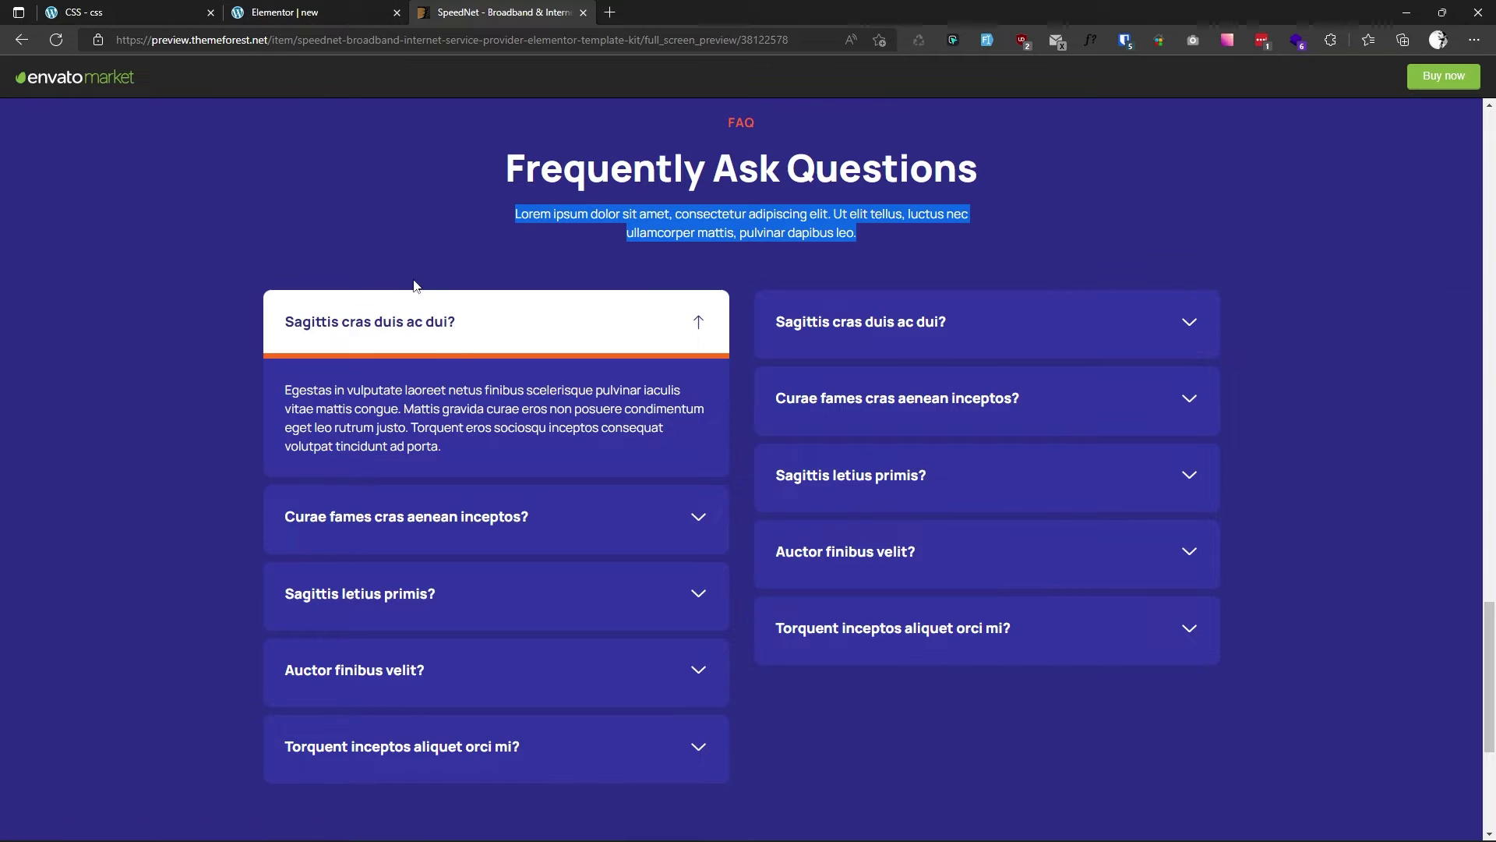
{"action": "left_click", "coordinate": [273, 10]}
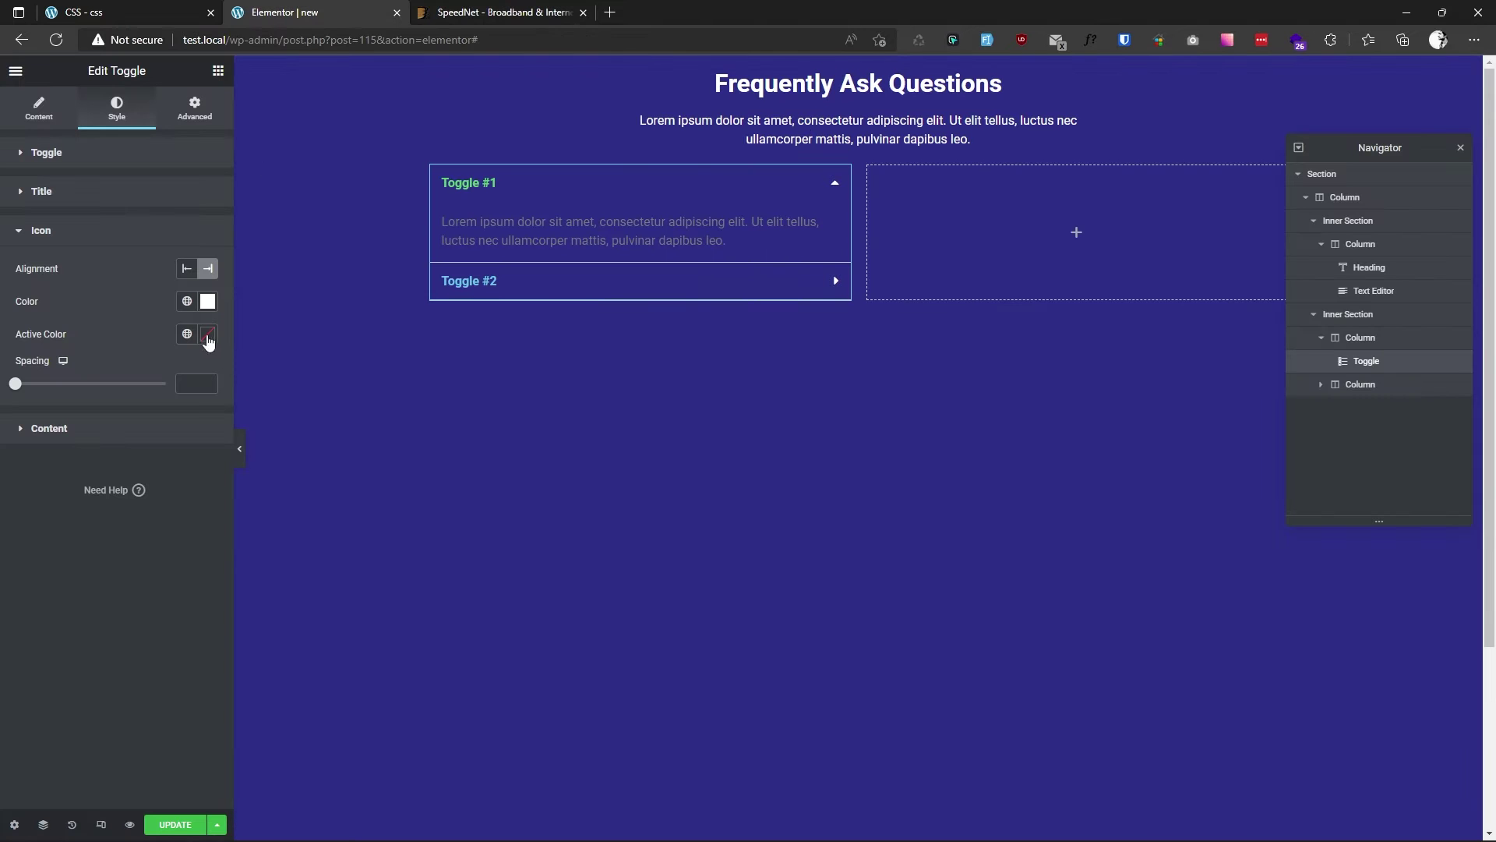
{"action": "left_click", "coordinate": [187, 334]}
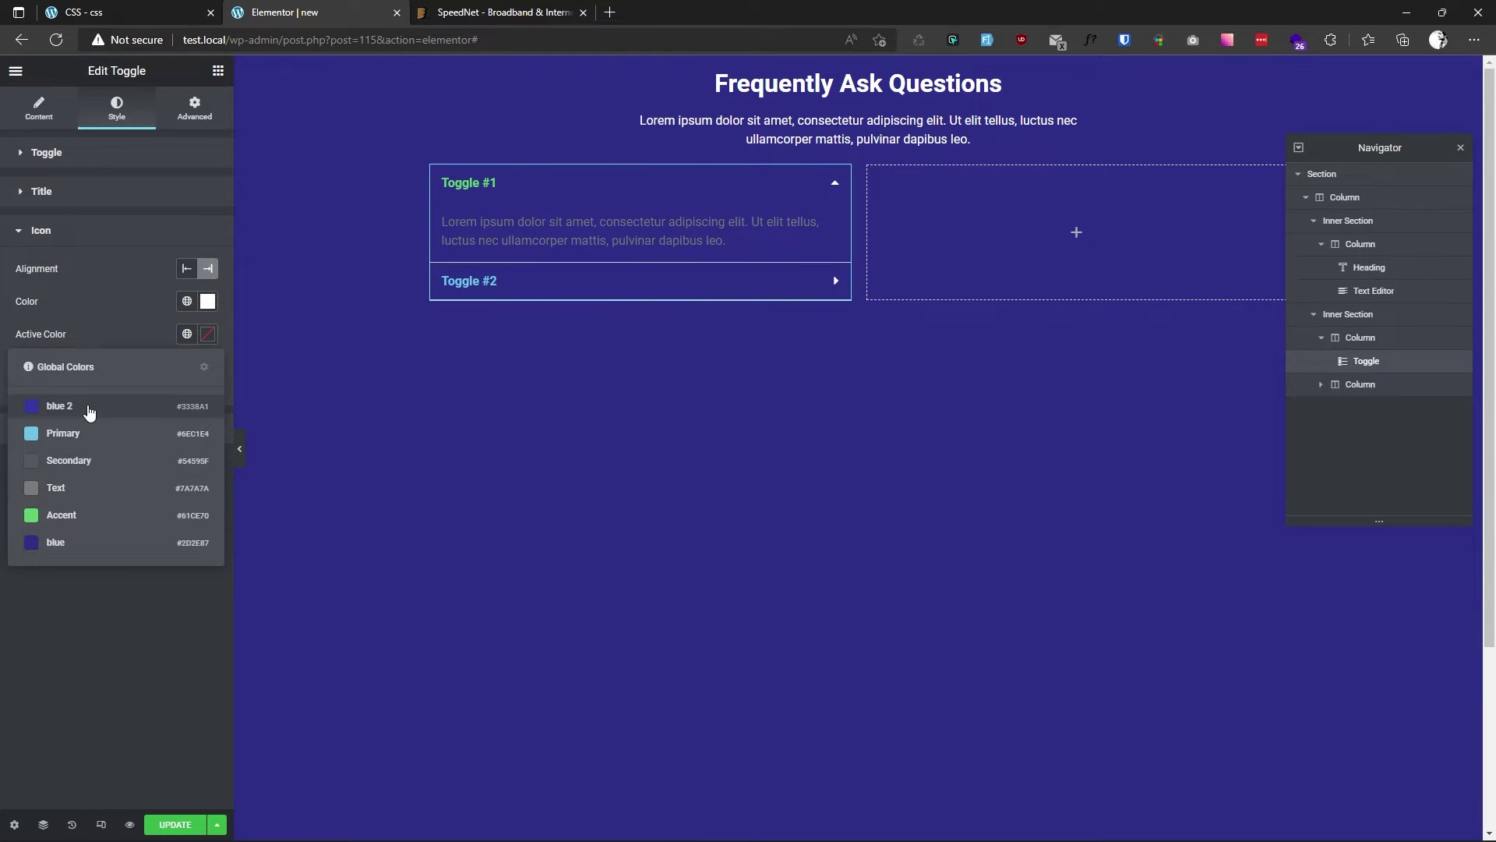
{"action": "left_click", "coordinate": [88, 411]}
Step: Set the toggle title background to the global colour blue 2
{"action": "left_click", "coordinate": [84, 154]}
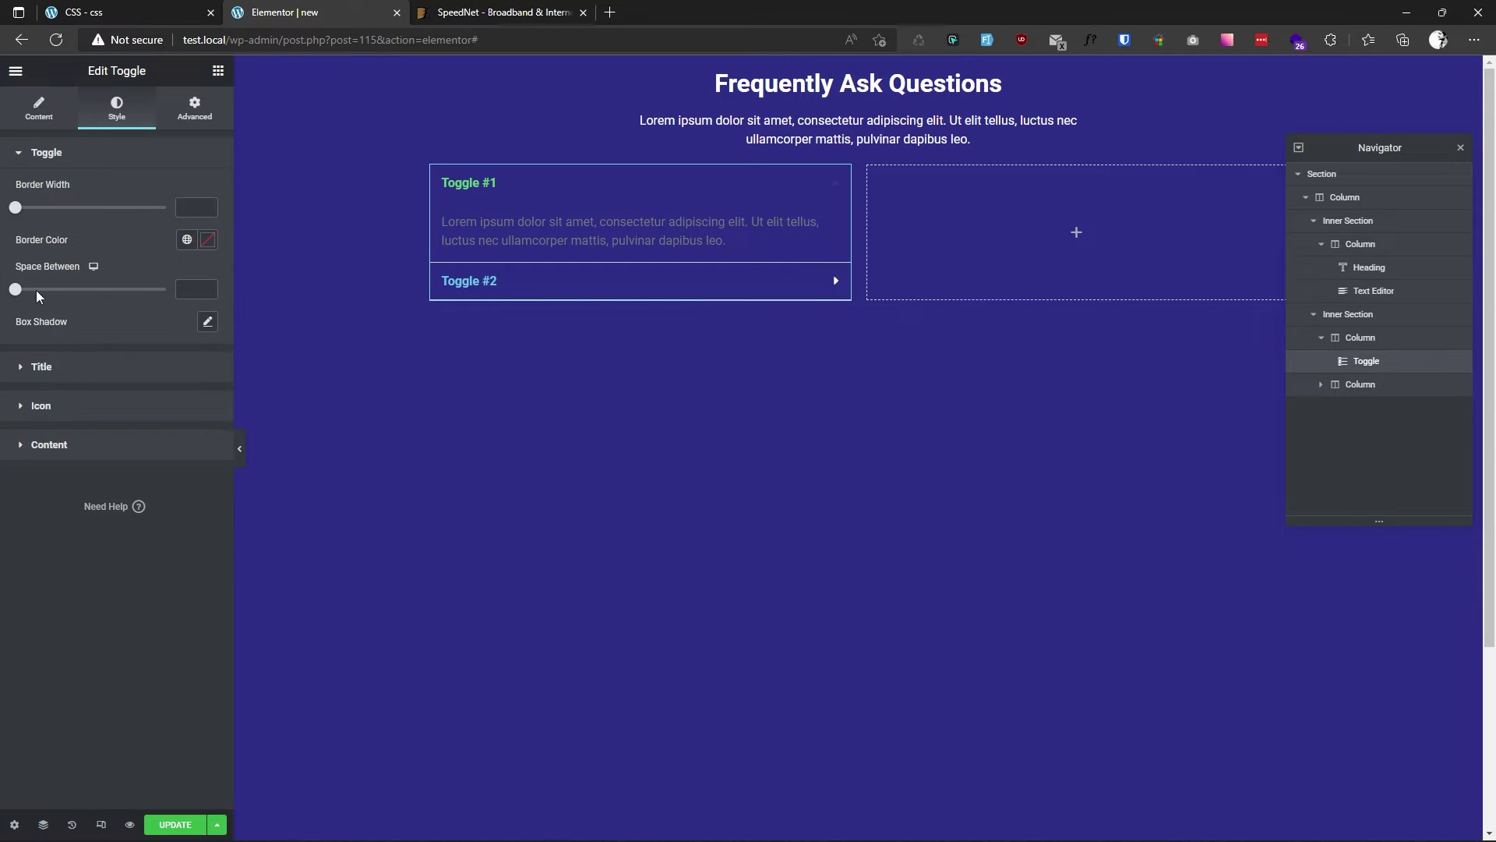
{"action": "left_click", "coordinate": [61, 376]}
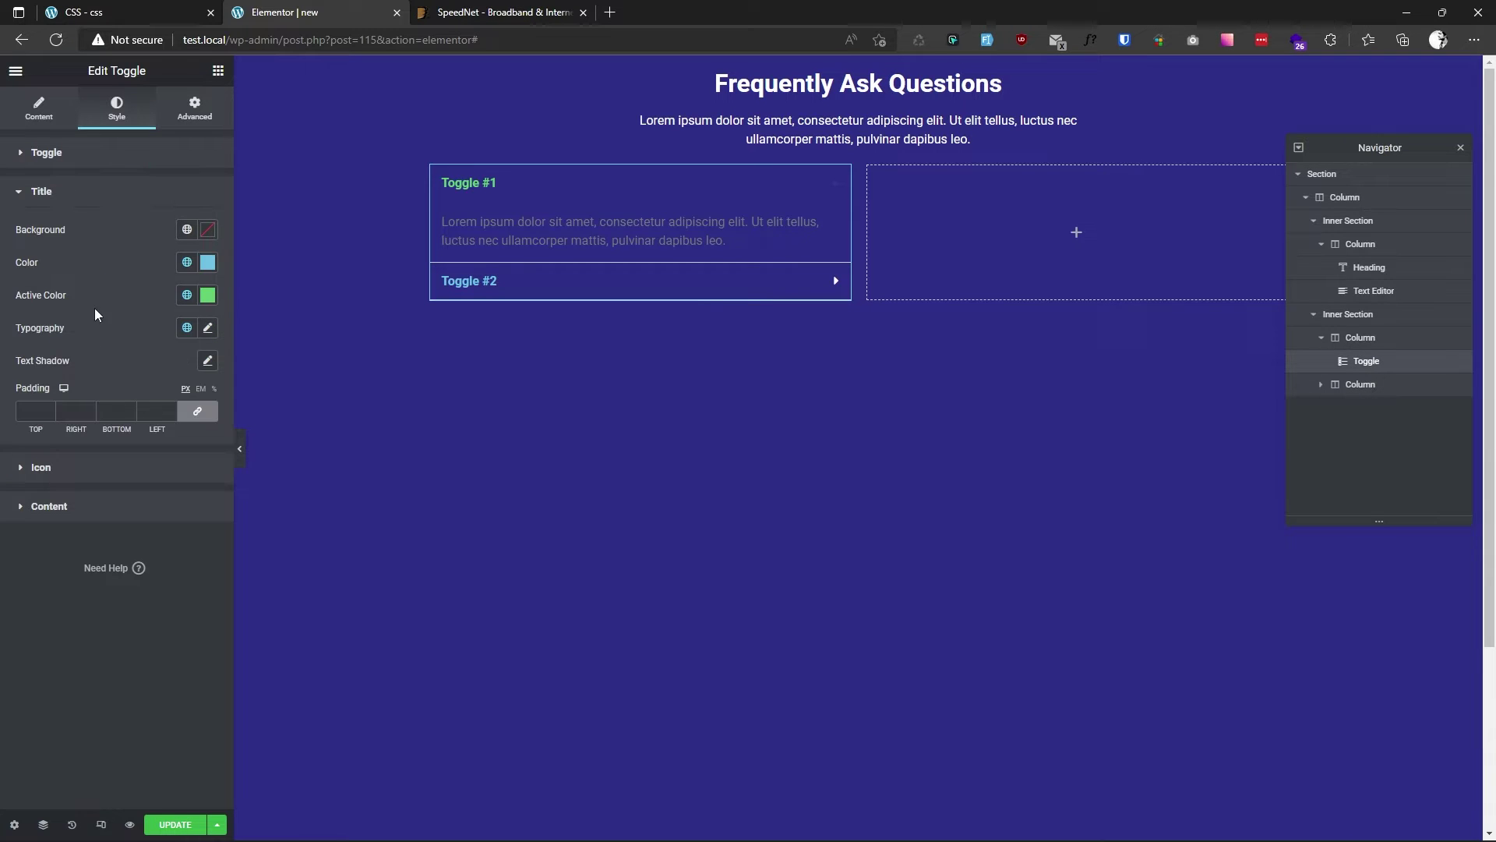
{"action": "left_click", "coordinate": [187, 229]}
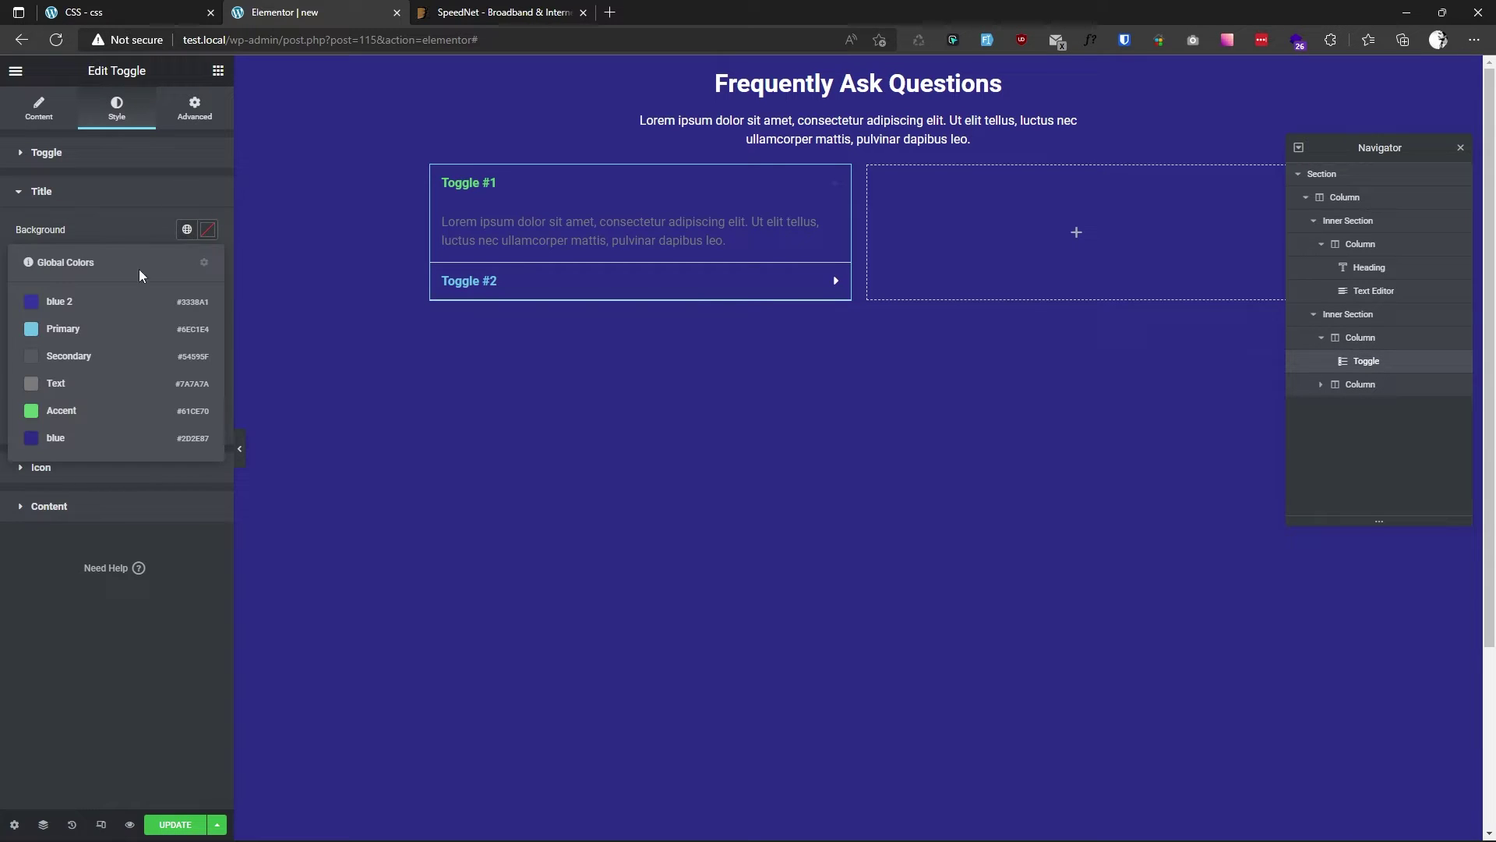
{"action": "left_click", "coordinate": [83, 302]}
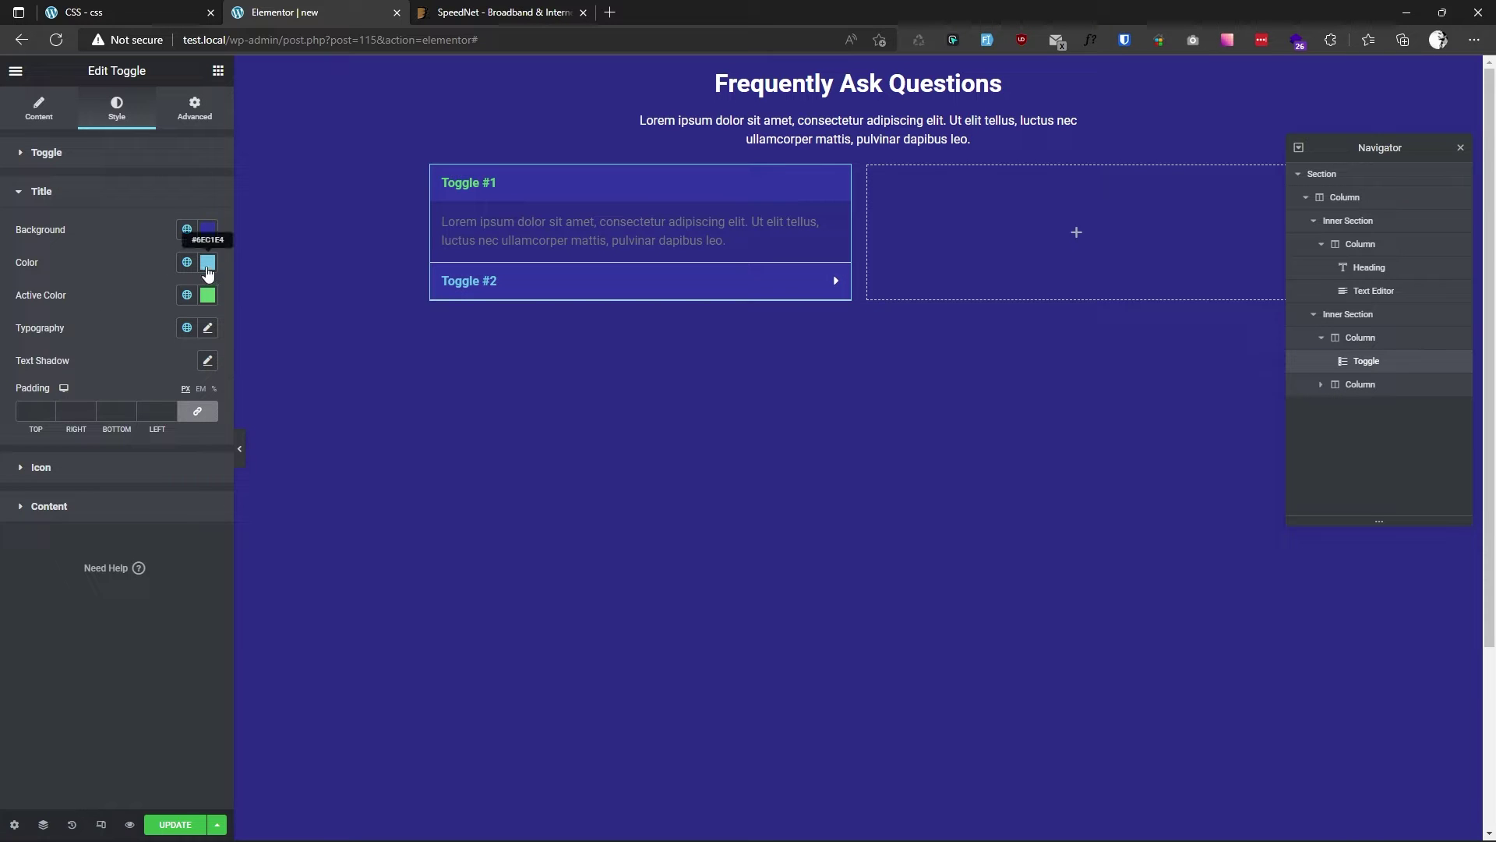
Step: Check the collapsed item titles in the reference FAQ and set the toggle title colour to white
{"action": "left_click", "coordinate": [491, 12]}
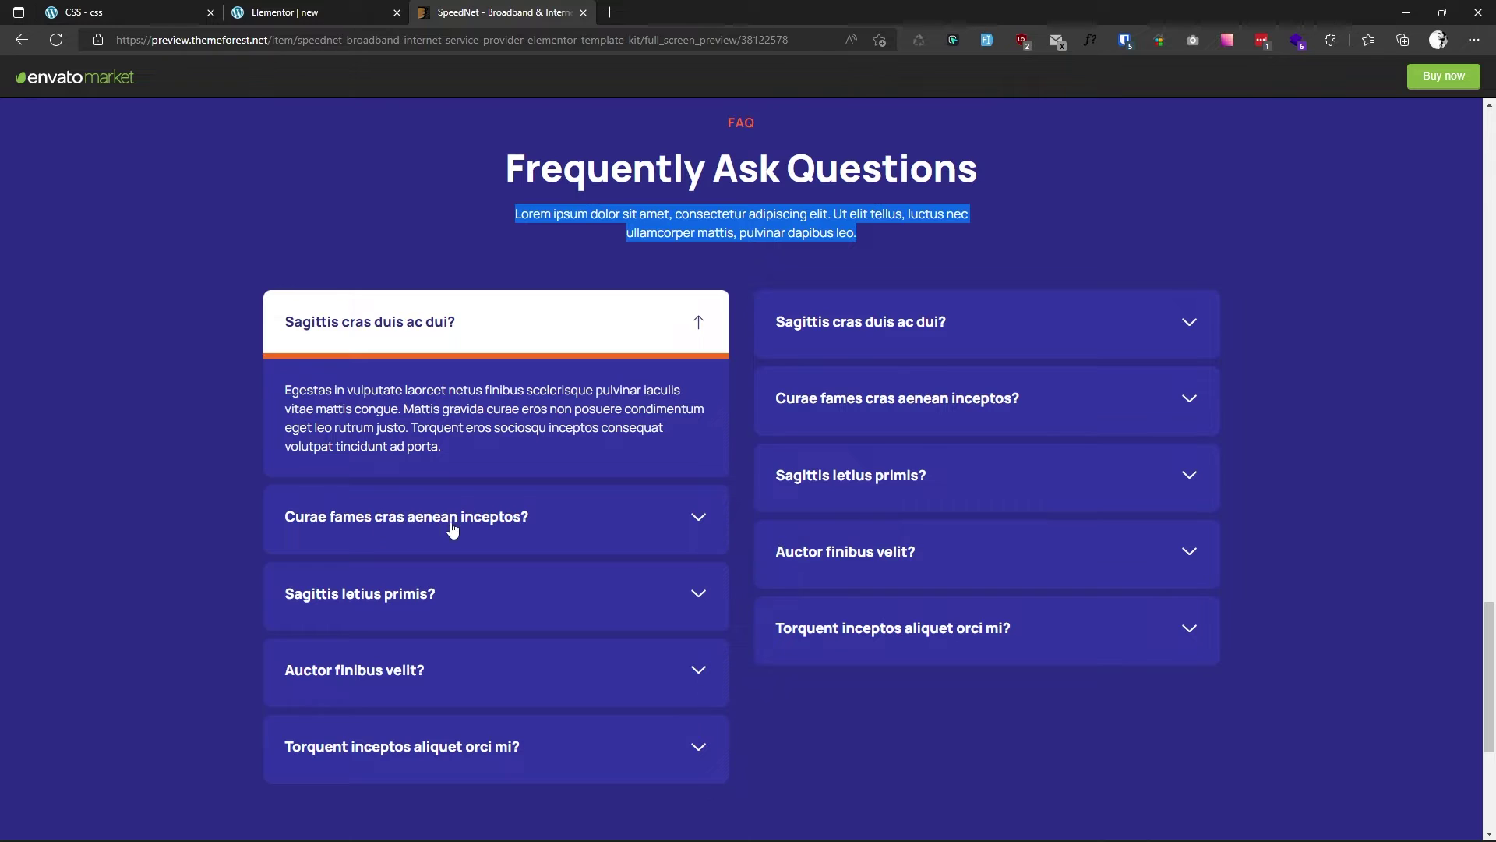
{"action": "left_click", "coordinate": [312, 12]}
{"action": "left_click", "coordinate": [207, 262]}
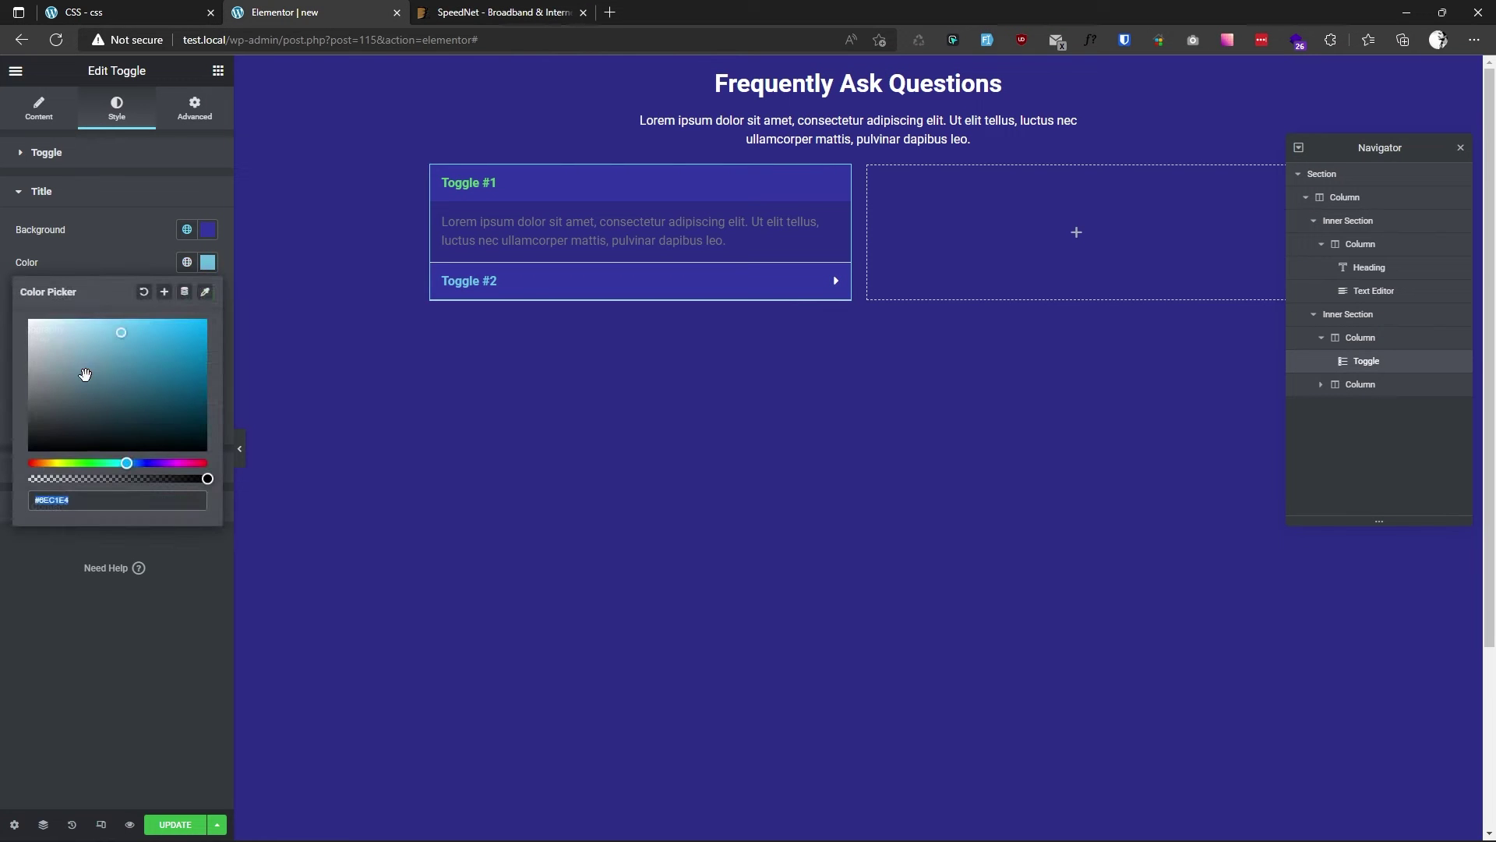
{"action": "left_click", "coordinate": [104, 230]}
Step: Check the expanded item's title in the reference FAQ and set the toggle title's active colour to the global colour blue 2
{"action": "left_click", "coordinate": [452, 9]}
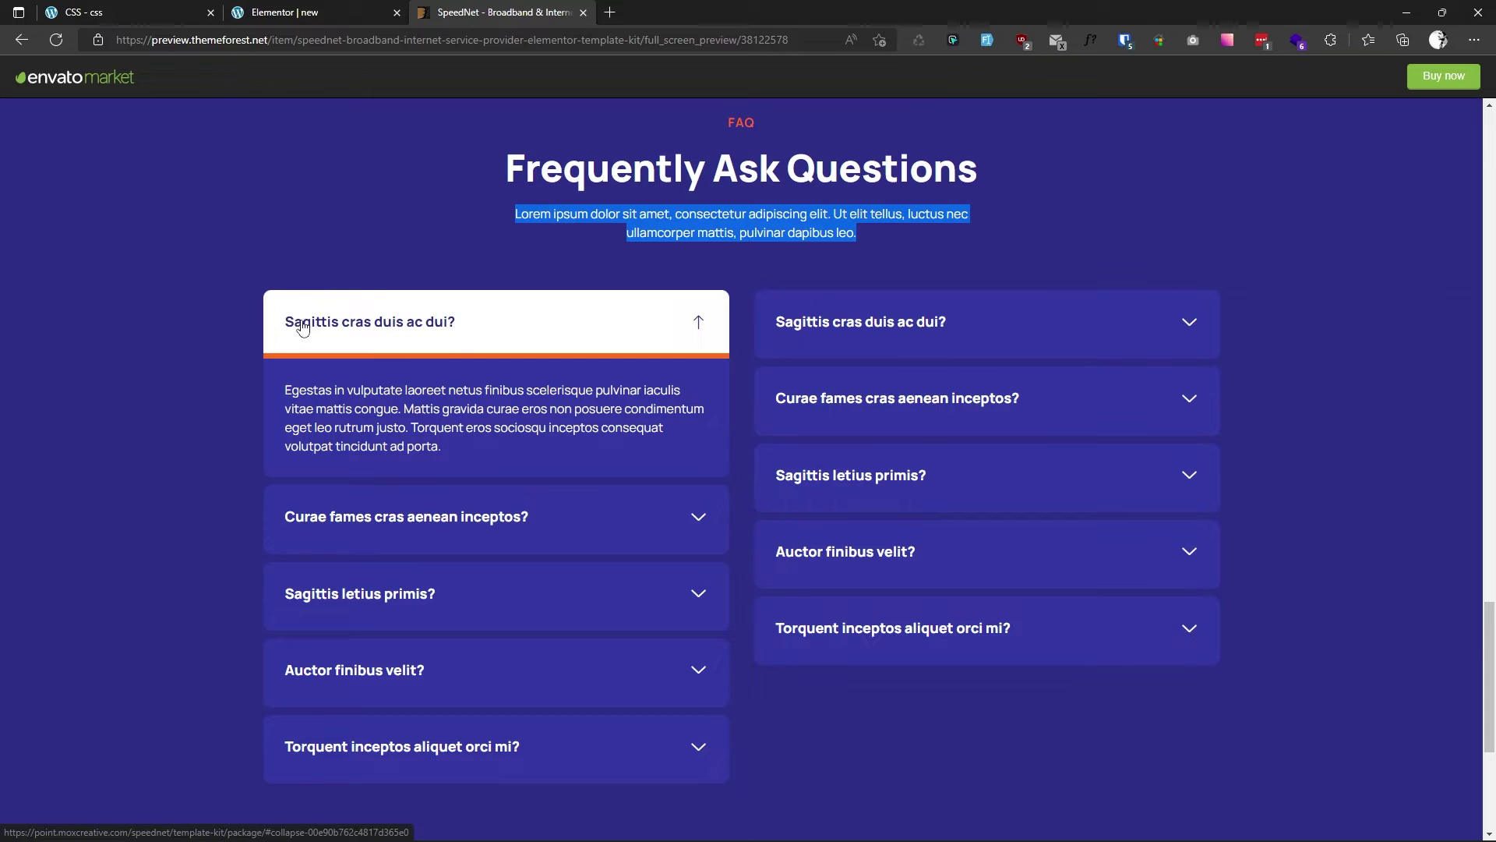
{"action": "left_click", "coordinate": [312, 12]}
{"action": "left_click", "coordinate": [186, 294]}
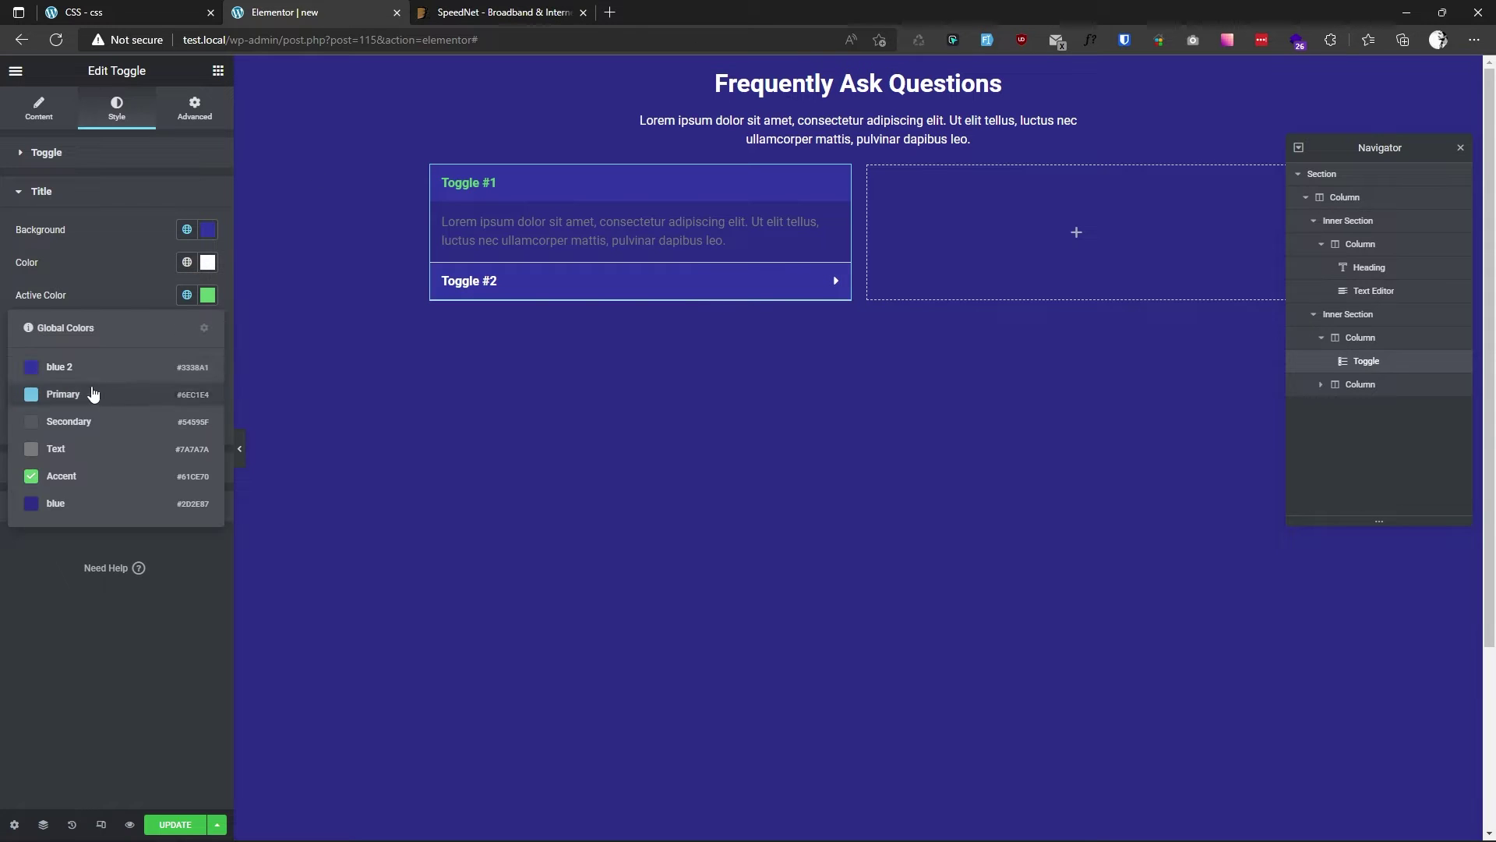
{"action": "left_click", "coordinate": [81, 379]}
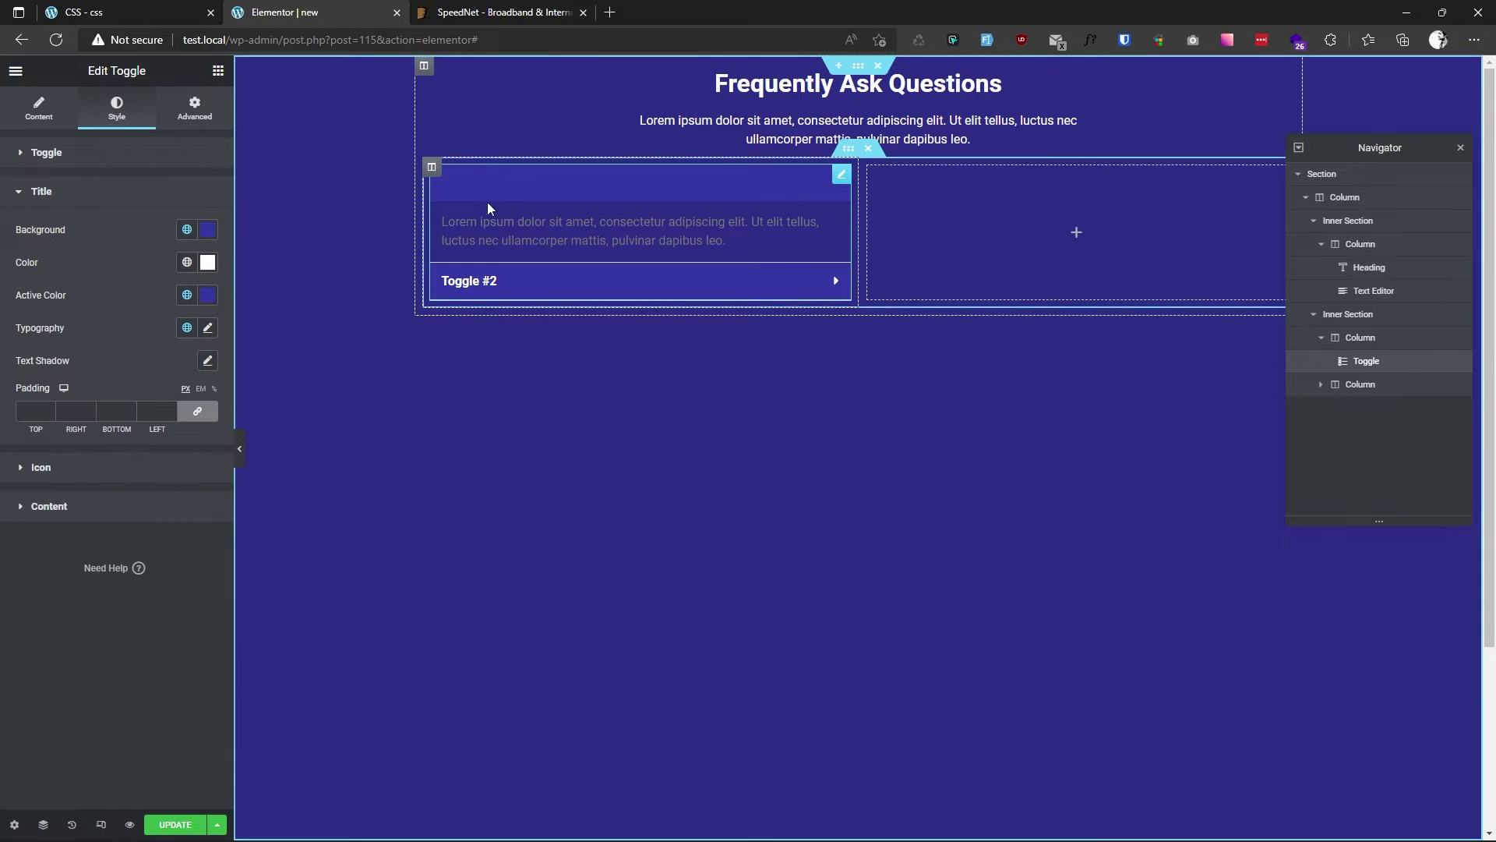
Step: Check the expanded answer in the reference FAQ and give the toggle content a blue 2 background with white text
{"action": "left_click", "coordinate": [491, 12]}
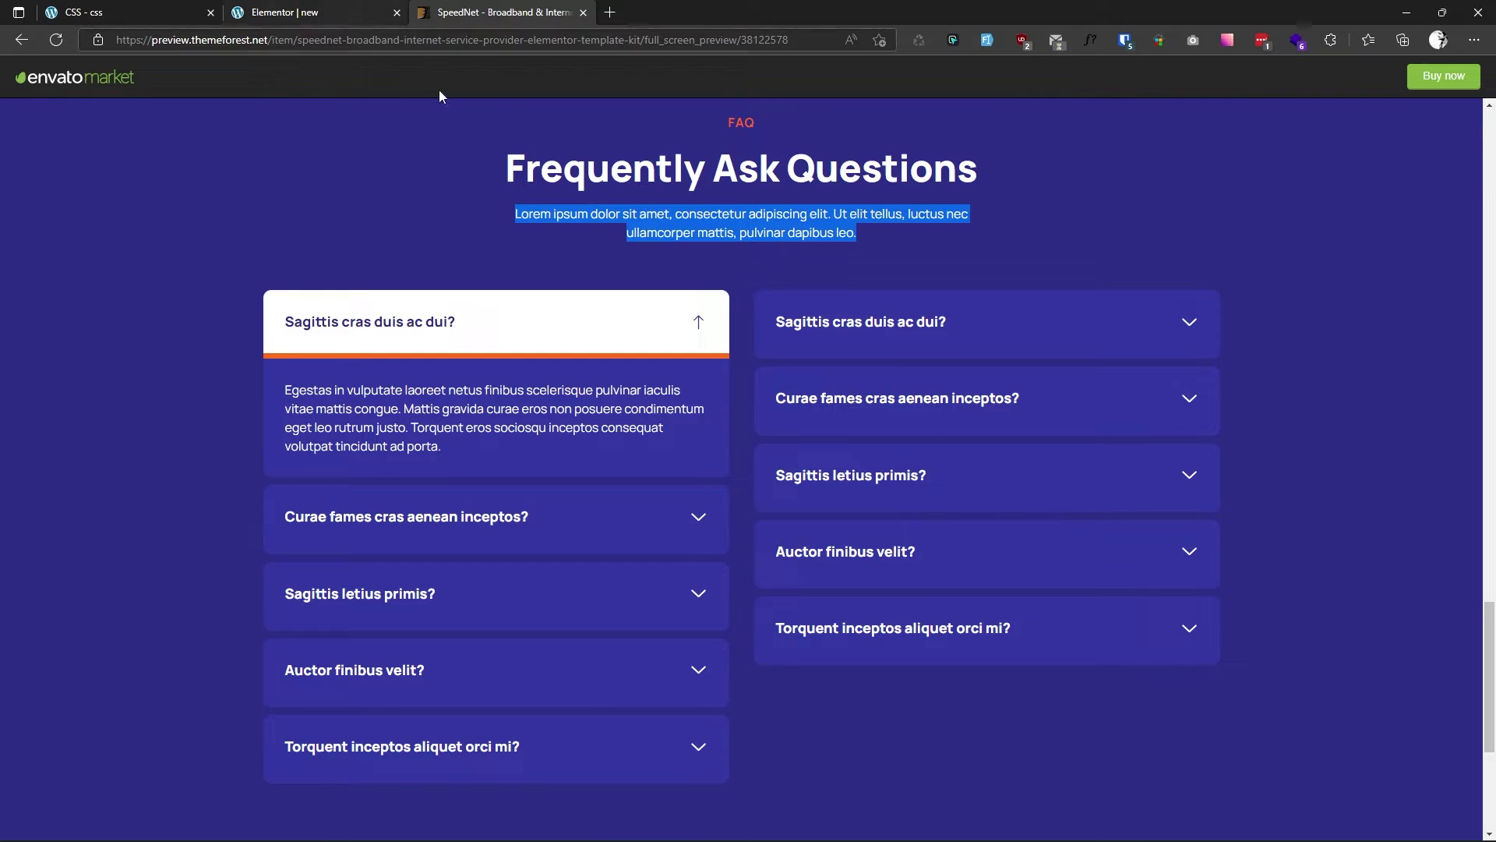
{"action": "left_click", "coordinate": [335, 10]}
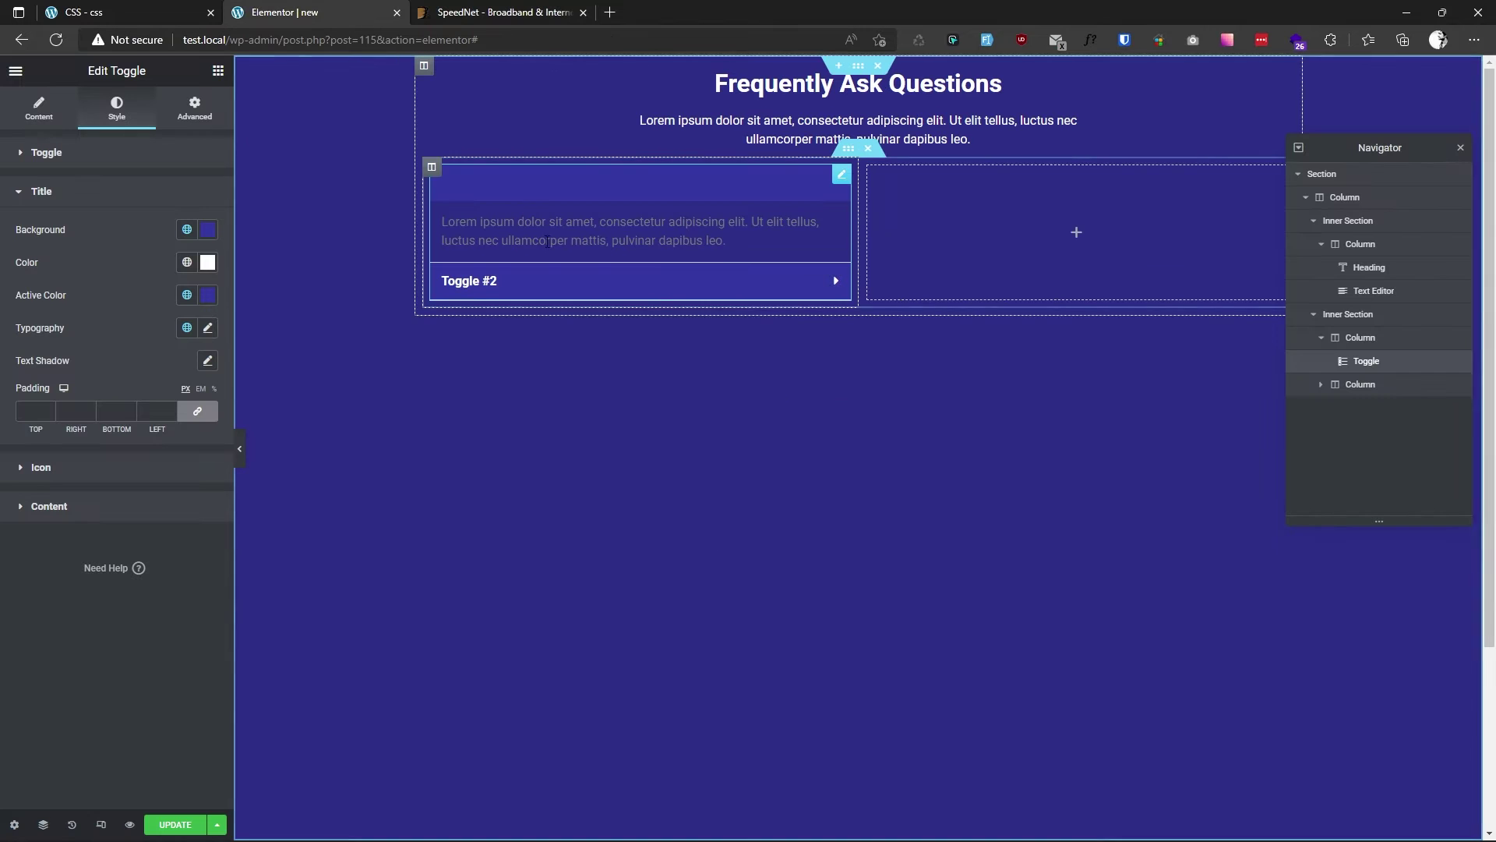
{"action": "left_click", "coordinate": [491, 14]}
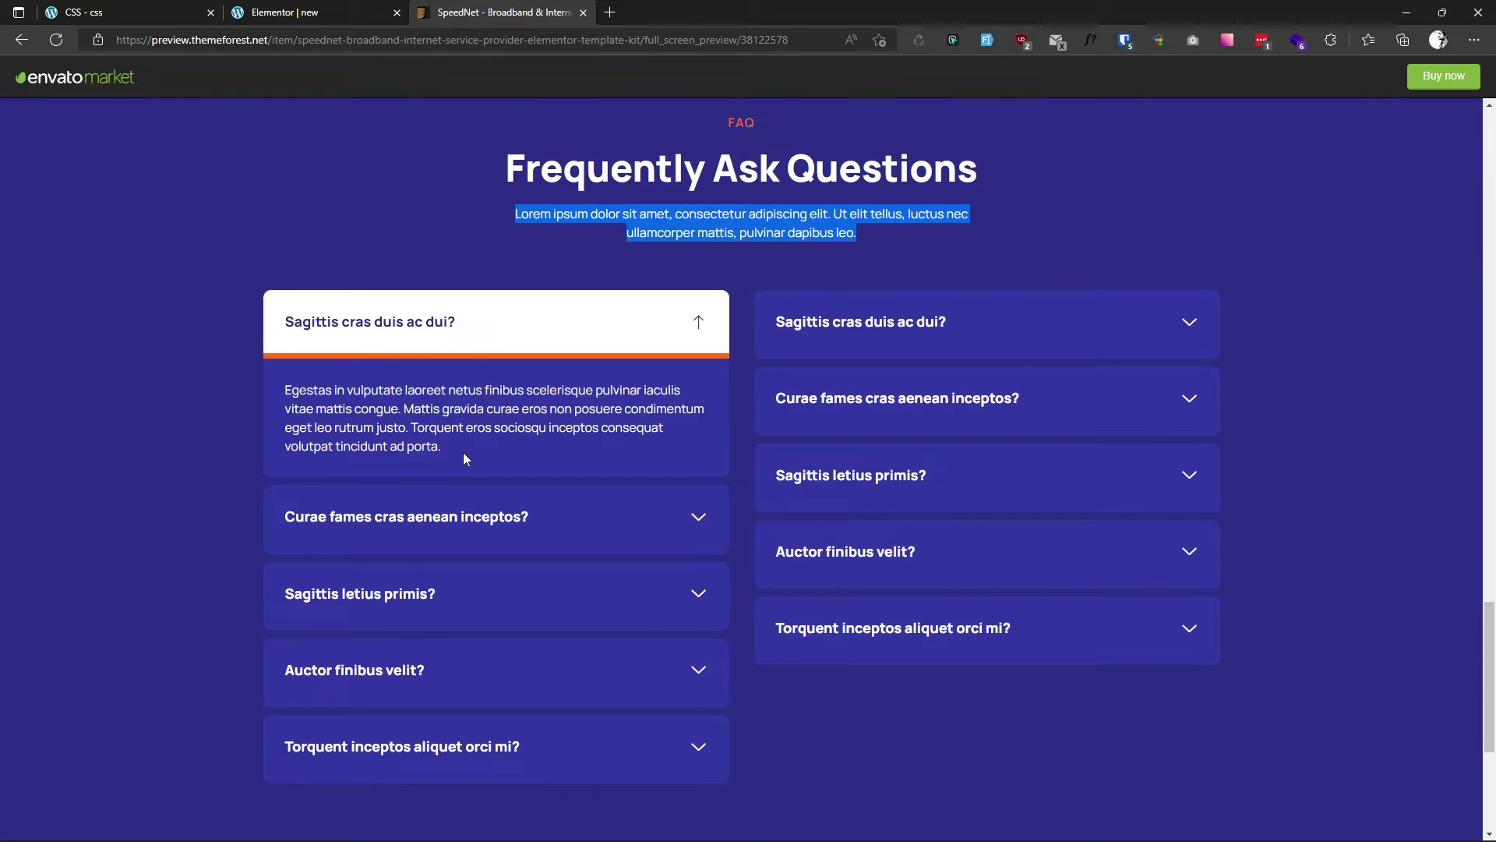
{"action": "left_click_drag", "start_coordinate": [463, 452], "coordinate": [285, 390]}
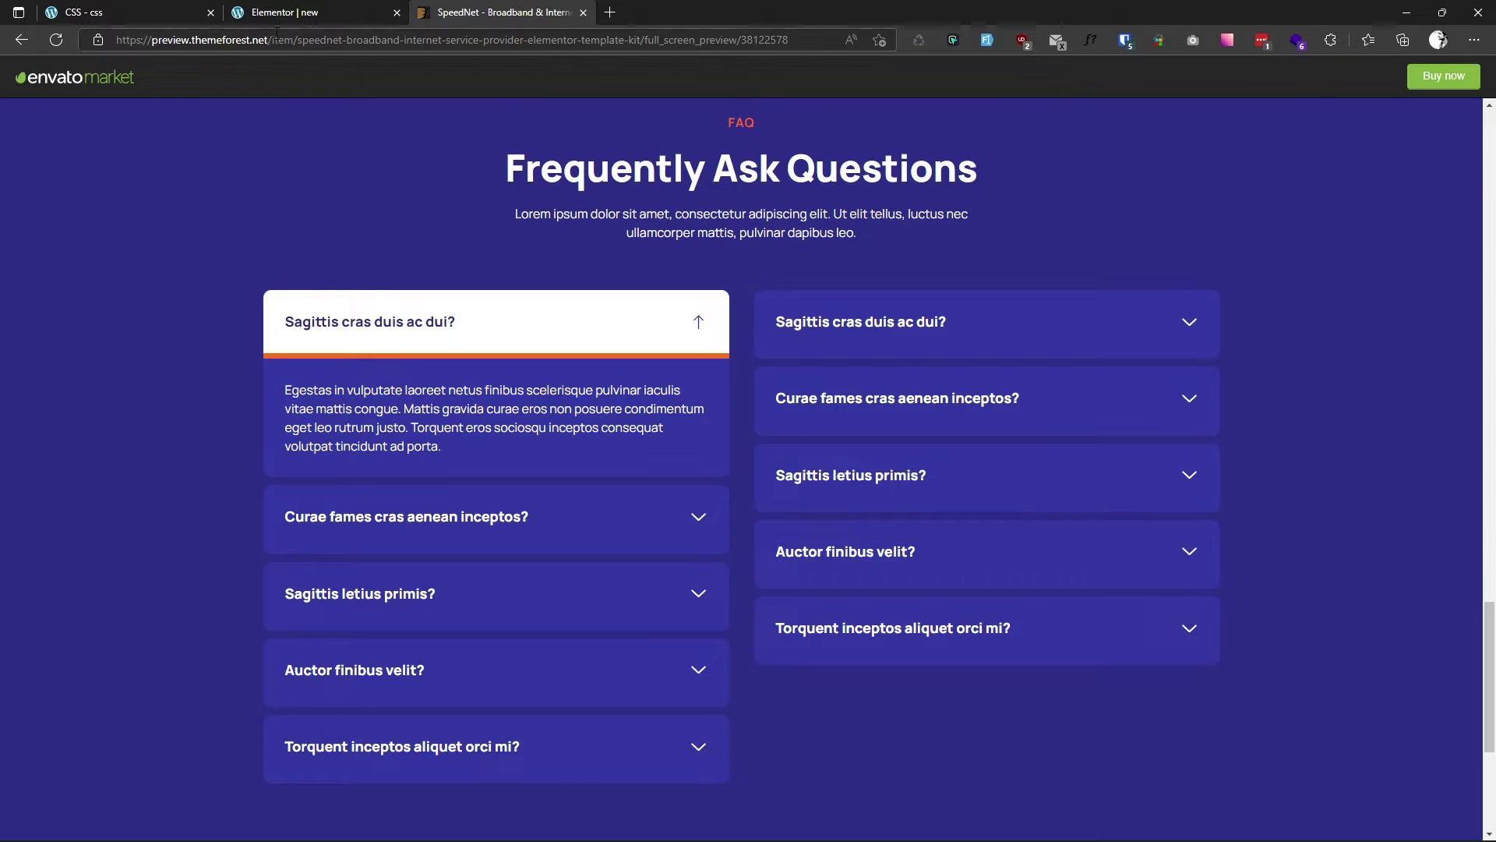
{"action": "left_click", "coordinate": [282, 13]}
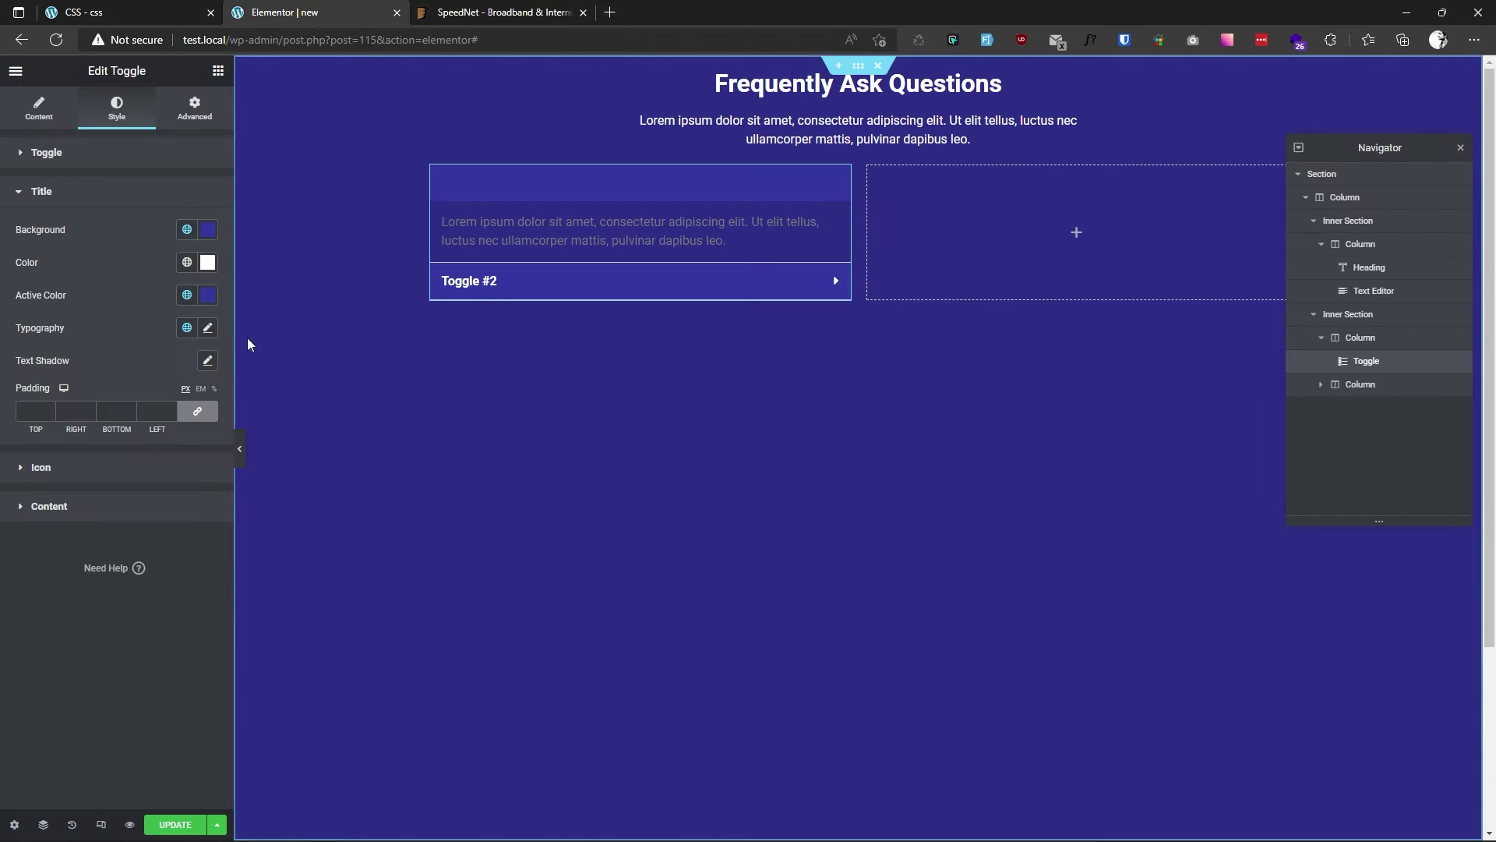
{"action": "left_click", "coordinate": [84, 508]}
{"action": "left_click", "coordinate": [188, 307]}
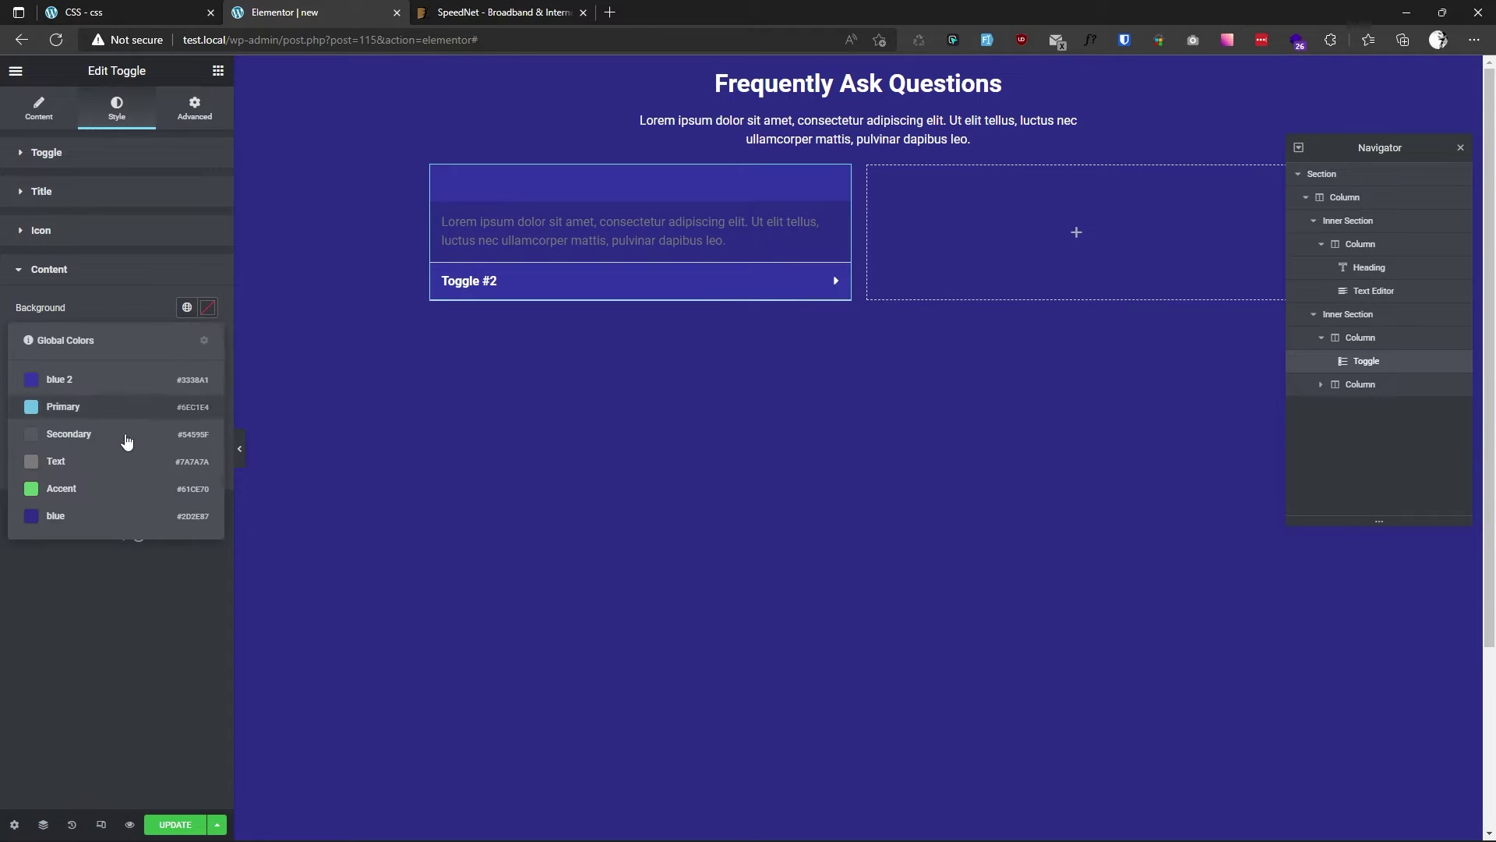
{"action": "left_click", "coordinate": [80, 382]}
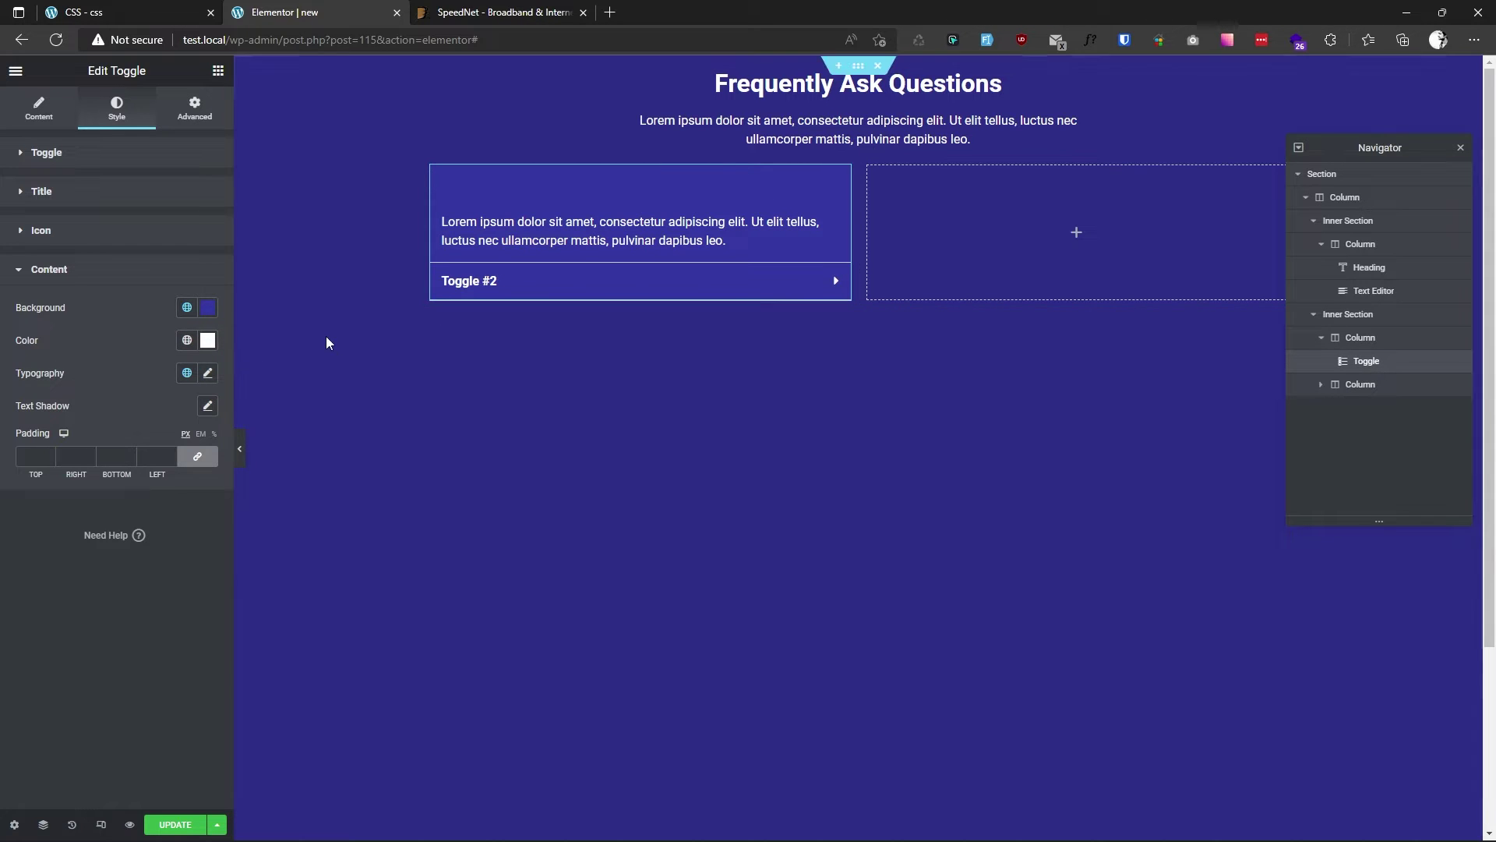
Step: Save the page and duplicate the Toggle #2 item four times in the Toggle widget
{"action": "left_click", "coordinate": [173, 824]}
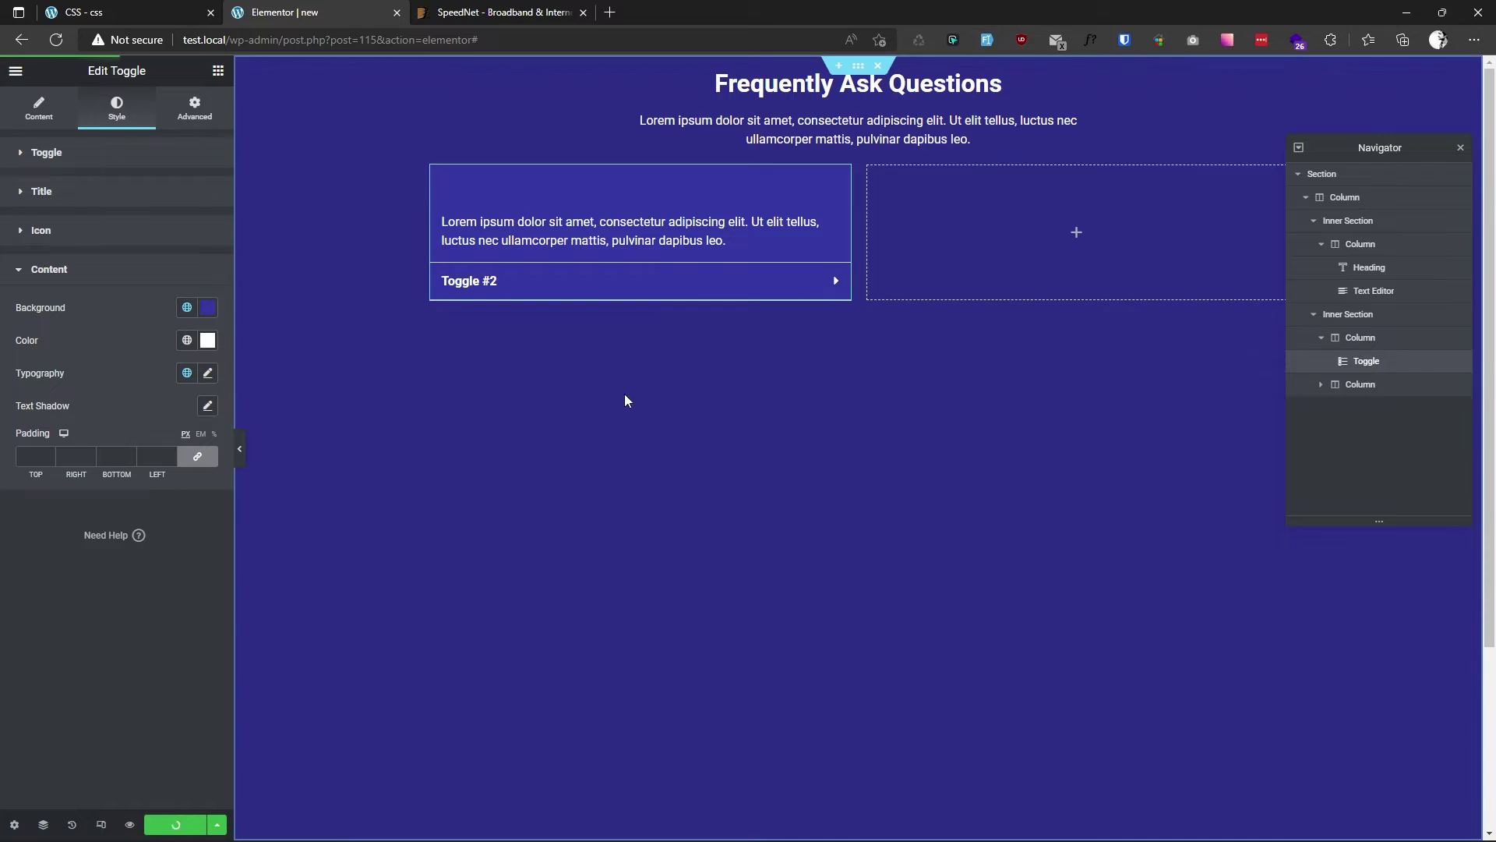
{"action": "left_click", "coordinate": [47, 113]}
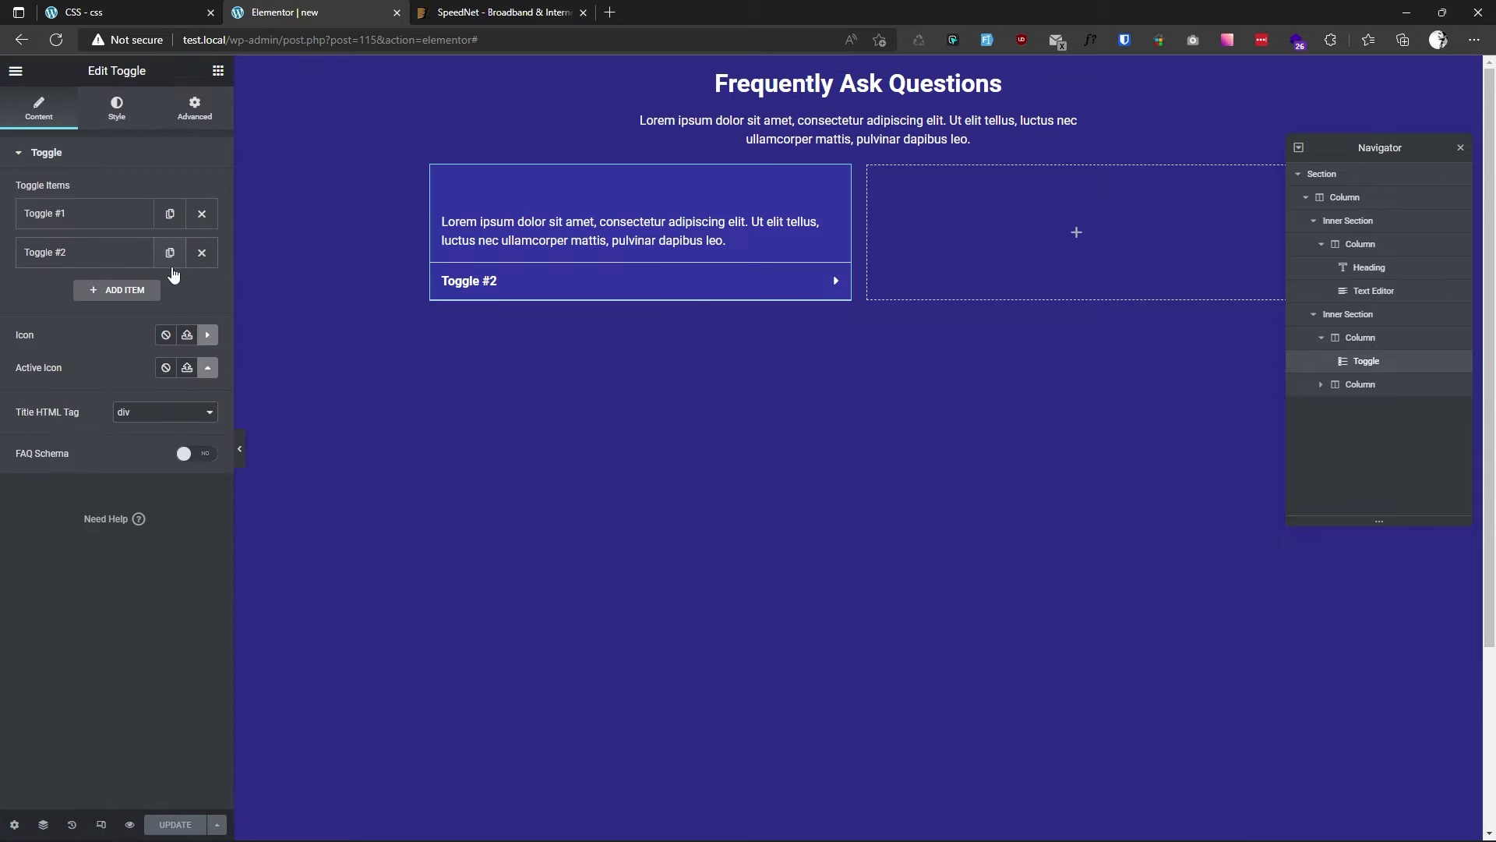
{"action": "left_click", "coordinate": [170, 252]}
{"action": "left_click", "coordinate": [170, 253]}
{"action": "left_click", "coordinate": [170, 253]}
{"action": "left_click", "coordinate": [170, 252]}
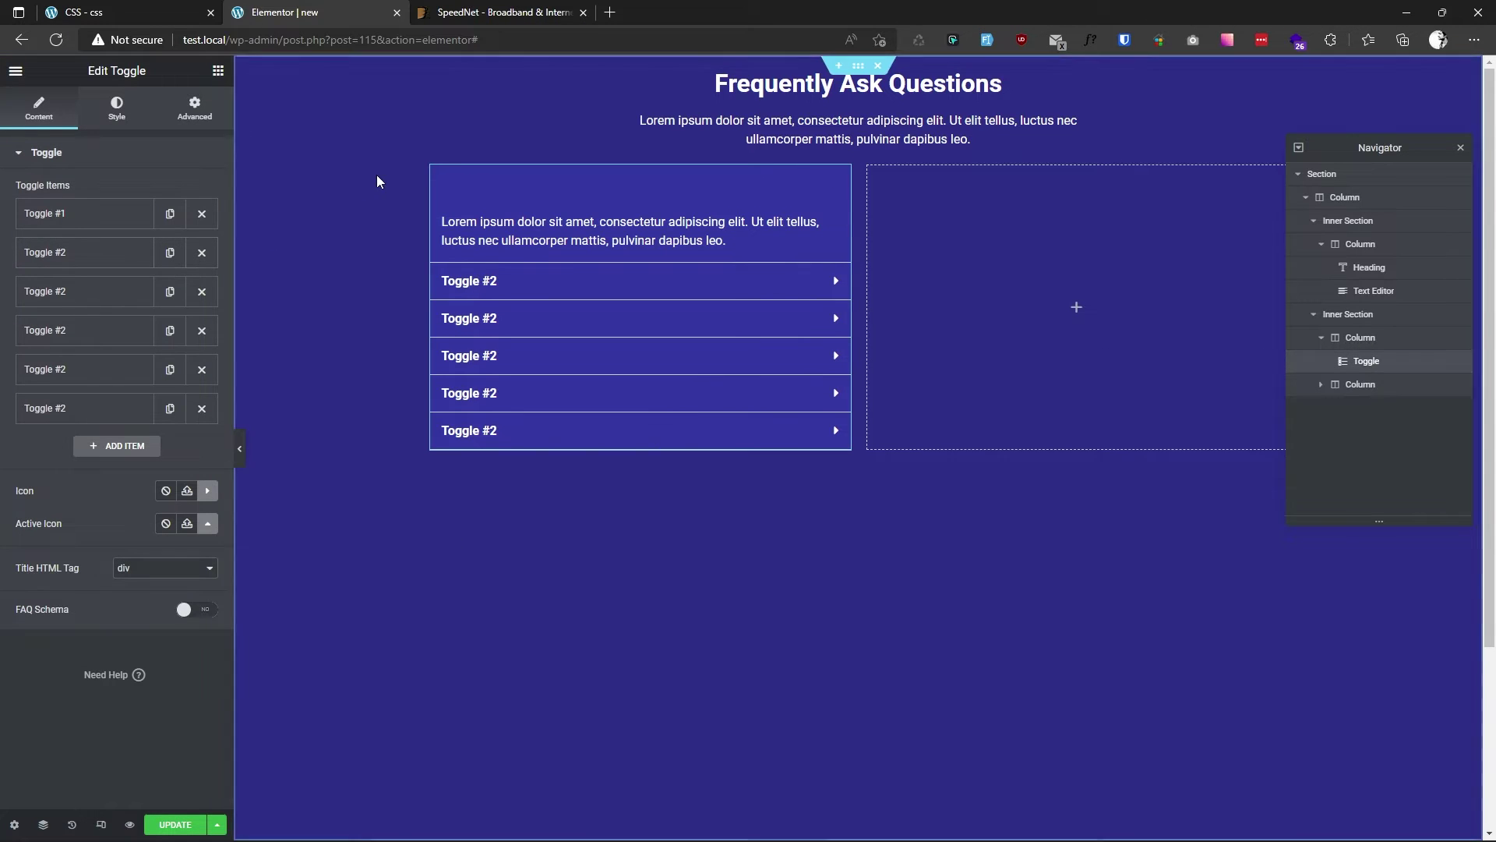
Step: Check the expanded item's icon in the reference FAQ, set the toggle's active icon to the long up arrow and save the page
{"action": "left_click", "coordinate": [502, 13]}
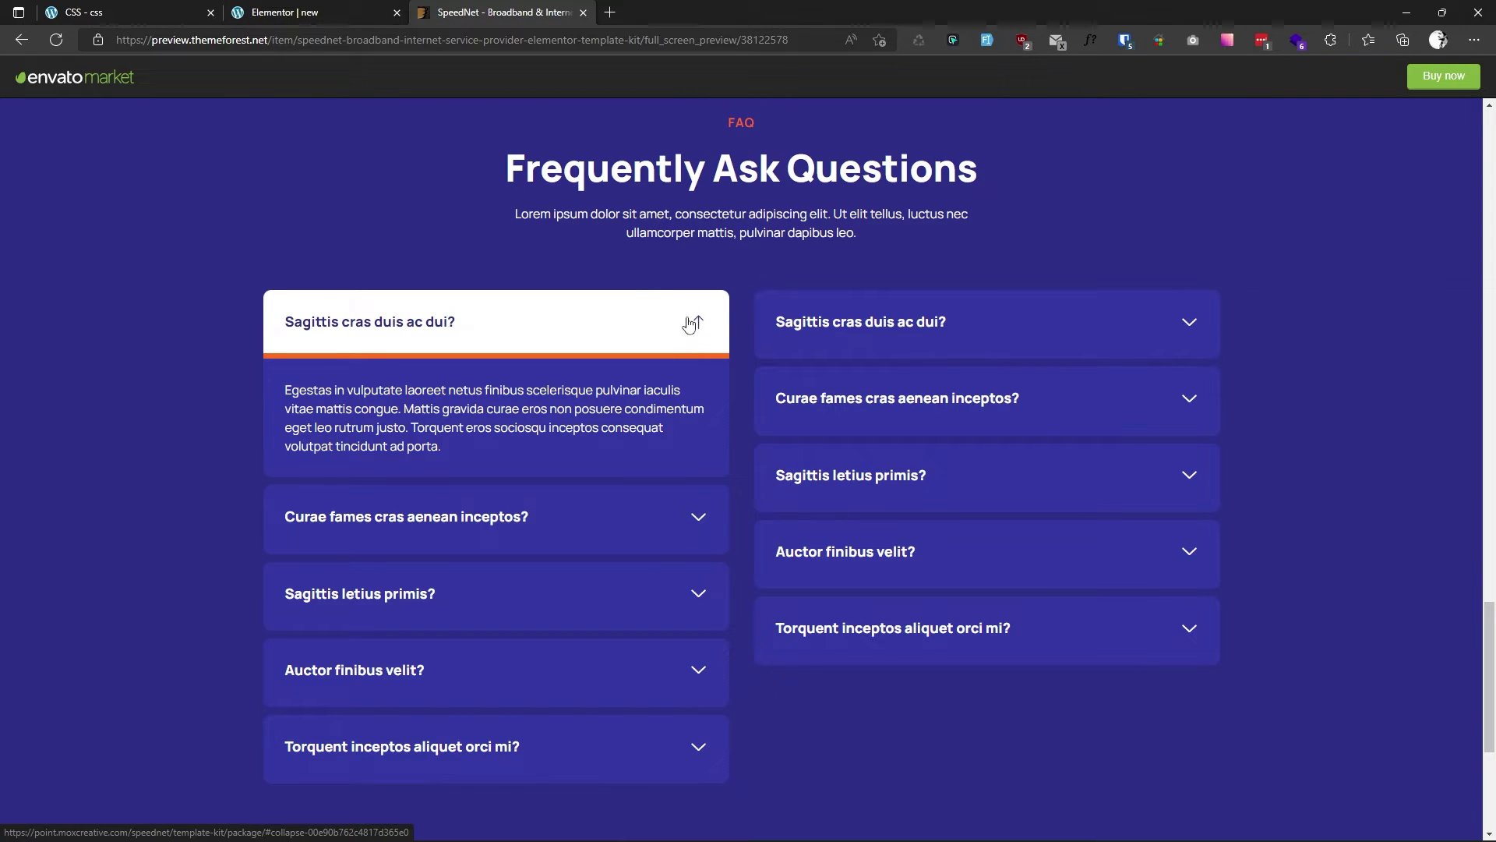
{"action": "left_click", "coordinate": [320, 13]}
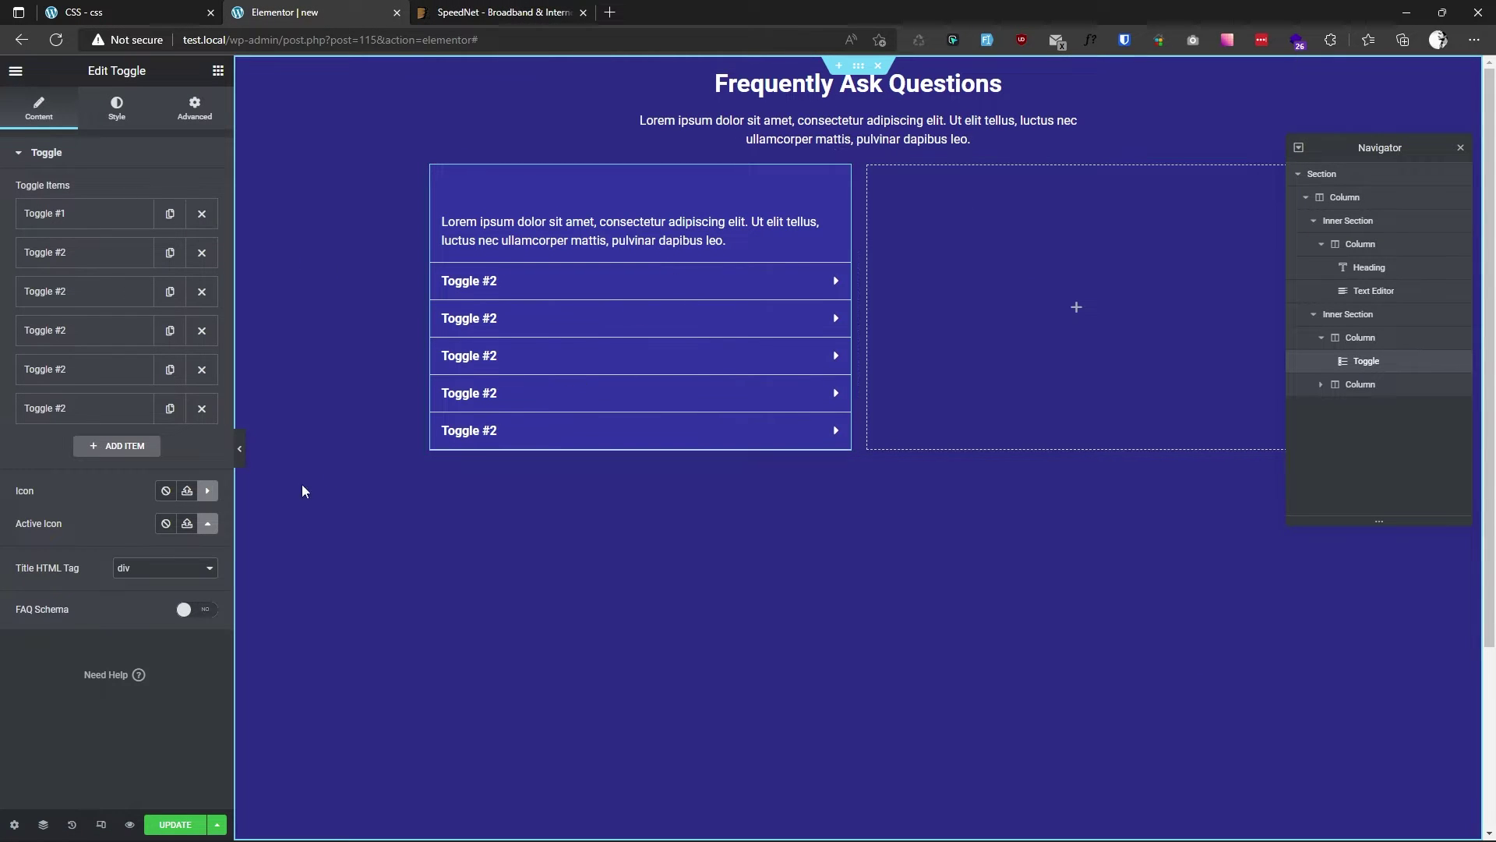
{"action": "left_click", "coordinate": [207, 523]}
{"action": "left_click", "coordinate": [630, 212]}
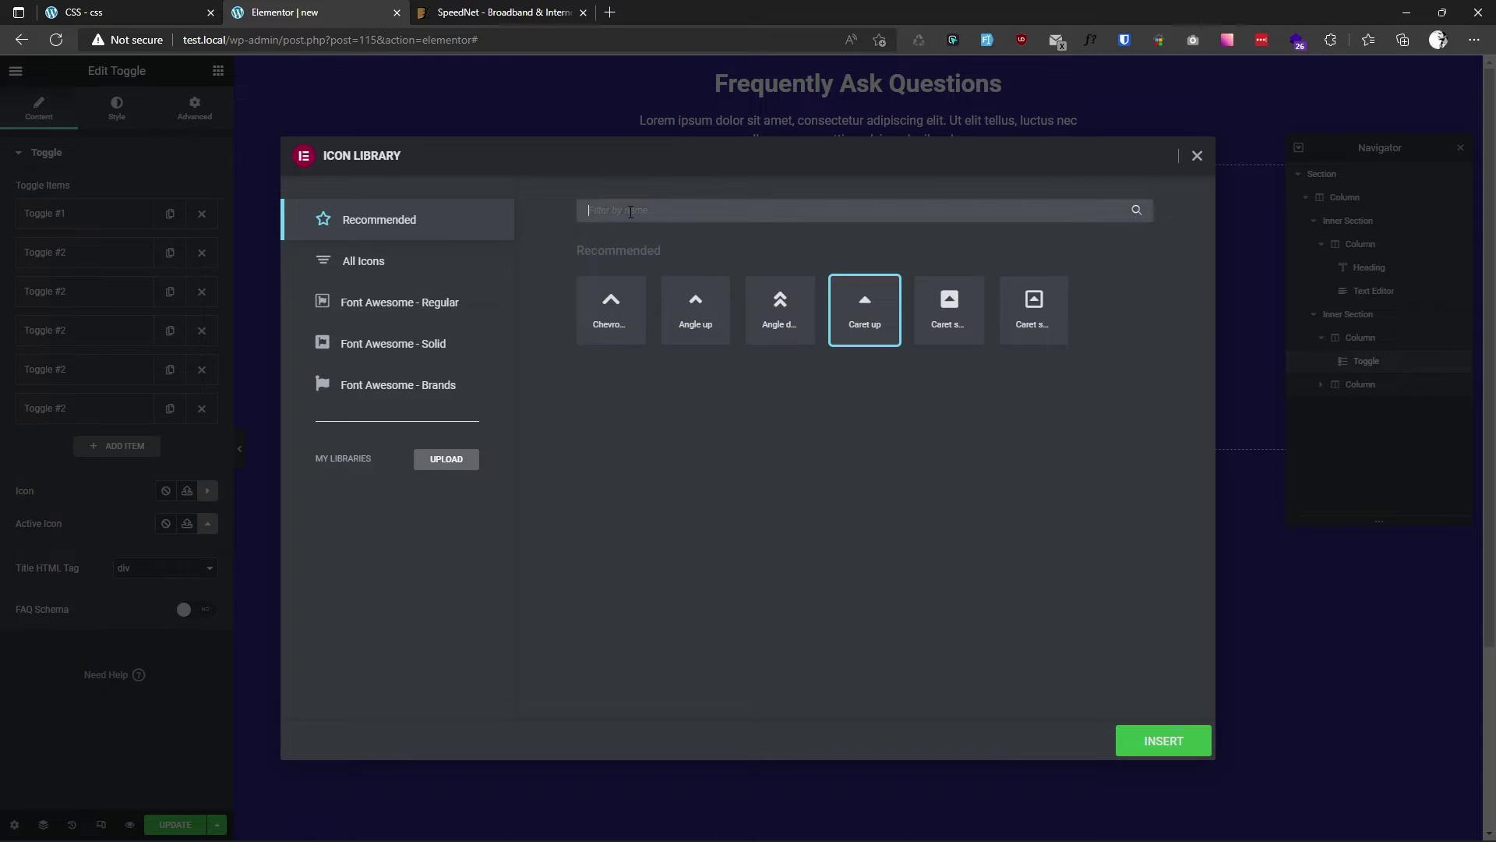
{"action": "type", "text": "ar"}
{"action": "left_click", "coordinate": [387, 273]}
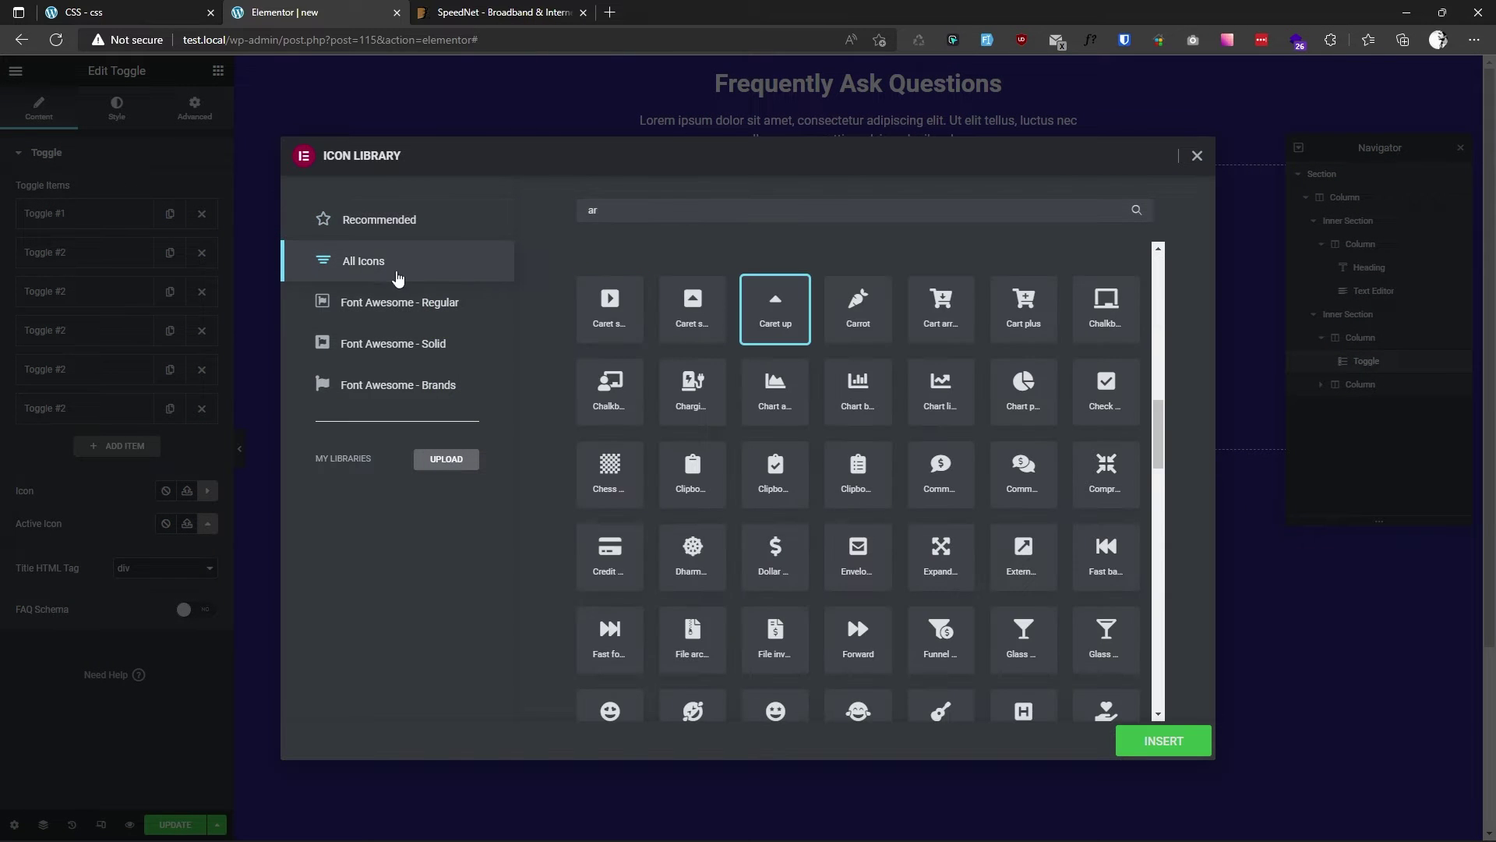
{"action": "left_click", "coordinate": [611, 211]}
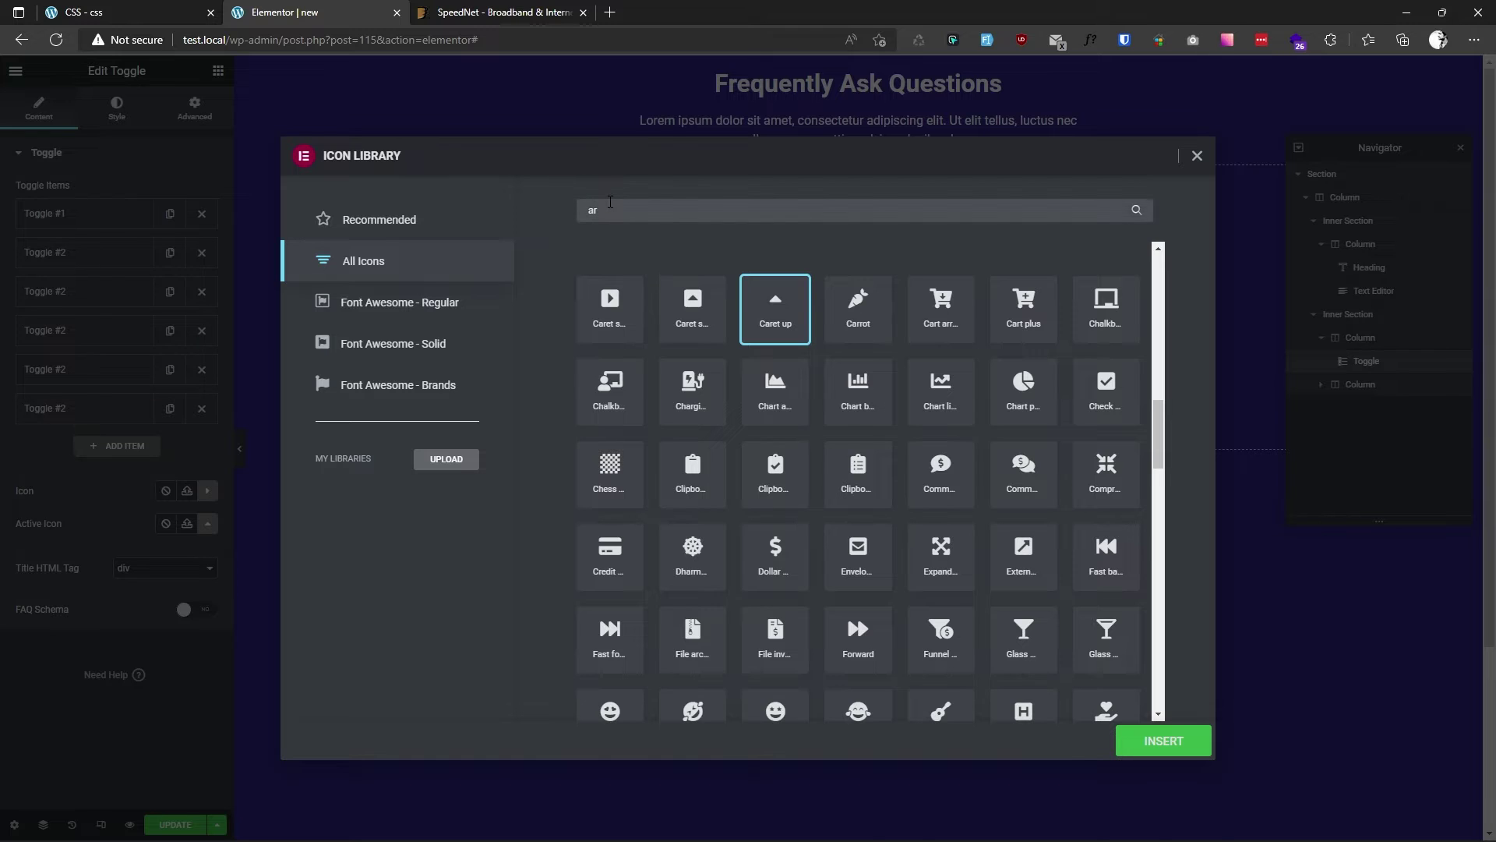
{"action": "type", "text": "r"}
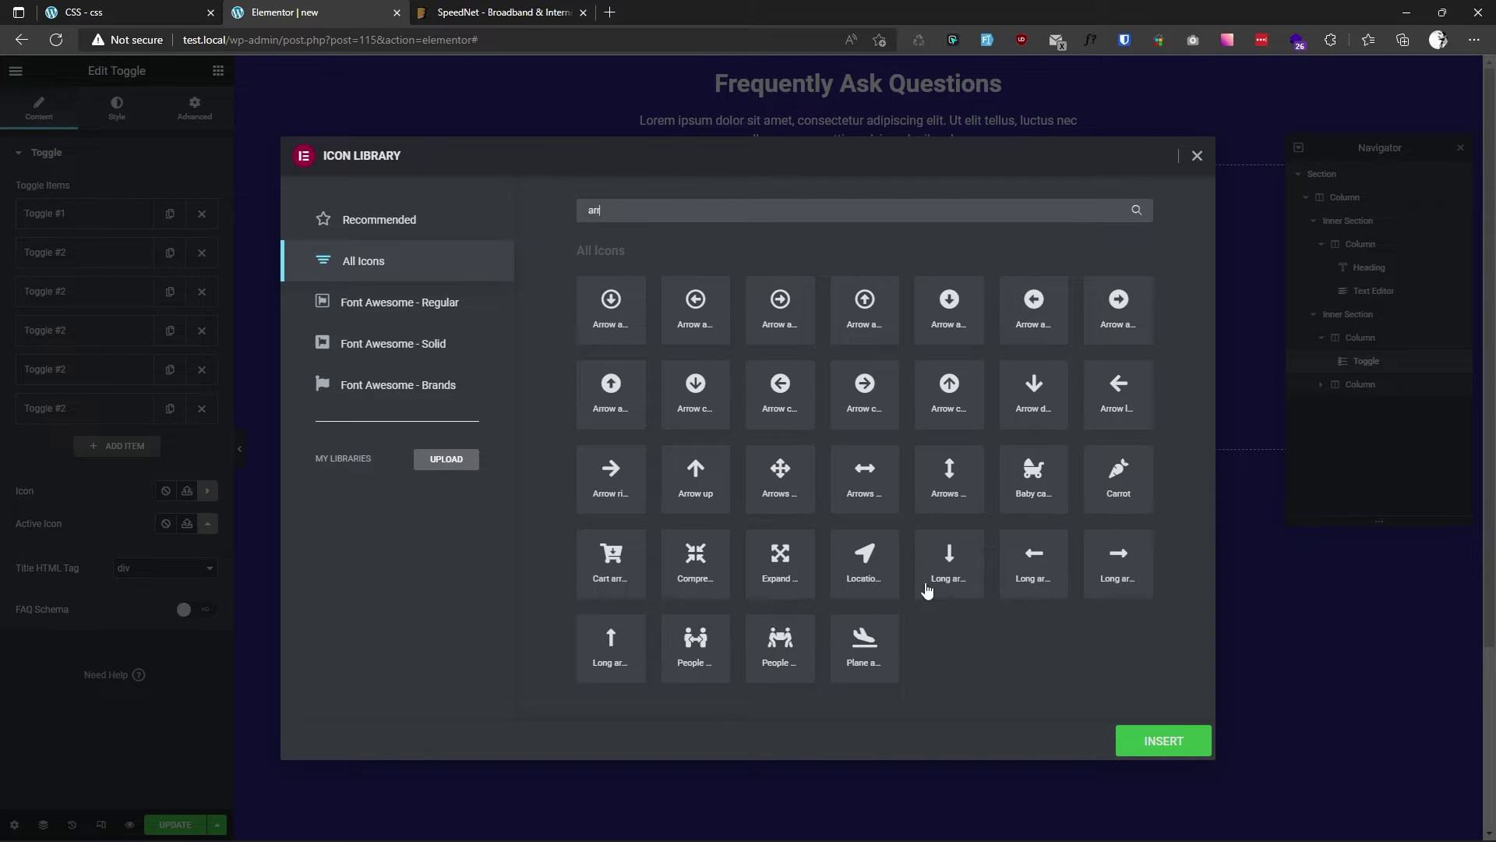
{"action": "left_click", "coordinate": [613, 650]}
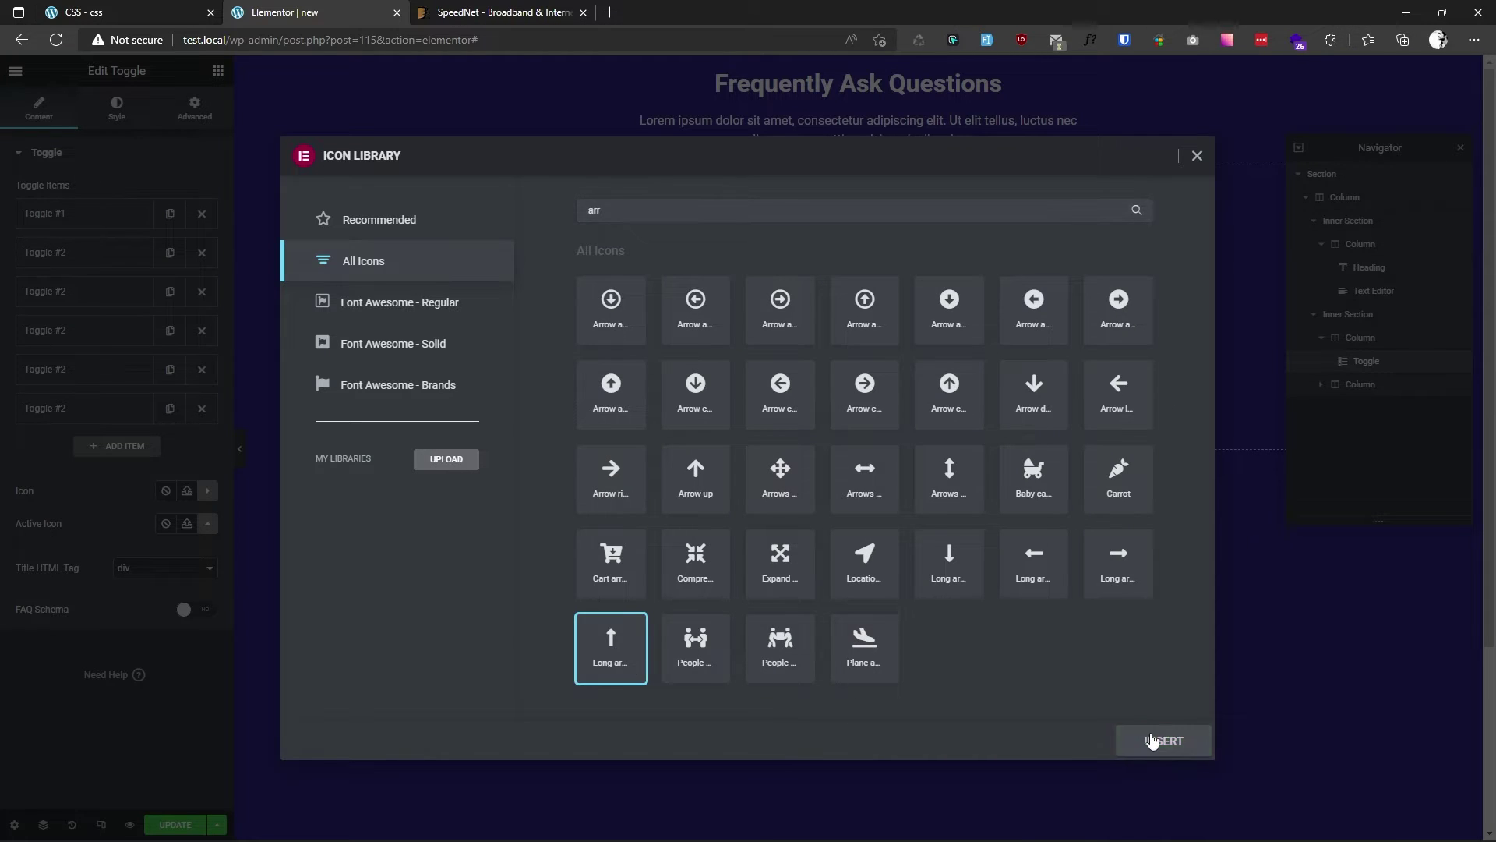
{"action": "left_click", "coordinate": [1159, 742]}
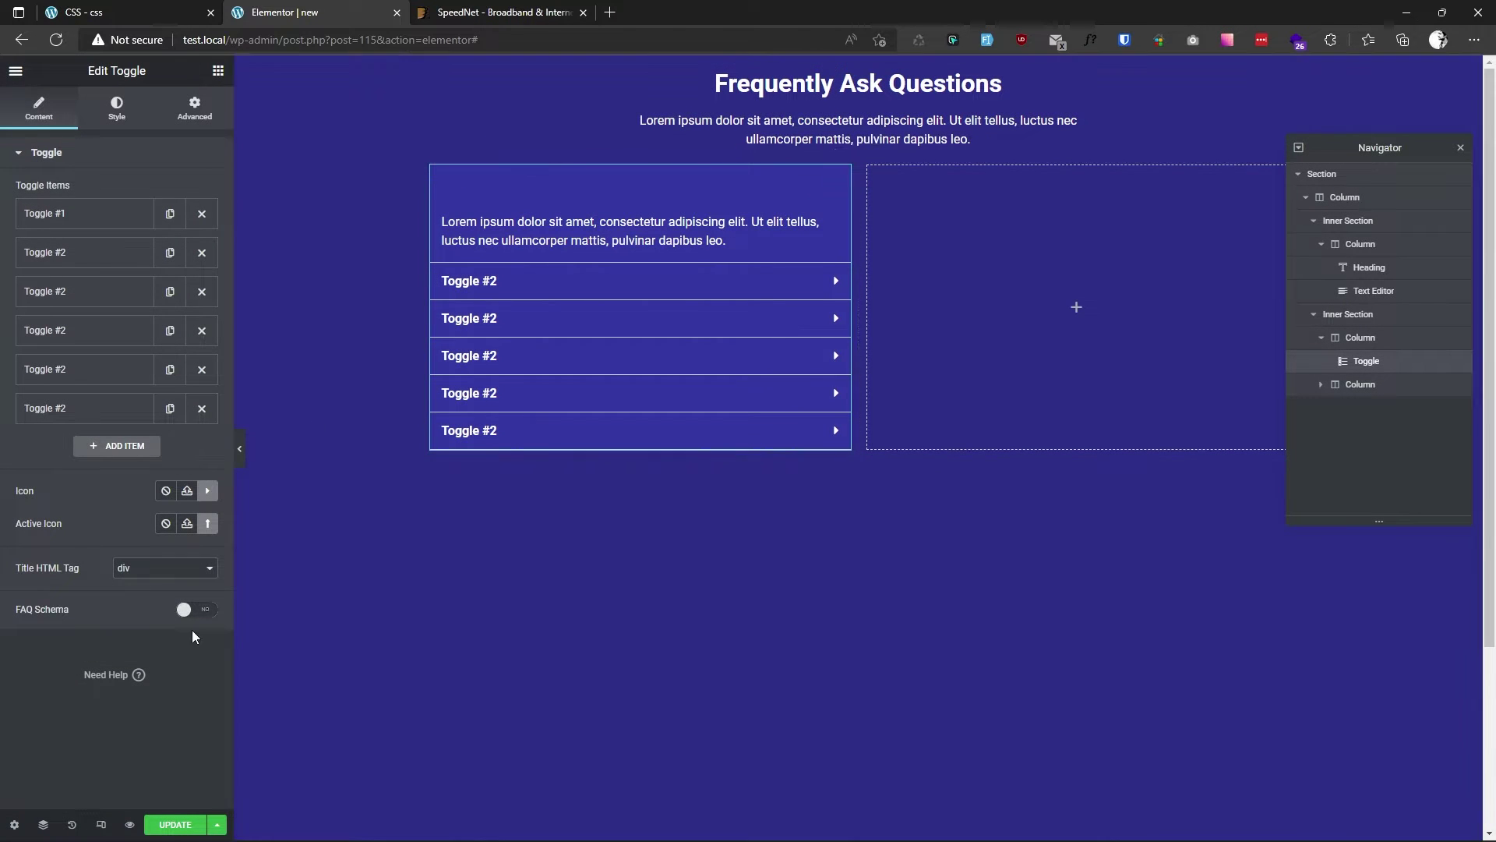
{"action": "left_click", "coordinate": [184, 822]}
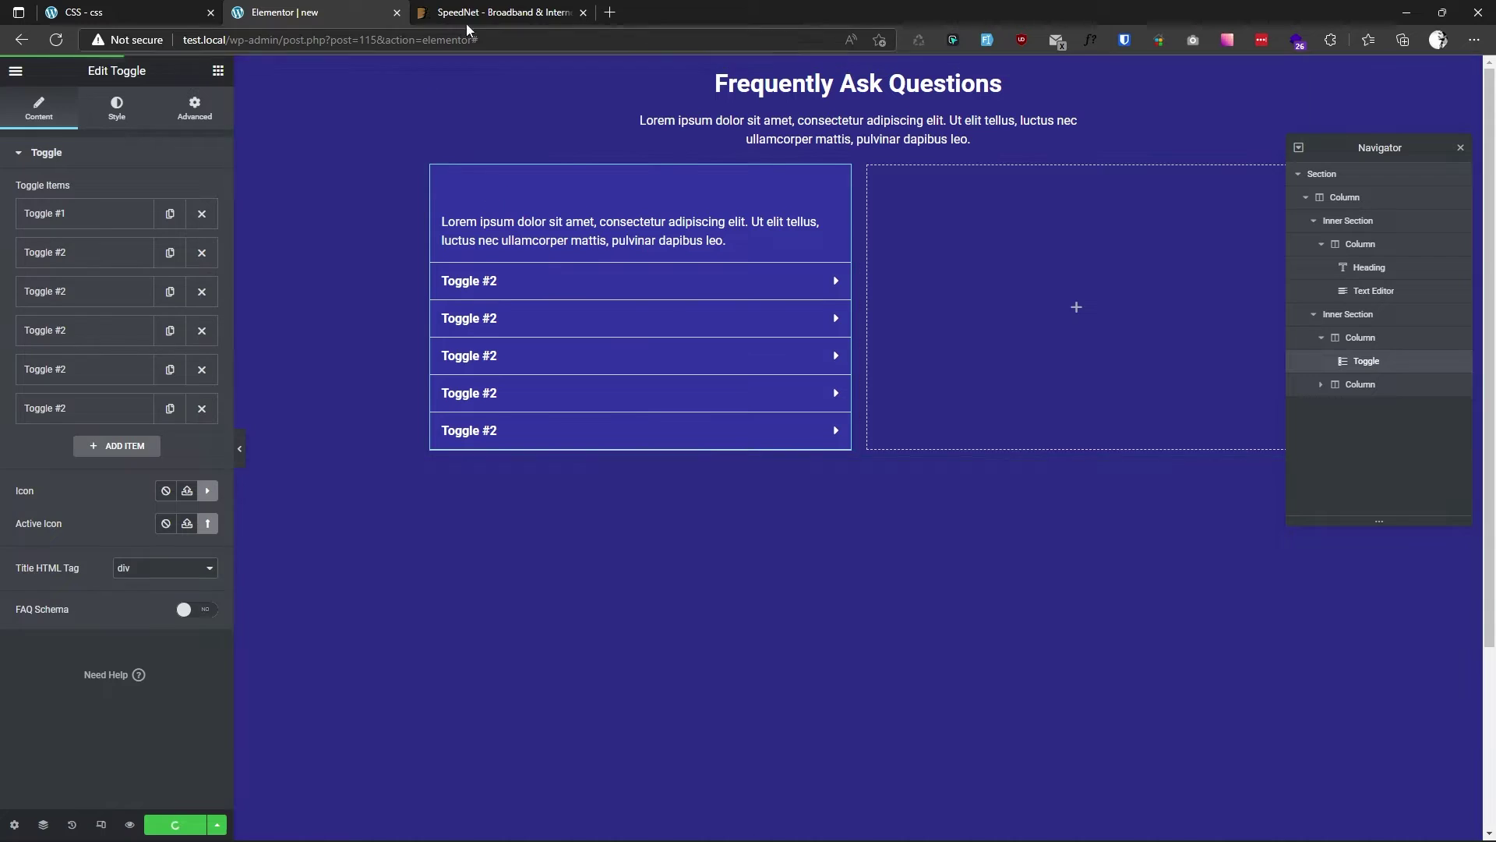
Step: Compare the item borders with the reference FAQ, set the toggle border width to 0 and save the page
{"action": "key", "text": "ctrl+Tab"}
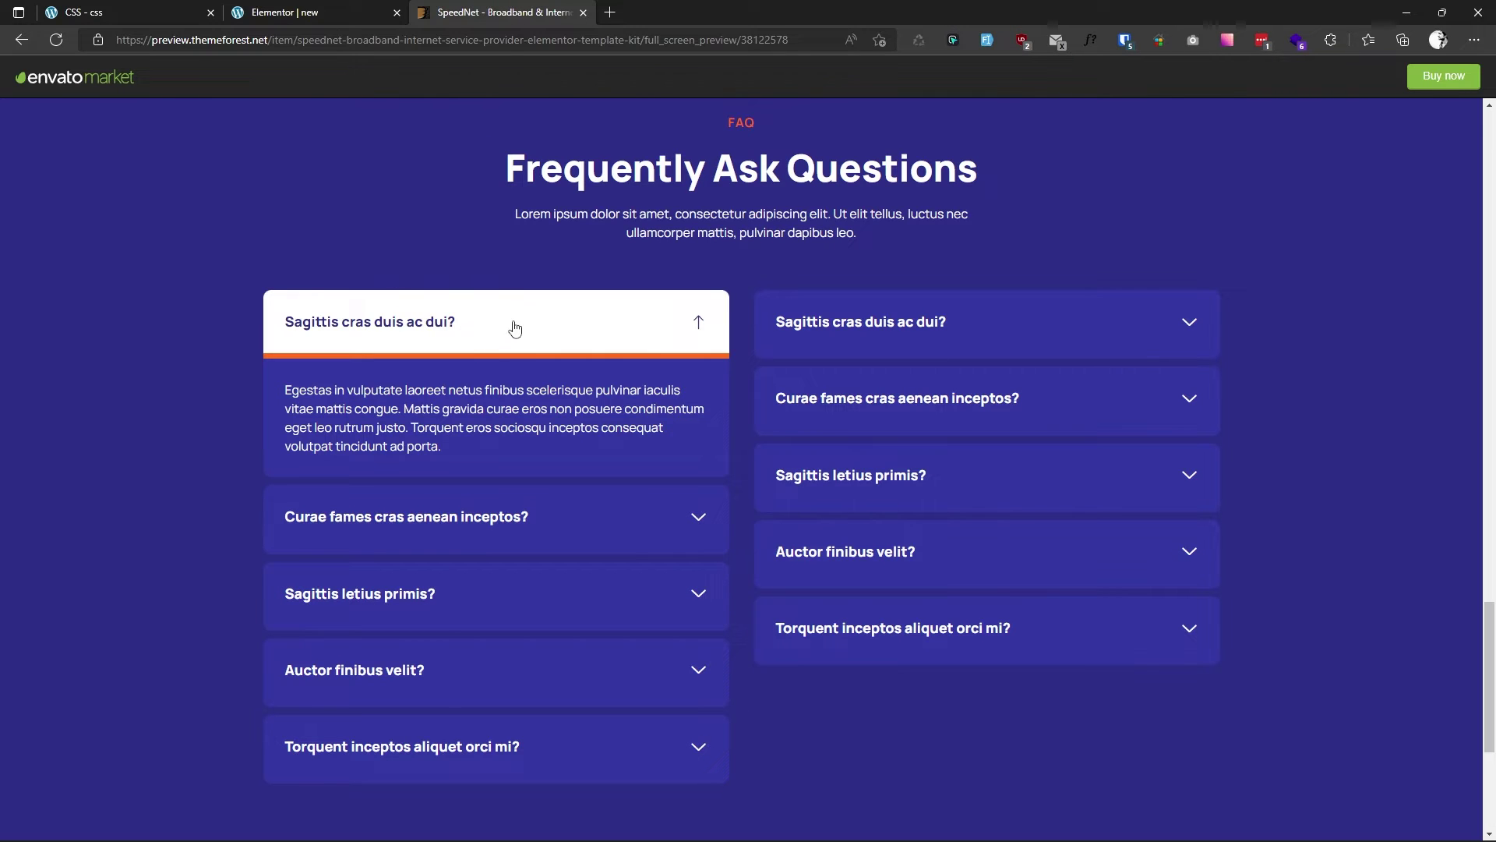
{"action": "left_click", "coordinate": [280, 12]}
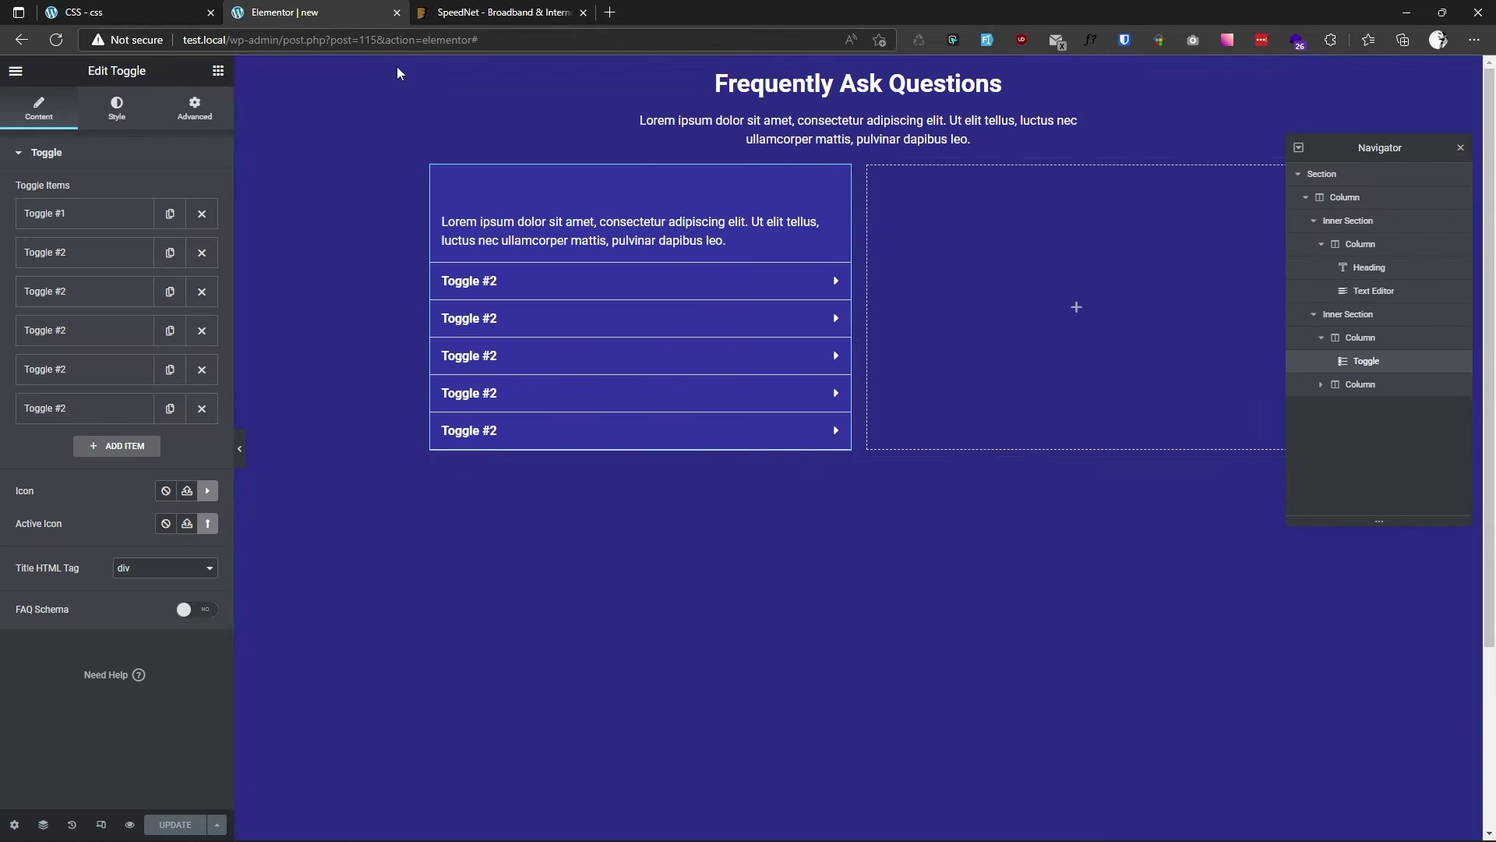
{"action": "left_click", "coordinate": [117, 108]}
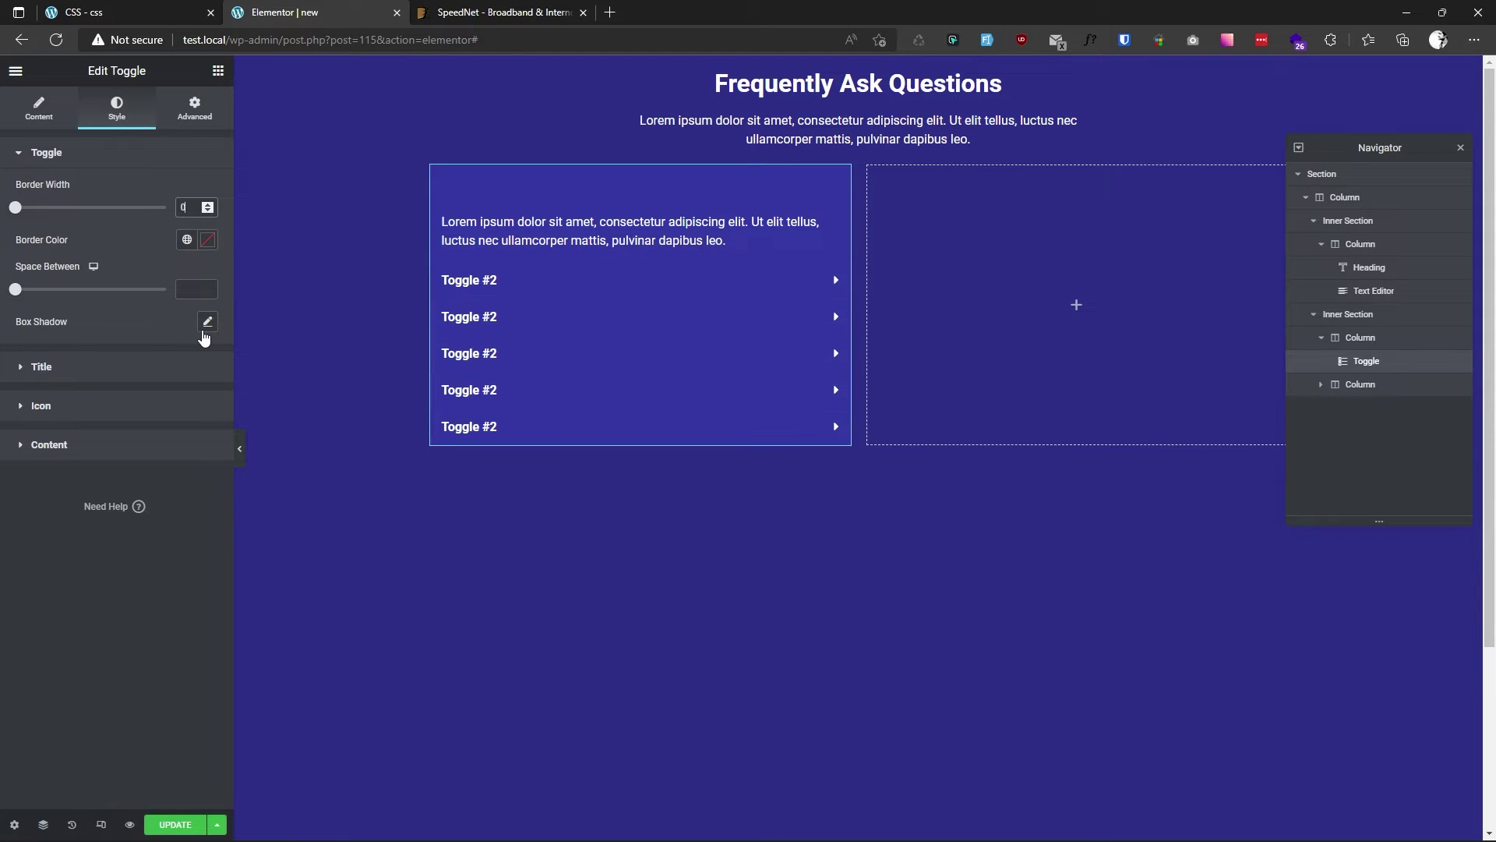
{"action": "left_click", "coordinate": [495, 6]}
{"action": "left_click", "coordinate": [332, 8]}
{"action": "left_click", "coordinate": [179, 827]}
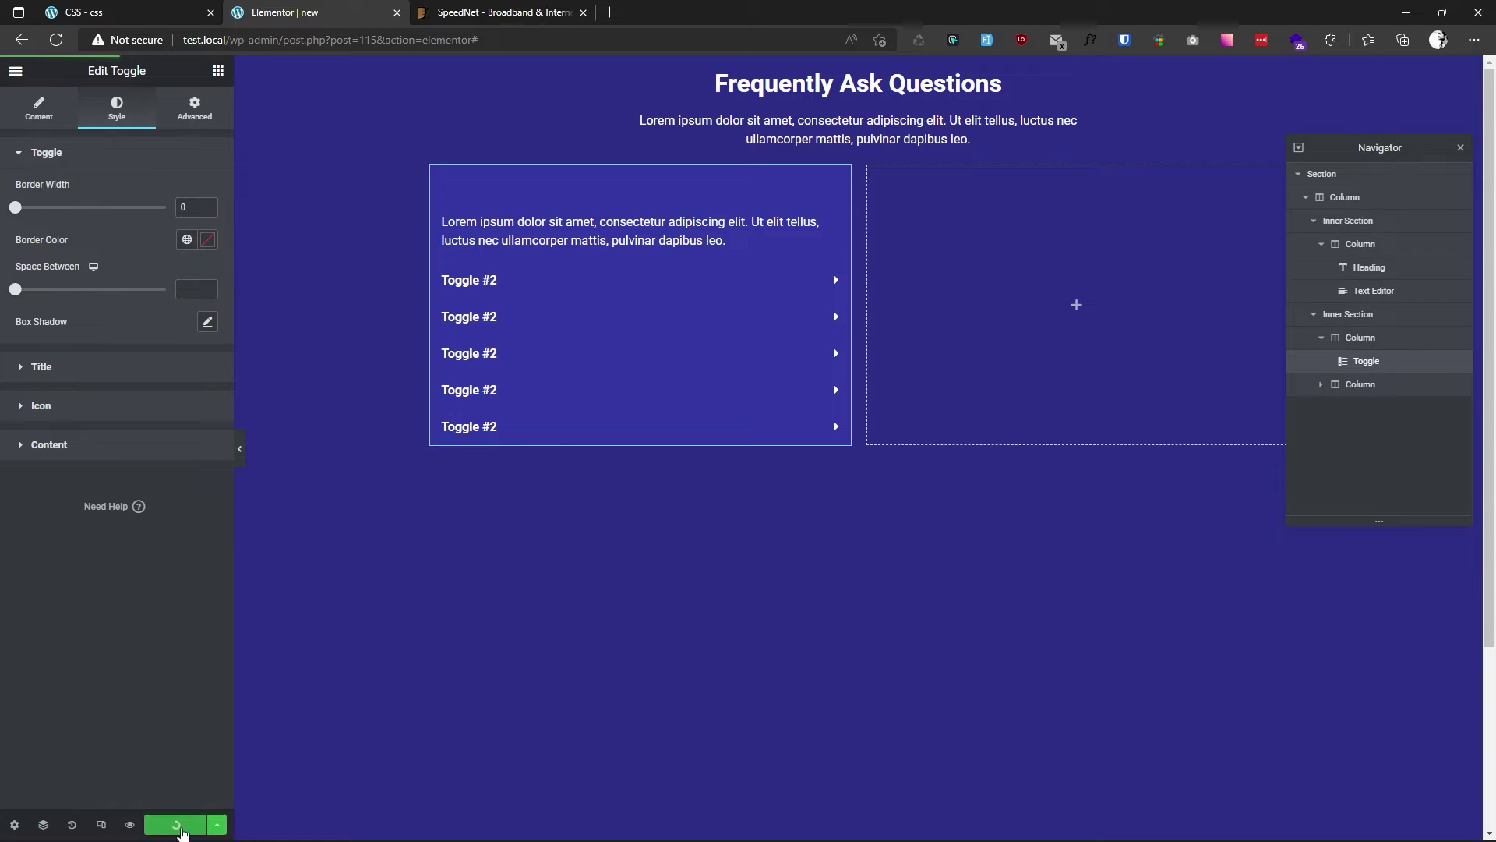
Step: Preview the page, then select the placeholder comment in the custom CSS code and return to the Elementor editor
{"action": "left_click", "coordinate": [130, 824]}
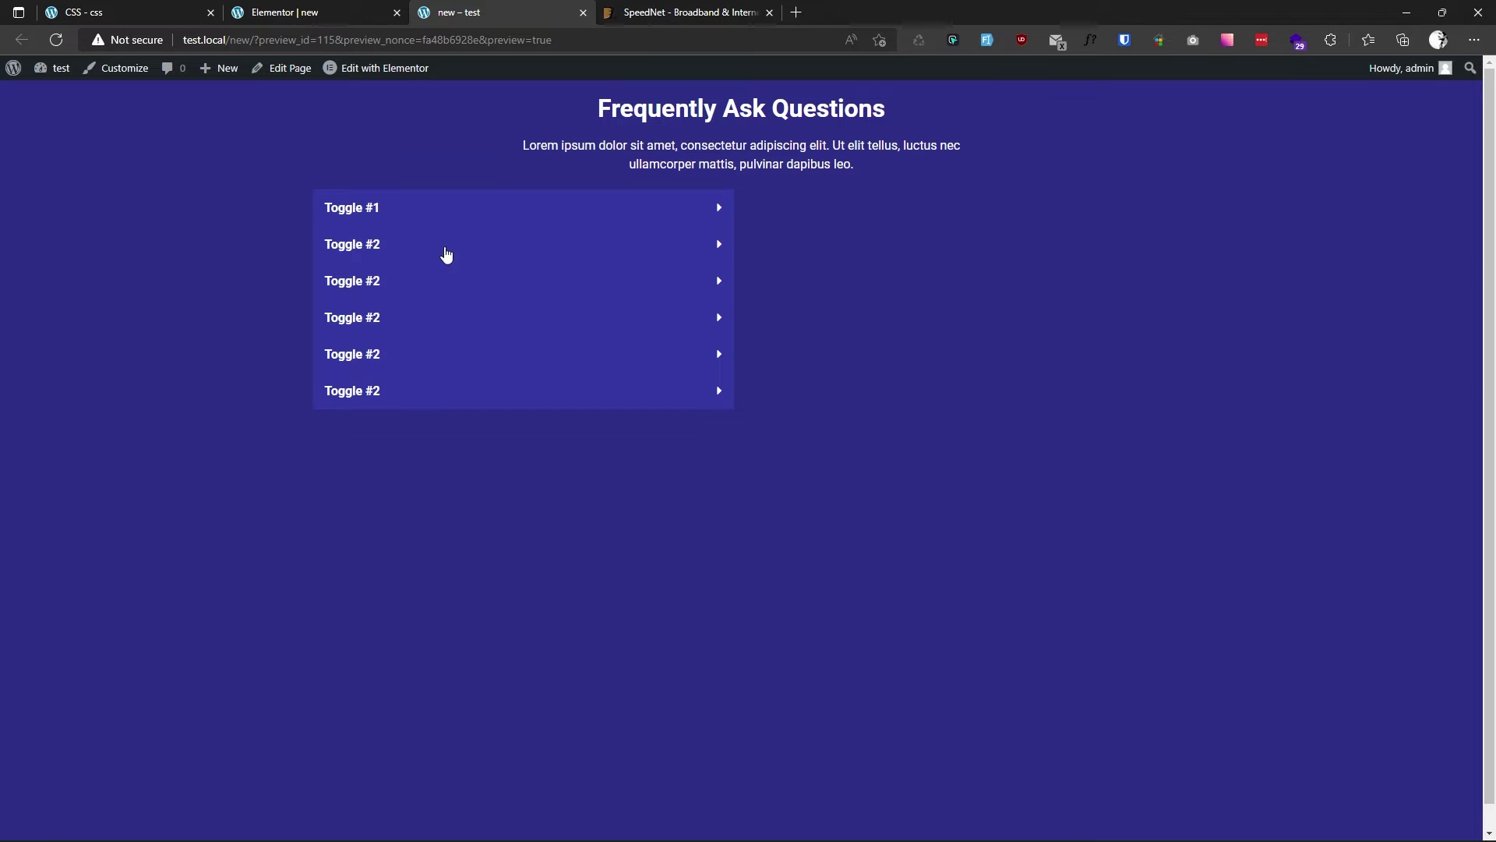
{"action": "left_click", "coordinate": [197, 7]}
{"action": "left_click_drag", "start_coordinate": [341, 421], "coordinate": [146, 197]}
{"action": "left_click", "coordinate": [367, 9]}
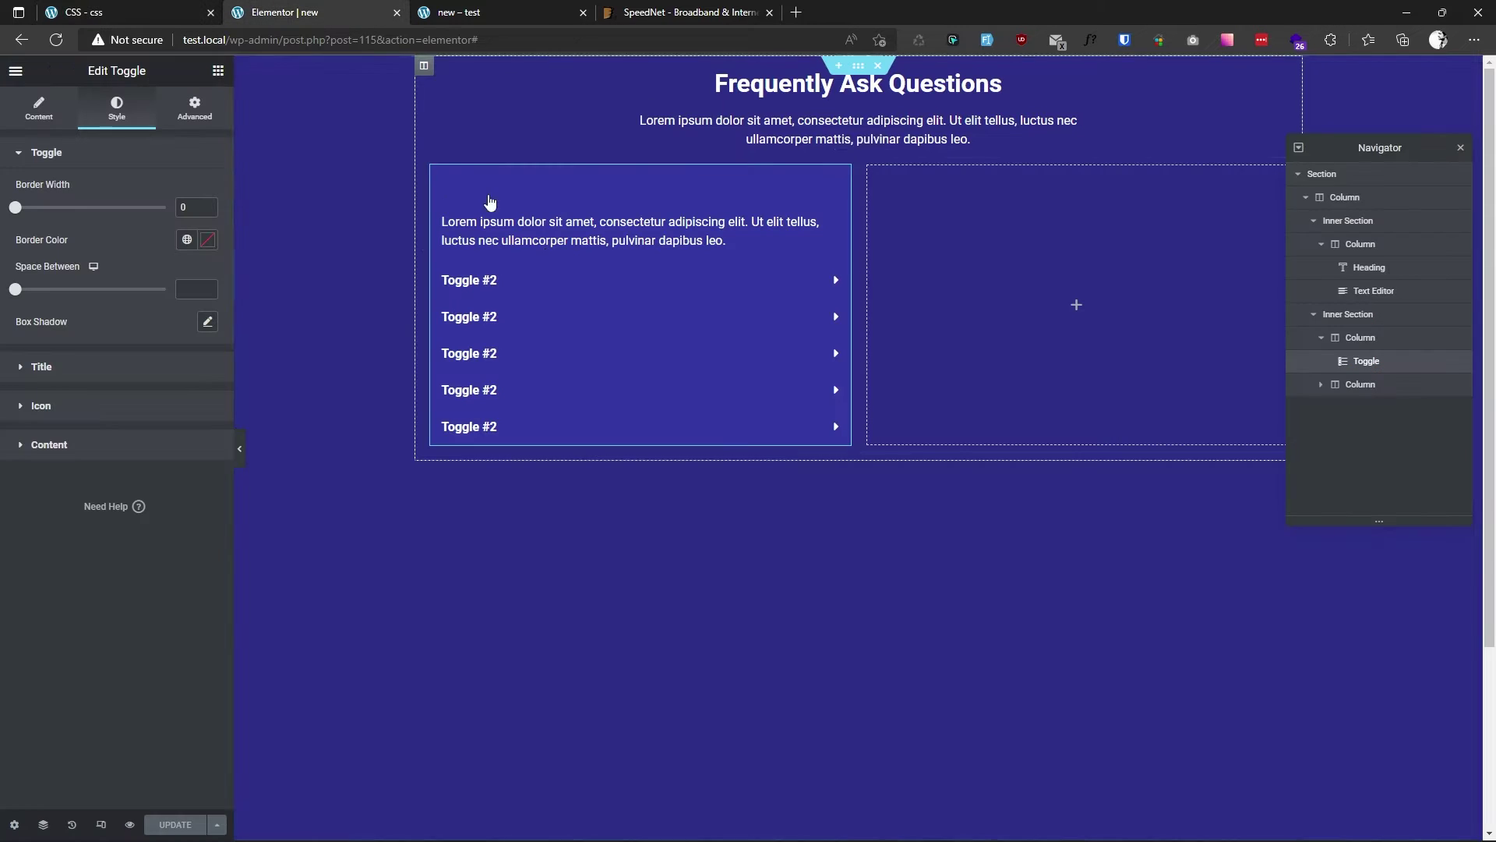
Step: Assign the CSS class faq to the Toggle widget and switch back to the custom CSS code
{"action": "left_click", "coordinate": [193, 108]}
{"action": "left_click", "coordinate": [156, 455]}
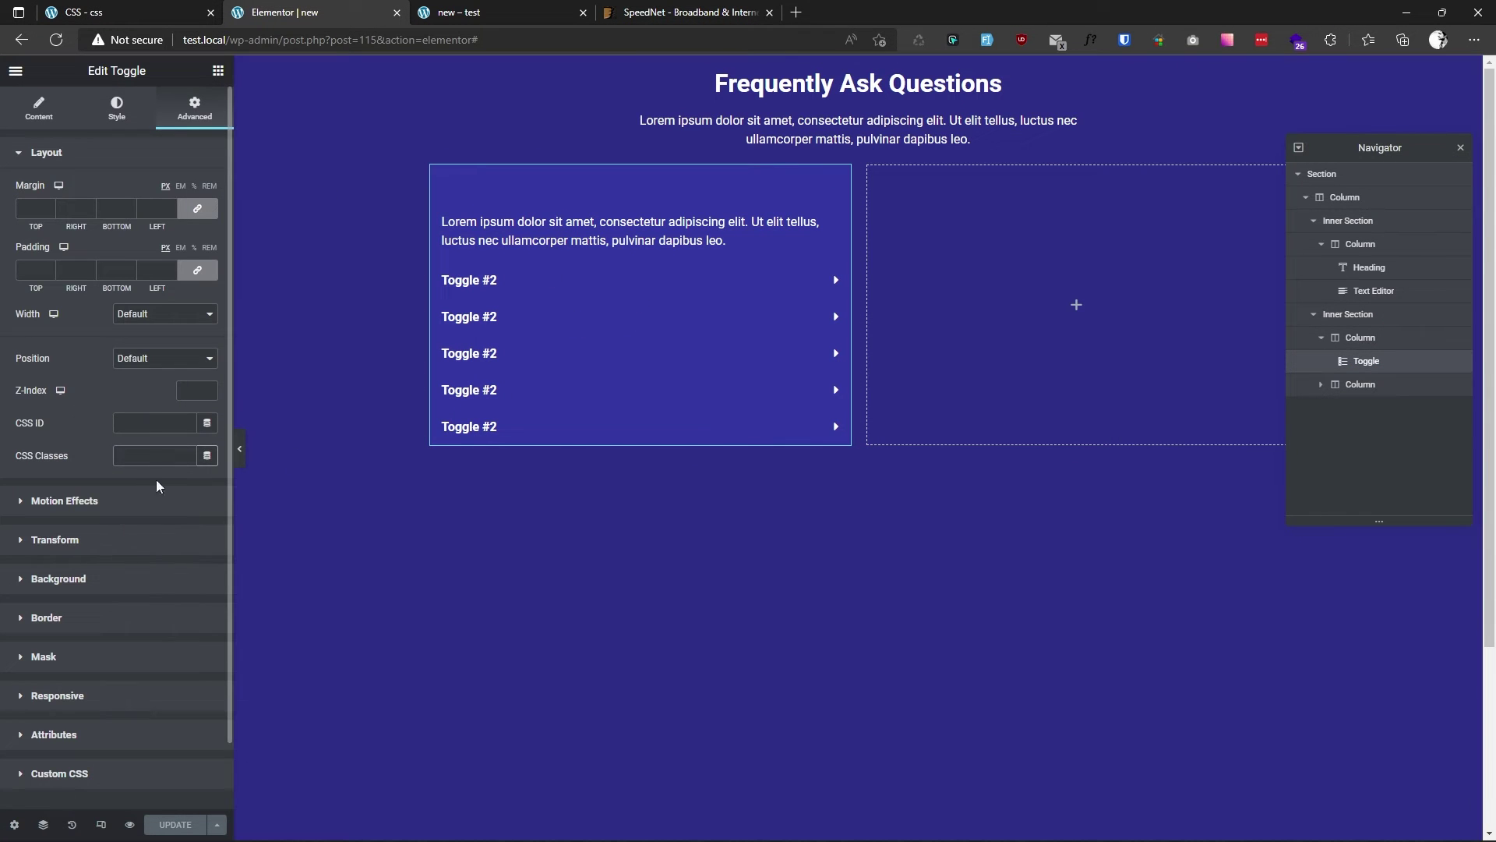
{"action": "key", "text": "ctrl+shift+Tab"}
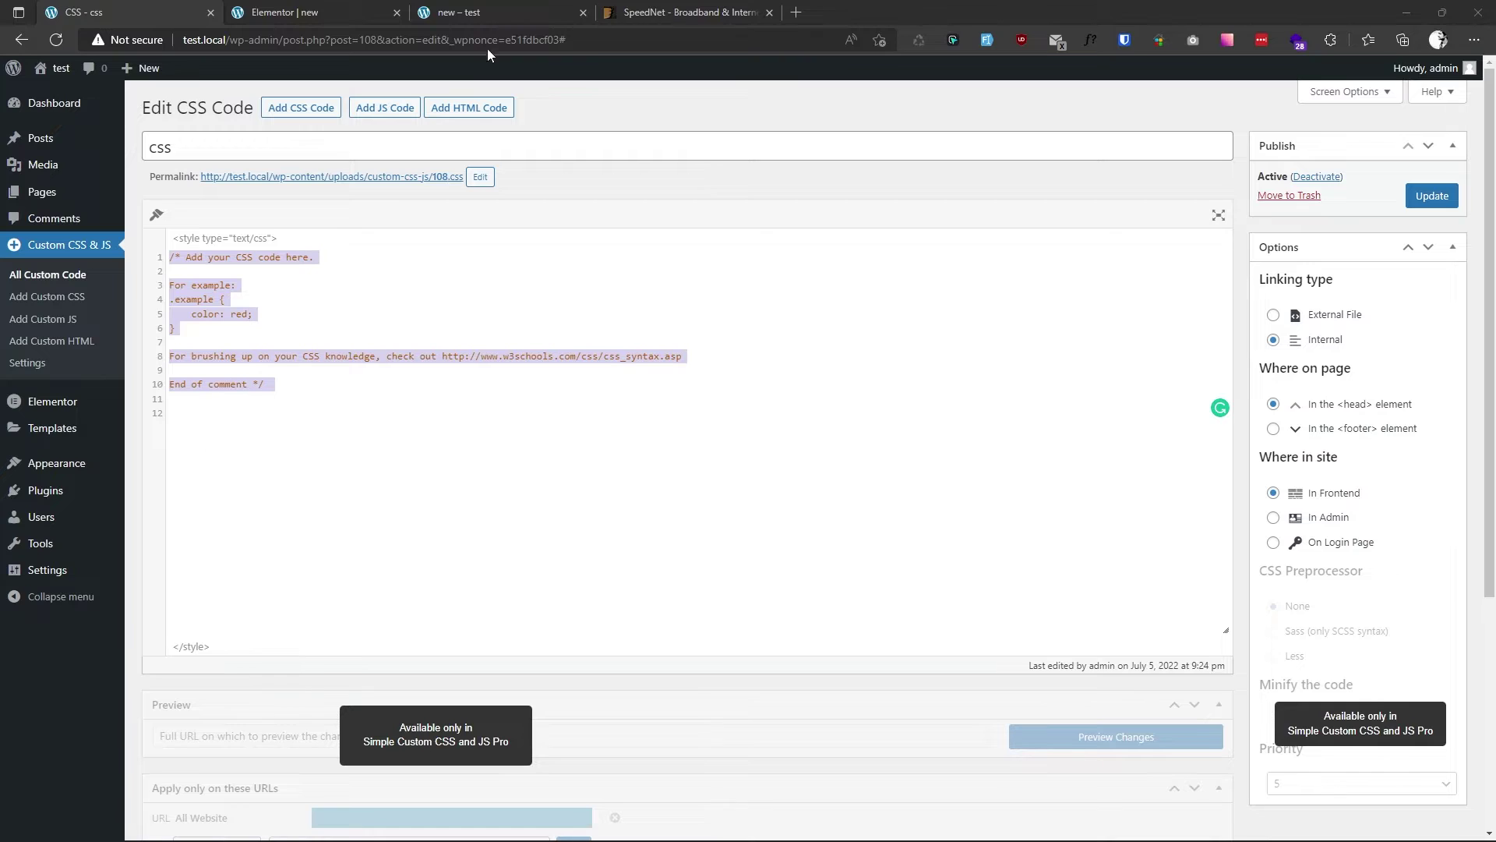
Step: Inspect the first toggle in the page preview and examine the class names of the first two item containers
{"action": "key", "text": "ctrl+Tab"}
{"action": "key", "text": "ctrl+Tab"}
{"action": "right_click", "coordinate": [387, 208]}
{"action": "left_click", "coordinate": [464, 805]}
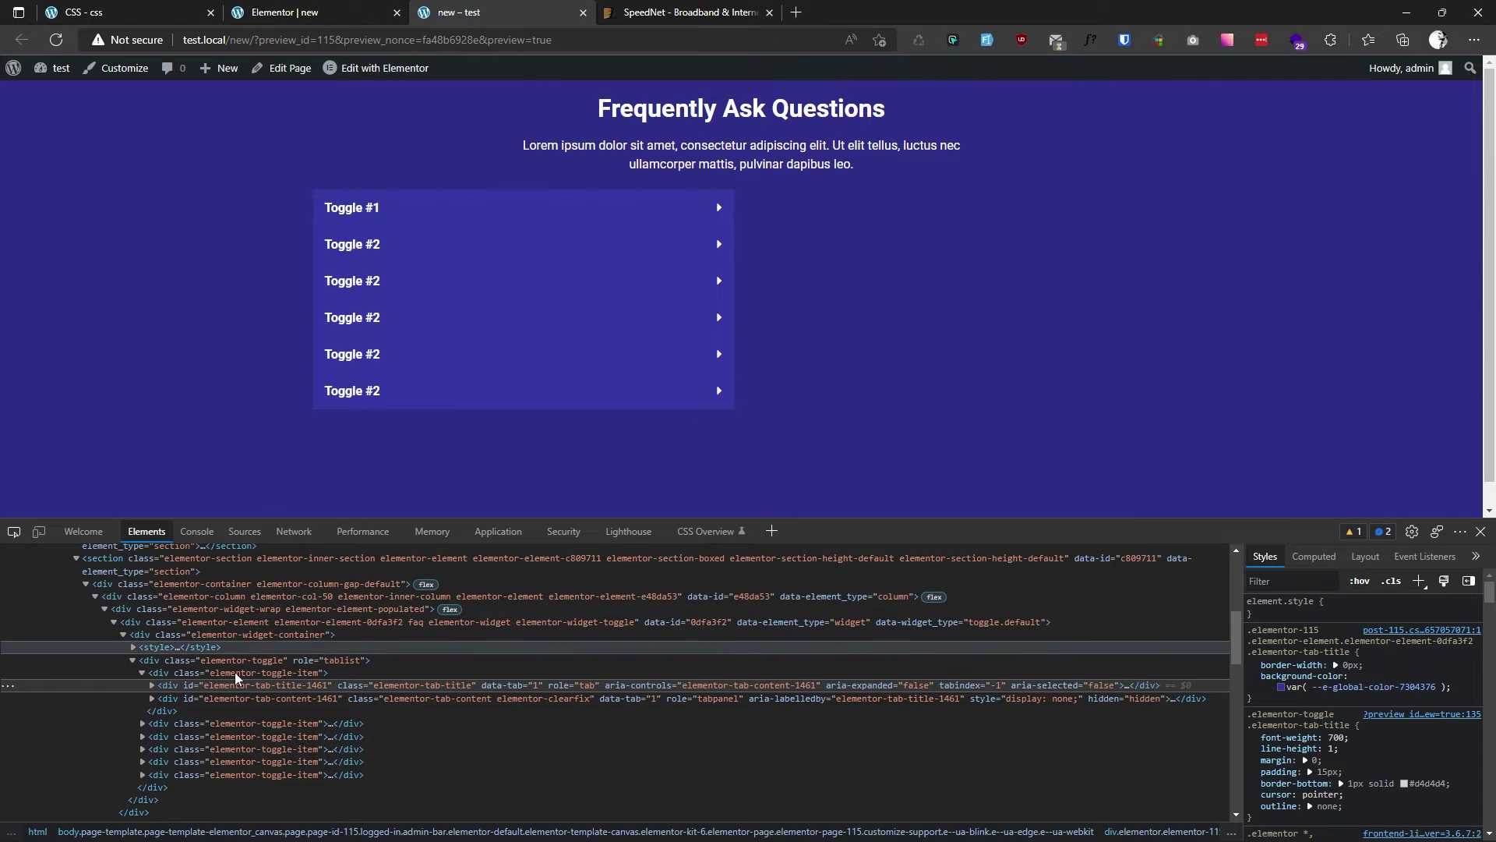
{"action": "left_click", "coordinate": [256, 673]}
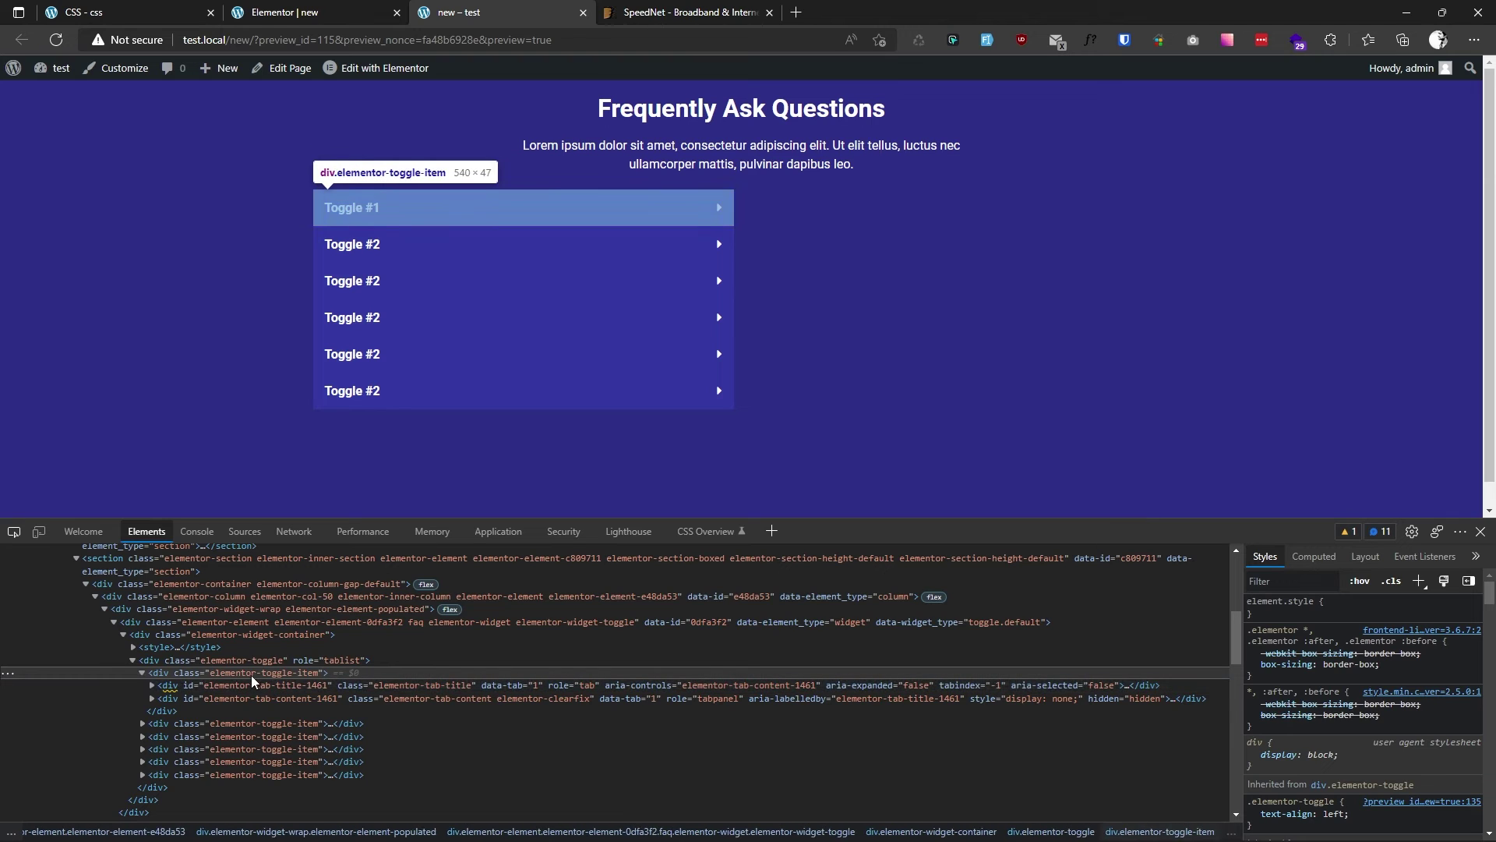
{"action": "double_click", "coordinate": [315, 675]}
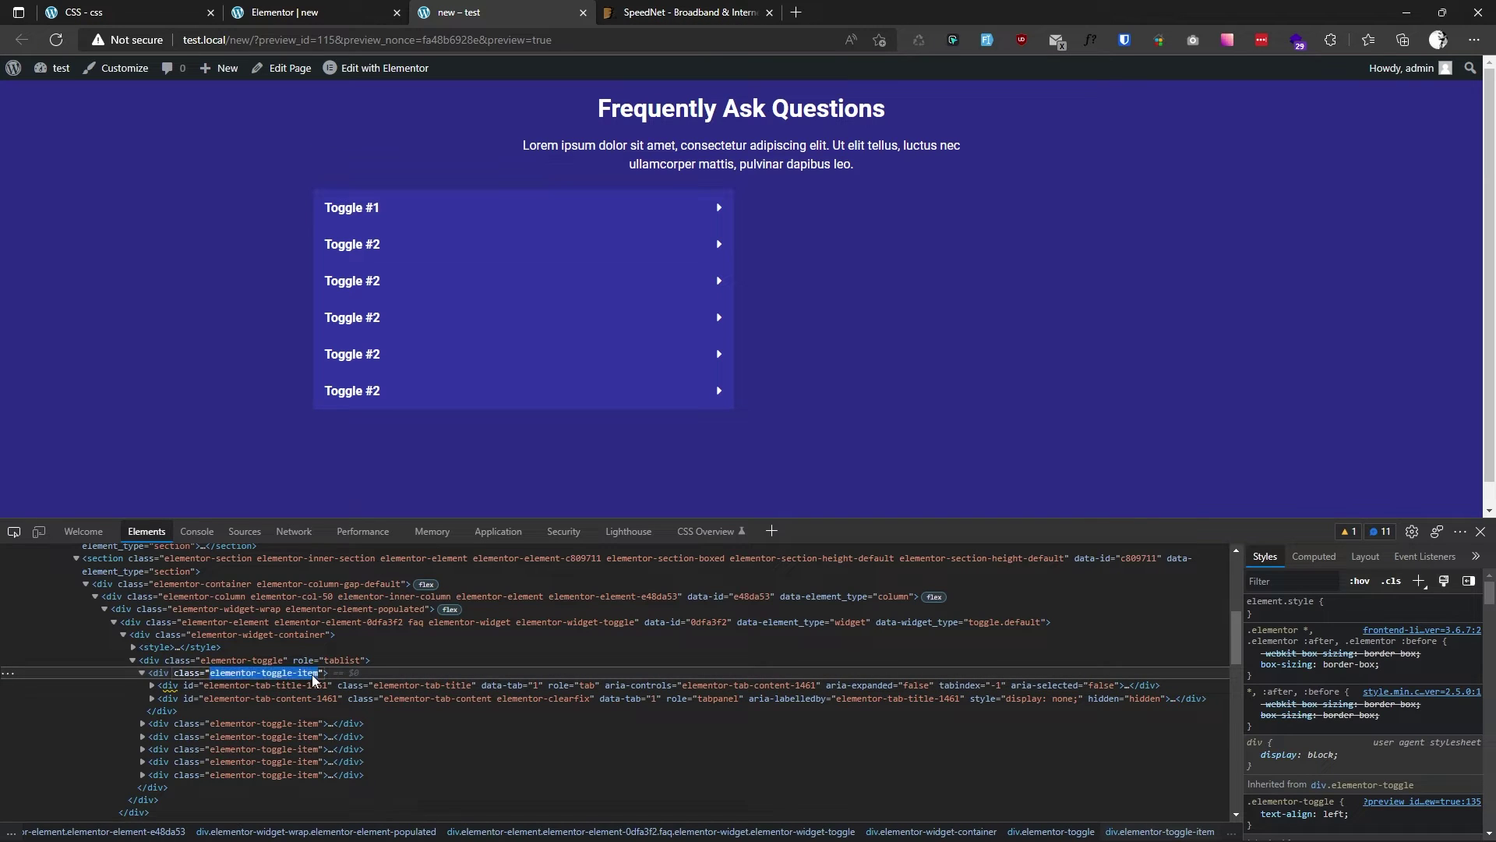
{"action": "left_click", "coordinate": [287, 725]}
{"action": "double_click", "coordinate": [287, 725]}
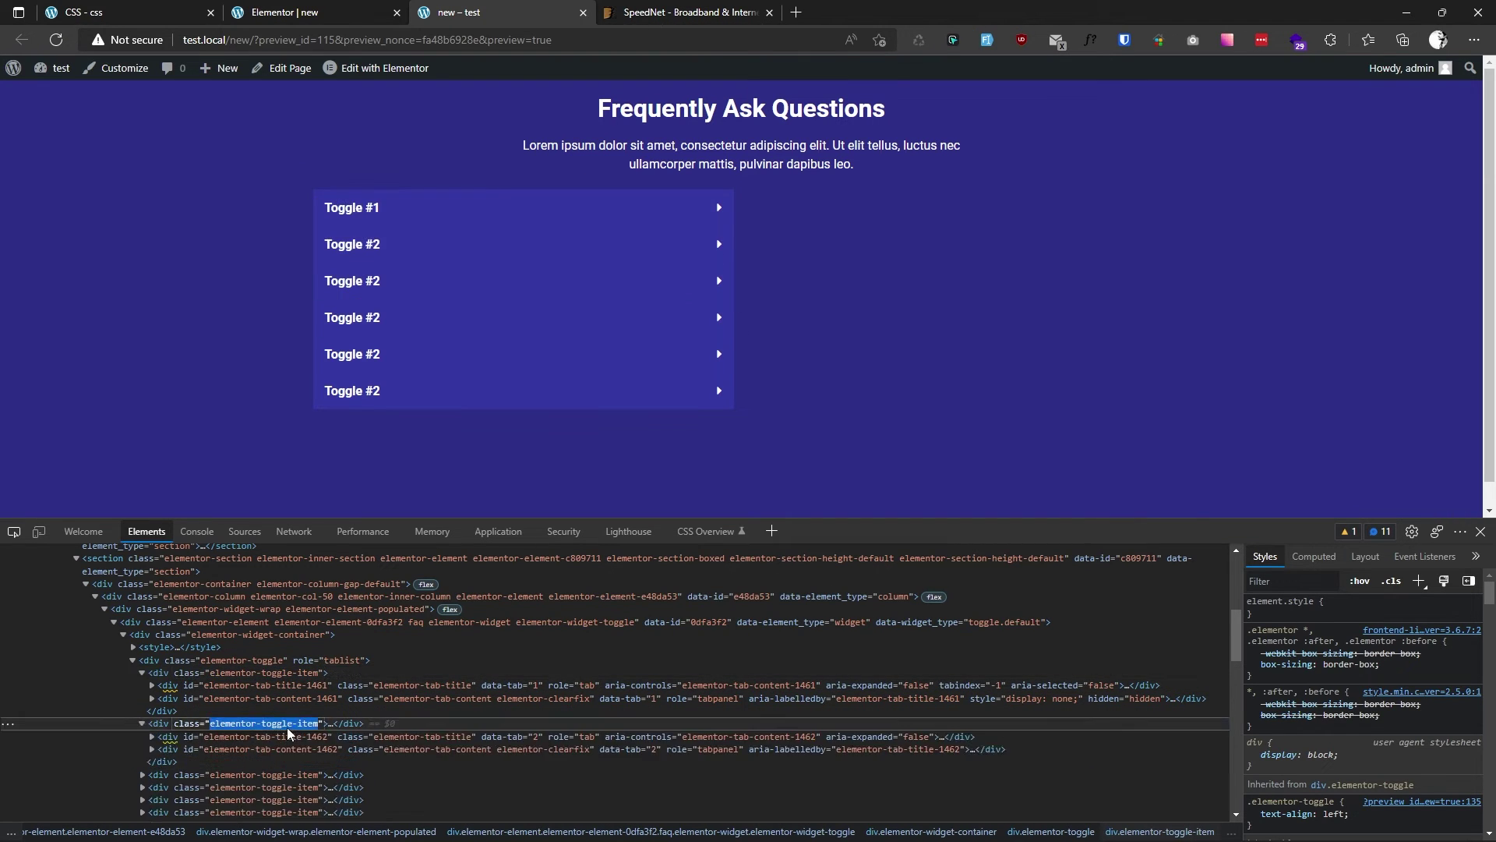
Step: Add an Accordion widget to the second column, paste the Toggle widget's style onto it and save the page
{"action": "left_click", "coordinate": [318, 10]}
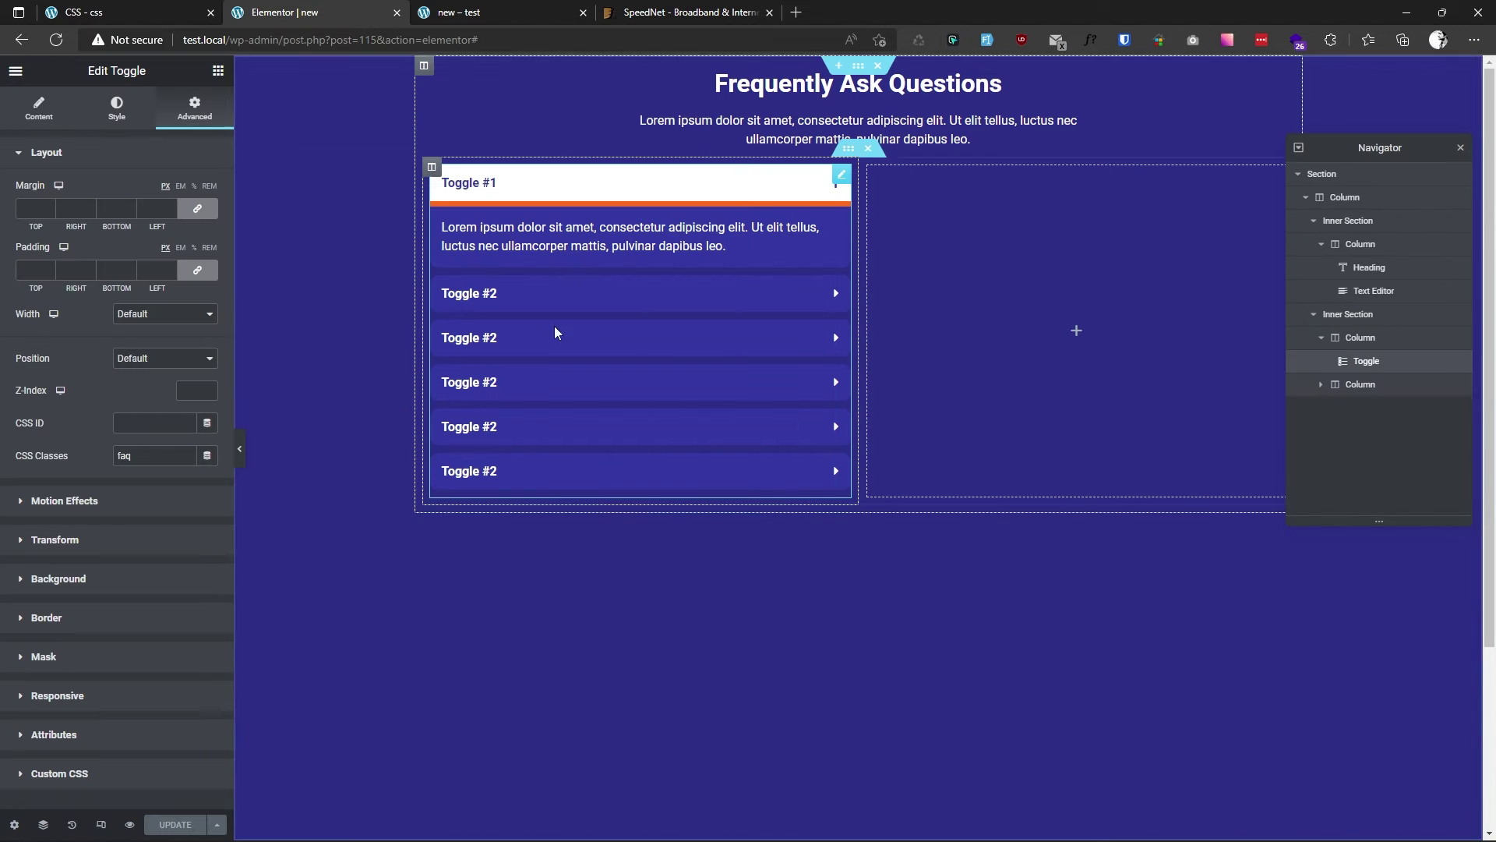
{"action": "left_click", "coordinate": [217, 69]}
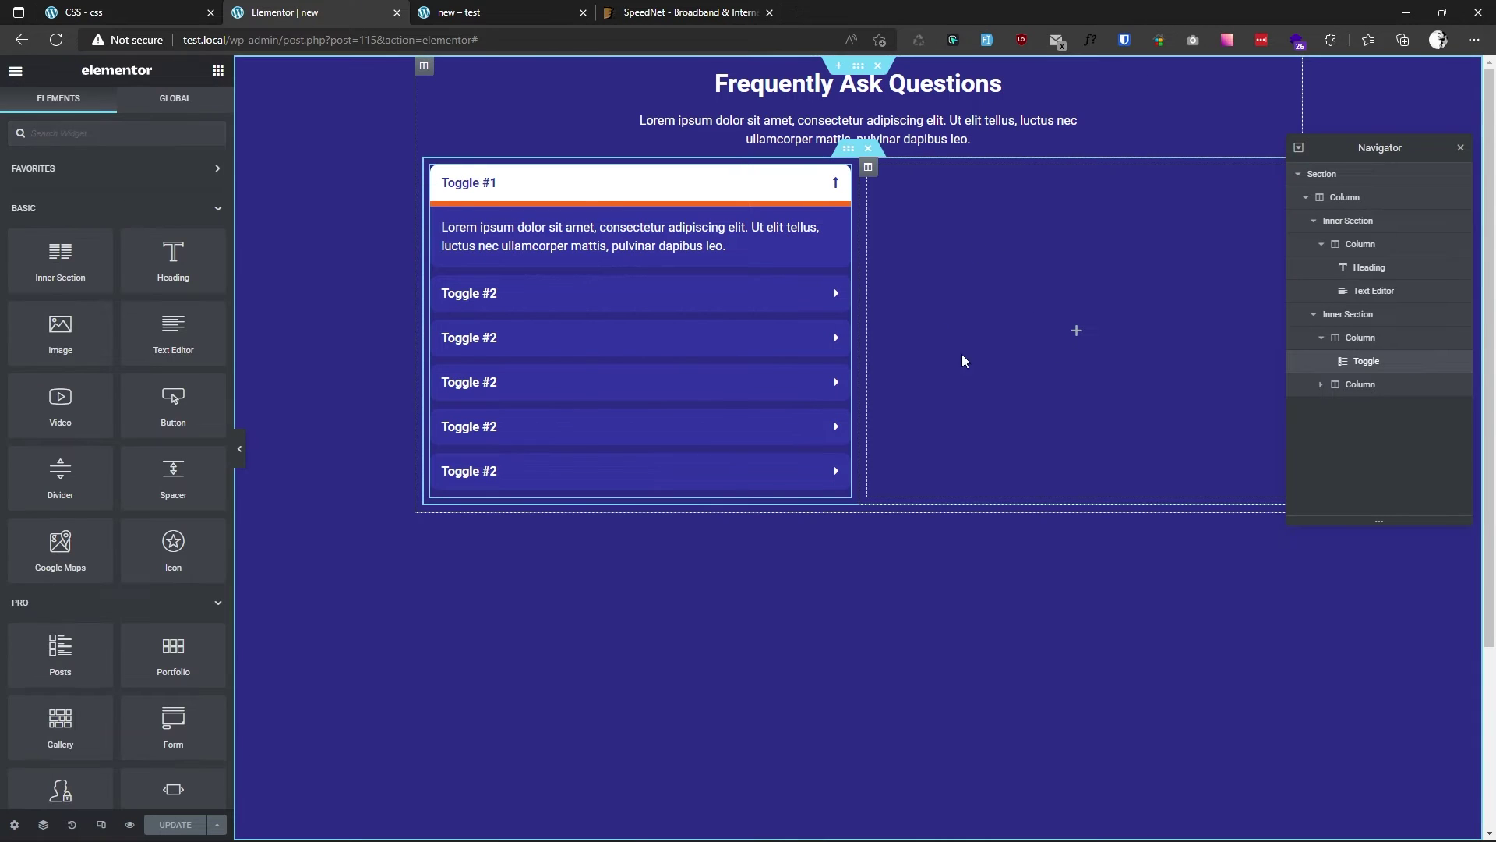
{"action": "type", "text": "acc"}
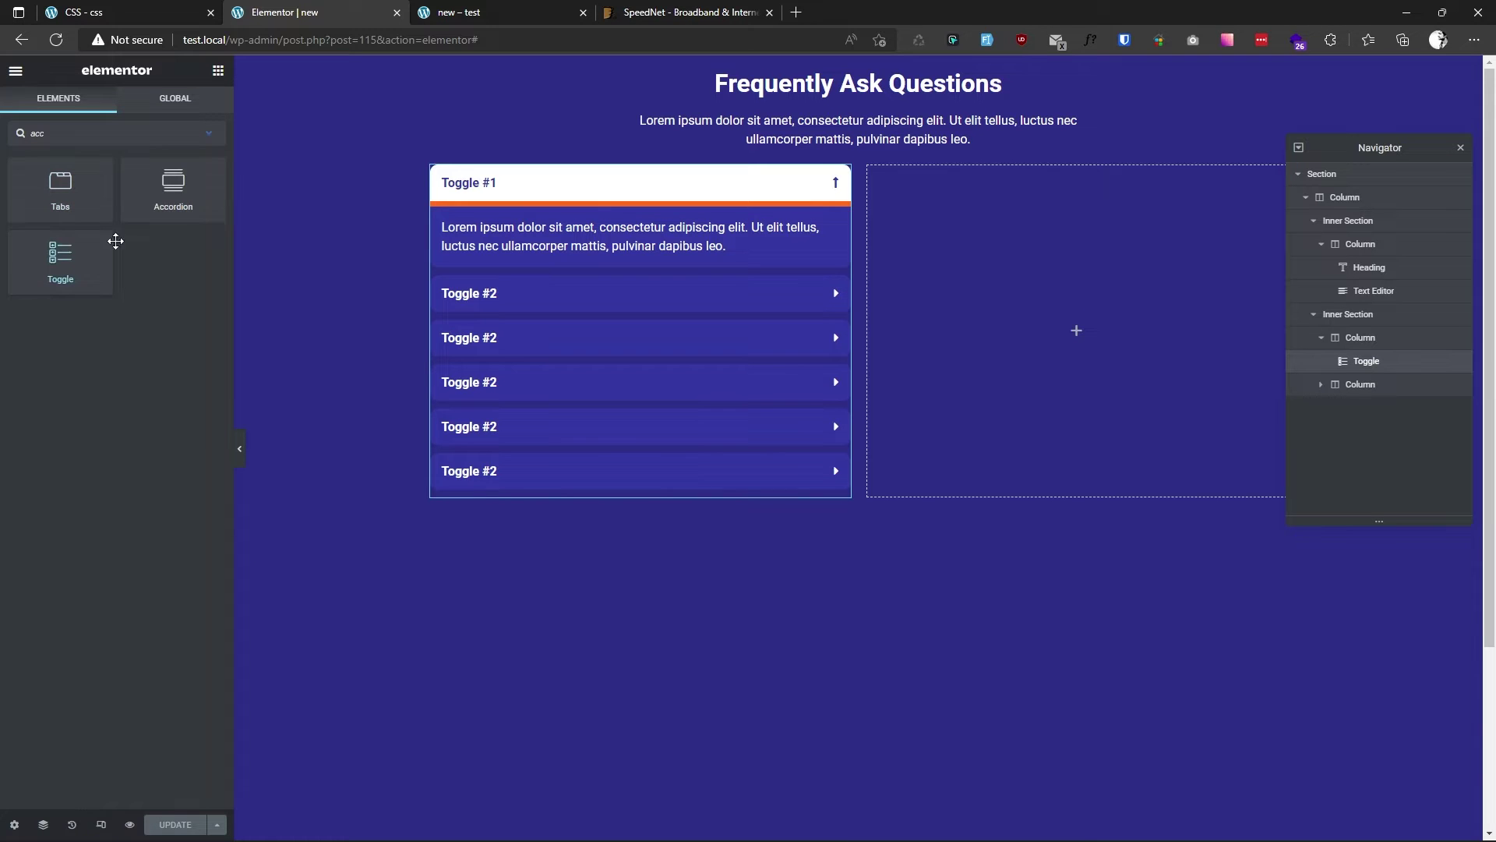
{"action": "left_click_drag", "start_coordinate": [173, 187], "coordinate": [975, 320]}
{"action": "right_click", "coordinate": [675, 291]}
{"action": "left_click", "coordinate": [704, 341]}
{"action": "right_click", "coordinate": [992, 234]}
{"action": "left_click", "coordinate": [1037, 346]}
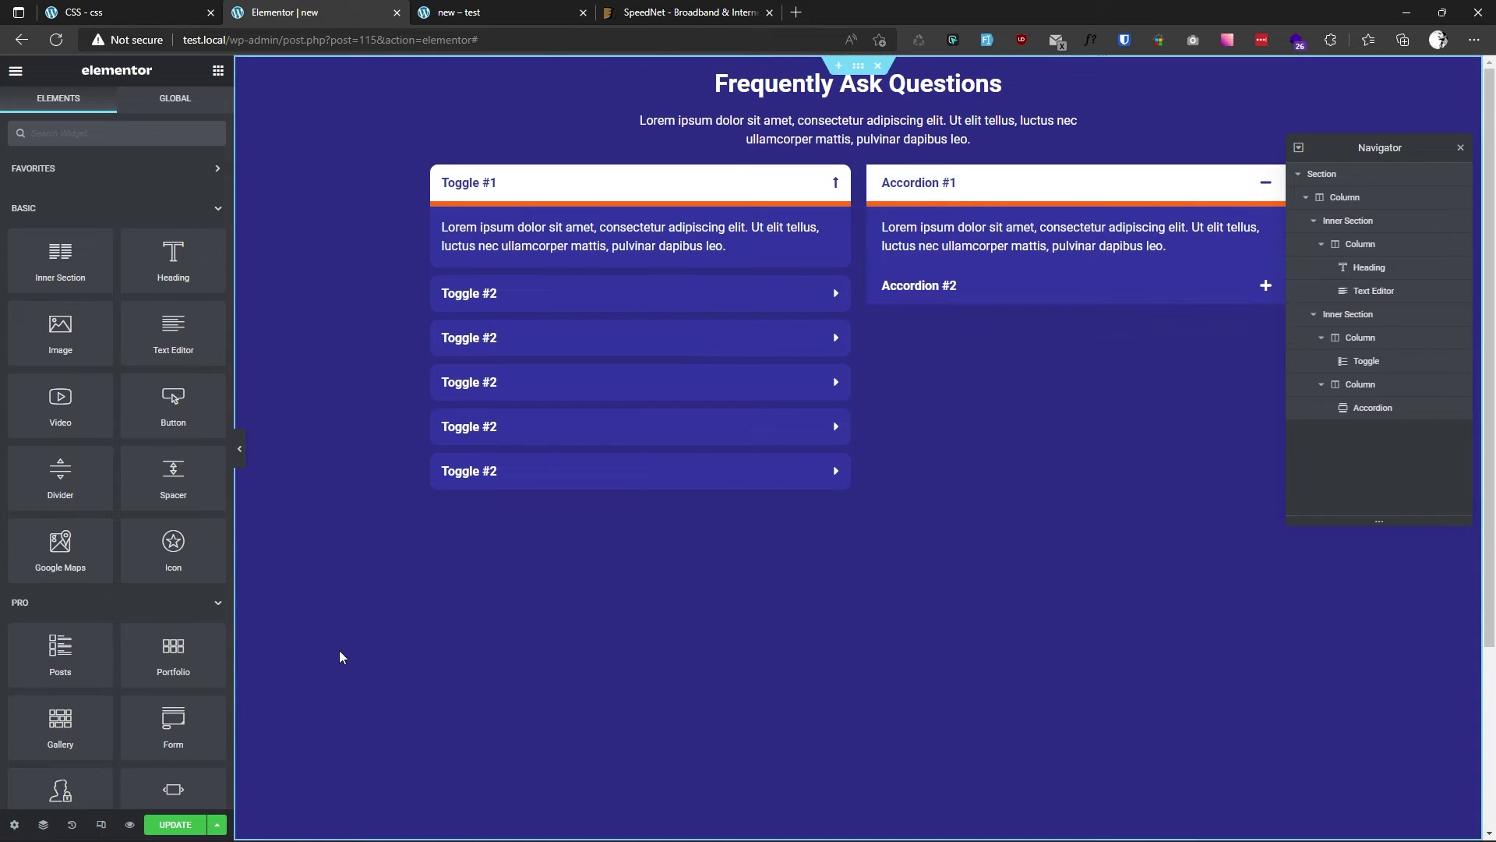
{"action": "left_click", "coordinate": [173, 824]}
Step: Expand and collapse the first toggle in the page preview, then inspect the first accordion item's container class
{"action": "left_click", "coordinate": [468, 13]}
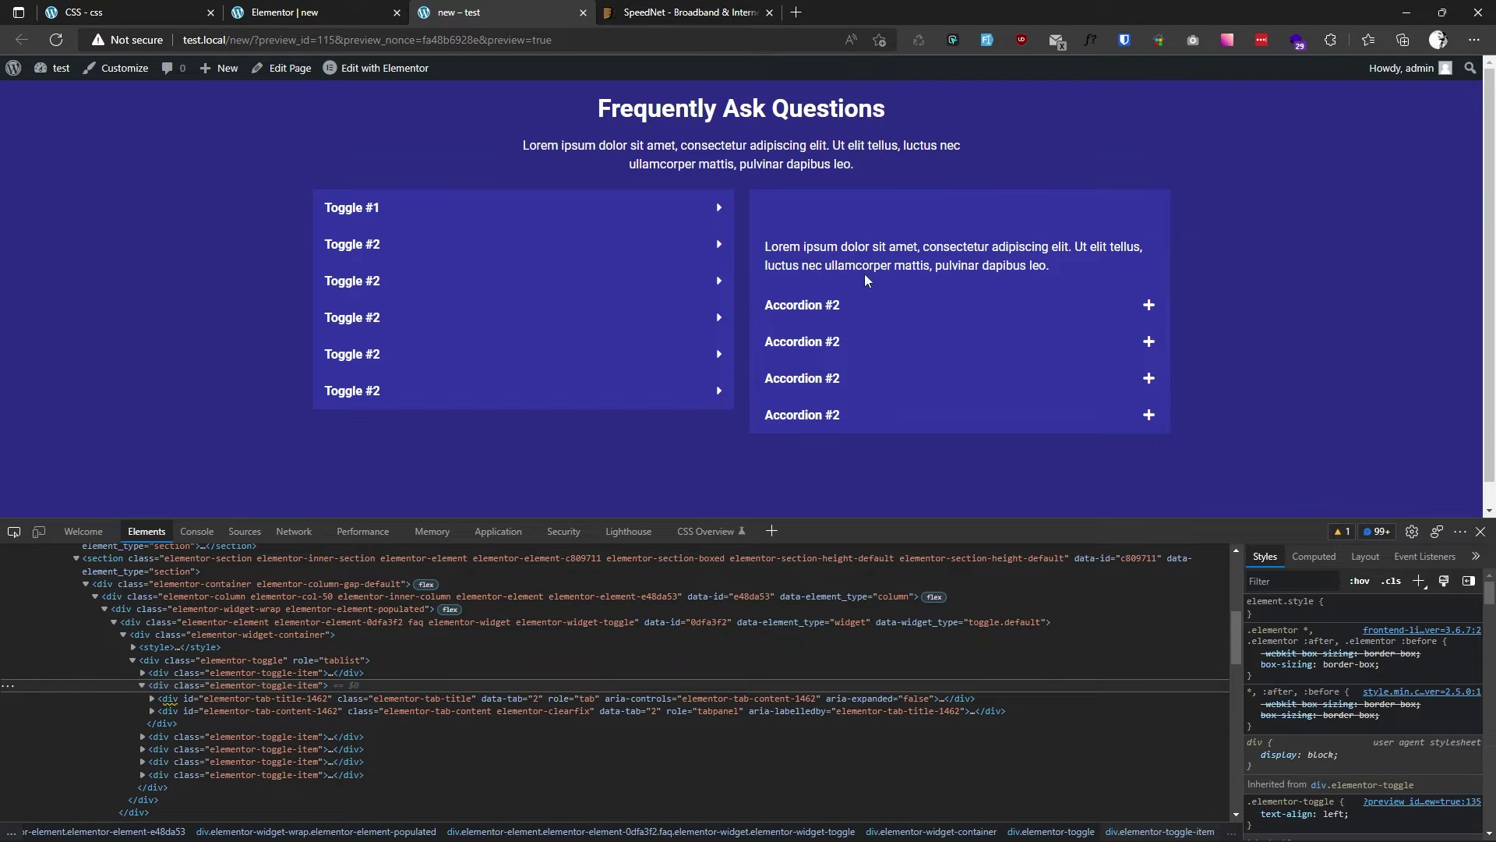
{"action": "left_click", "coordinate": [484, 207]}
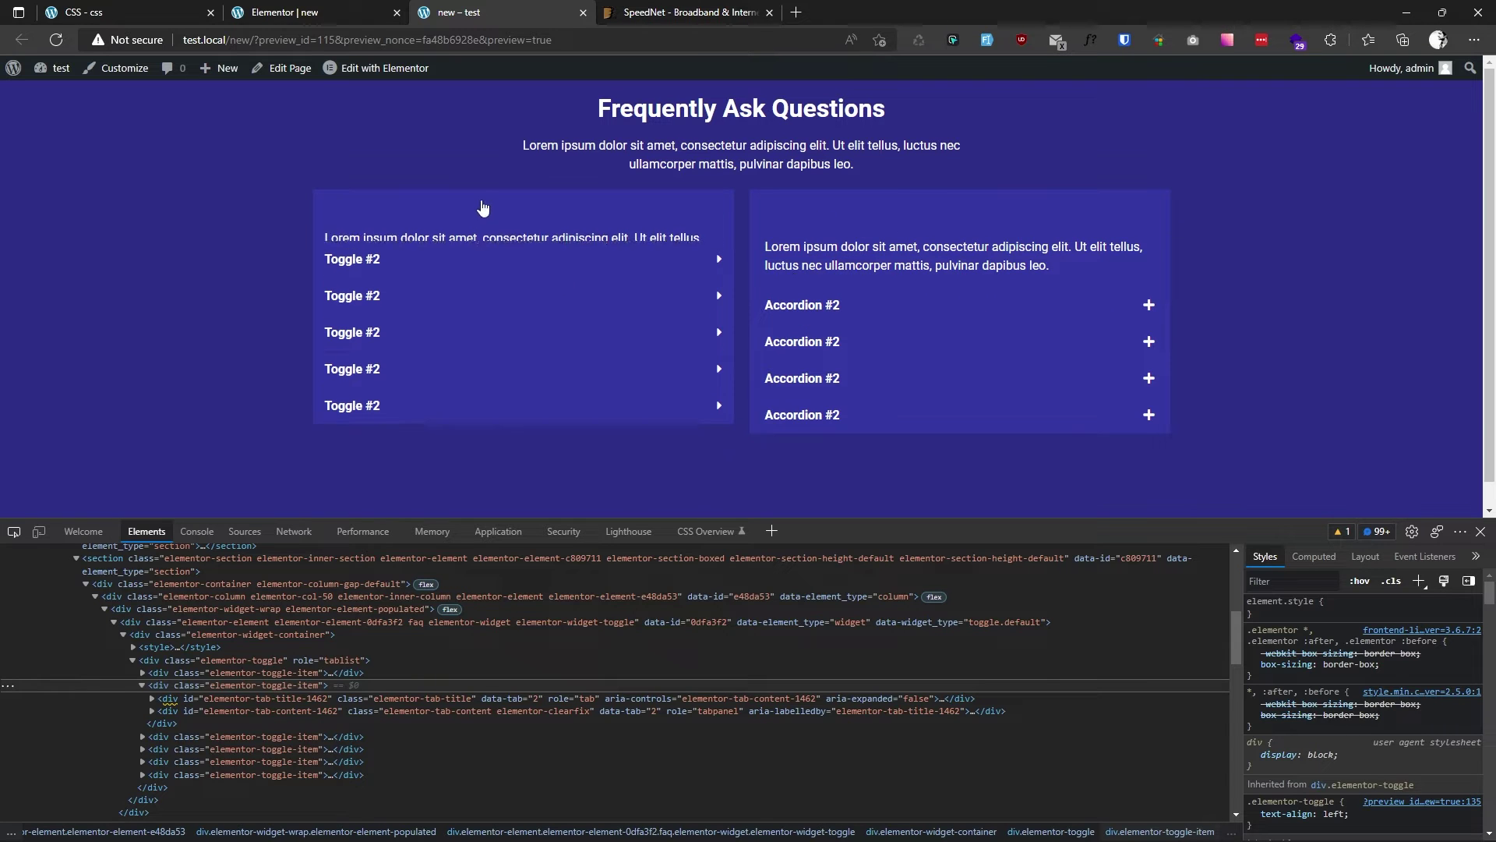
{"action": "left_click", "coordinate": [484, 207]}
{"action": "right_click", "coordinate": [796, 204]}
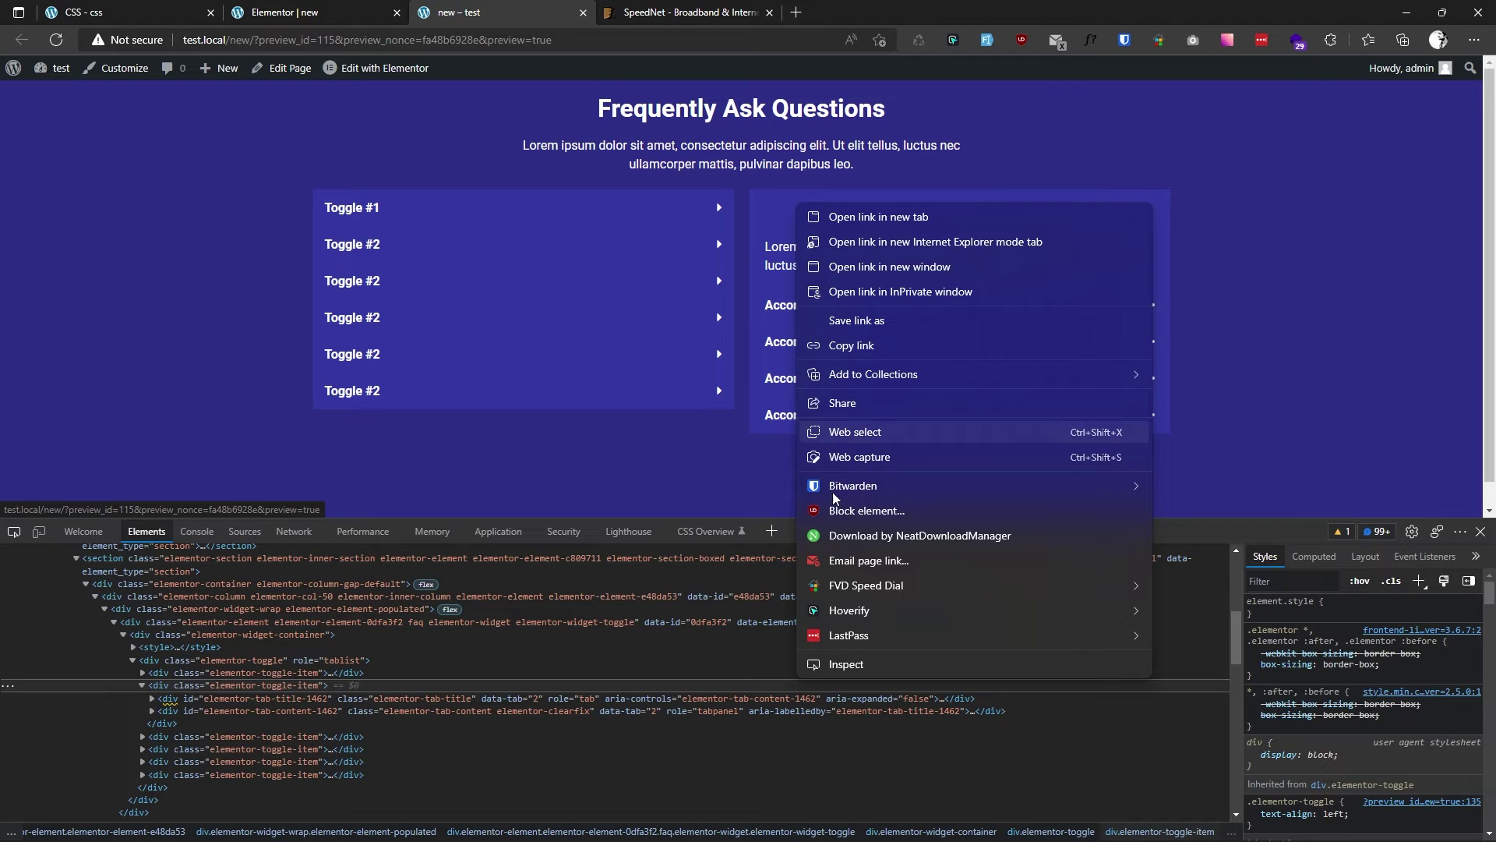
{"action": "left_click", "coordinate": [839, 663]}
{"action": "left_click", "coordinate": [230, 644]}
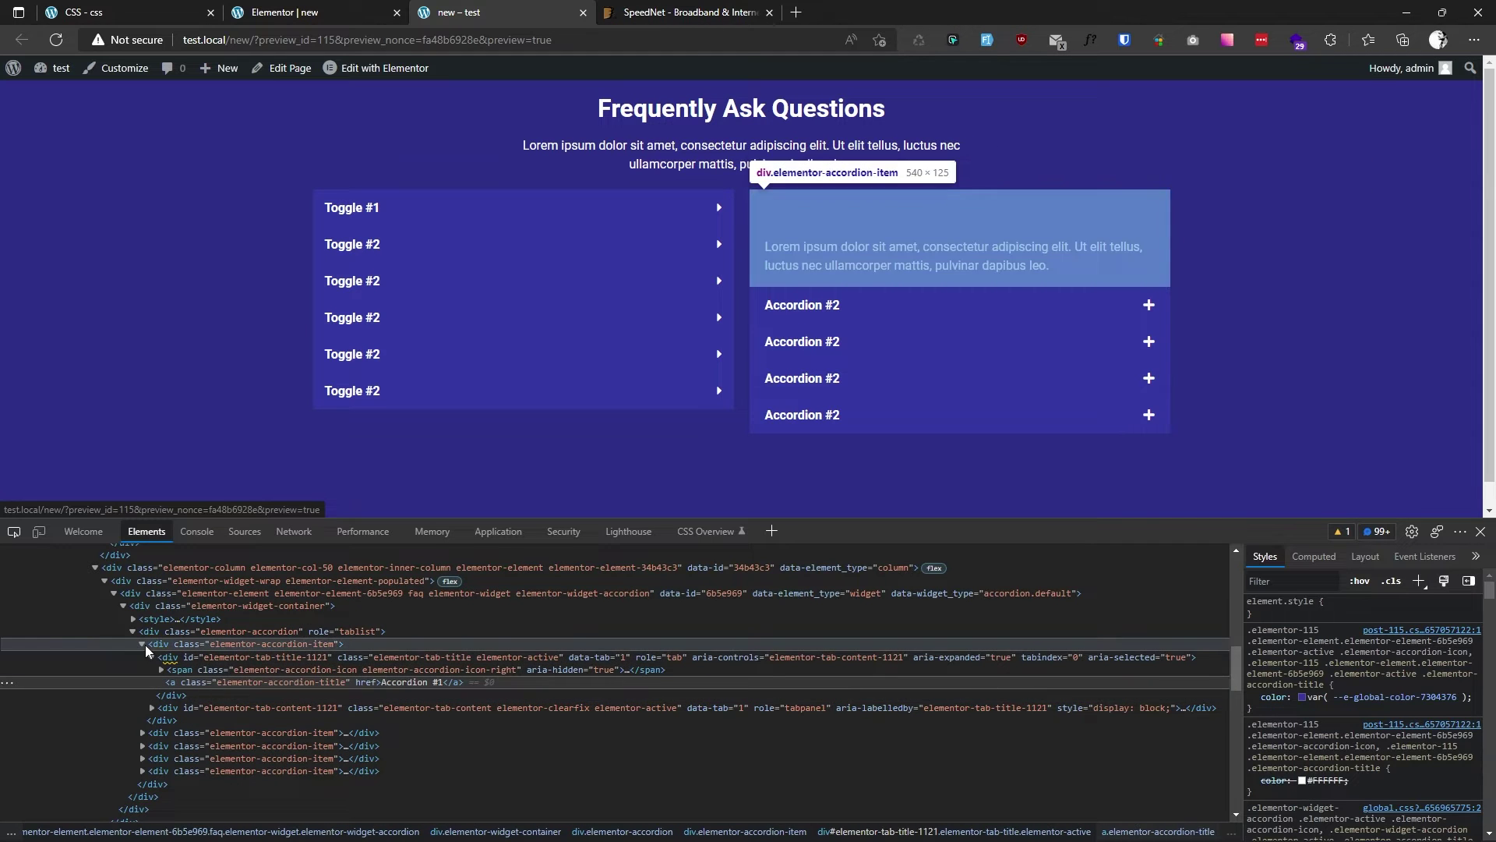
{"action": "key", "text": "Left"}
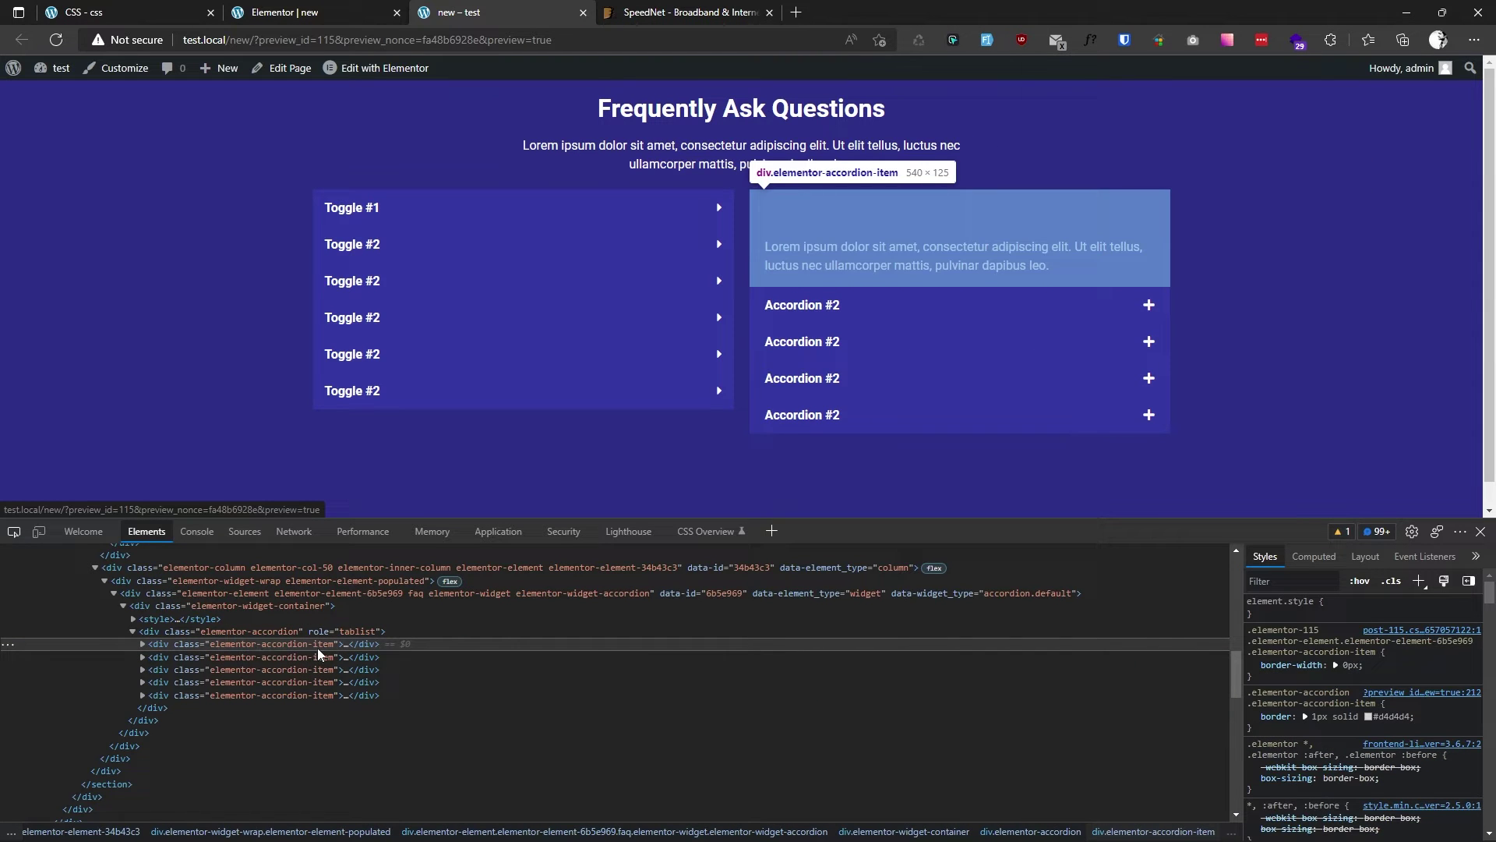
Step: Inspect the first toggle in the preview and select its container's class name elementor-toggle-item for comparison with the accordion
{"action": "right_click", "coordinate": [407, 212]}
{"action": "left_click", "coordinate": [434, 804]}
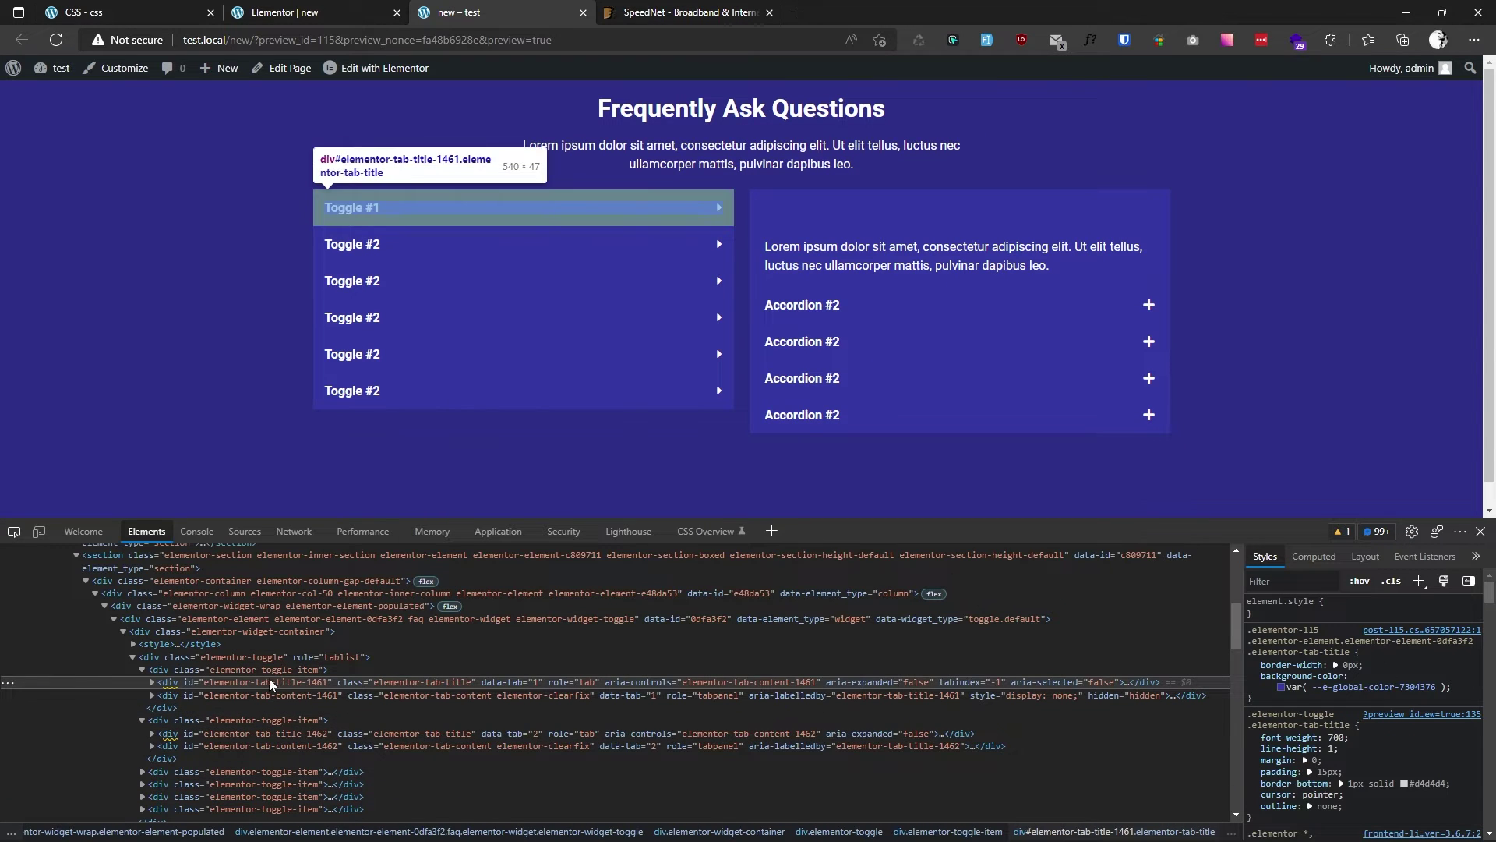
{"action": "left_click", "coordinate": [267, 671]}
{"action": "key", "text": "Left"}
{"action": "double_click", "coordinate": [289, 672]}
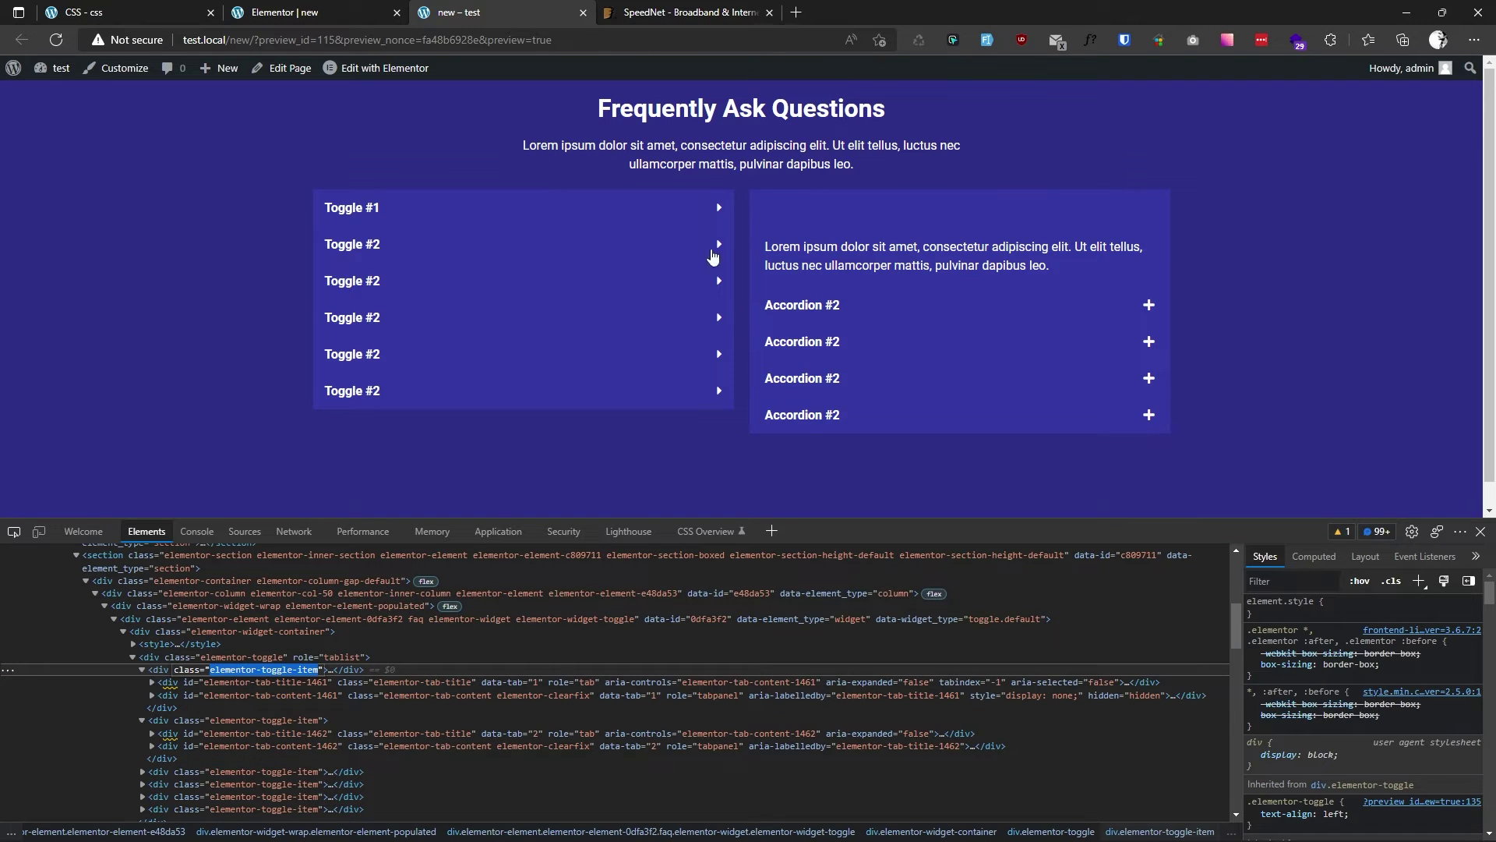
Step: Replace the placeholder comment in the custom CSS code with the selector .faq, checking the Toggle widget's CSS class in Elementor
{"action": "left_click", "coordinate": [120, 8]}
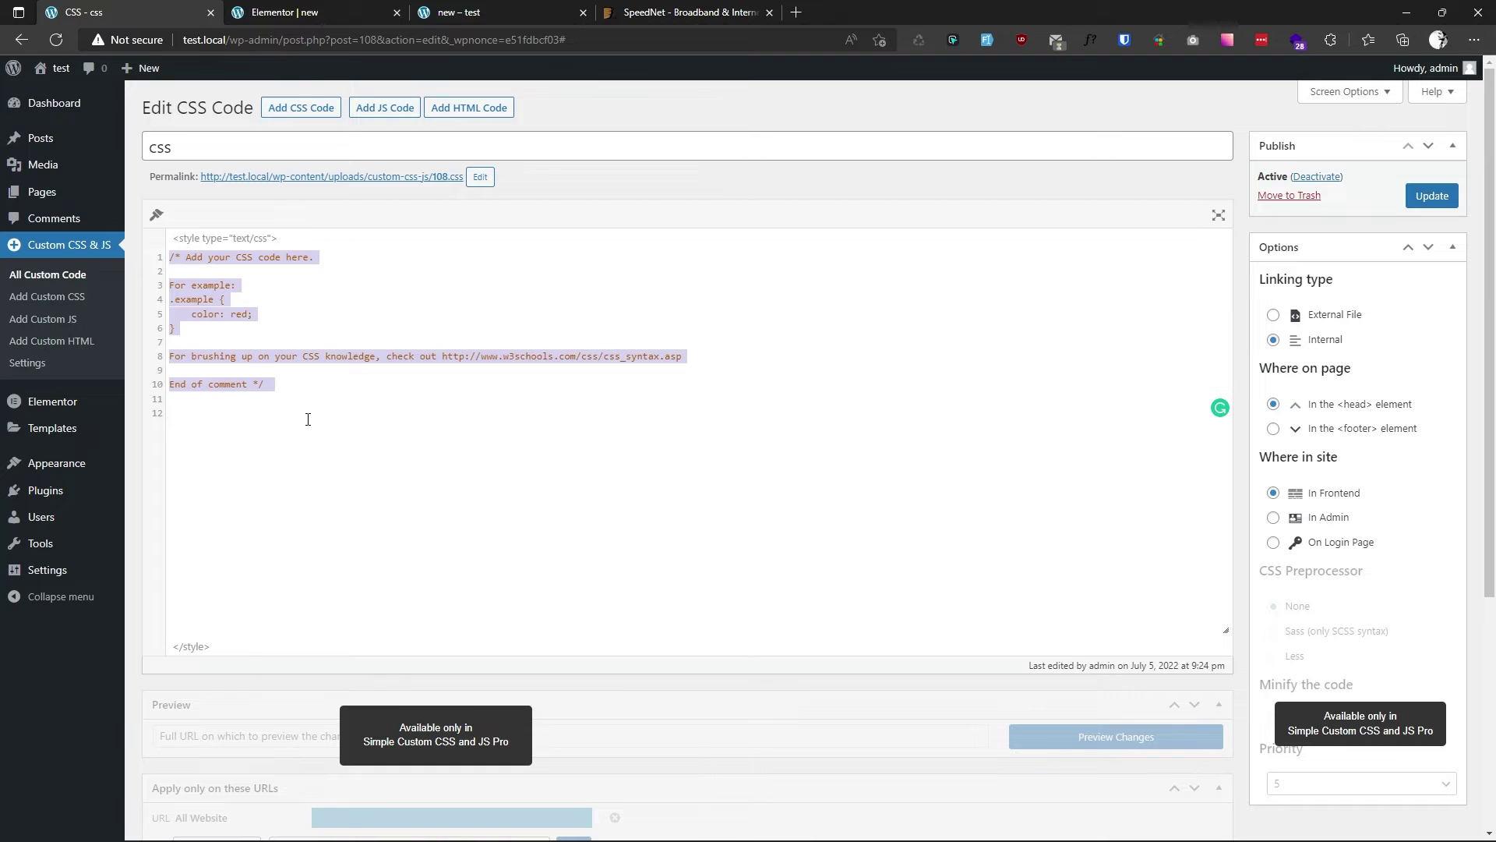
{"action": "type", "text": ".fa"}
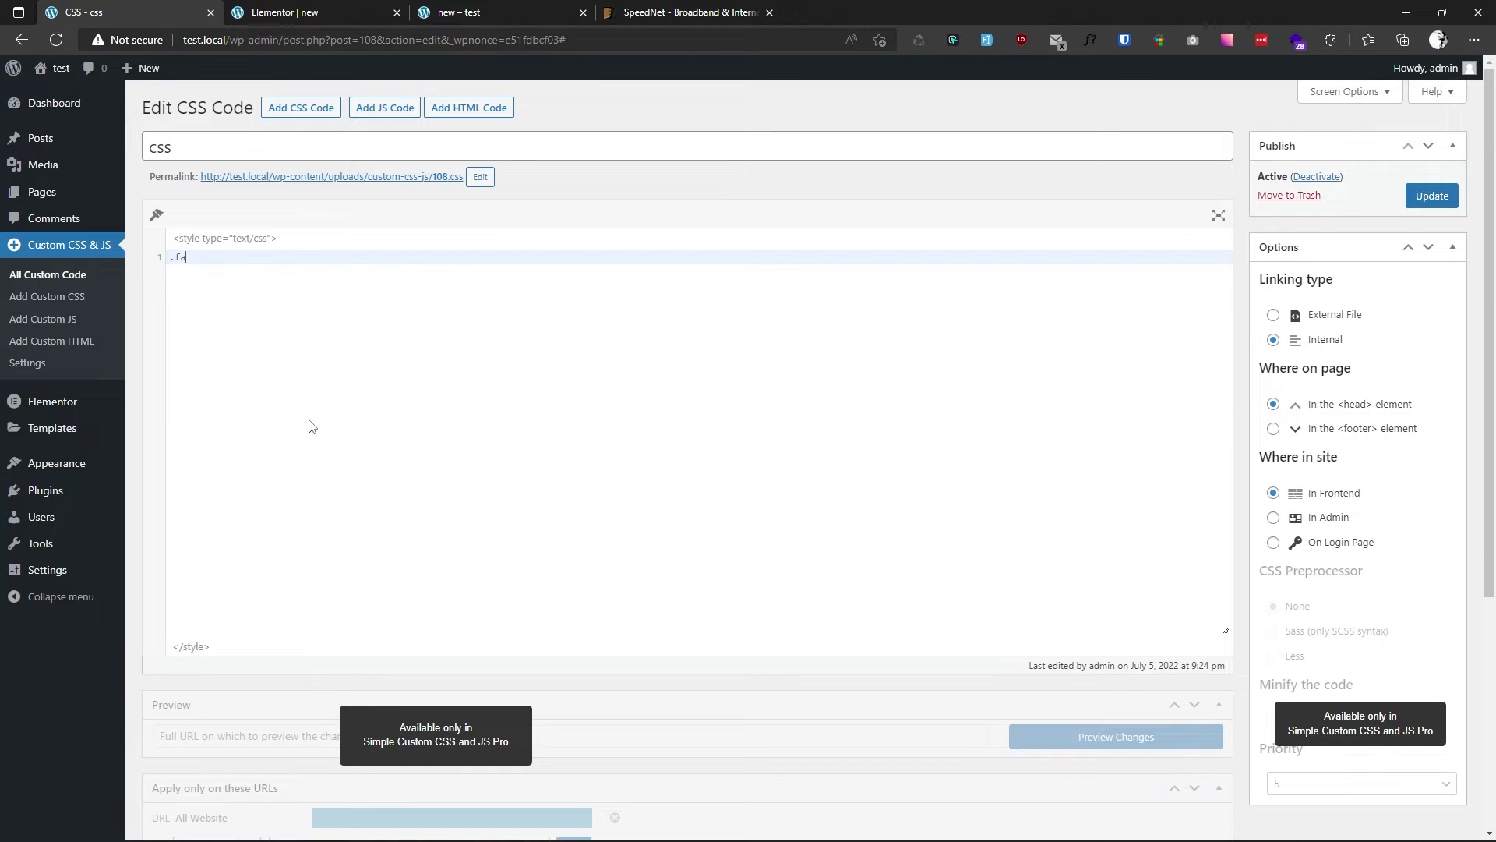
{"action": "key", "text": "ctrl+shift+Tab"}
{"action": "key", "text": "ctrl+shift+Tab"}
{"action": "key", "text": "ctrl+shift+Tab"}
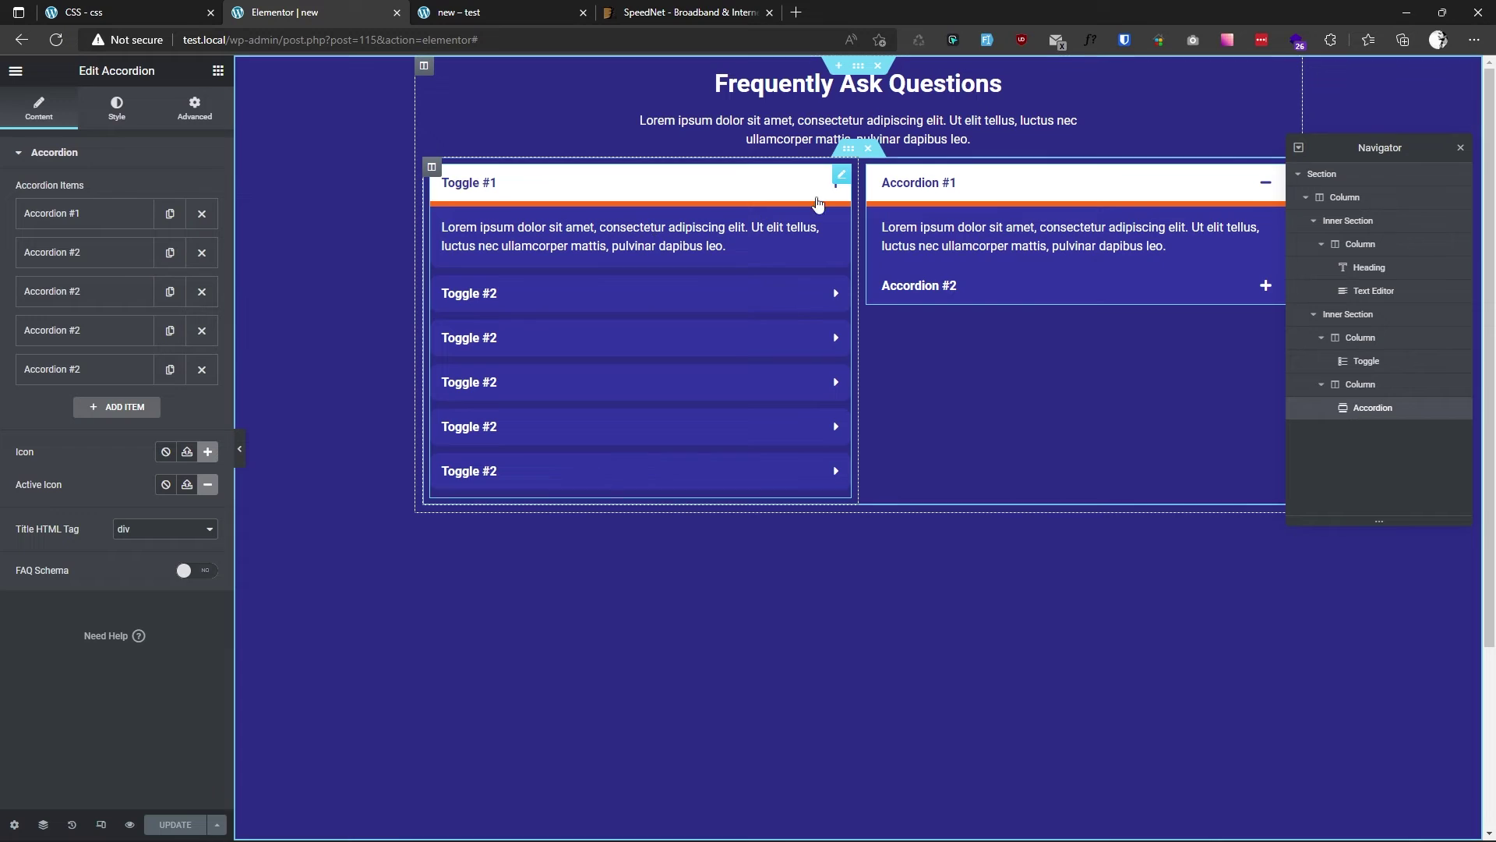
{"action": "left_click", "coordinate": [841, 174]}
{"action": "left_click", "coordinate": [195, 109]}
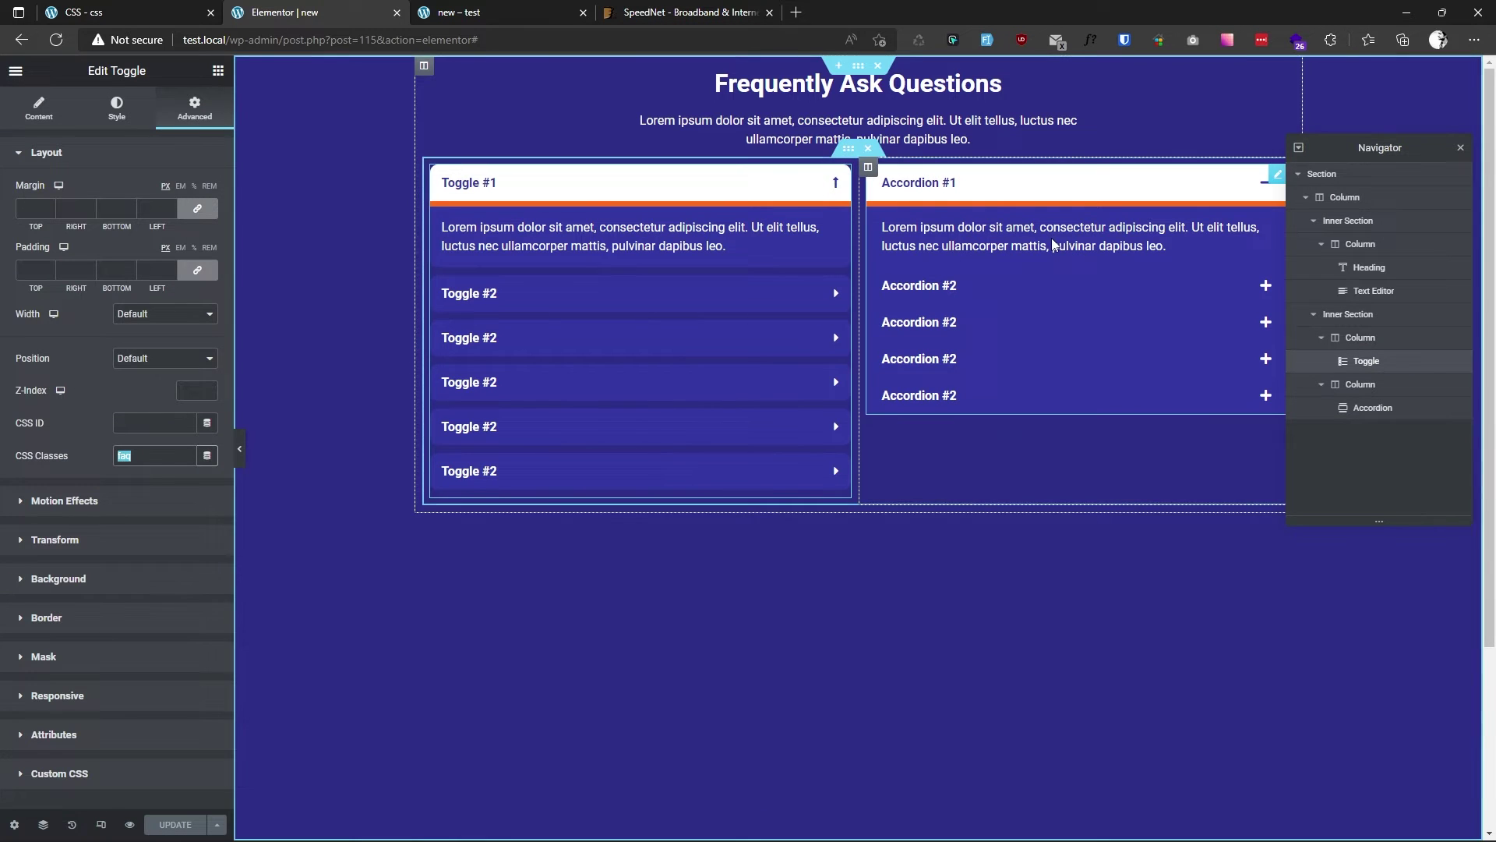
{"action": "key", "text": "ctrl+shift+Tab"}
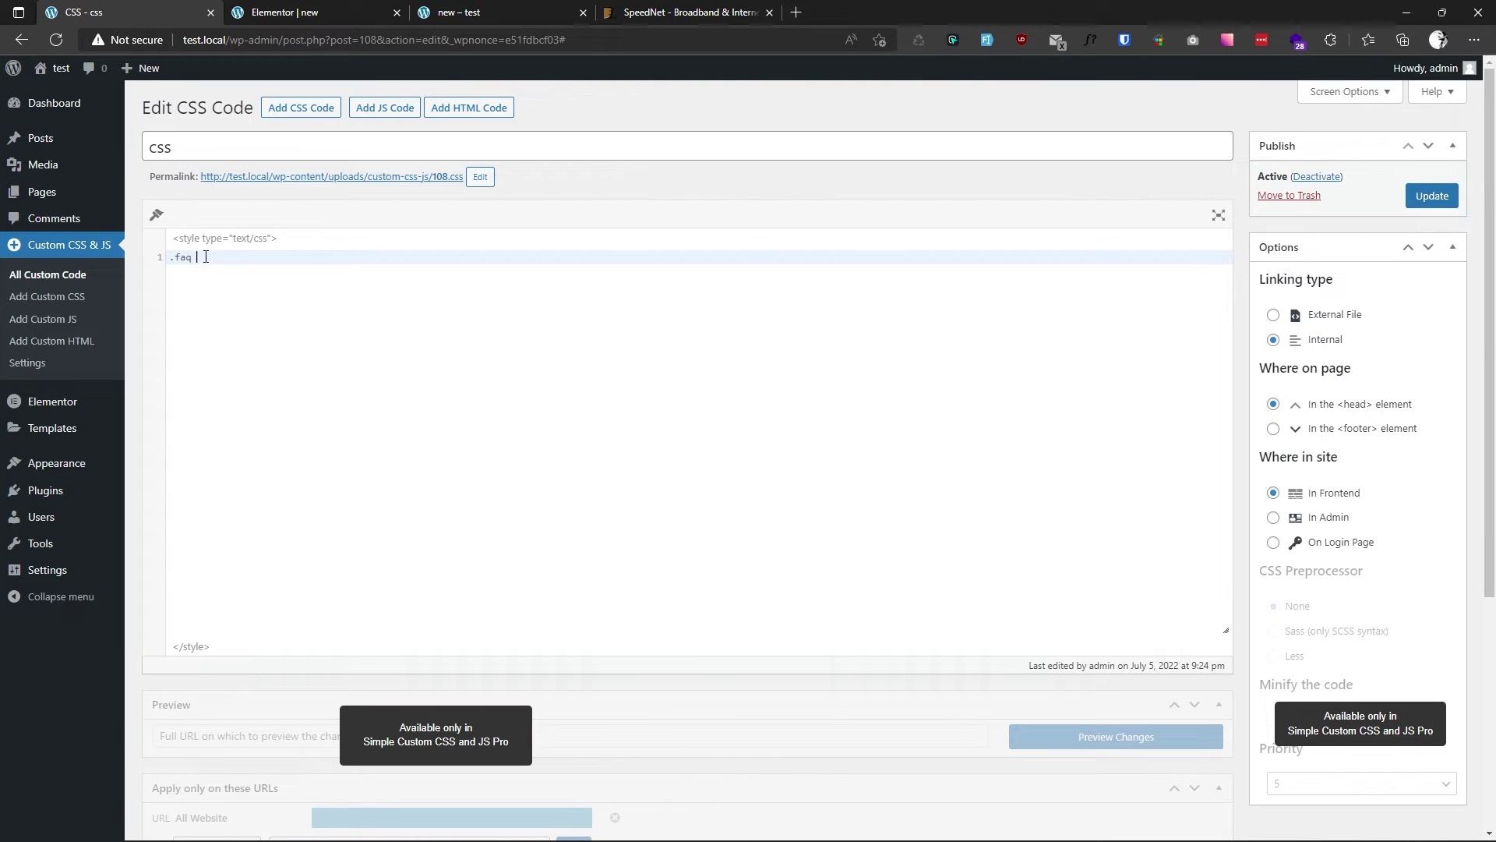
Step: Copy the first toggle container's class from the page preview and extend the selector to an empty rule for .faq .elementor-toggle-item
{"action": "key", "text": "ctrl+shift+Tab"}
{"action": "key", "text": "ctrl+shift+Tab"}
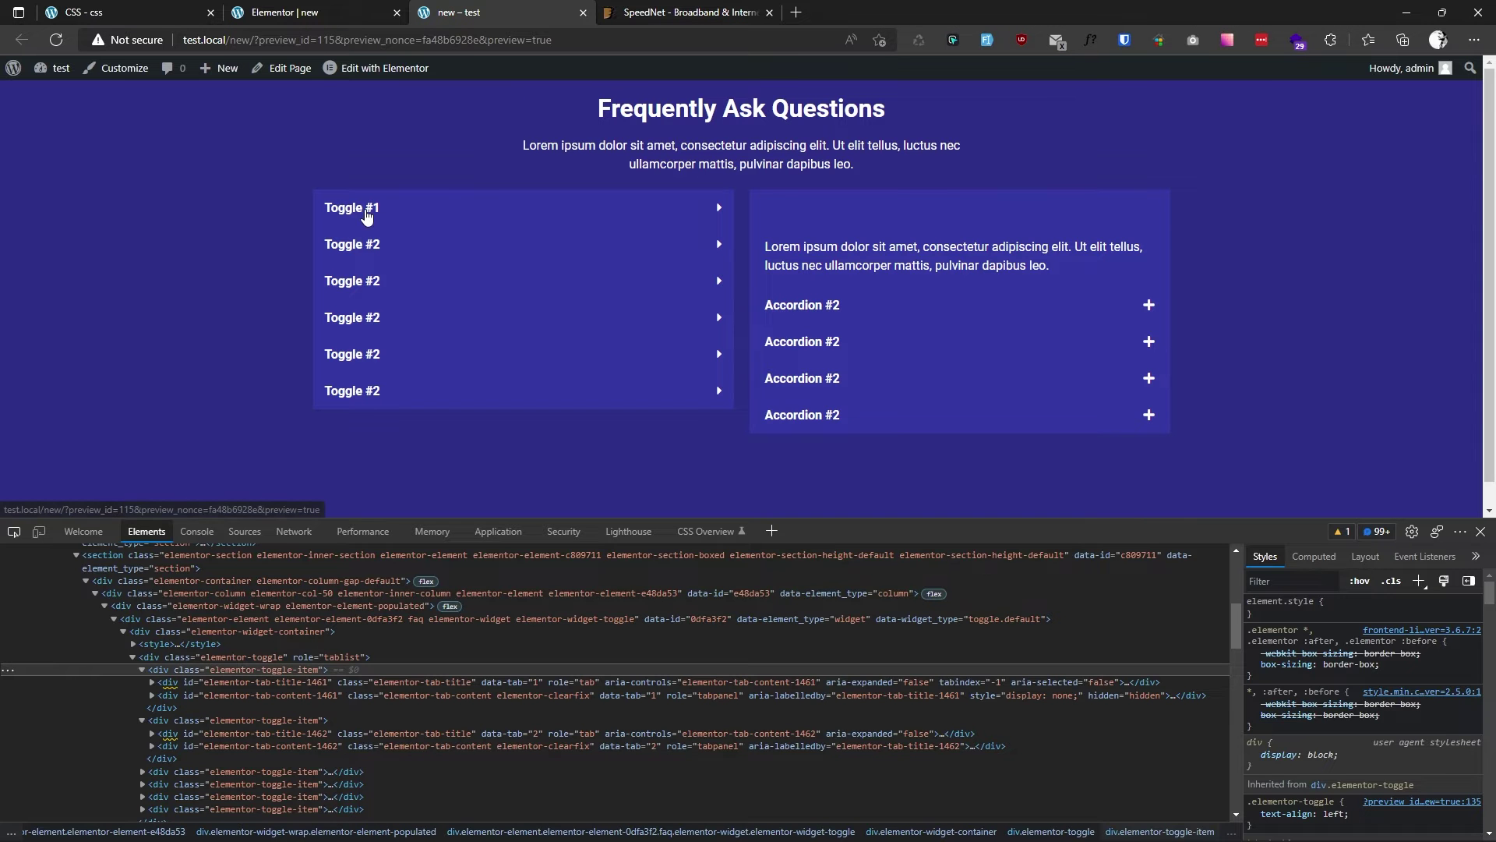
{"action": "right_click", "coordinate": [366, 208]}
{"action": "left_click", "coordinate": [424, 670]}
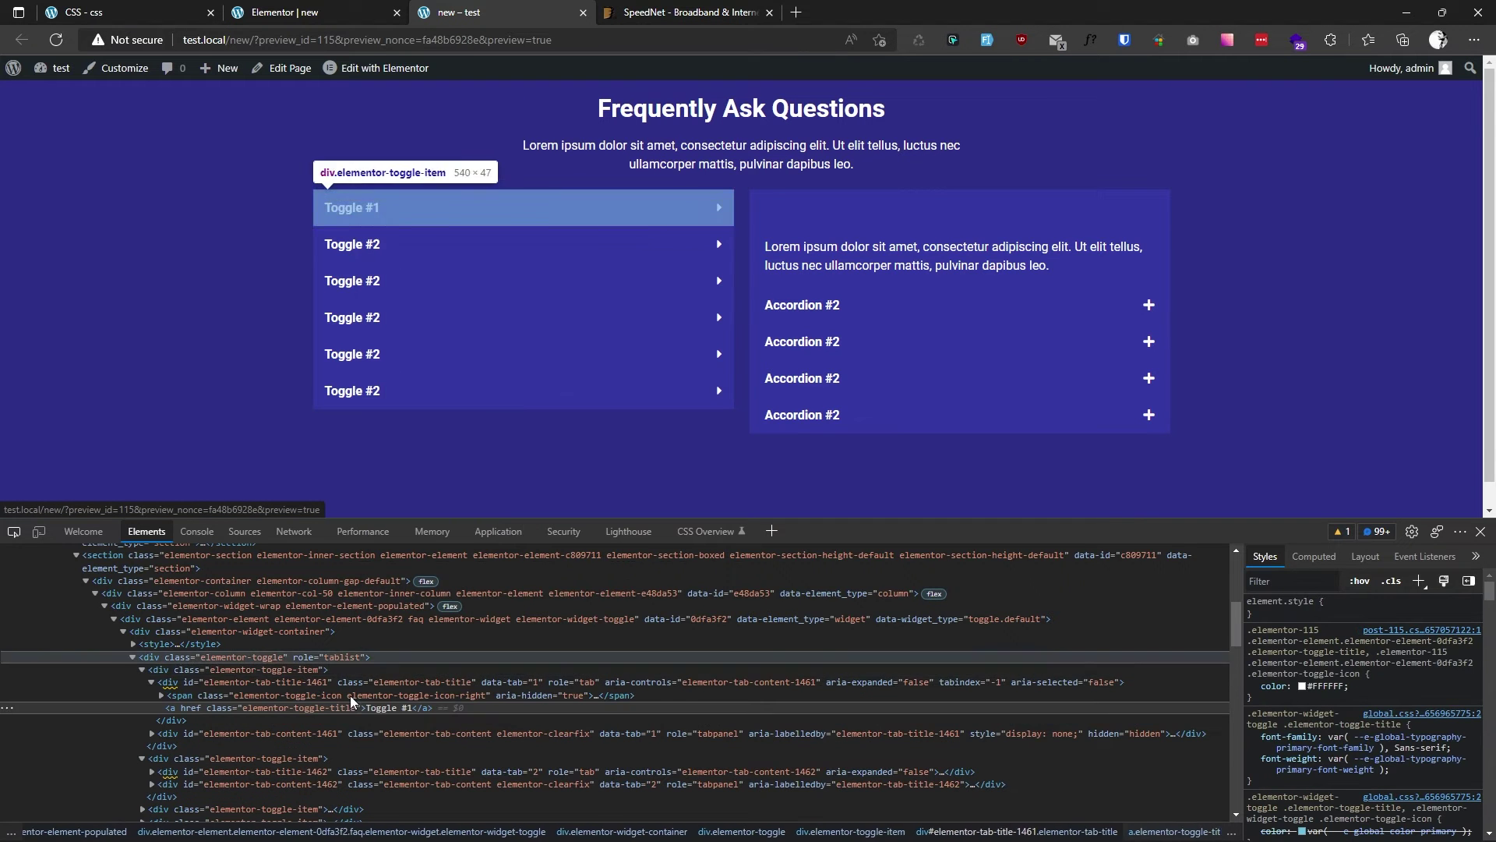
{"action": "double_click", "coordinate": [264, 669]}
{"action": "key", "text": "ctrl+c"}
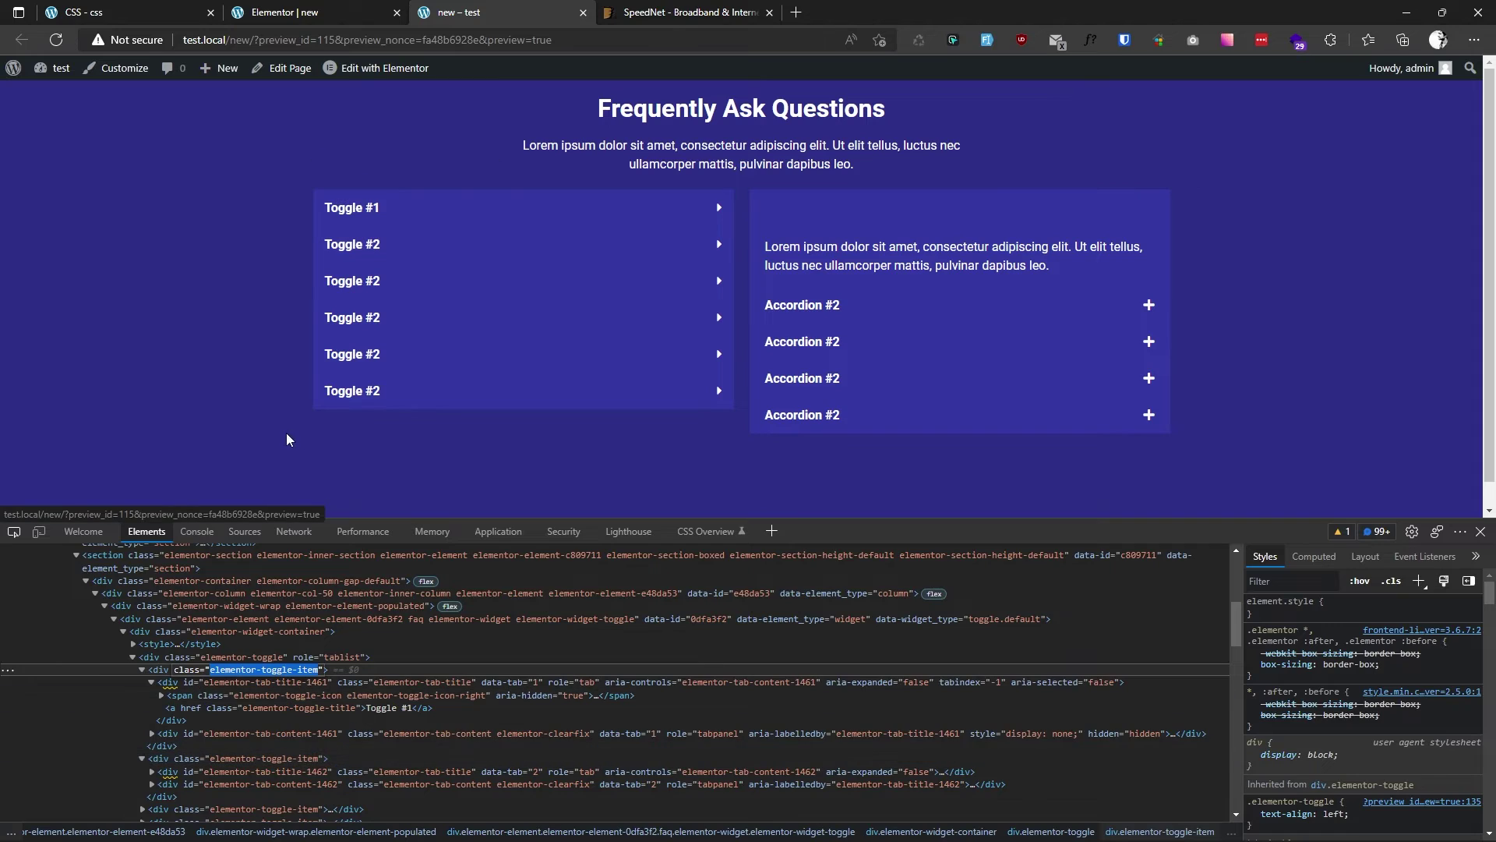
{"action": "left_click", "coordinate": [180, 15]}
{"action": "key", "text": "ctrl+v"}
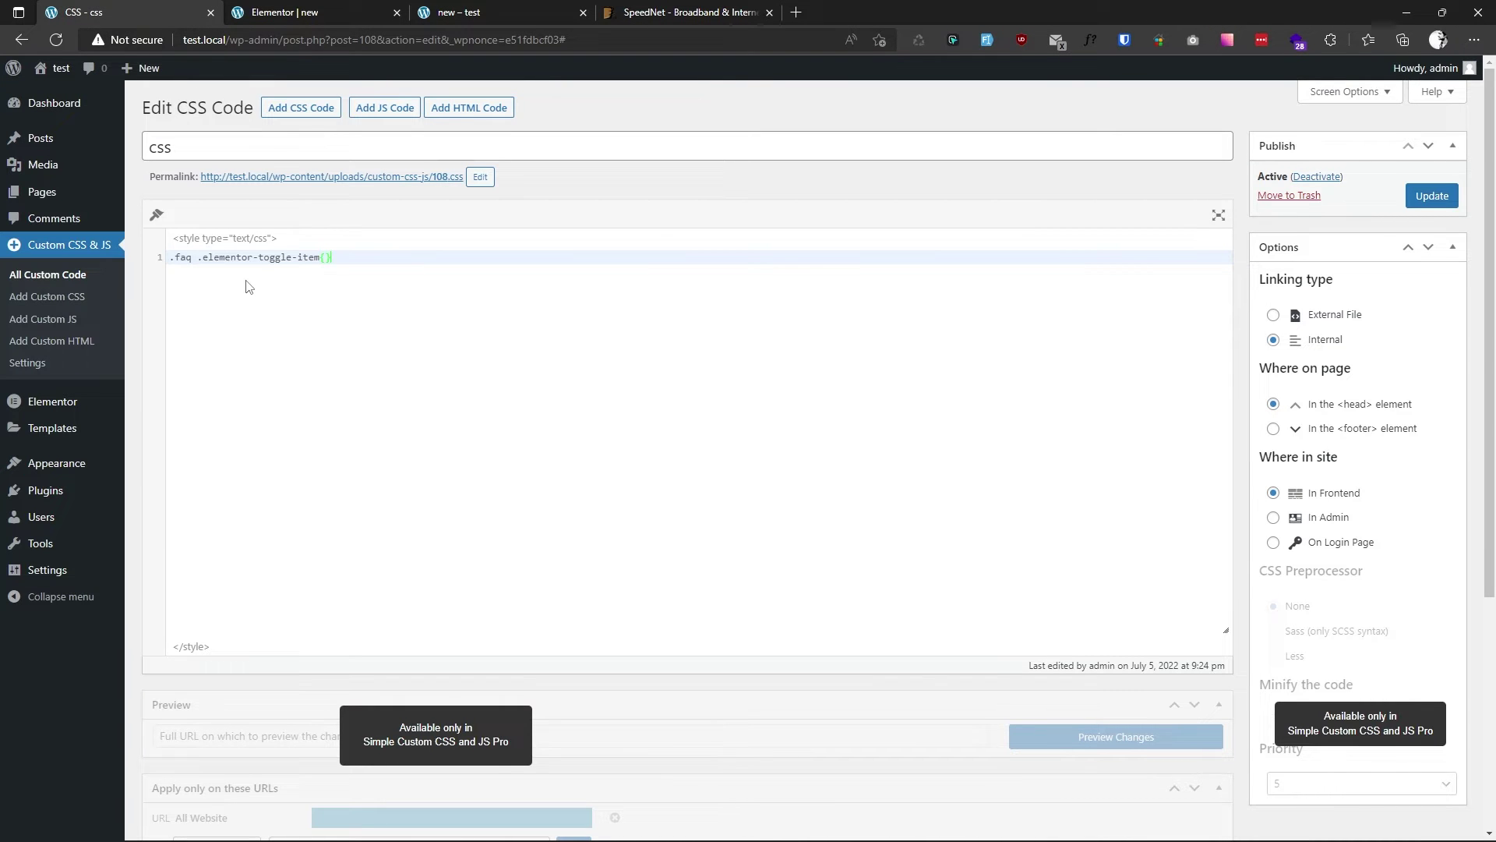
{"action": "type", "text": "{"}
{"action": "key", "text": "Return"}
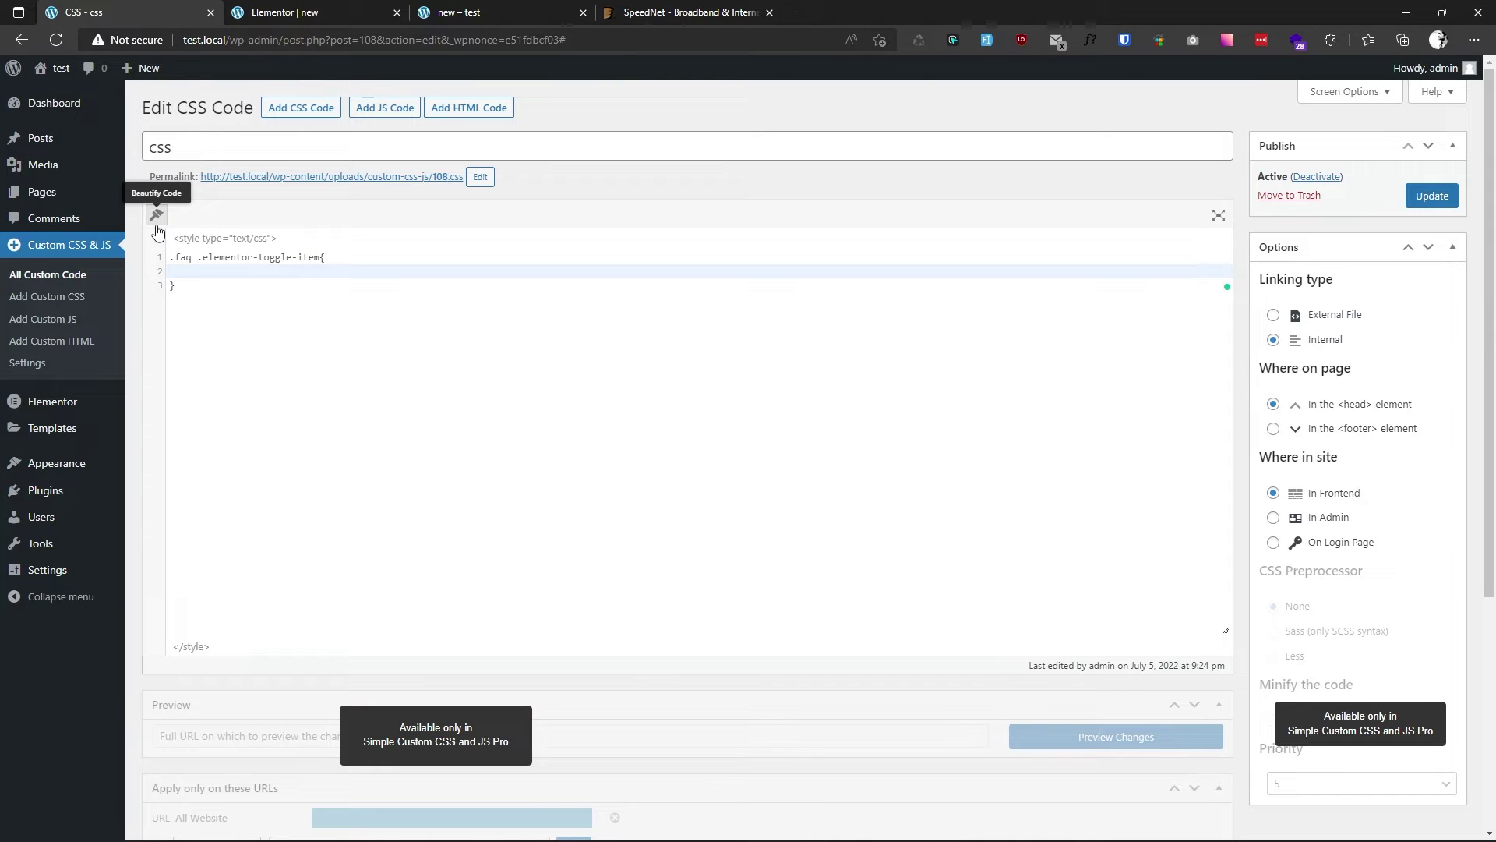
Step: Check the item corners on the SpeedNet reference page and add border-radius:10px !important; to the toggle item rule
{"action": "left_click", "coordinate": [686, 12]}
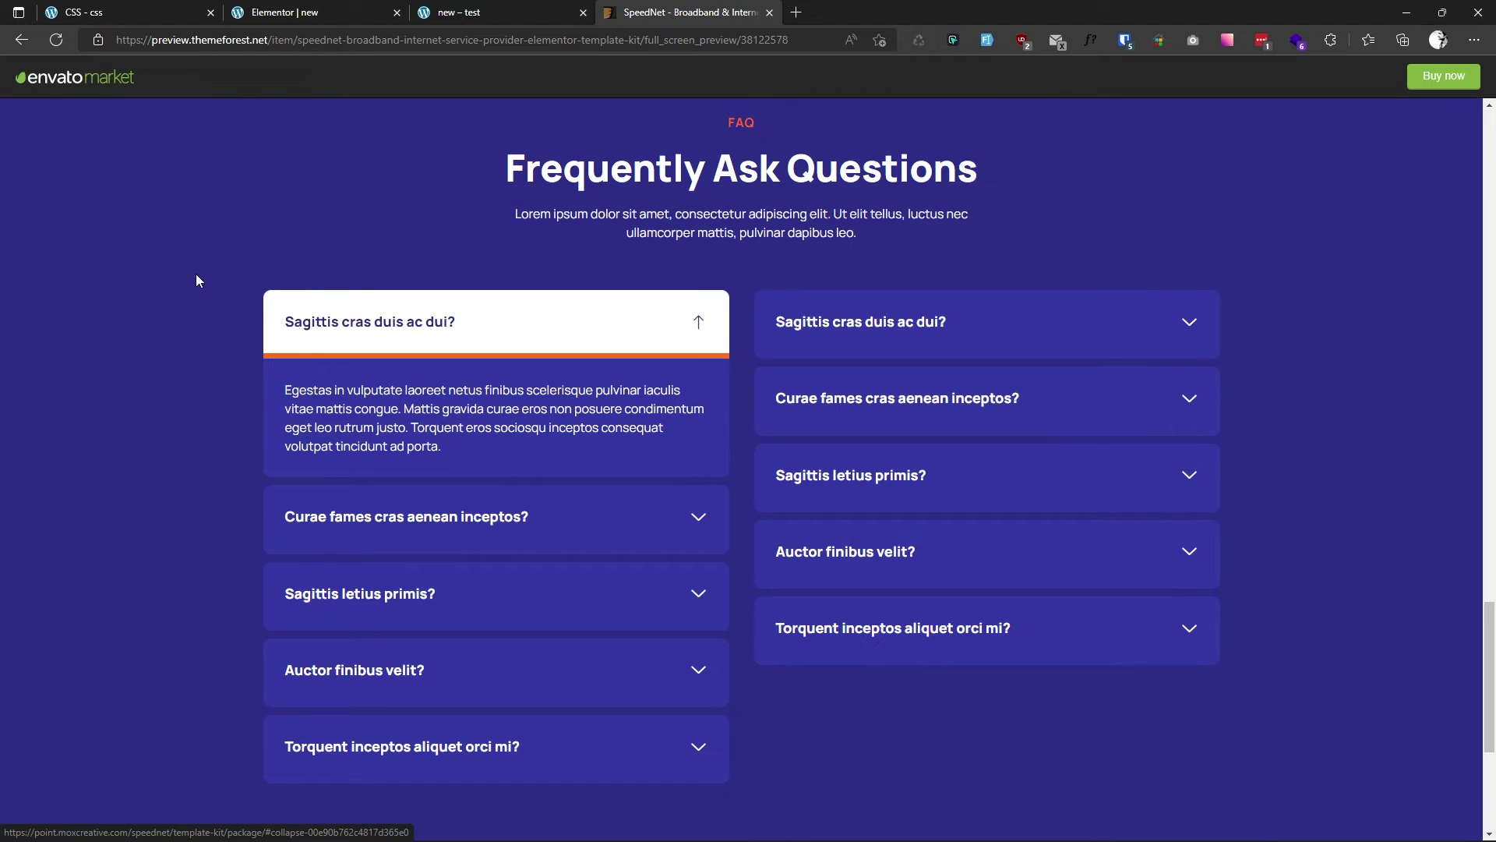
{"action": "left_click", "coordinate": [117, 12]}
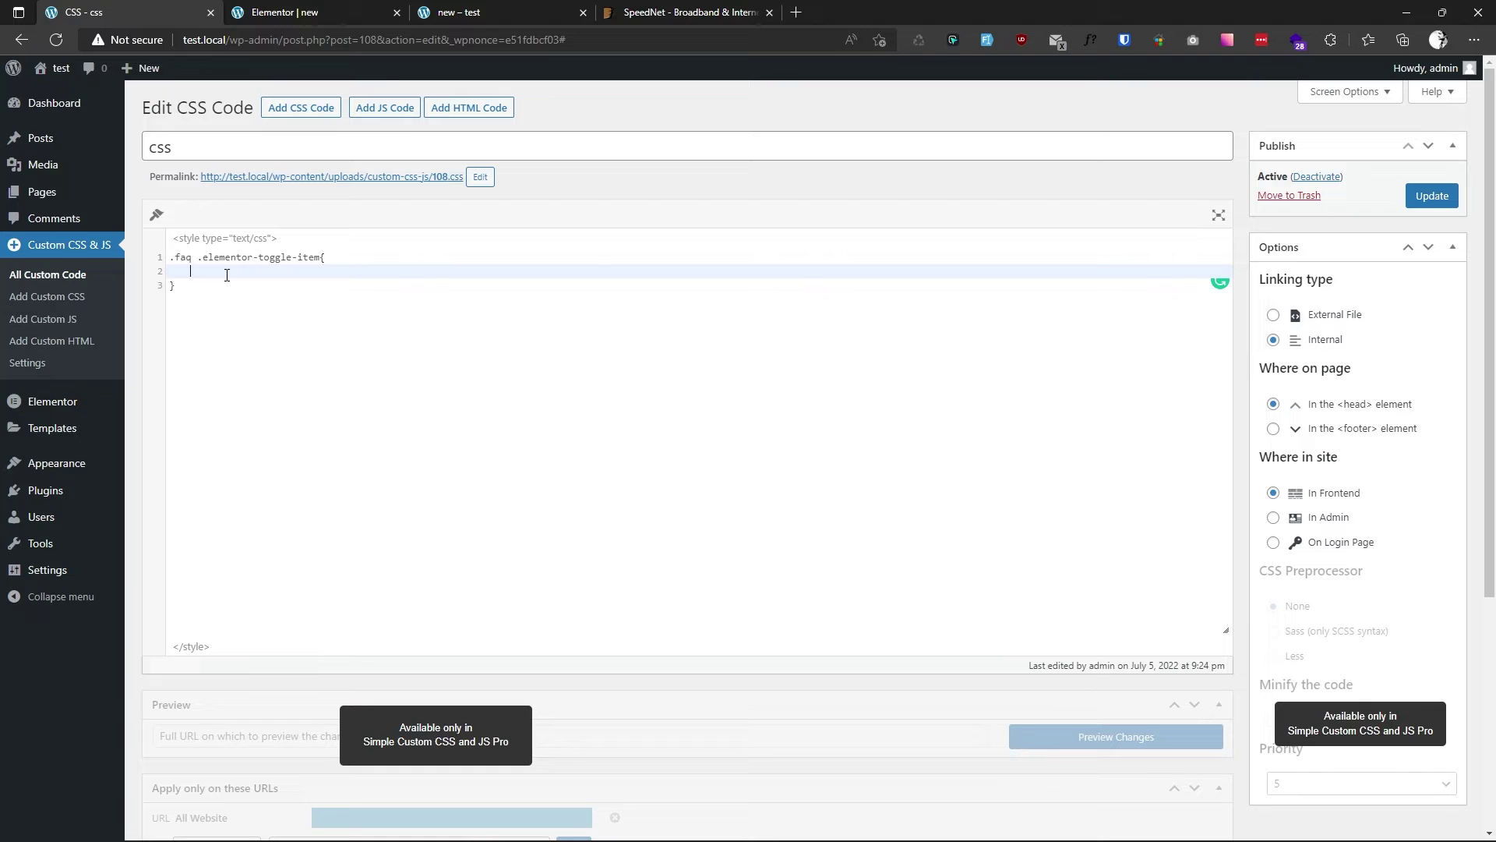
{"action": "type", "text": "order-r"}
{"action": "key", "text": "Return"}
{"action": "type", "text": ":10px !important;"}
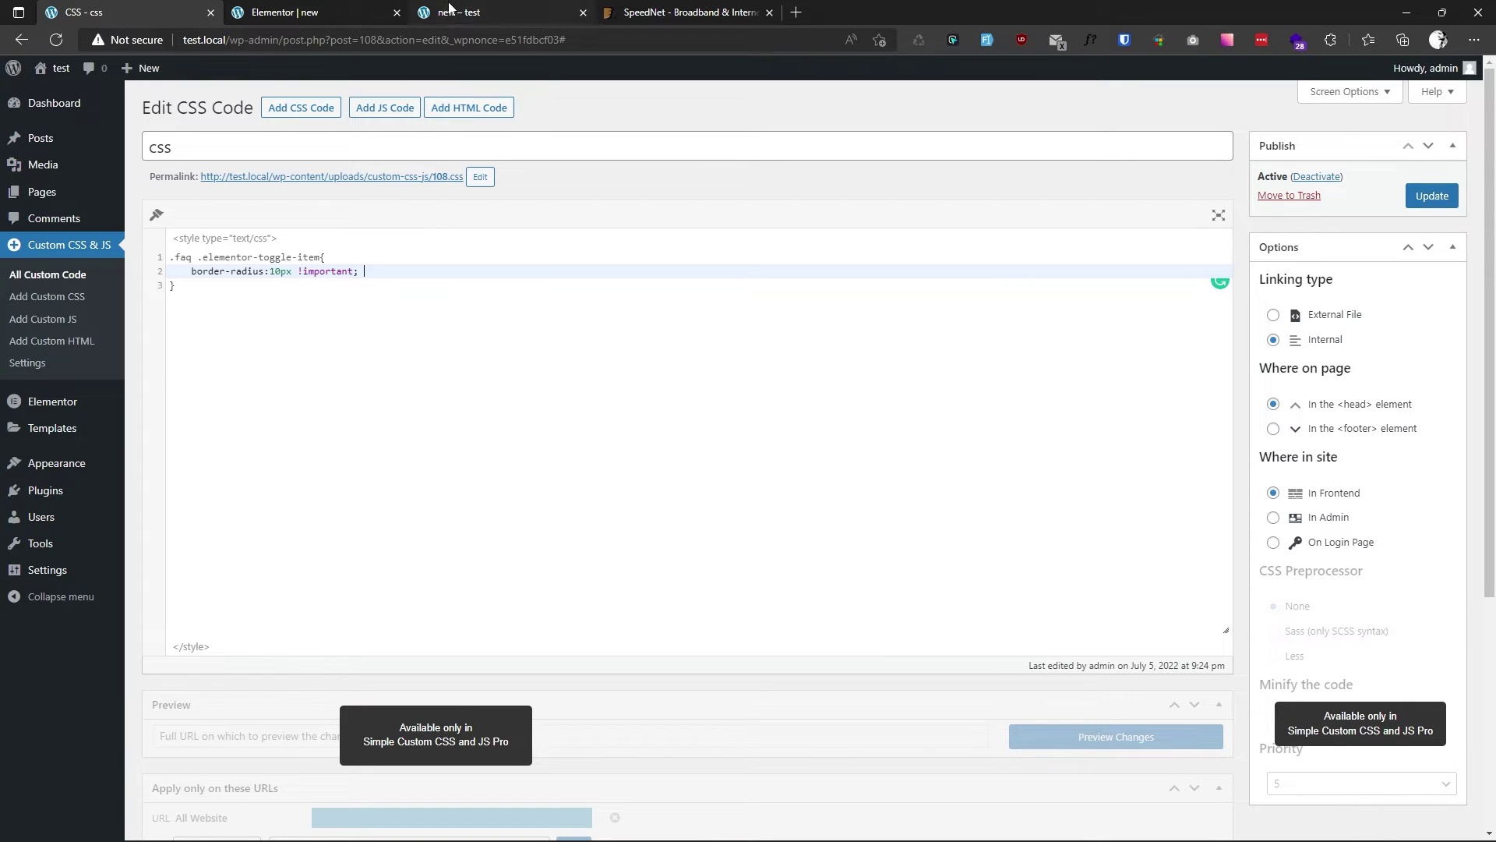
Step: Add margin-bottom: 10px; to the toggle item rule, update the CSS code and check the page preview
{"action": "key", "text": "Return"}
{"action": "type", "text": "ma"}
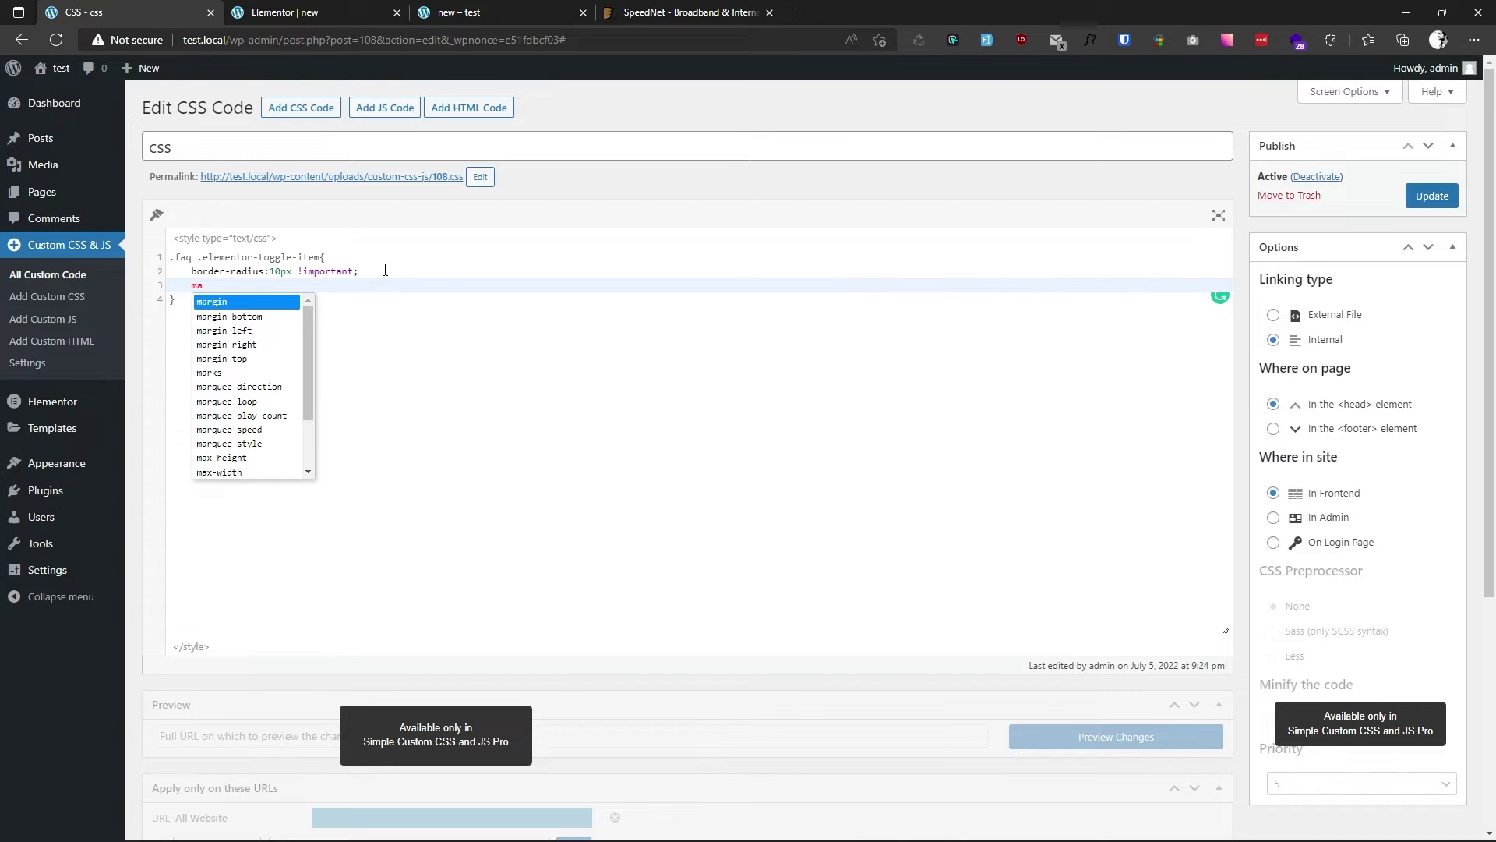
{"action": "key", "text": "Down"}
{"action": "key", "text": "Return"}
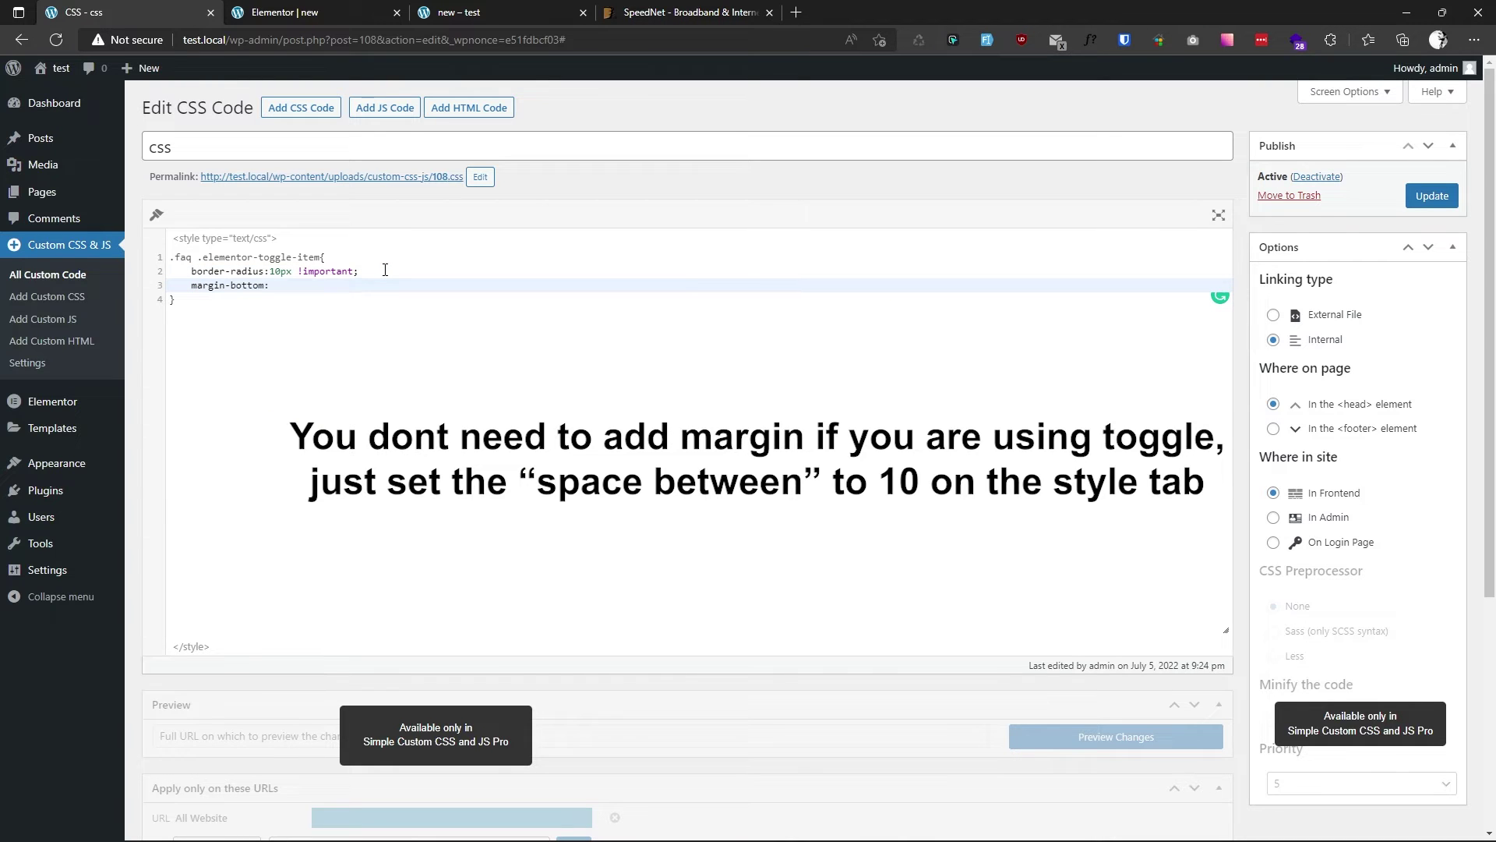
{"action": "type", "text": ": 10px;"}
{"action": "key", "text": "Return"}
{"action": "left_click", "coordinate": [1432, 196]}
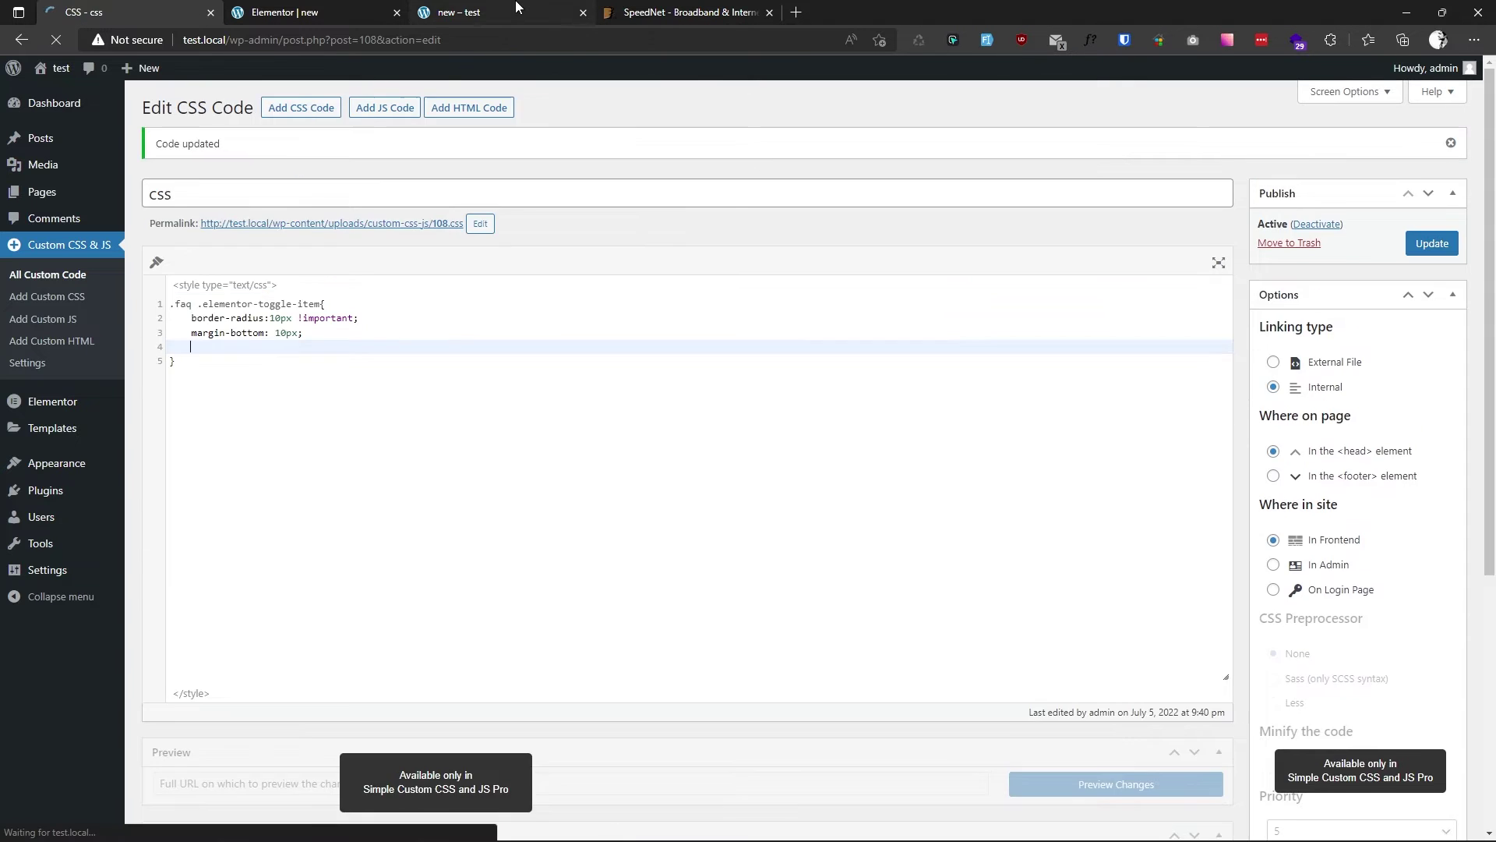
{"action": "left_click", "coordinate": [515, 7]}
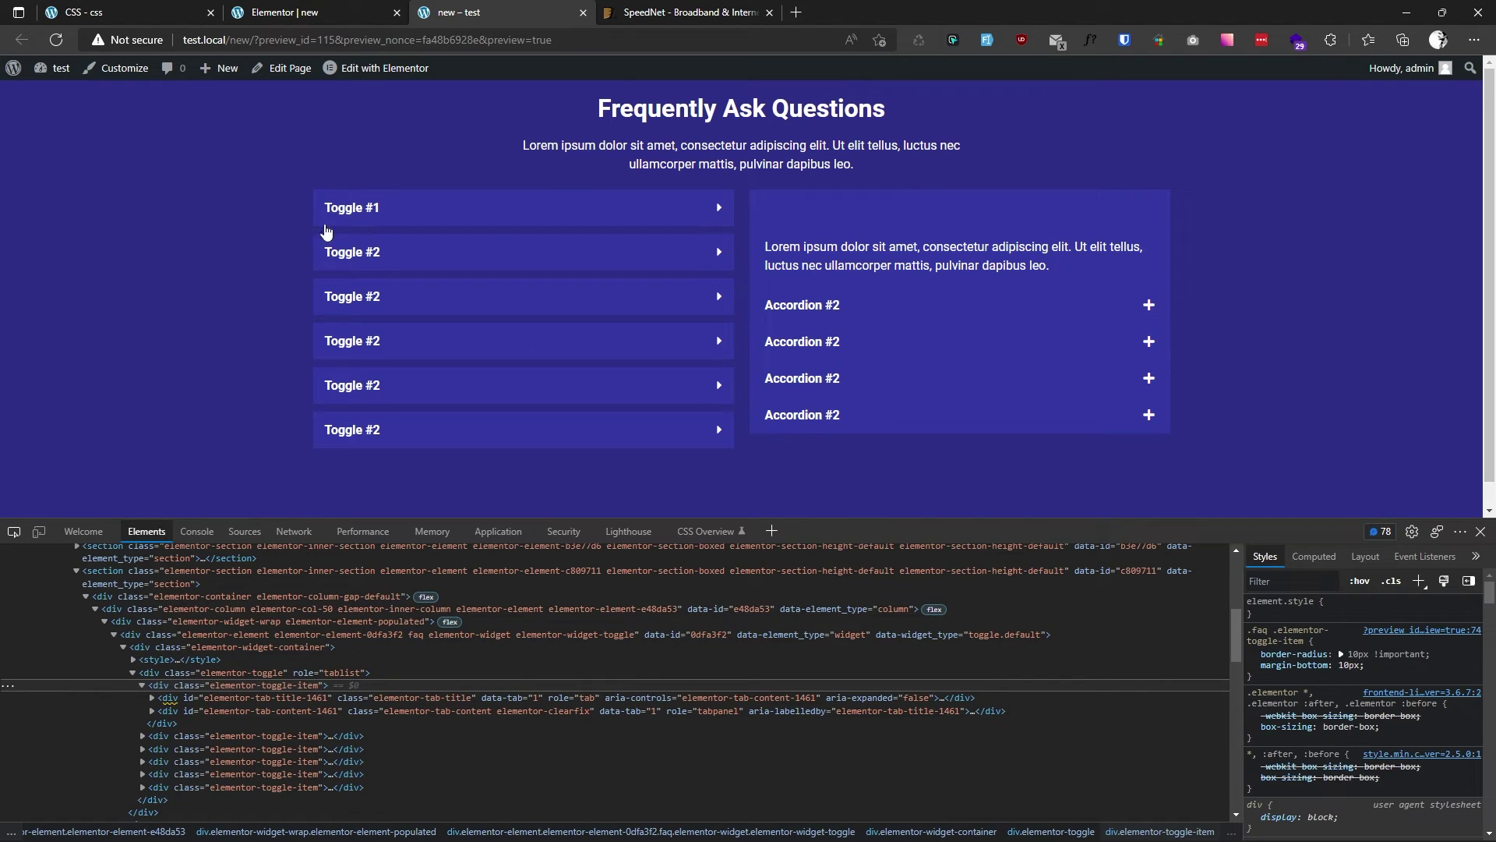
Step: Add overflow:hidden; to the toggle item rule, update the CSS code and reload the page preview
{"action": "left_click", "coordinate": [164, 8]}
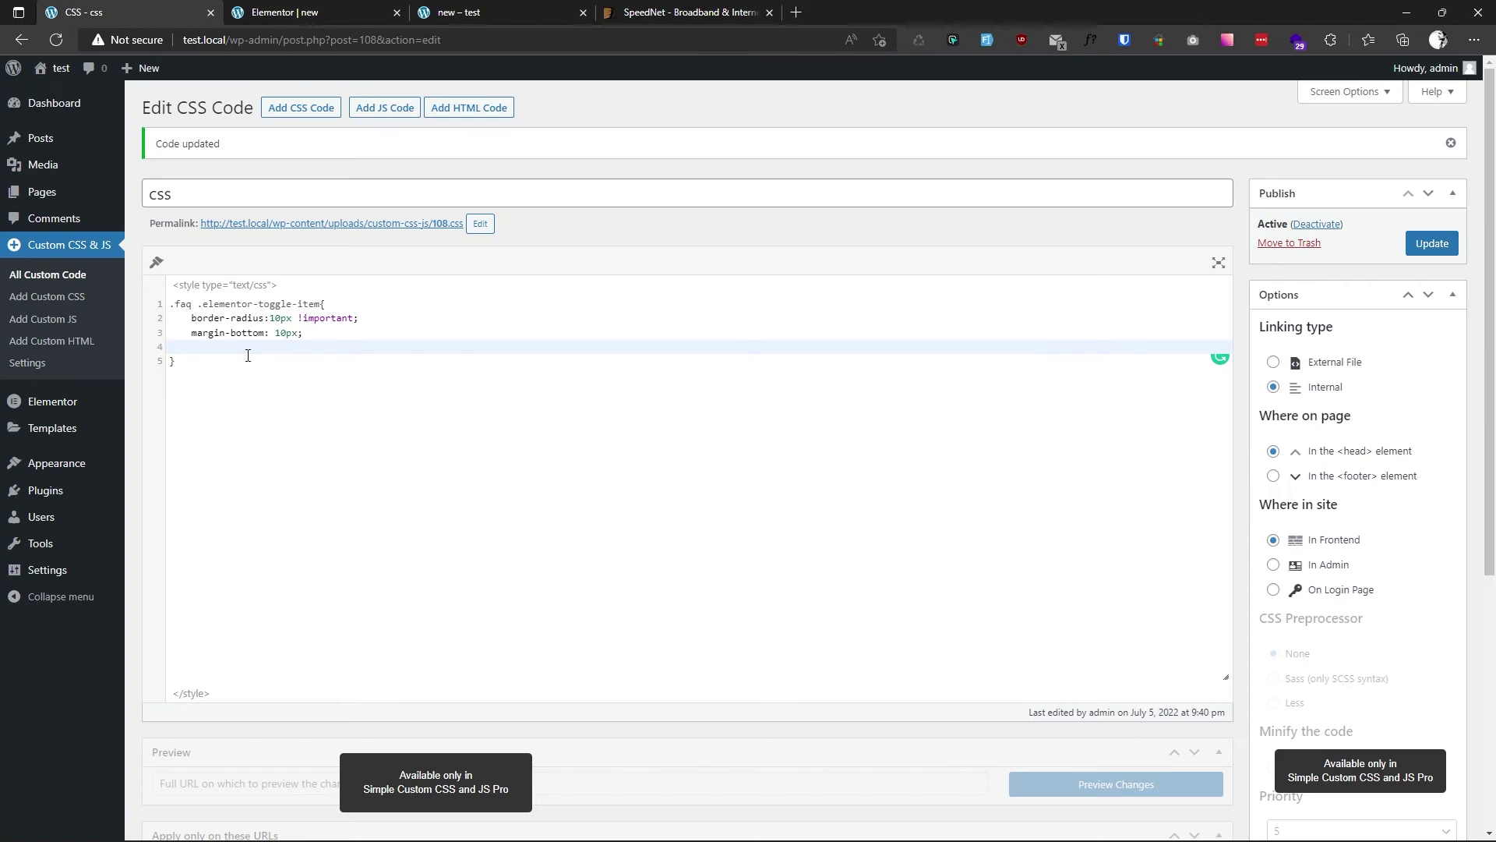
{"action": "type", "text": "ove"}
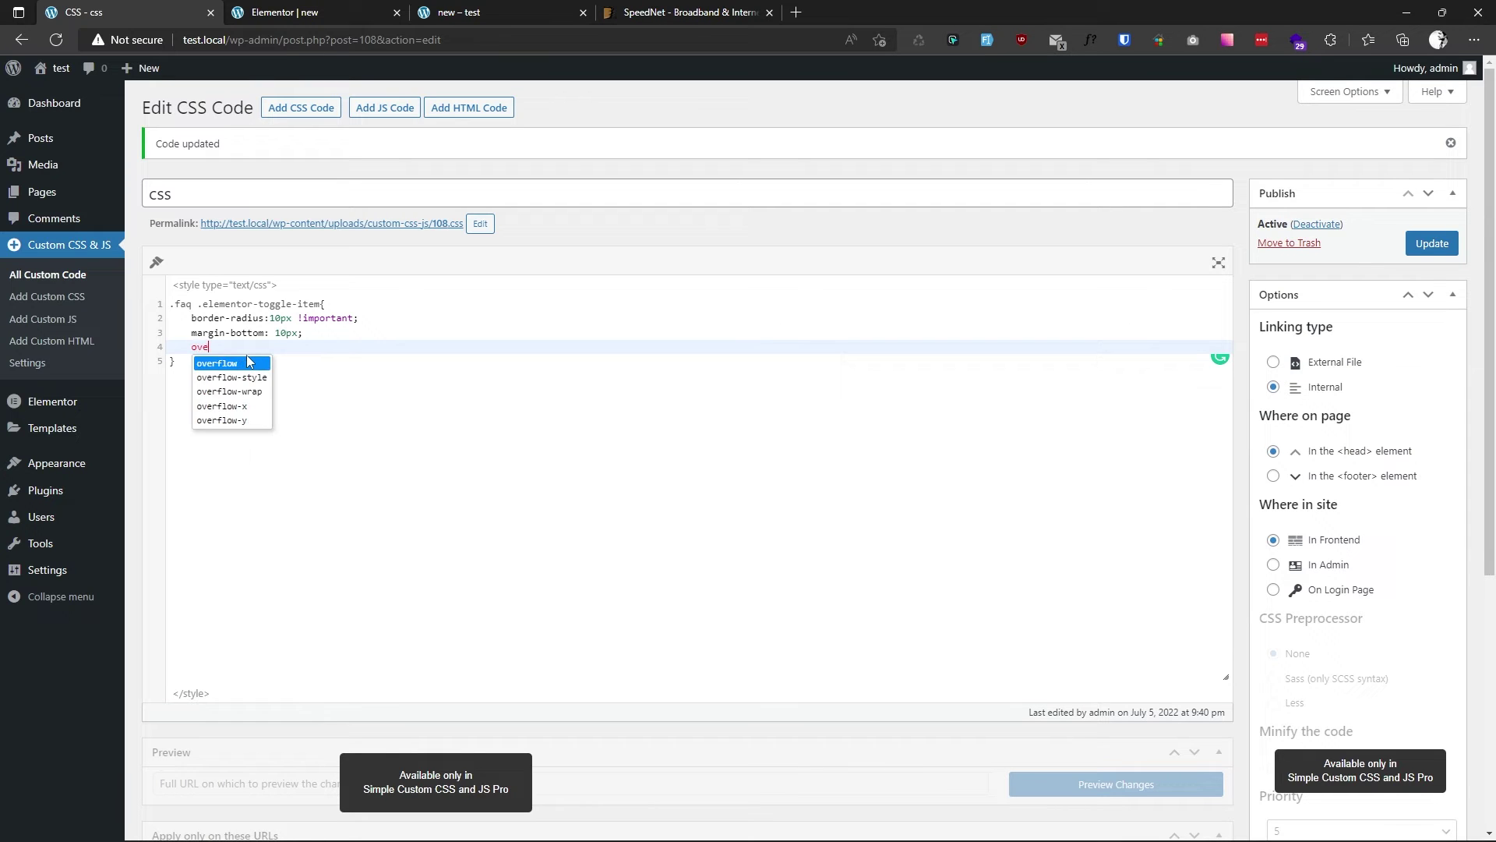
{"action": "type", "text": "rflow:hidden;"}
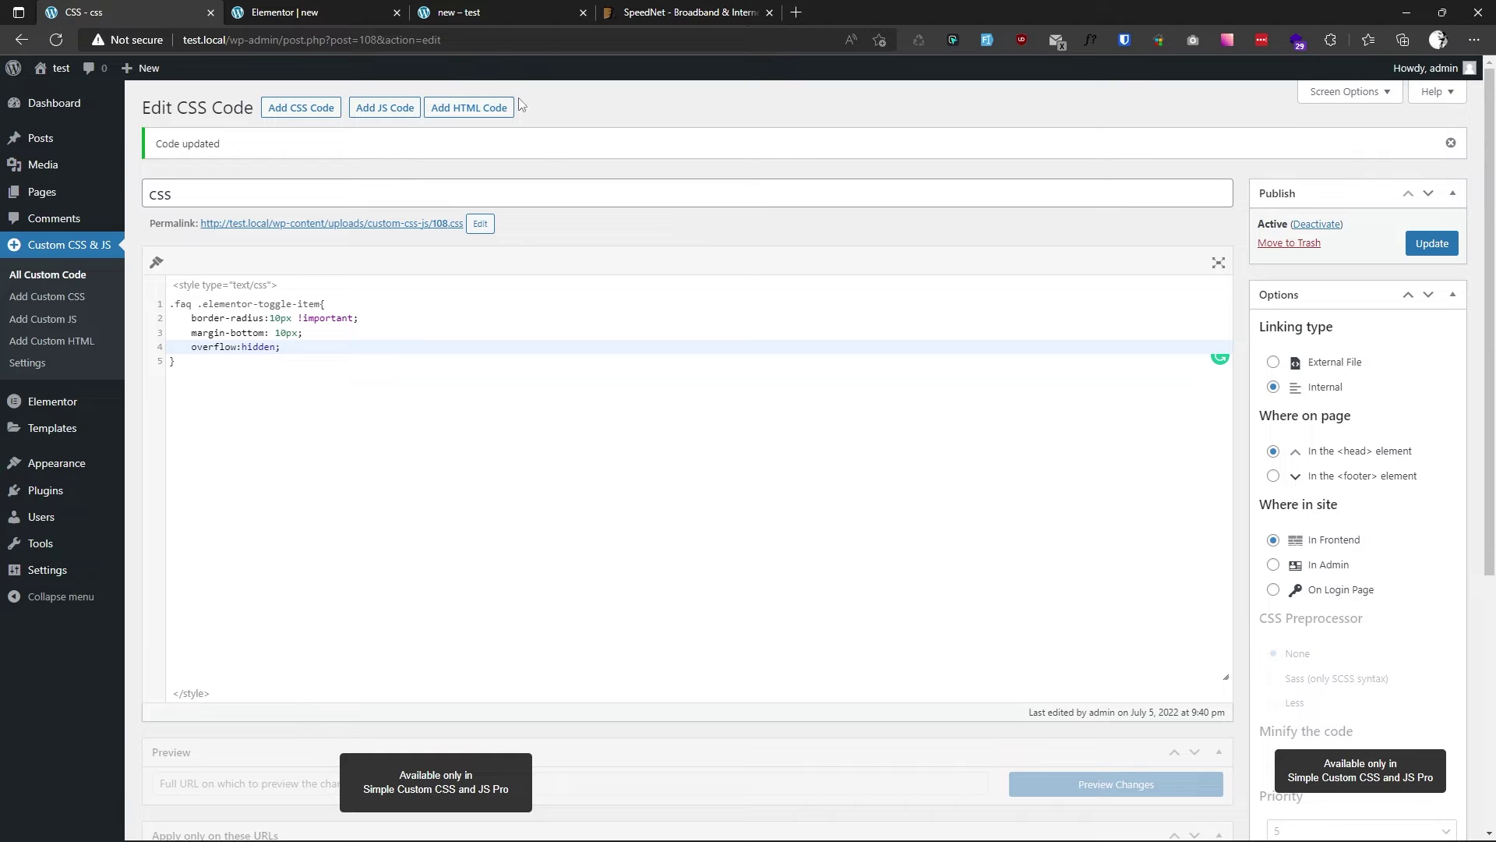
{"action": "left_click", "coordinate": [451, 12]}
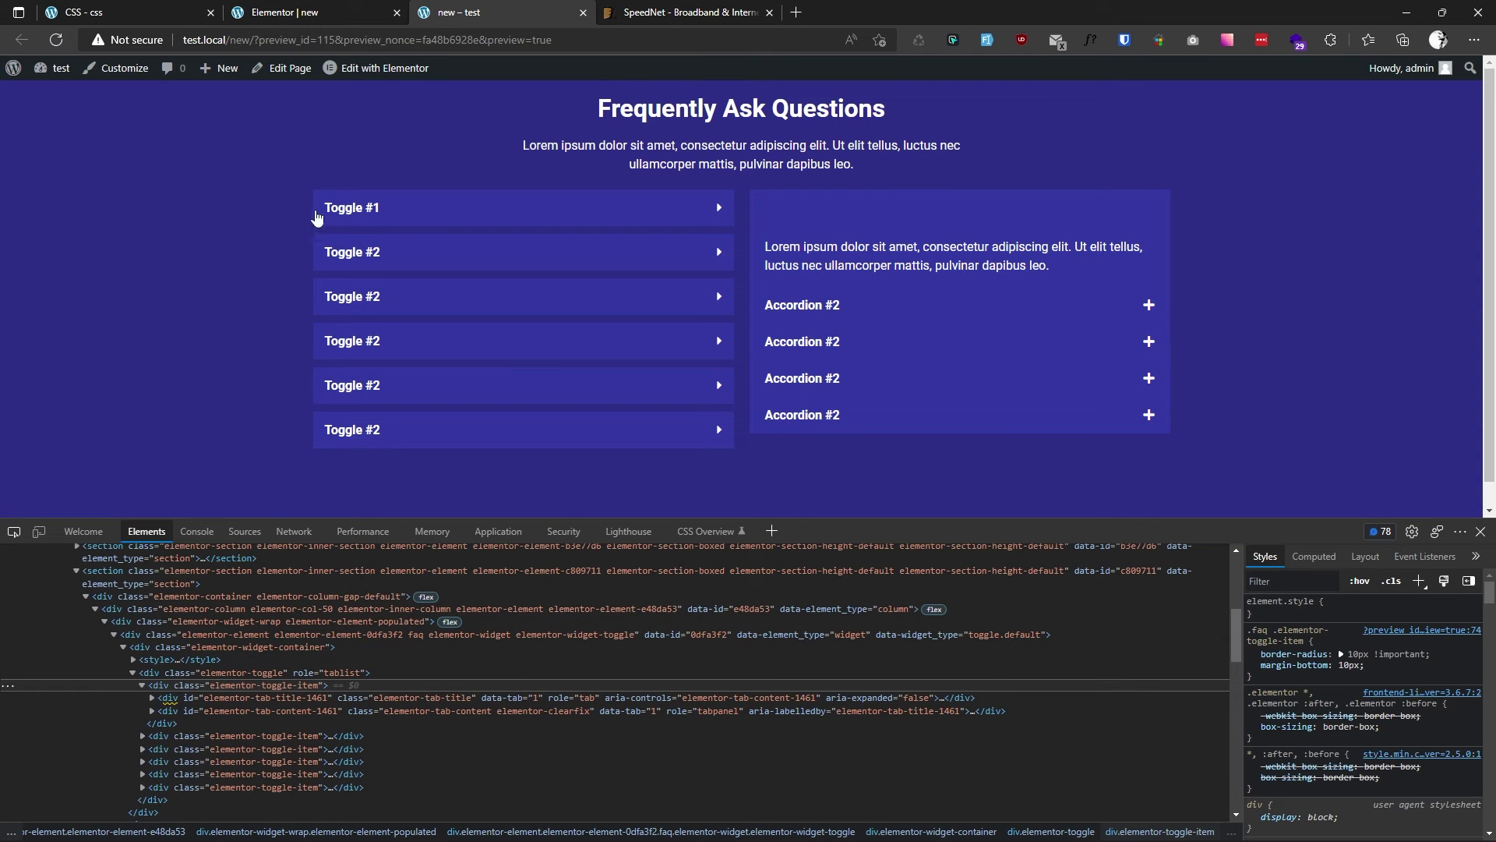
{"action": "left_click", "coordinate": [85, 12]}
{"action": "left_click", "coordinate": [1431, 243]}
{"action": "left_click", "coordinate": [450, 11]}
{"action": "key", "text": "F5"}
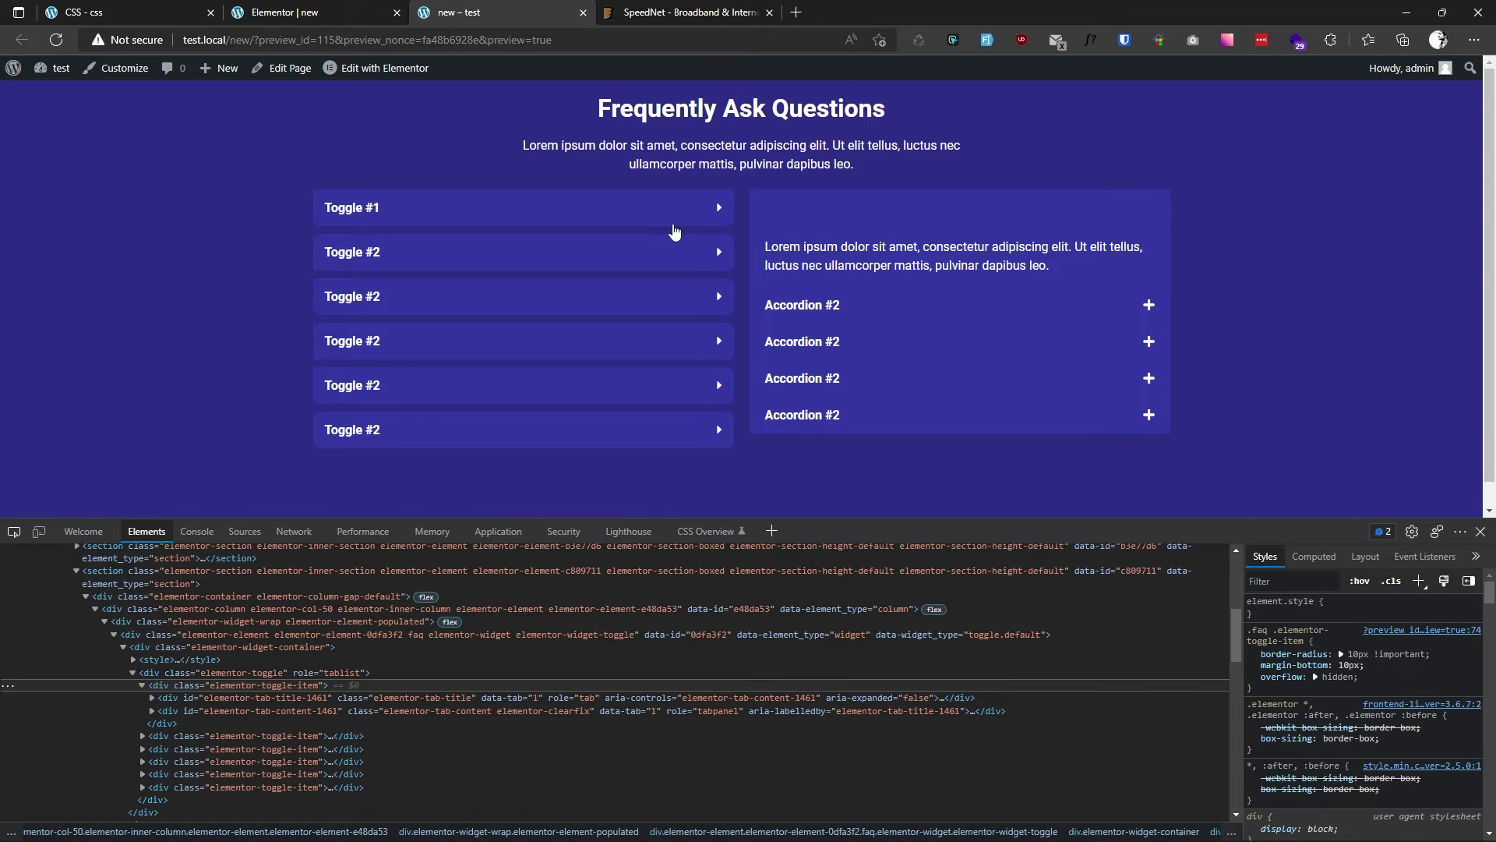
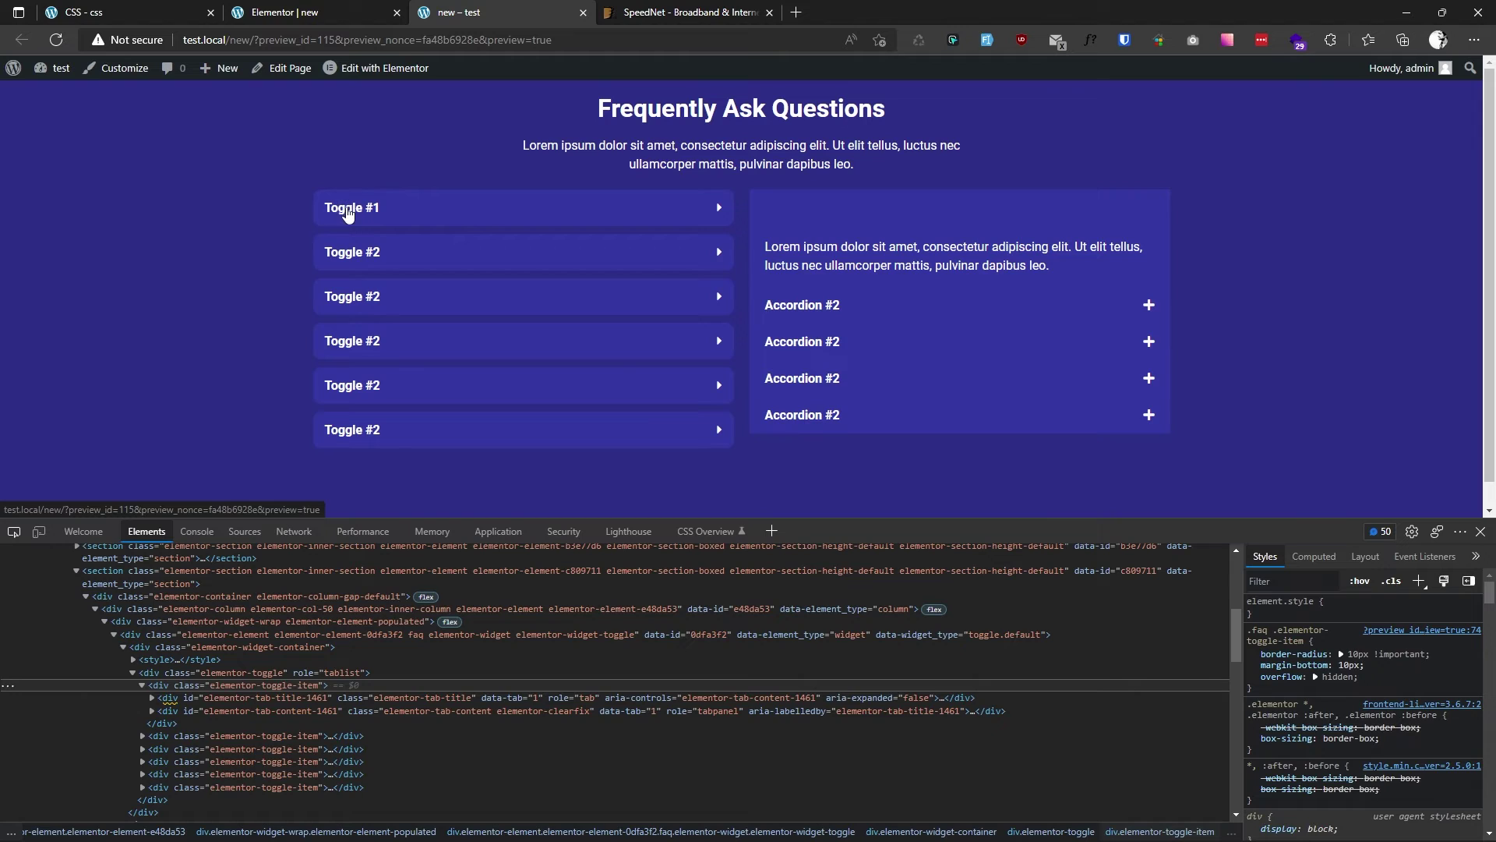
Step: Expand the first toggle in the preview, inspect its title and select the class names elementor-tab-title elementor-active for copying
{"action": "left_click", "coordinate": [390, 209]}
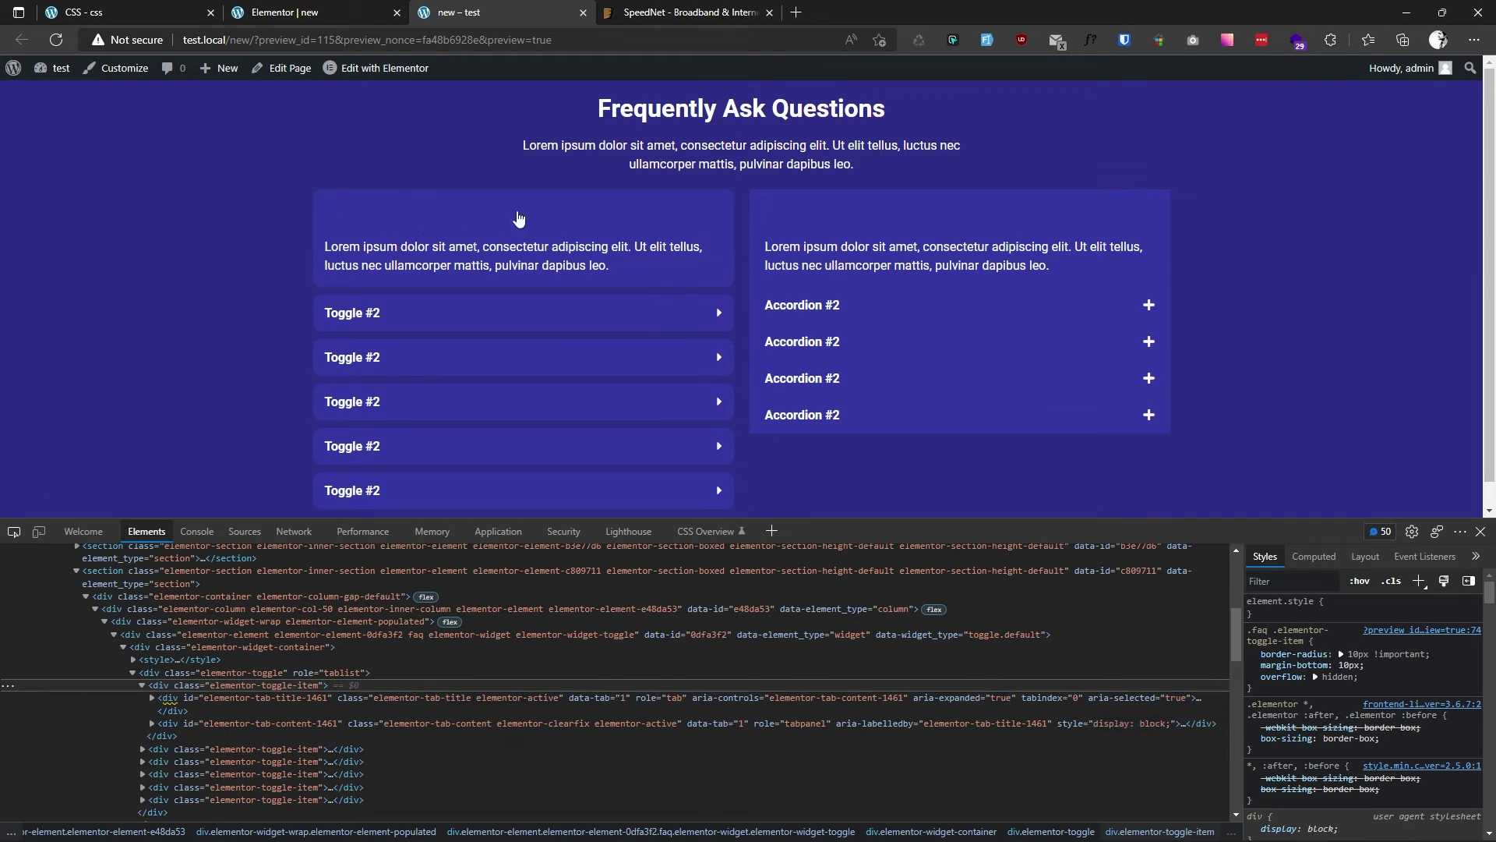
{"action": "right_click", "coordinate": [421, 221]}
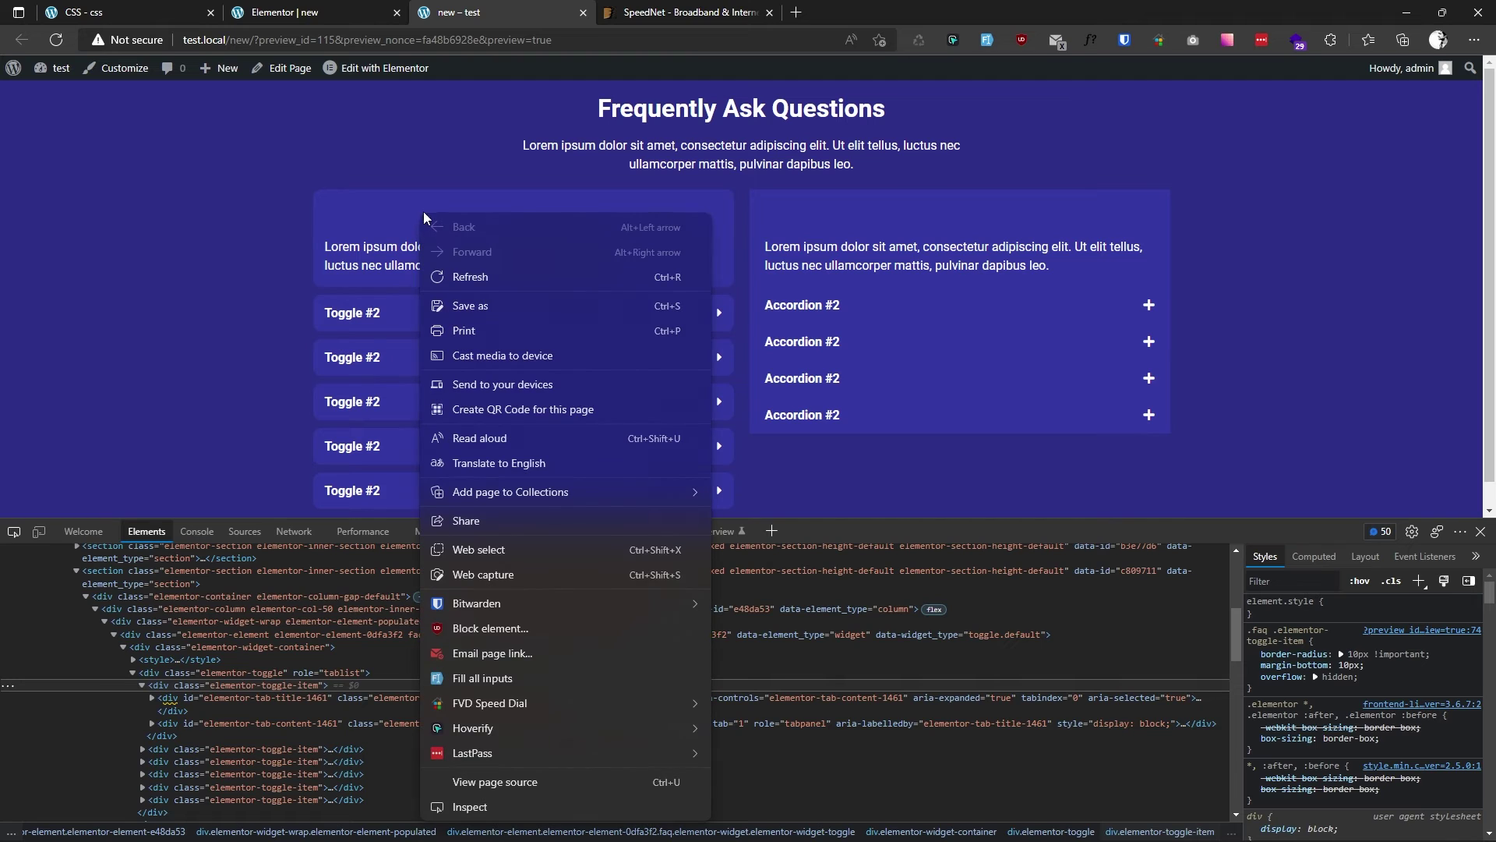
{"action": "left_click", "coordinate": [468, 806]}
{"action": "left_click", "coordinate": [253, 685]}
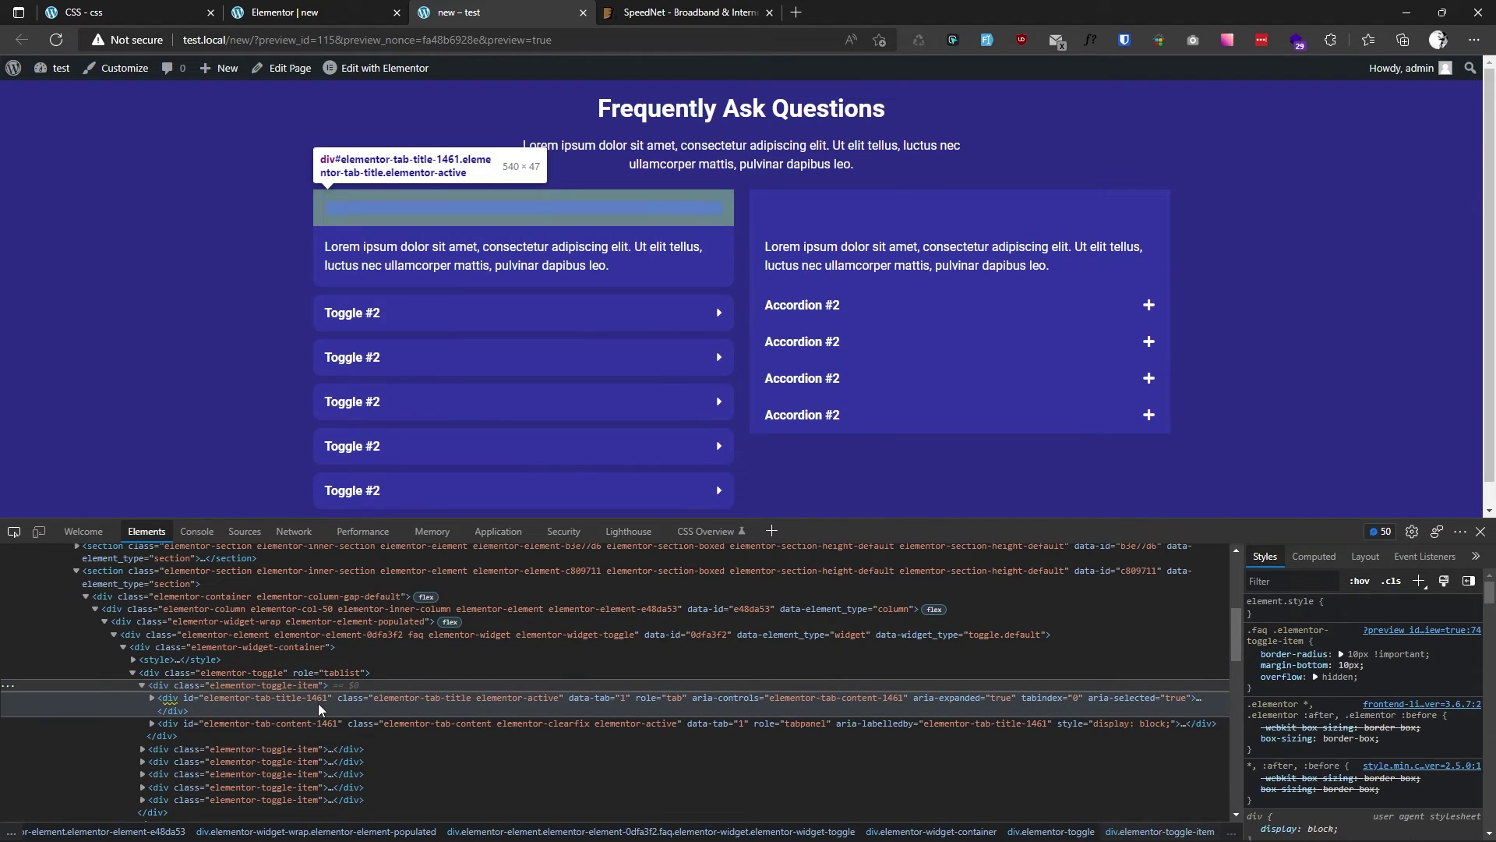
{"action": "left_click", "coordinate": [217, 698]}
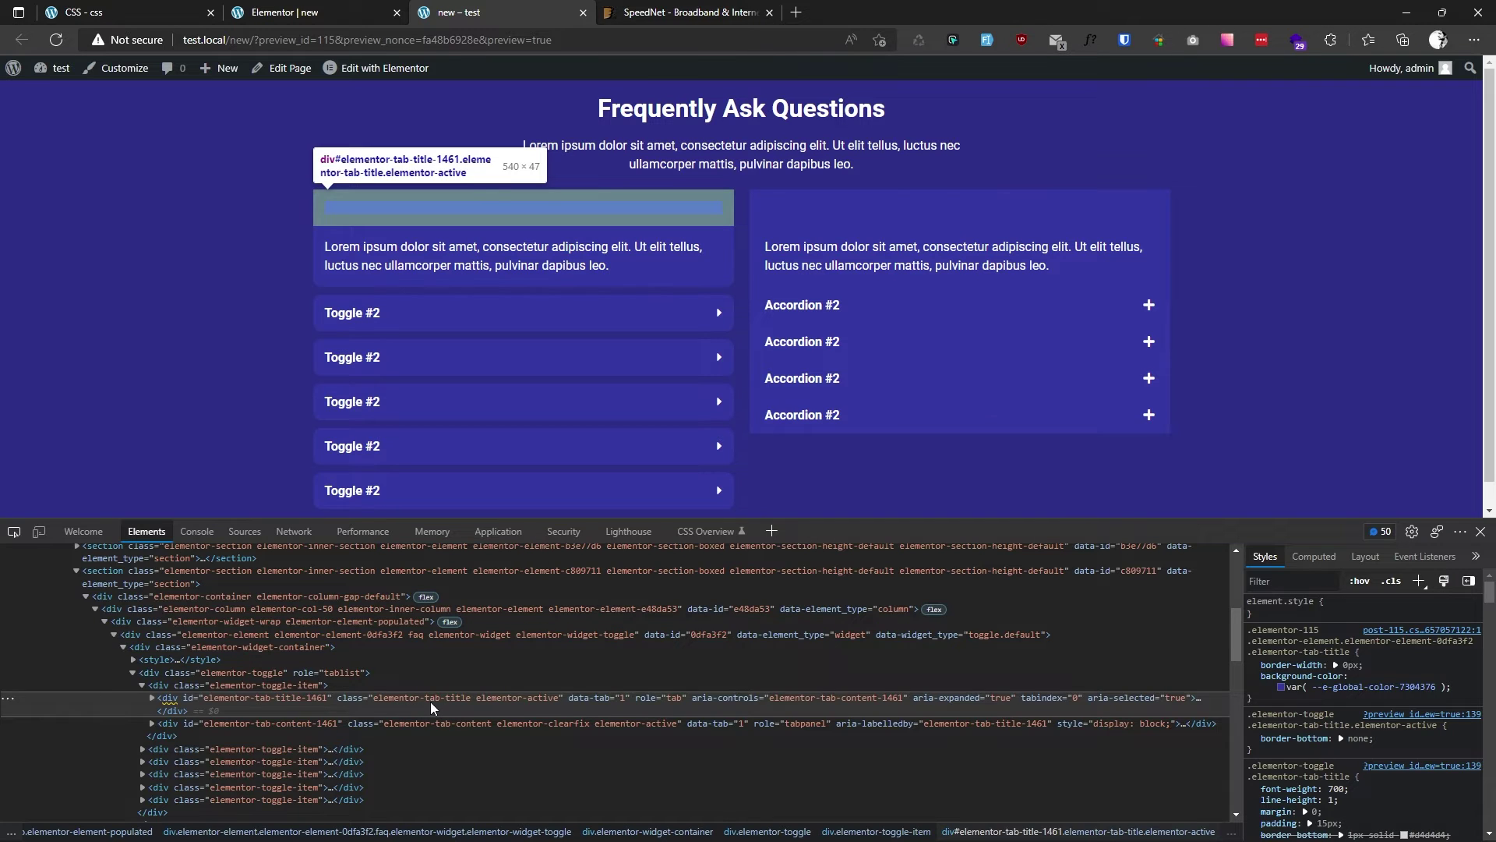
{"action": "double_click", "coordinate": [470, 701]}
{"action": "left_click_drag", "start_coordinate": [471, 701], "coordinate": [373, 706]}
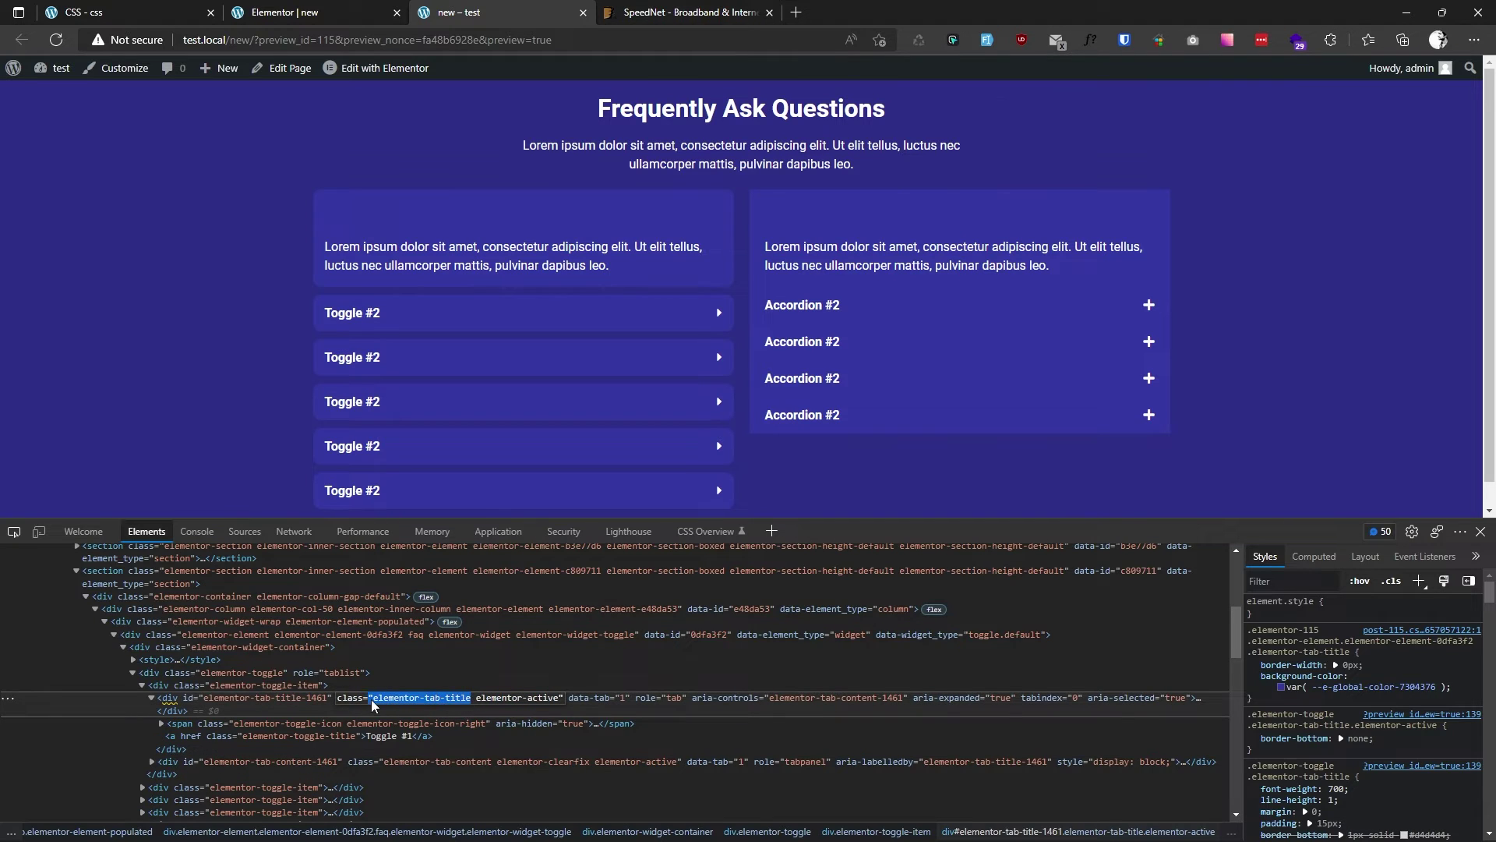
{"action": "left_click", "coordinate": [549, 705]}
{"action": "left_click_drag", "start_coordinate": [558, 705], "coordinate": [476, 704]}
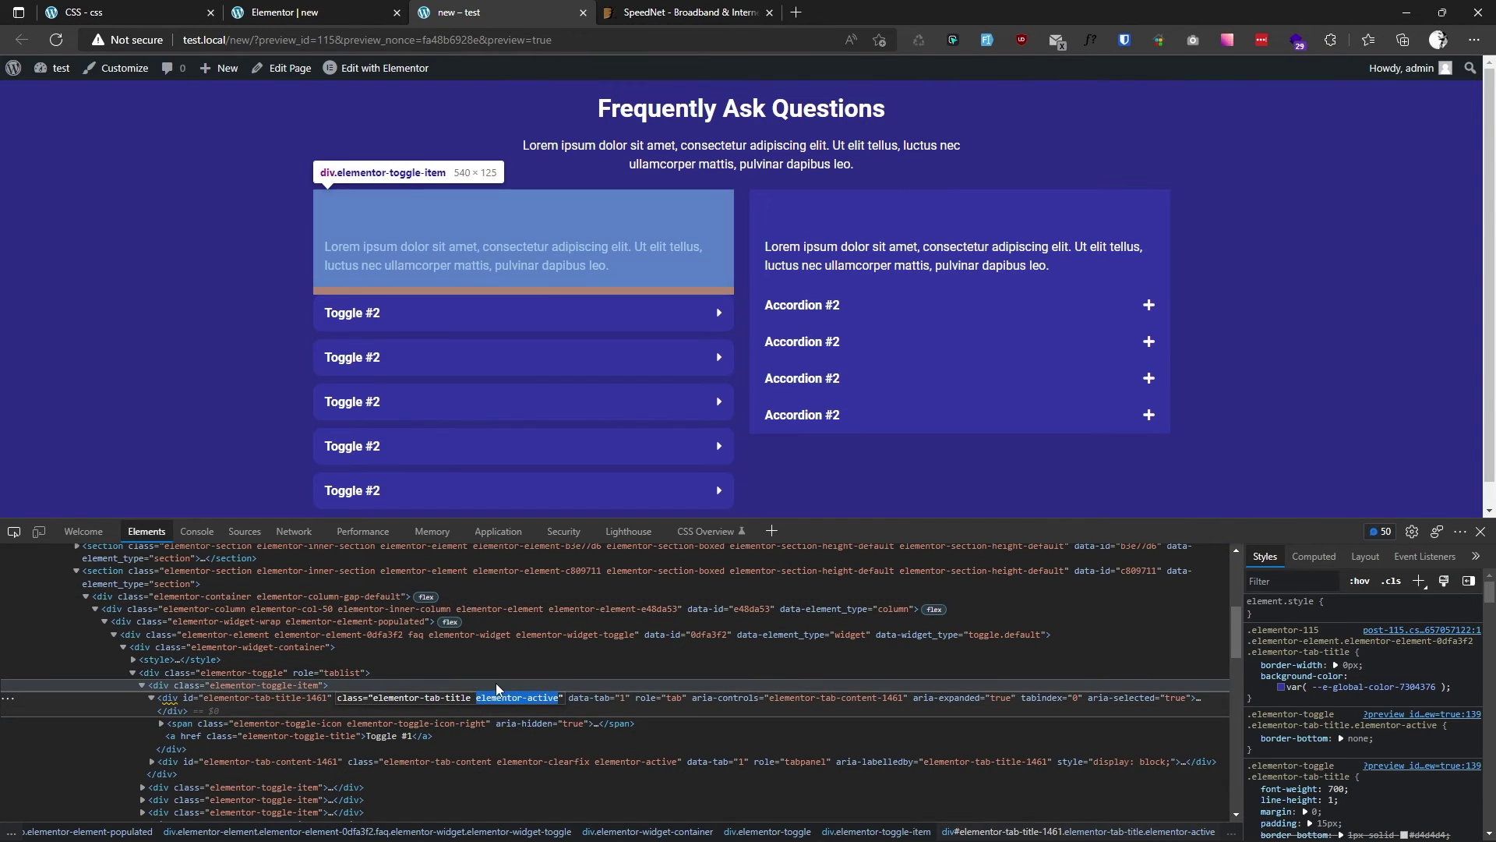
{"action": "triple_click", "coordinate": [466, 701]}
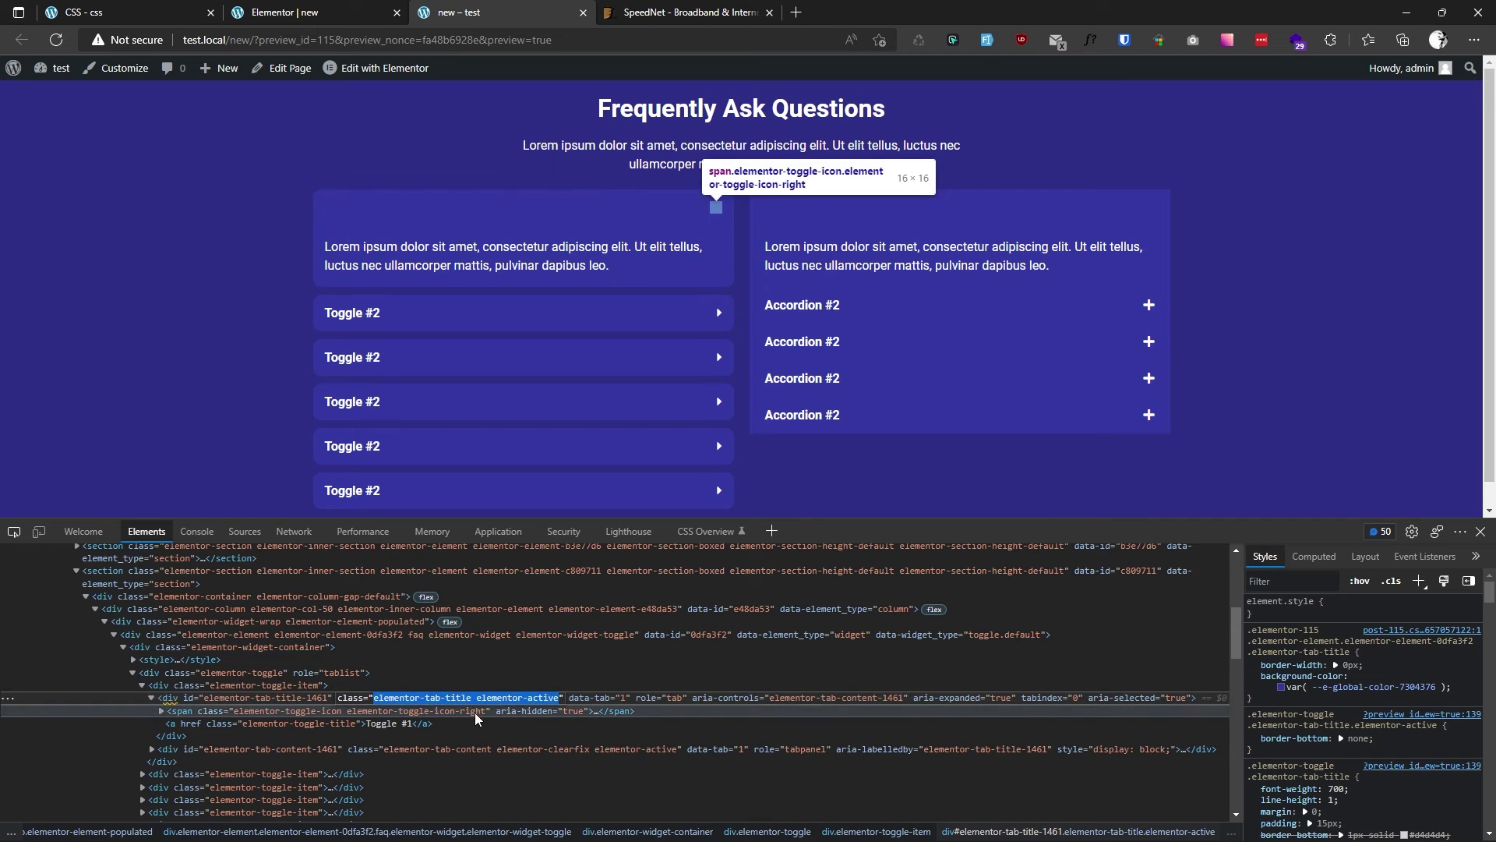
Step: Add an empty rule for .faq .elementor-tab-title.elementor-active below the toggle item rule in the custom CSS code
{"action": "left_click", "coordinate": [132, 12]}
{"action": "left_click", "coordinate": [203, 360]}
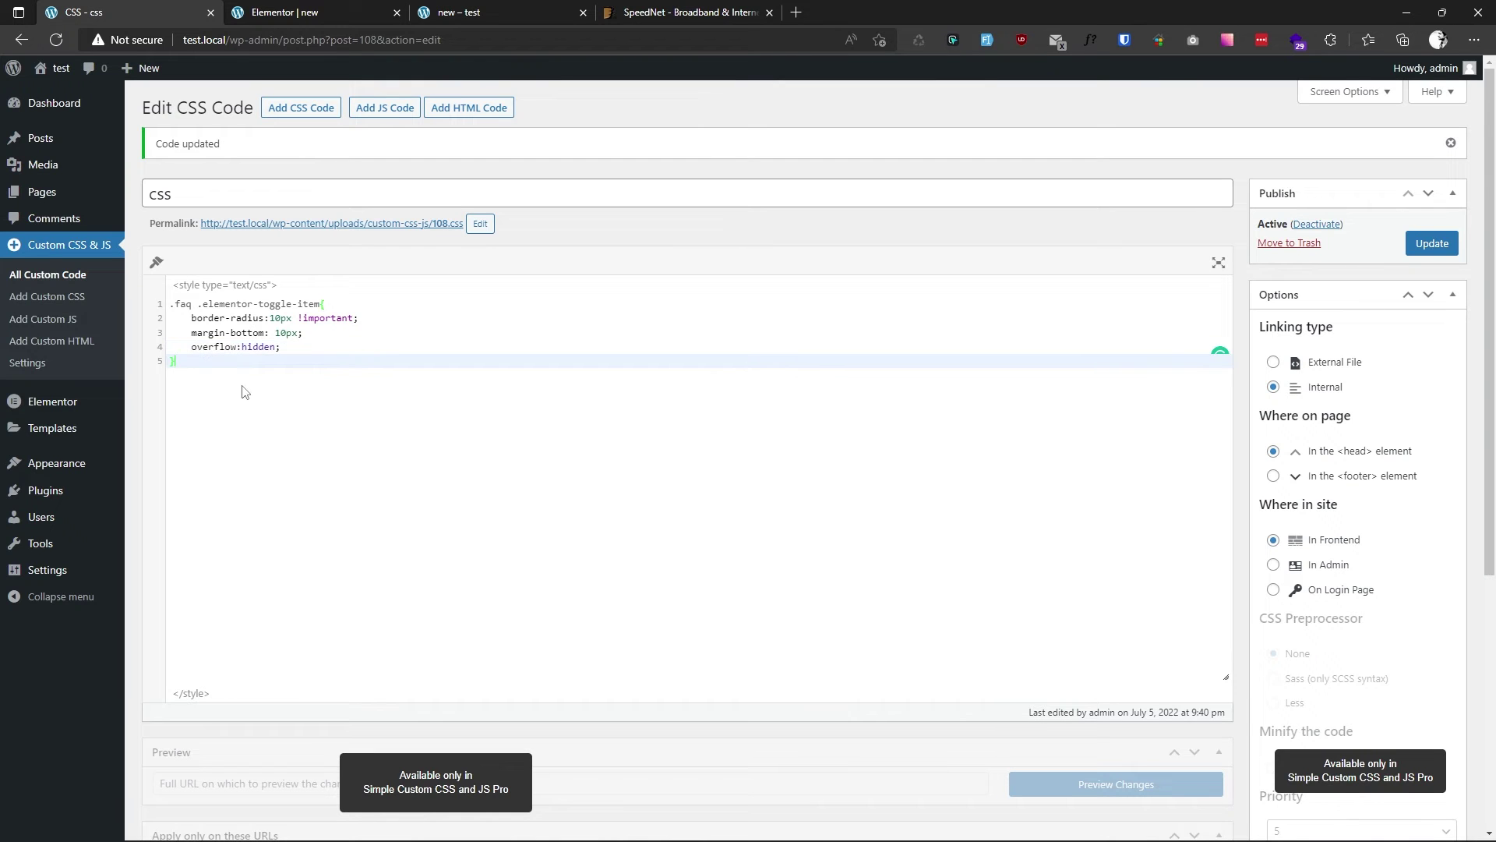
{"action": "key", "text": "Return"}
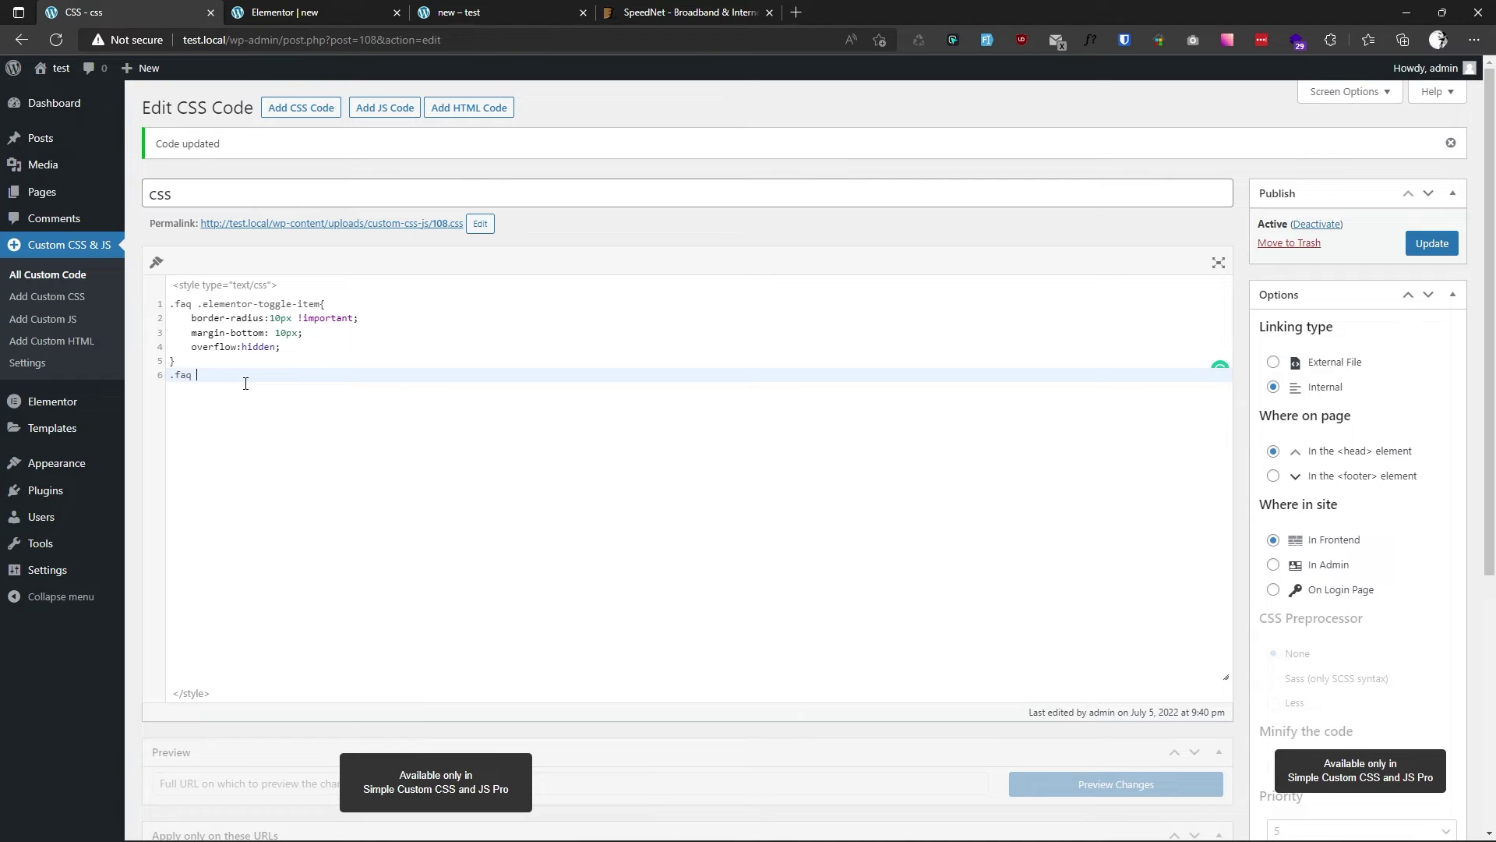
{"action": "type", "text": ".faq"}
{"action": "type", "text": ".elementor-tab-title elementor-active"}
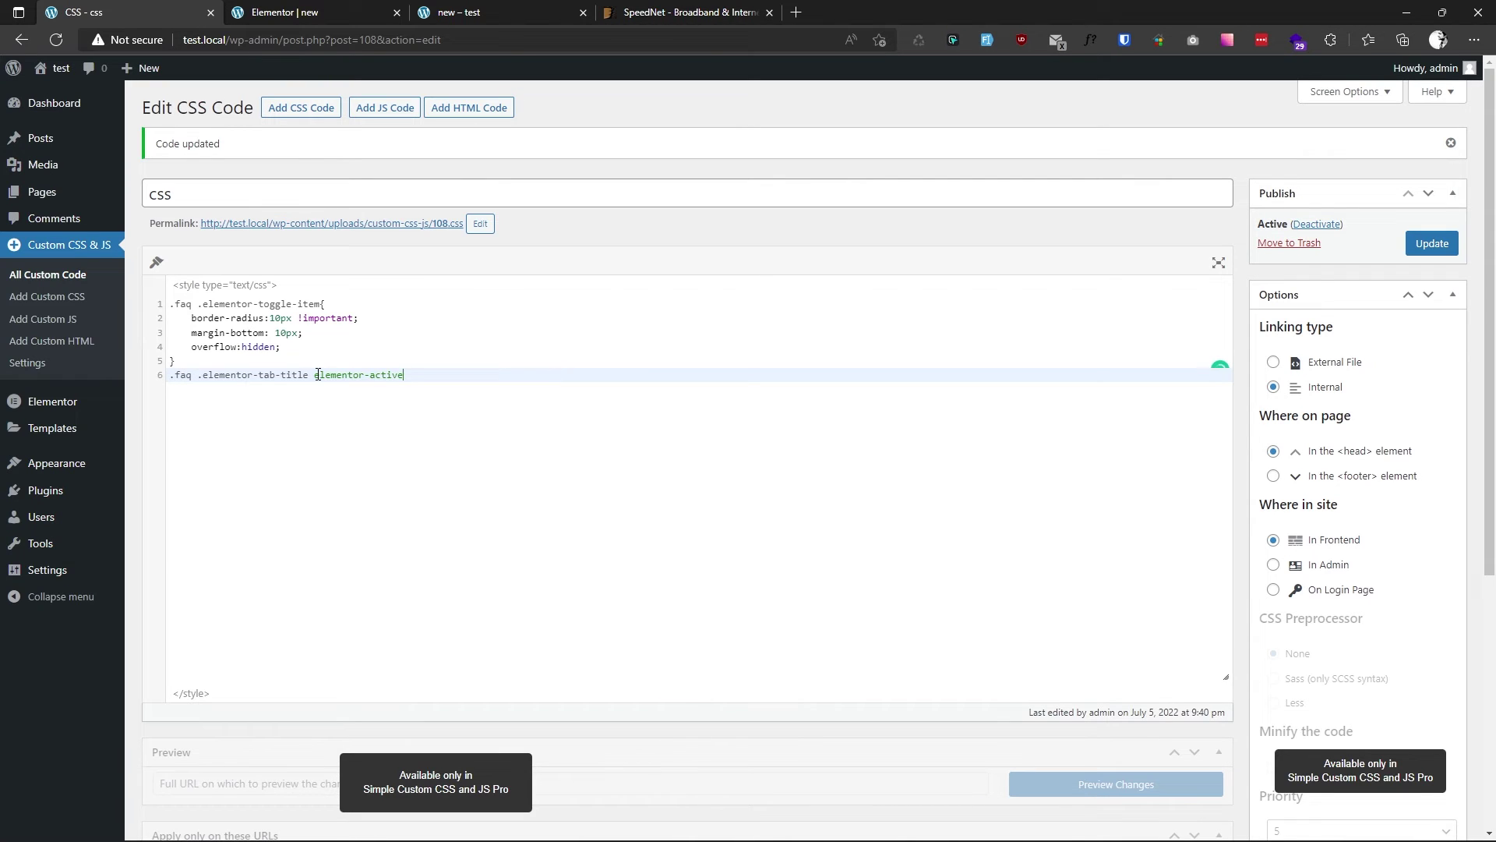
{"action": "left_click", "coordinate": [314, 396]}
{"action": "key", "text": "BackSpace"}
{"action": "type", "text": "."}
{"action": "left_click", "coordinate": [415, 378]}
{"action": "type", "text": "{"}
{"action": "key", "text": "Return"}
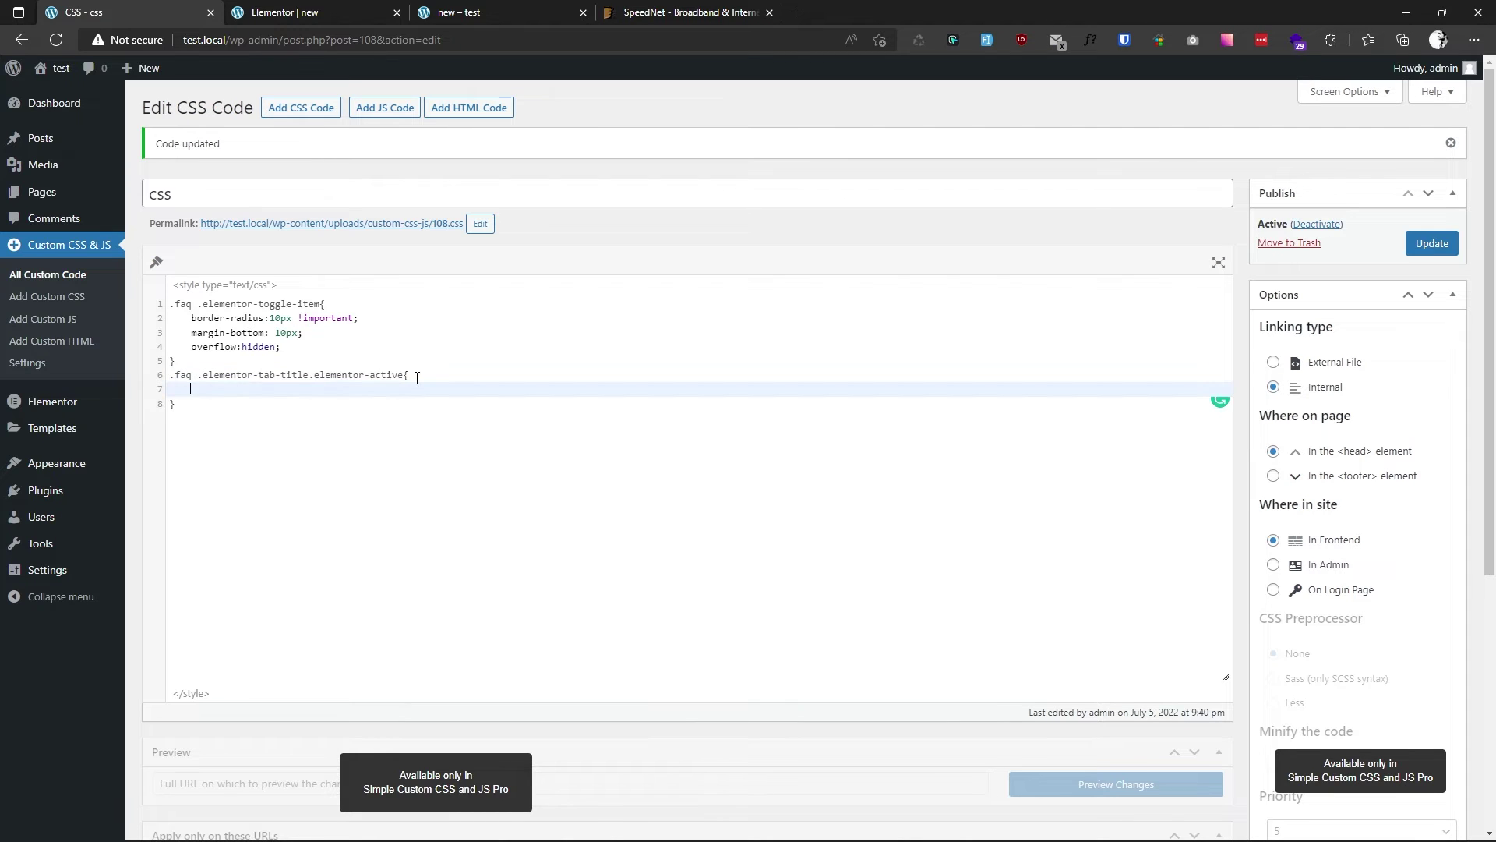
{"action": "double_click", "coordinate": [186, 376]}
{"action": "left_click_drag", "start_coordinate": [225, 376], "coordinate": [296, 376]}
{"action": "double_click", "coordinate": [339, 377]}
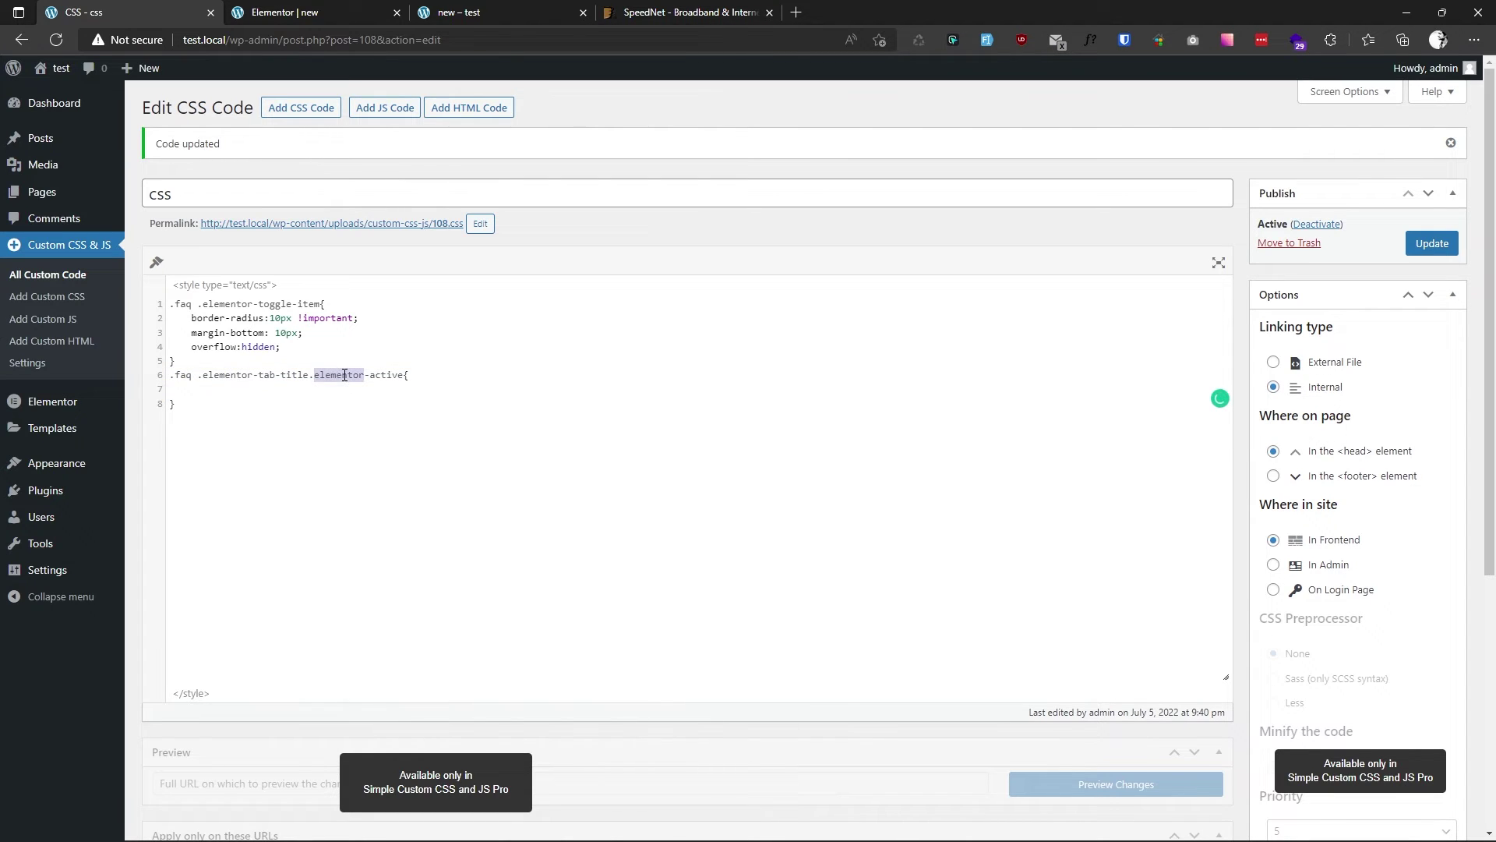
{"action": "left_click", "coordinate": [264, 399]}
{"action": "left_click", "coordinate": [226, 392]}
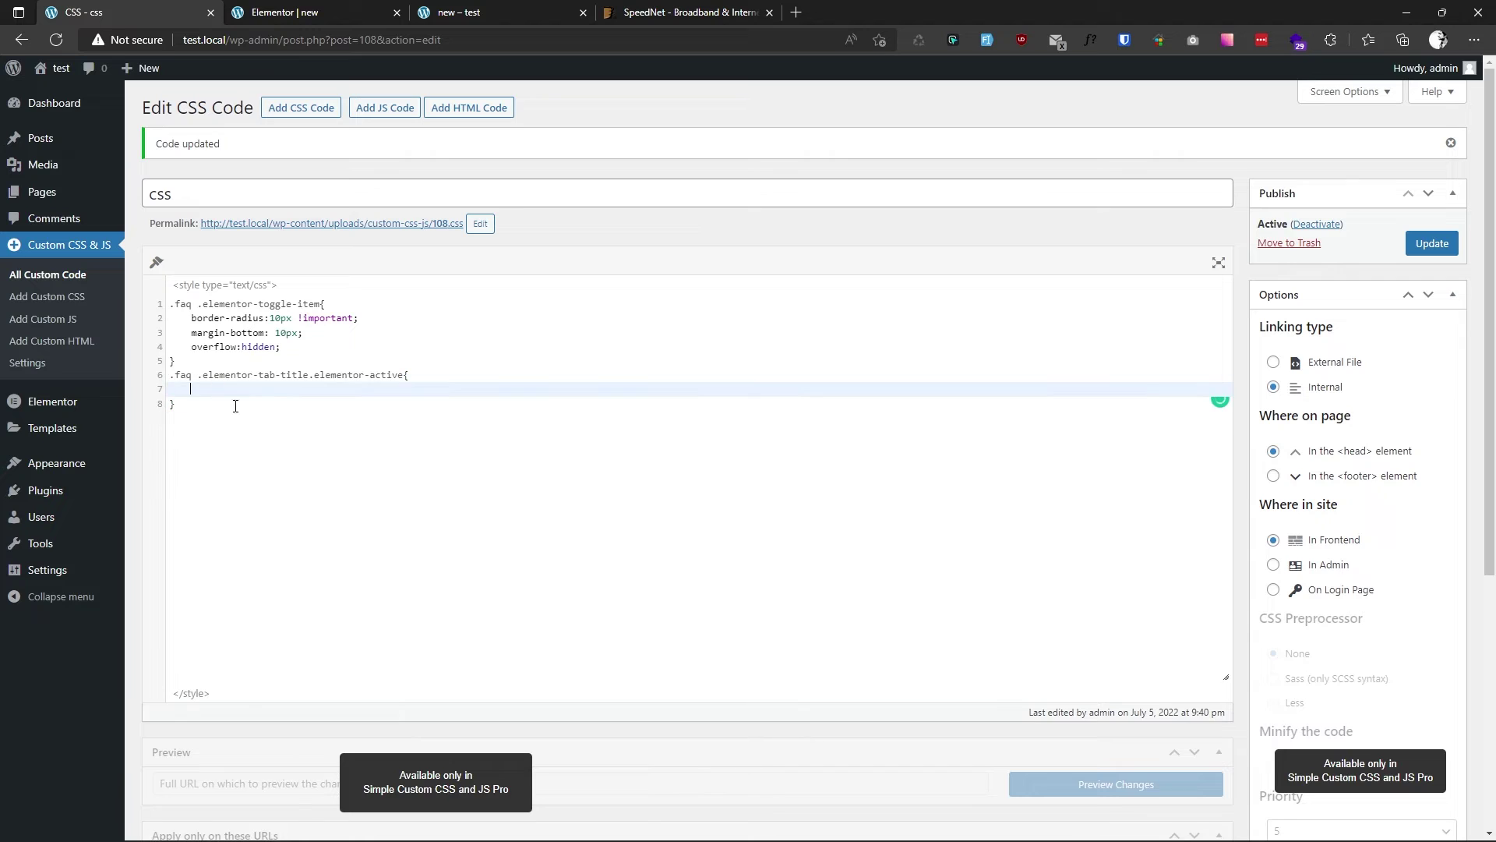
{"action": "left_click_drag", "start_coordinate": [309, 378], "coordinate": [337, 377]}
{"action": "left_click", "coordinate": [327, 392]}
{"action": "left_click_drag", "start_coordinate": [201, 376], "coordinate": [402, 373]}
Step: Add background-color: #fff!important; to the .faq .elementor-tab-title.elementor-active rule
{"action": "left_click", "coordinate": [223, 392]}
{"action": "type", "text": "bac"}
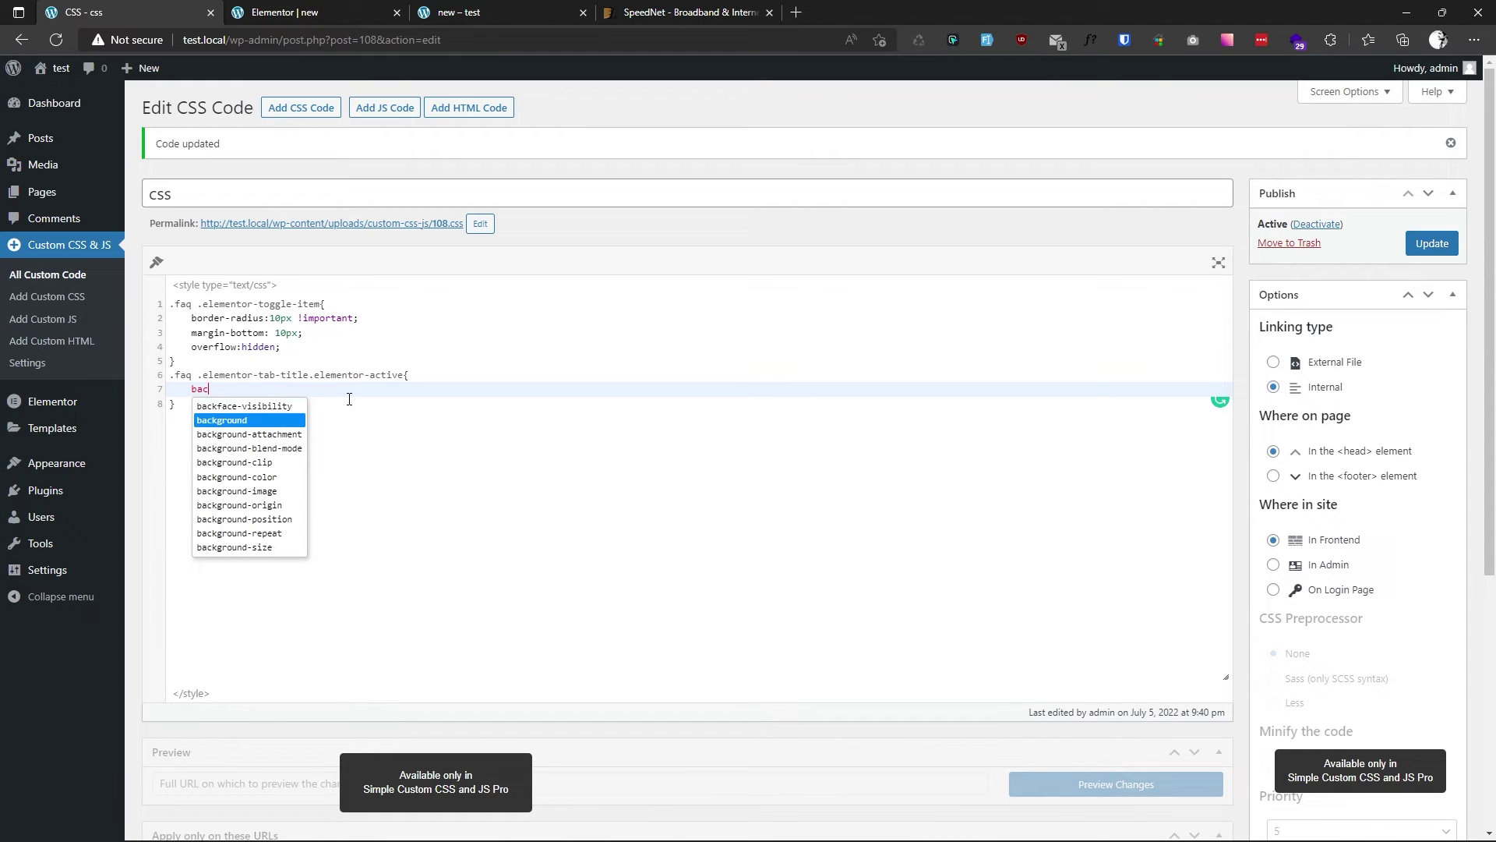
{"action": "key", "text": "Down"}
{"action": "key", "text": "Down"}
{"action": "key", "text": "Down"}
{"action": "key", "text": "Down"}
{"action": "key", "text": "Return"}
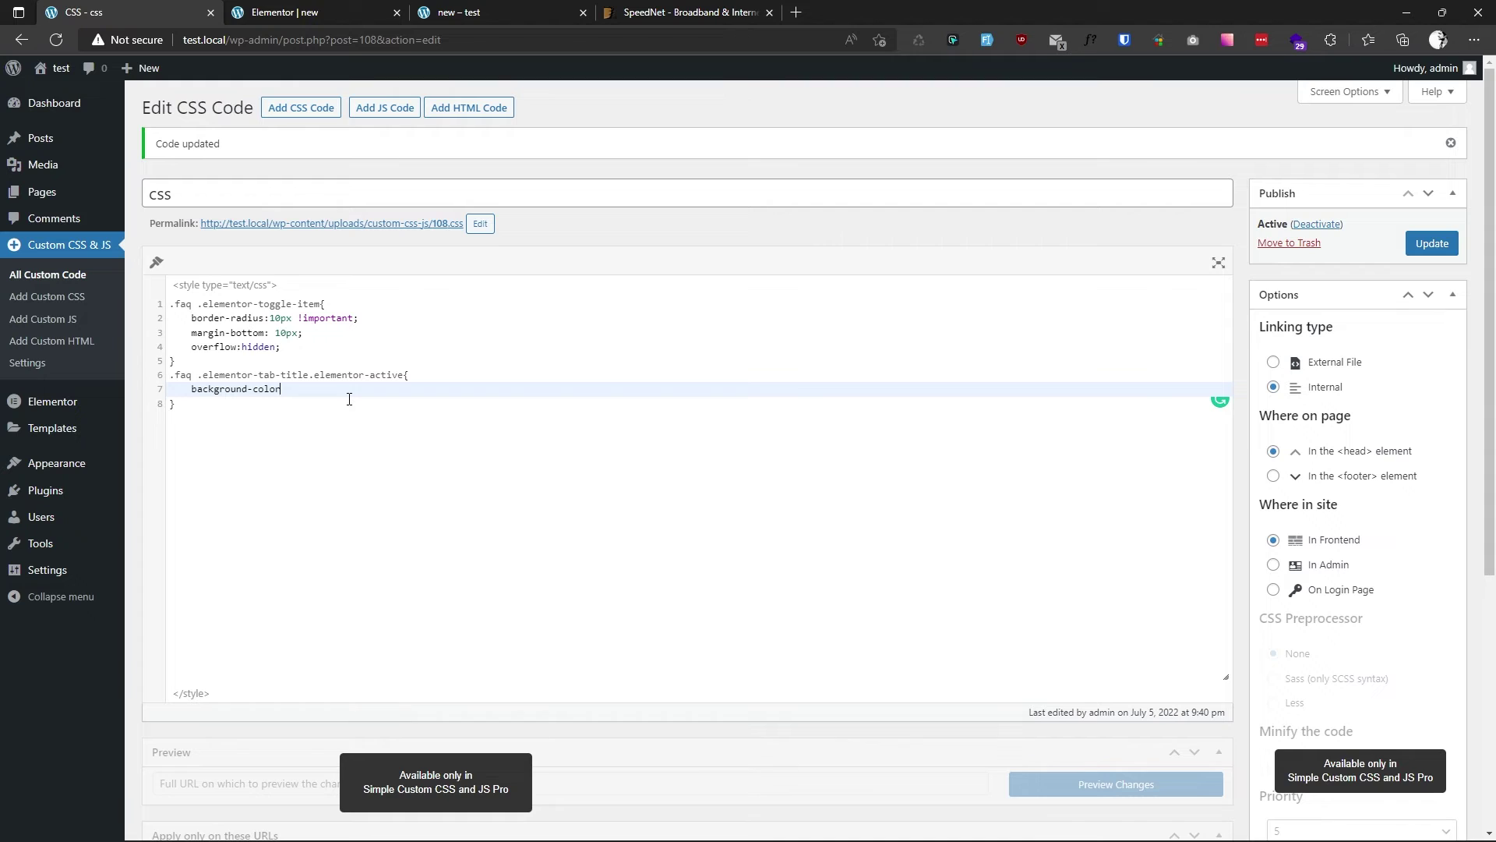
{"action": "type", "text": ": #fff!"}
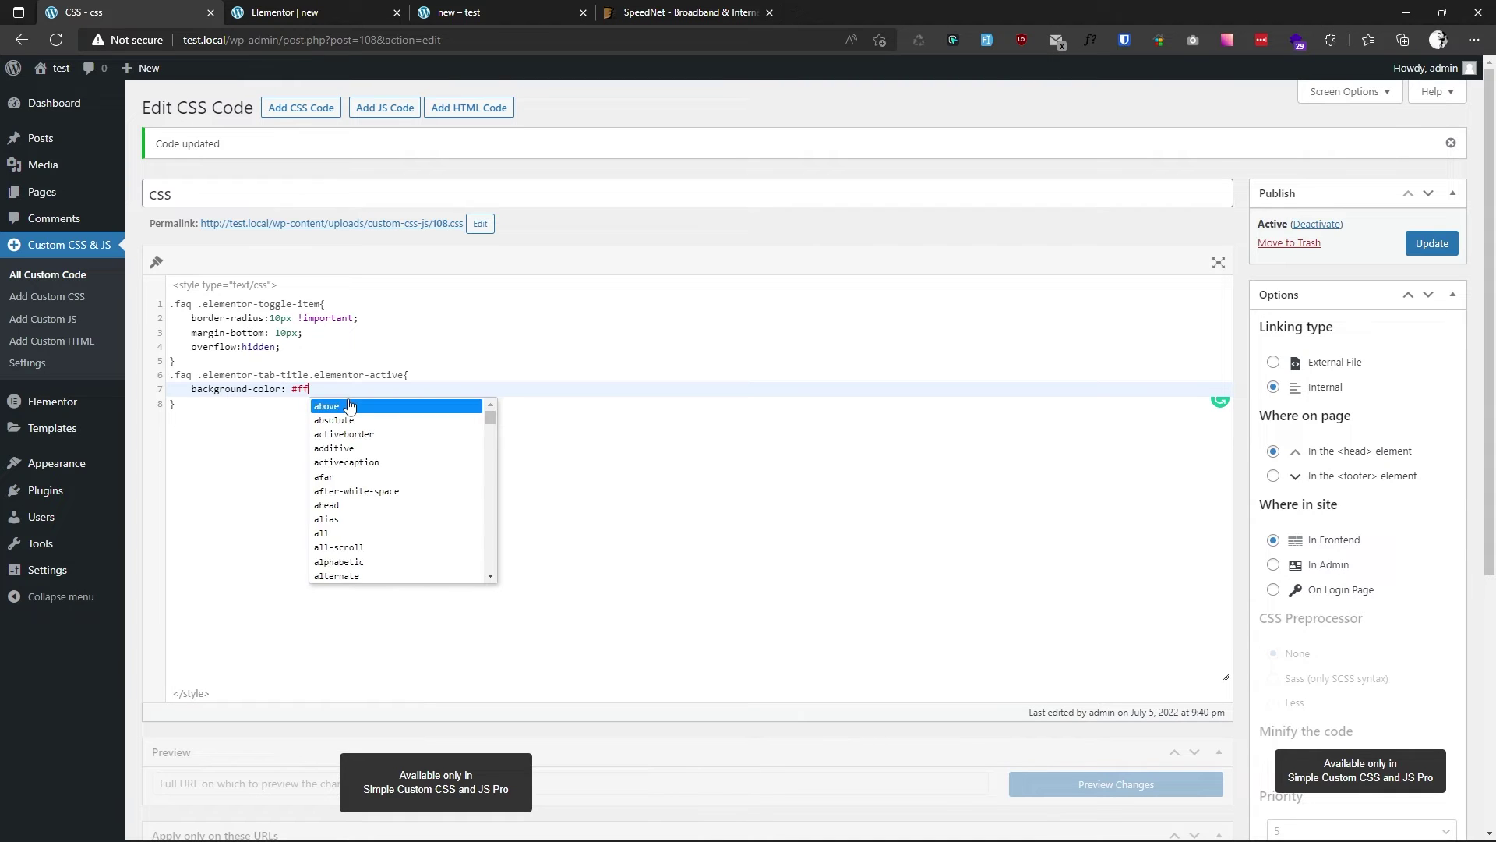
{"action": "left_click", "coordinate": [348, 406]}
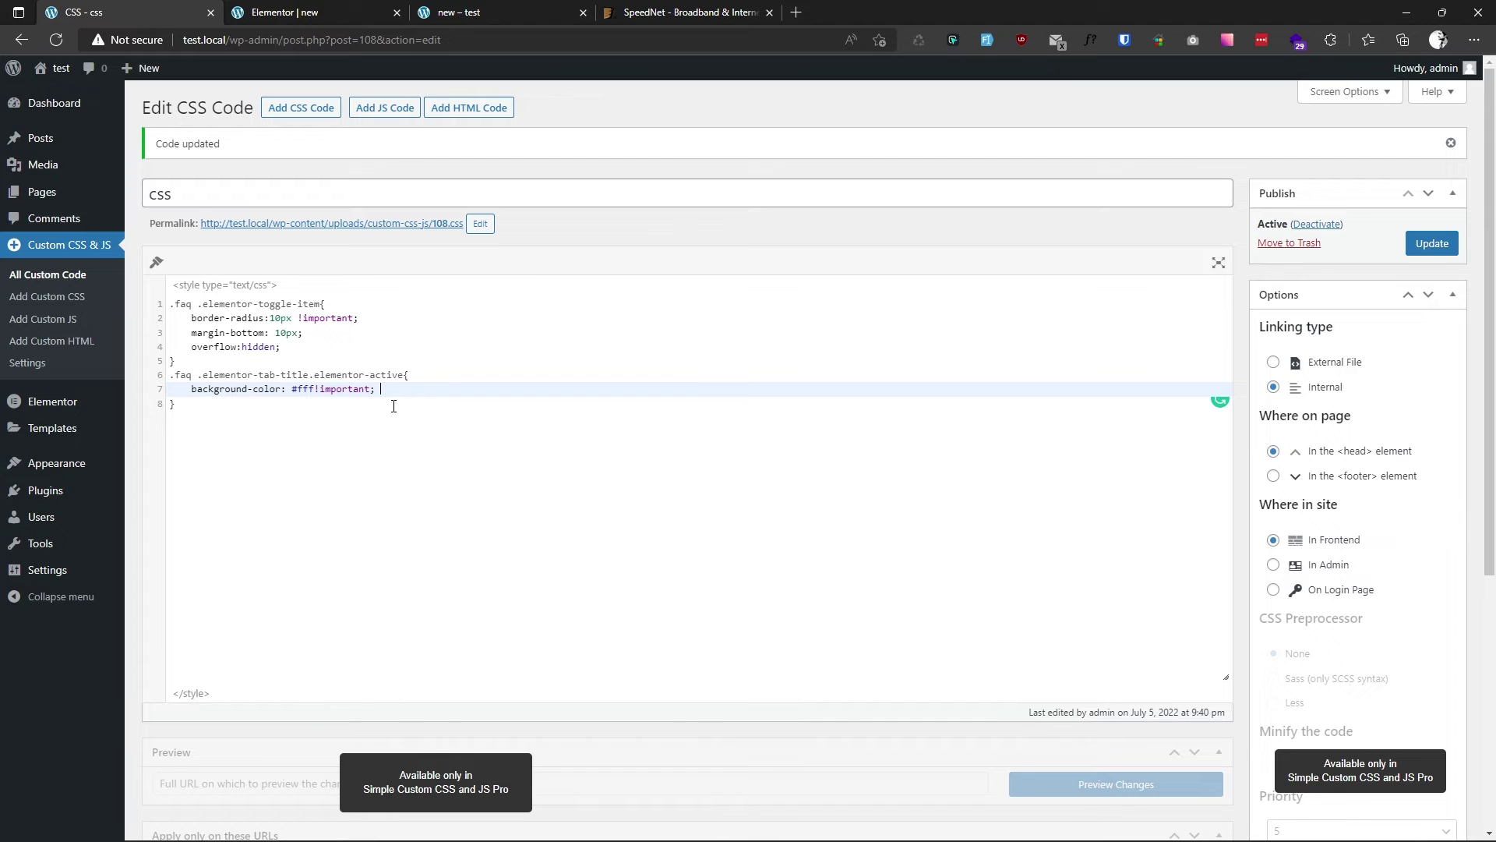
{"action": "type", "text": ";"}
Step: Check the active title on the SpeedNet reference page and add border-bottom:7px solid #ff6b18 !important to the active title rule
{"action": "key", "text": "Return"}
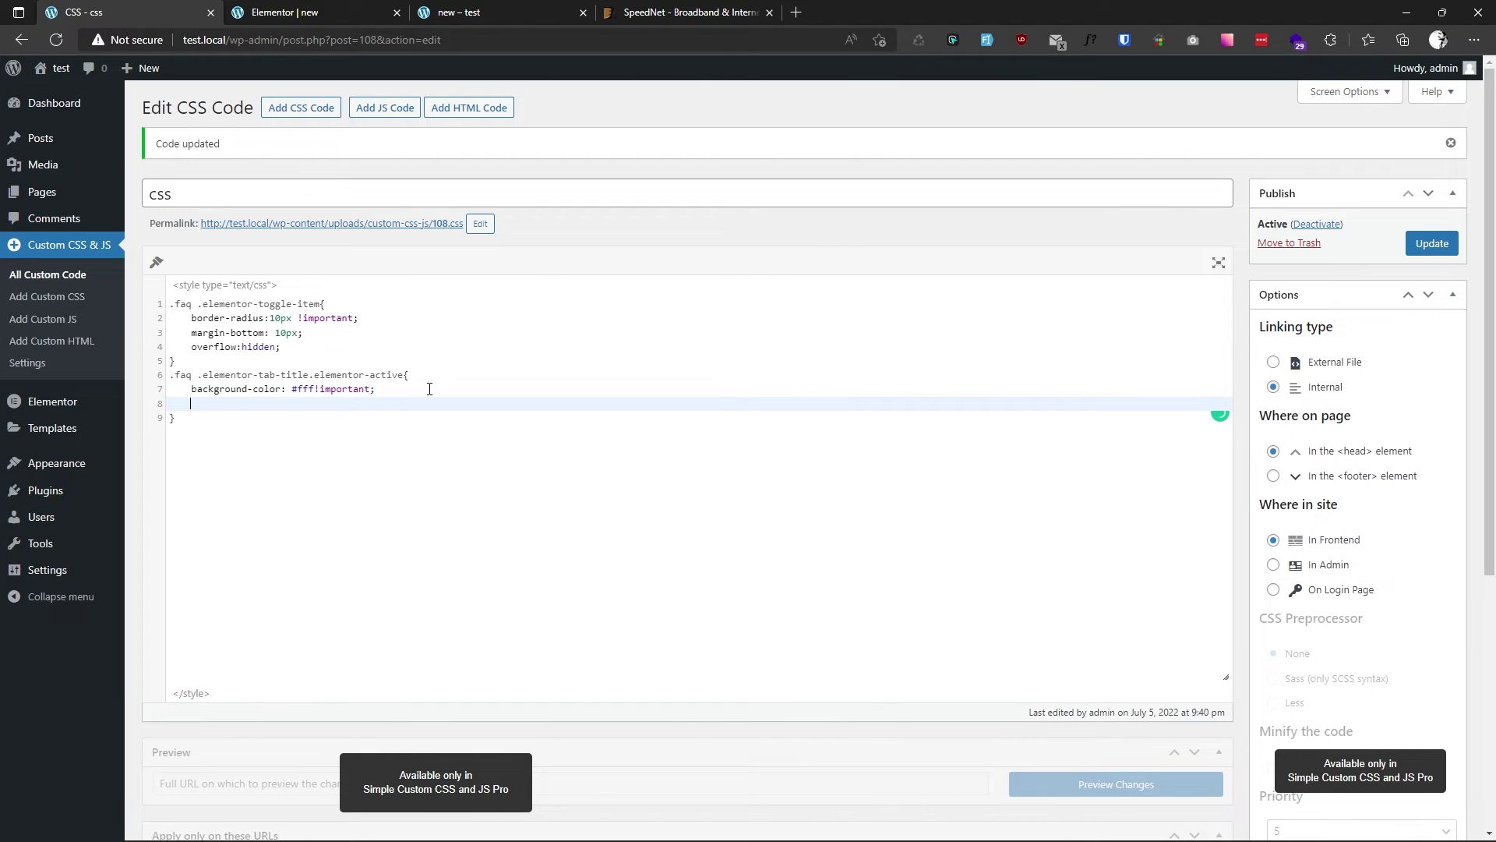
{"action": "left_click", "coordinate": [686, 13]}
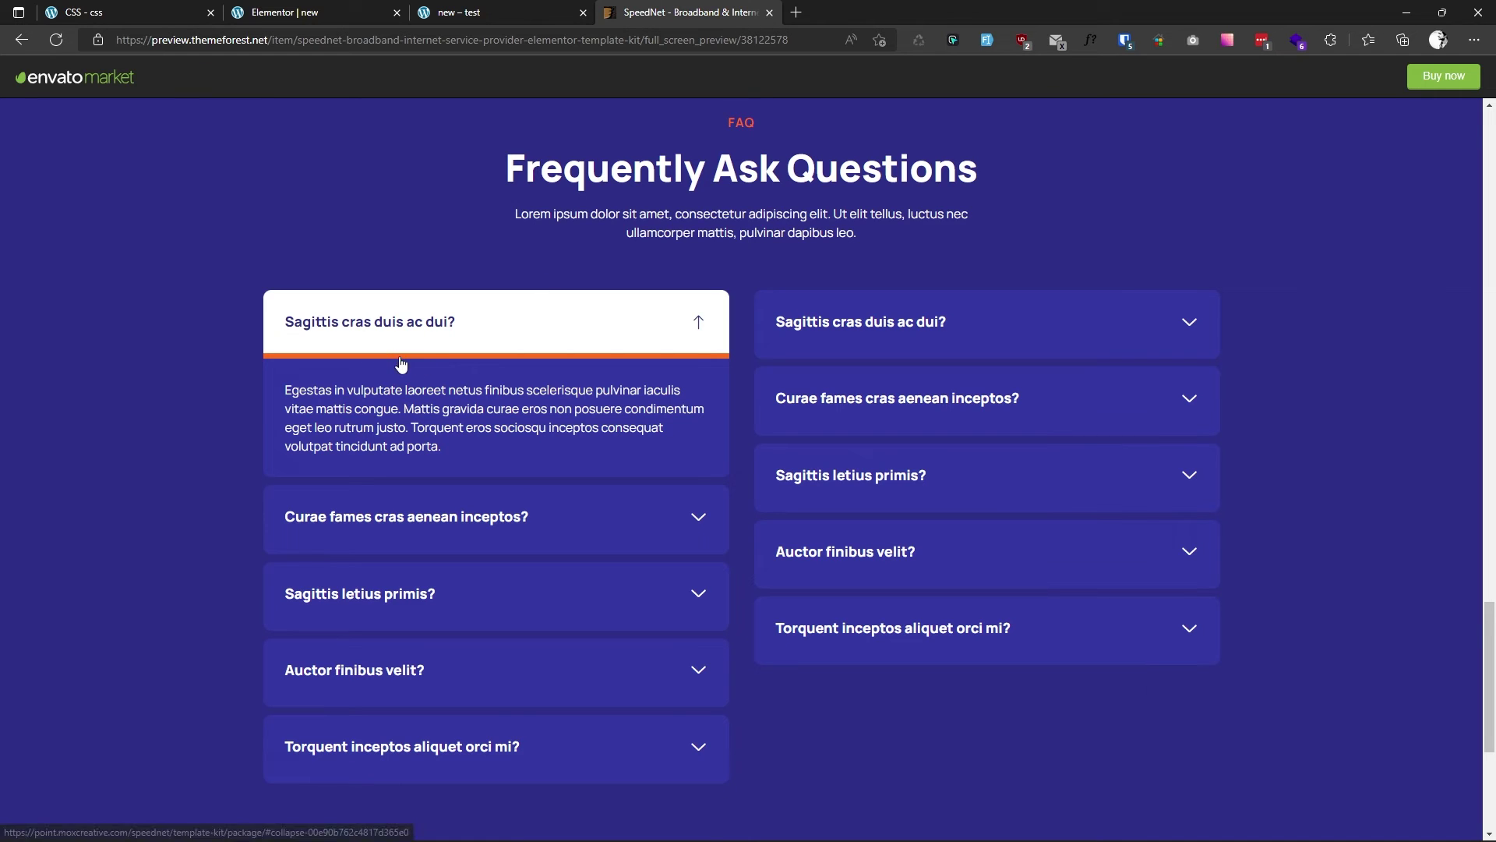
{"action": "left_click", "coordinate": [117, 13]}
{"action": "type", "text": "bo"}
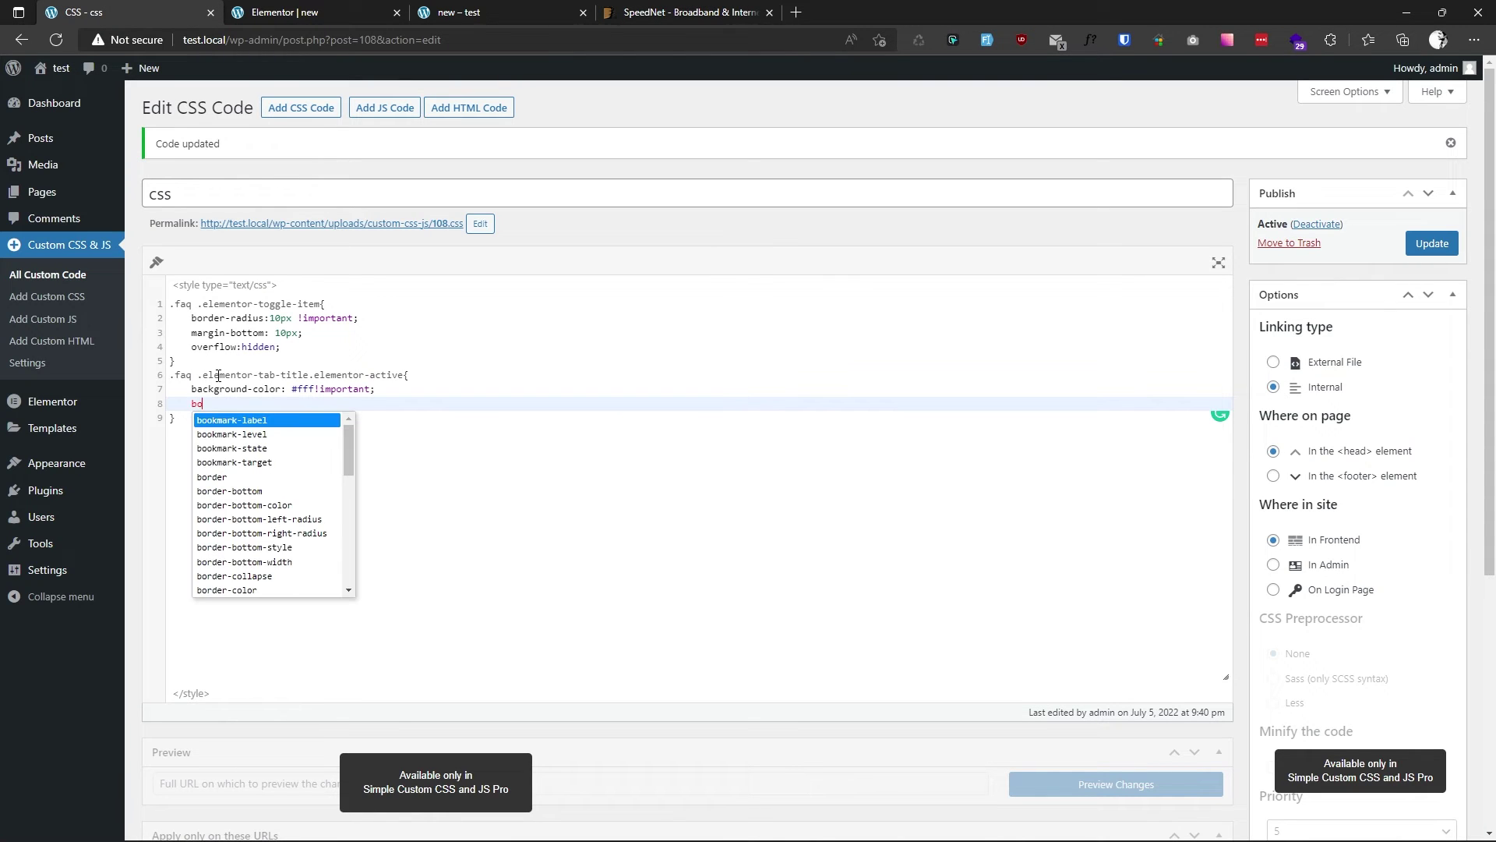
{"action": "type", "text": "rd"}
{"action": "key", "text": "Down"}
{"action": "key", "text": "Return"}
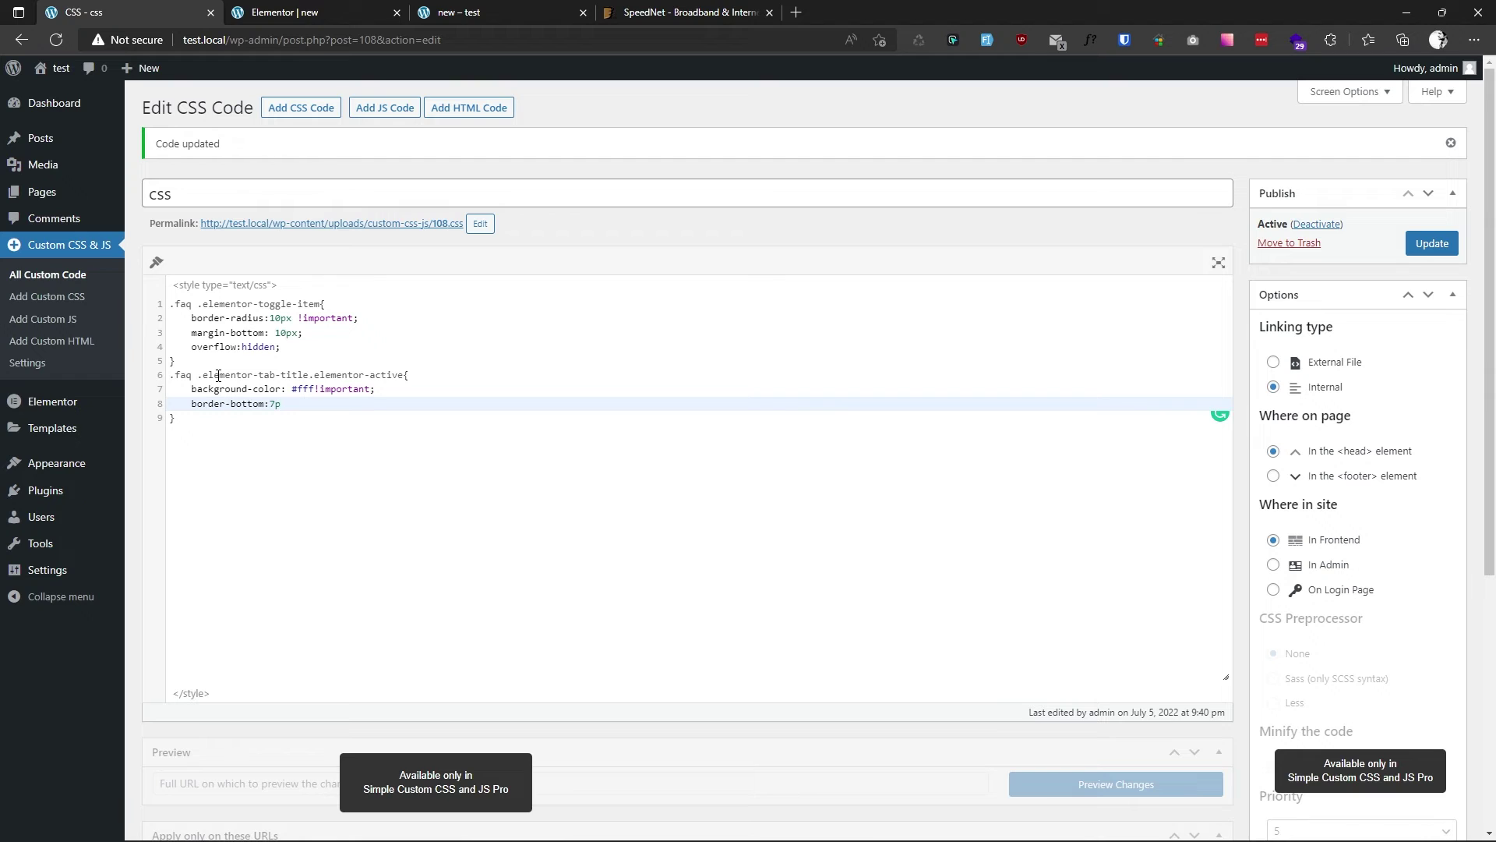
{"action": "type", "text": ":7px solid #ff6b18"}
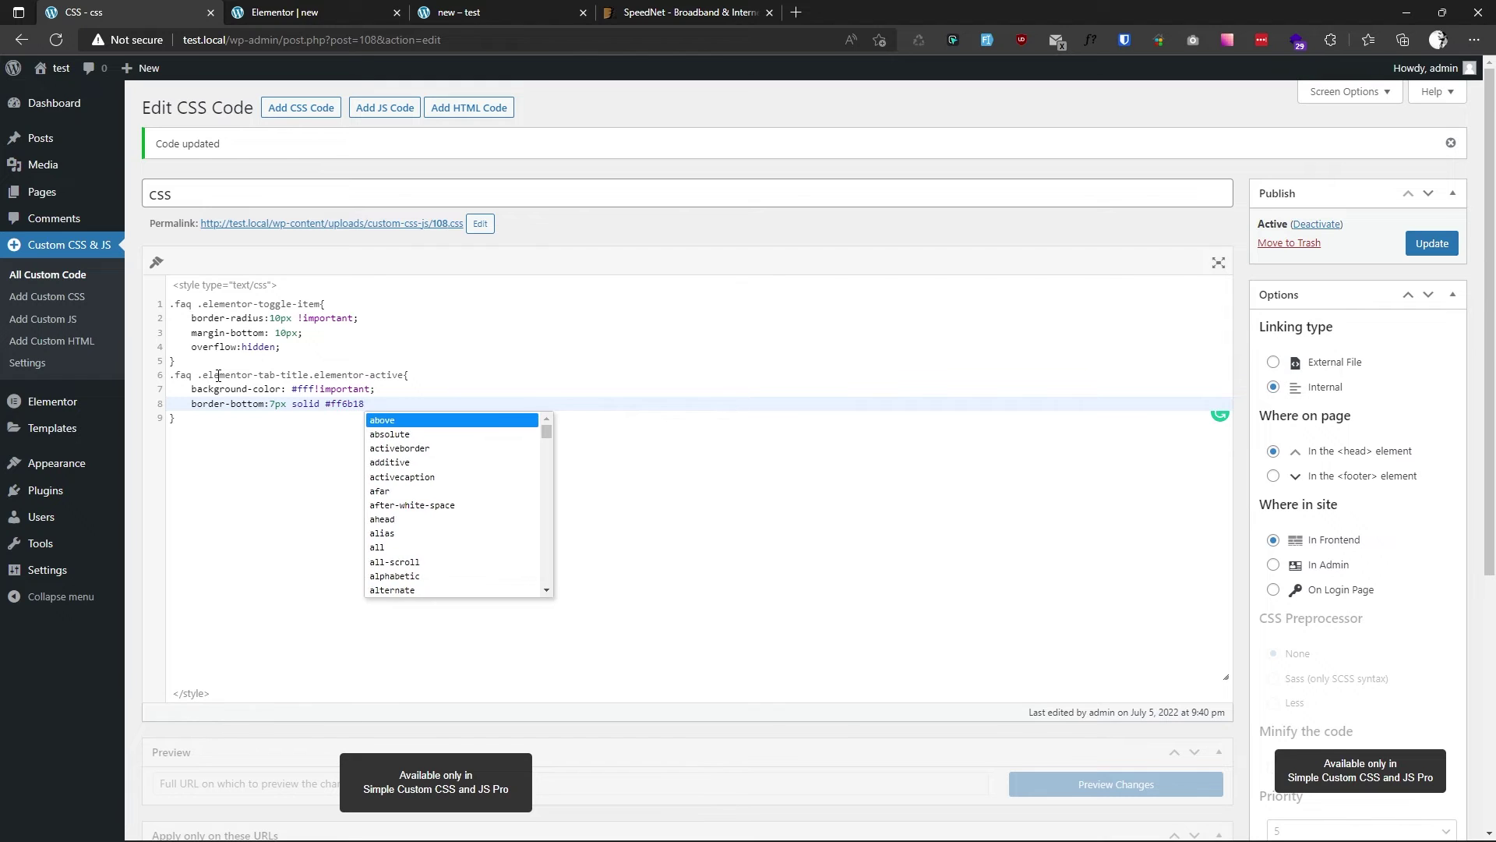
{"action": "type", "text": " !important"}
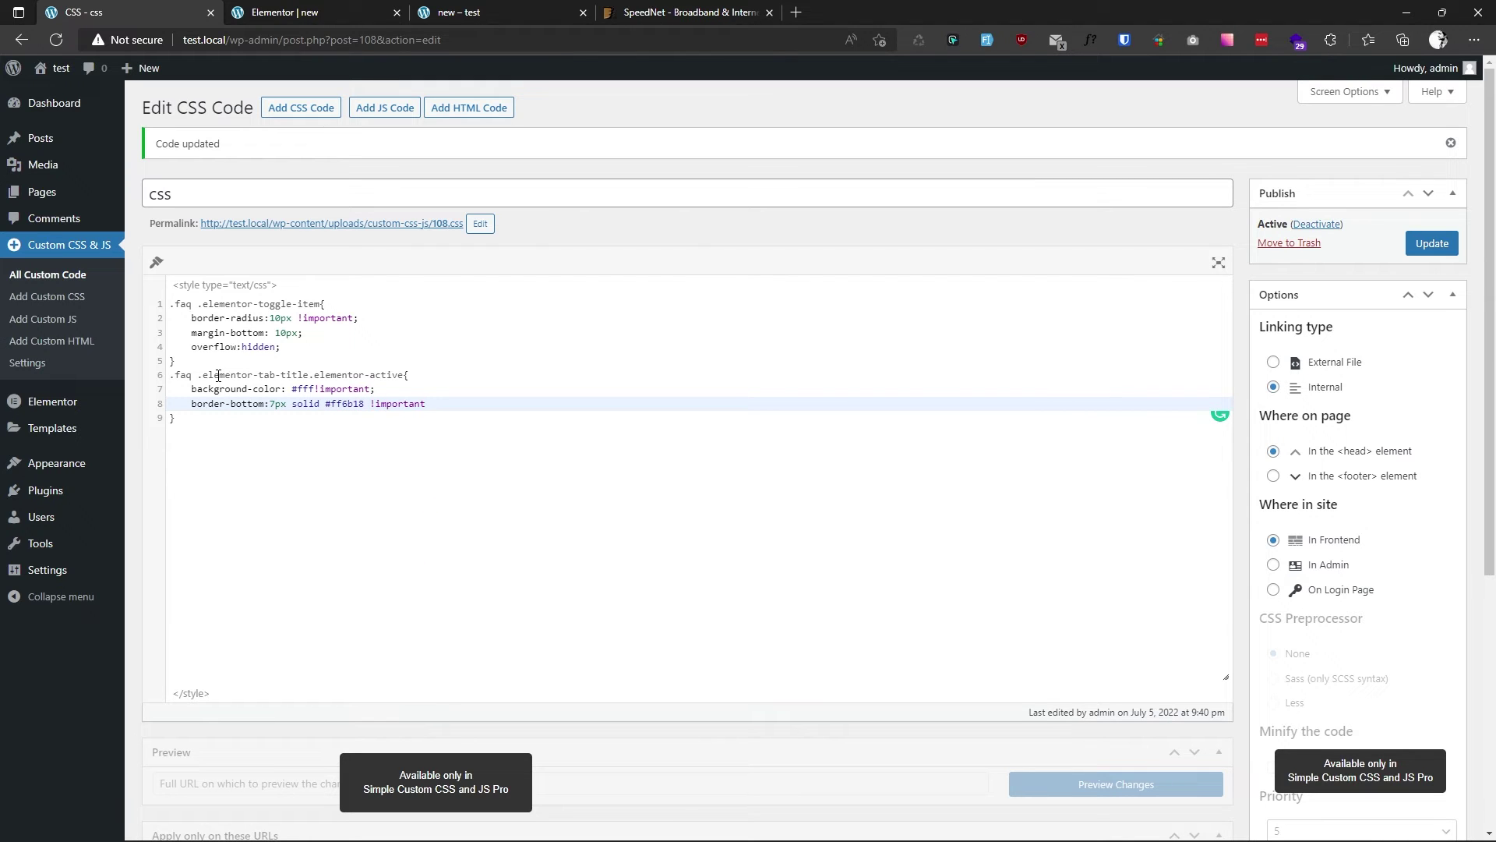
Step: Update the CSS code and expand the first toggle in the reloaded page preview to check the active title styling
{"action": "left_click", "coordinate": [1429, 244]}
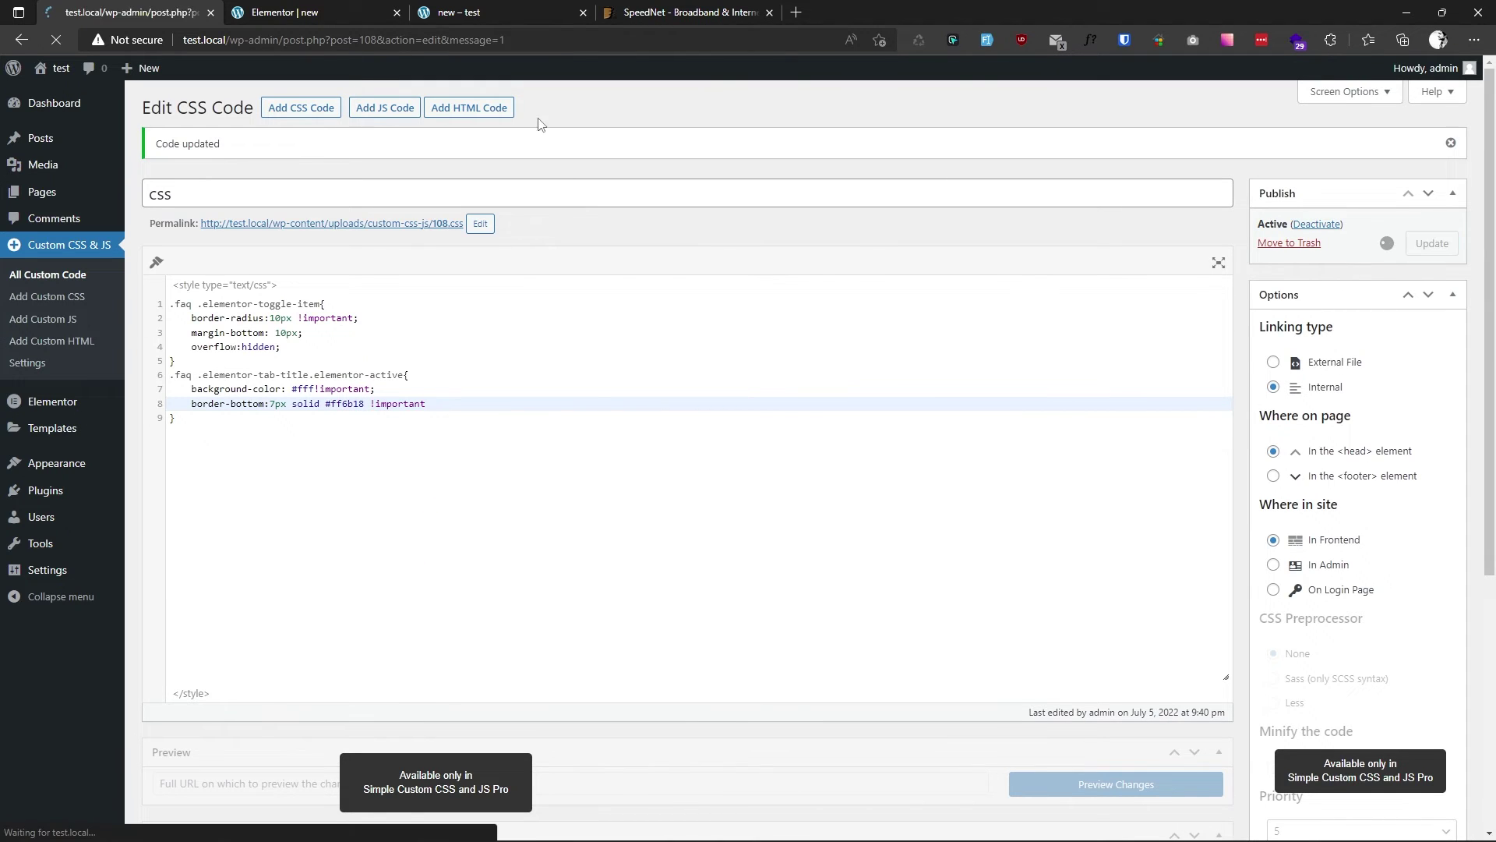
{"action": "left_click", "coordinate": [490, 8]}
{"action": "left_click", "coordinate": [56, 40]}
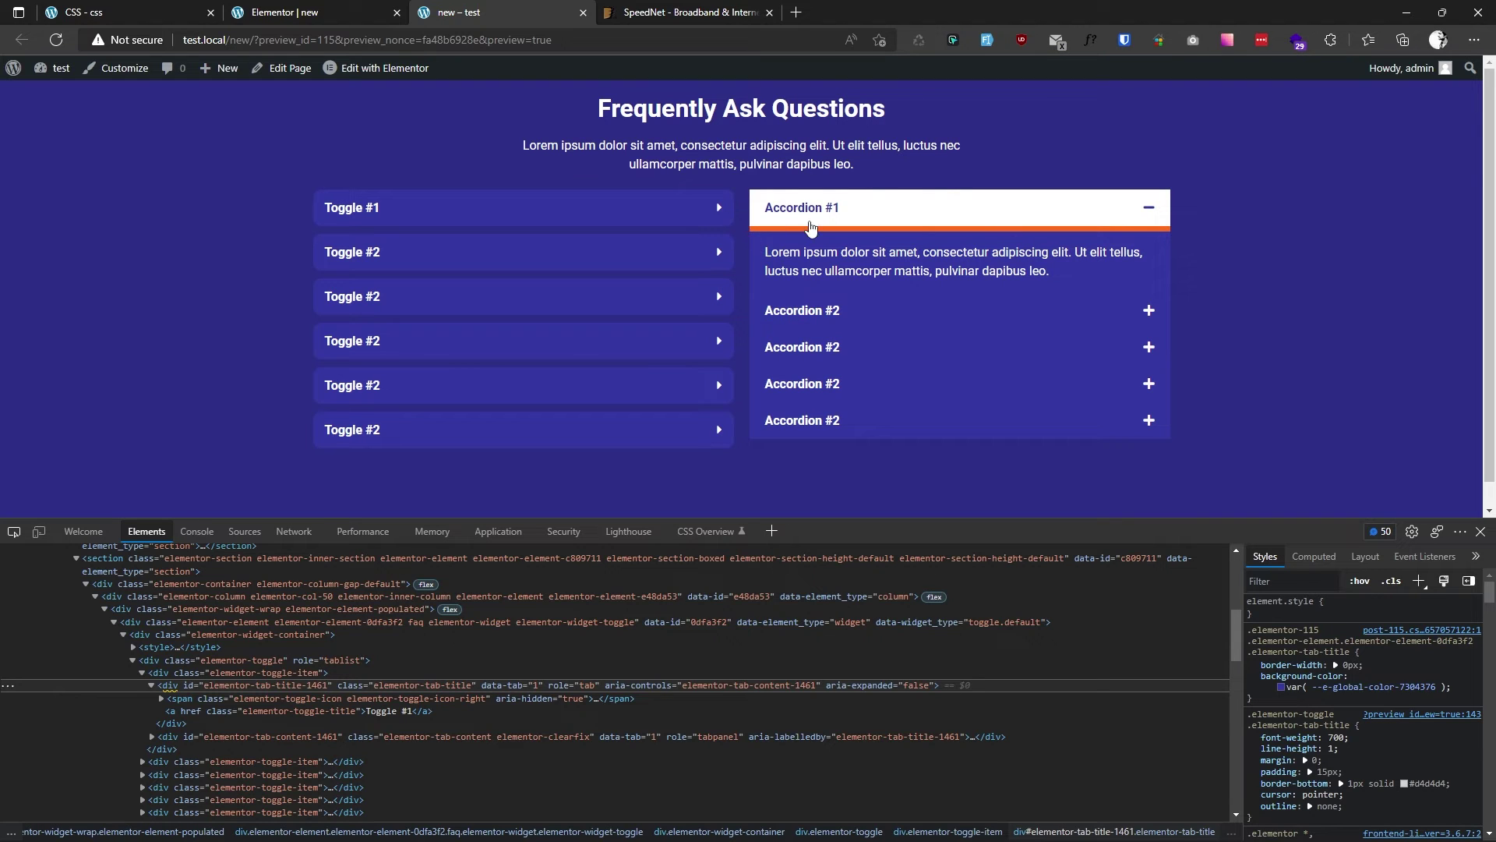
{"action": "left_click", "coordinate": [443, 220]}
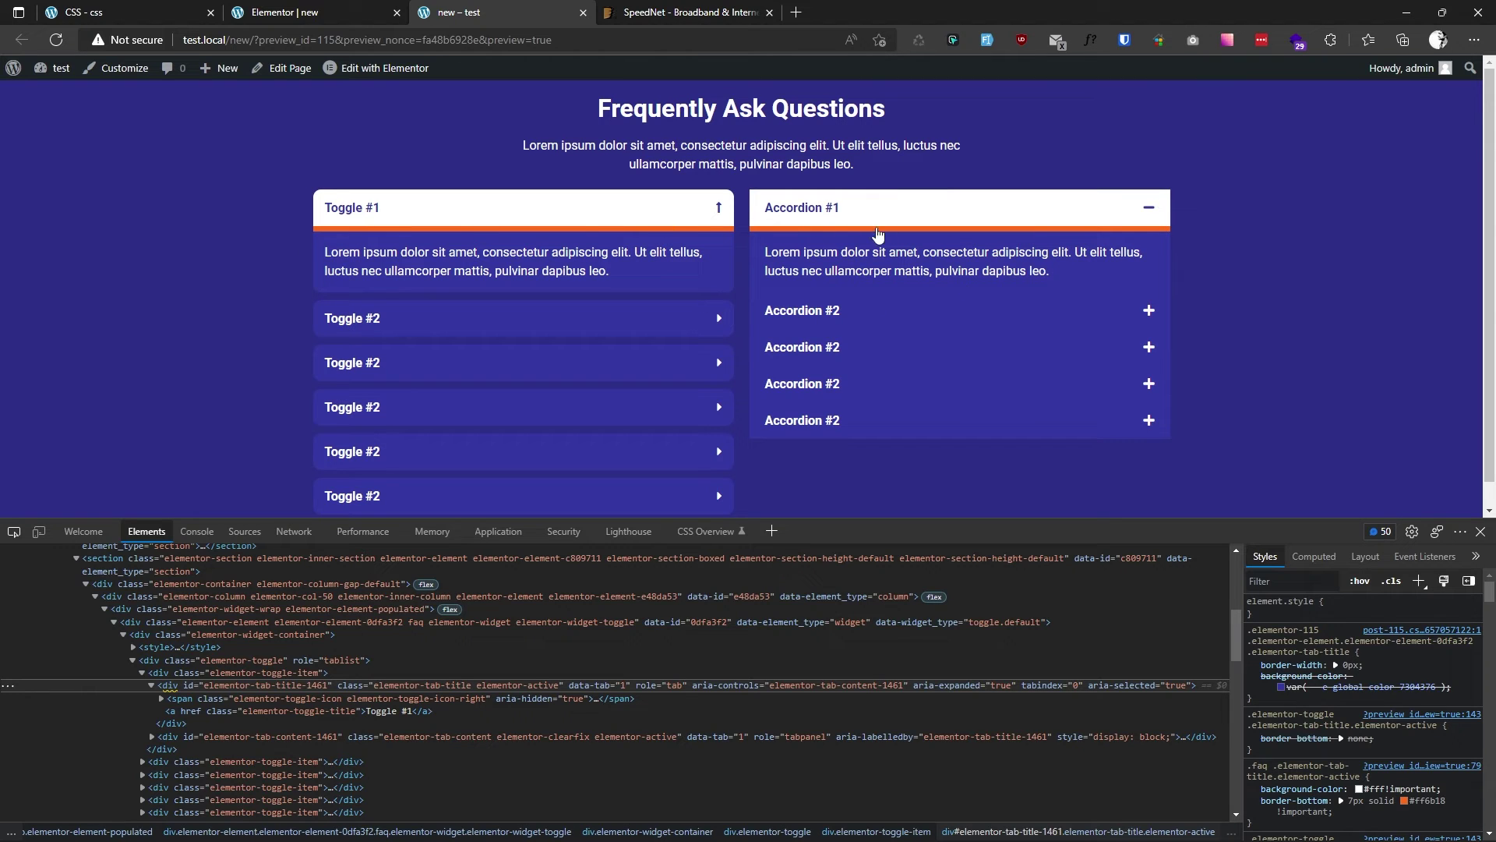
Step: Duplicate the .faq .elementor-toggle-item rule below the active title rule in the custom CSS code
{"action": "left_click", "coordinate": [119, 6]}
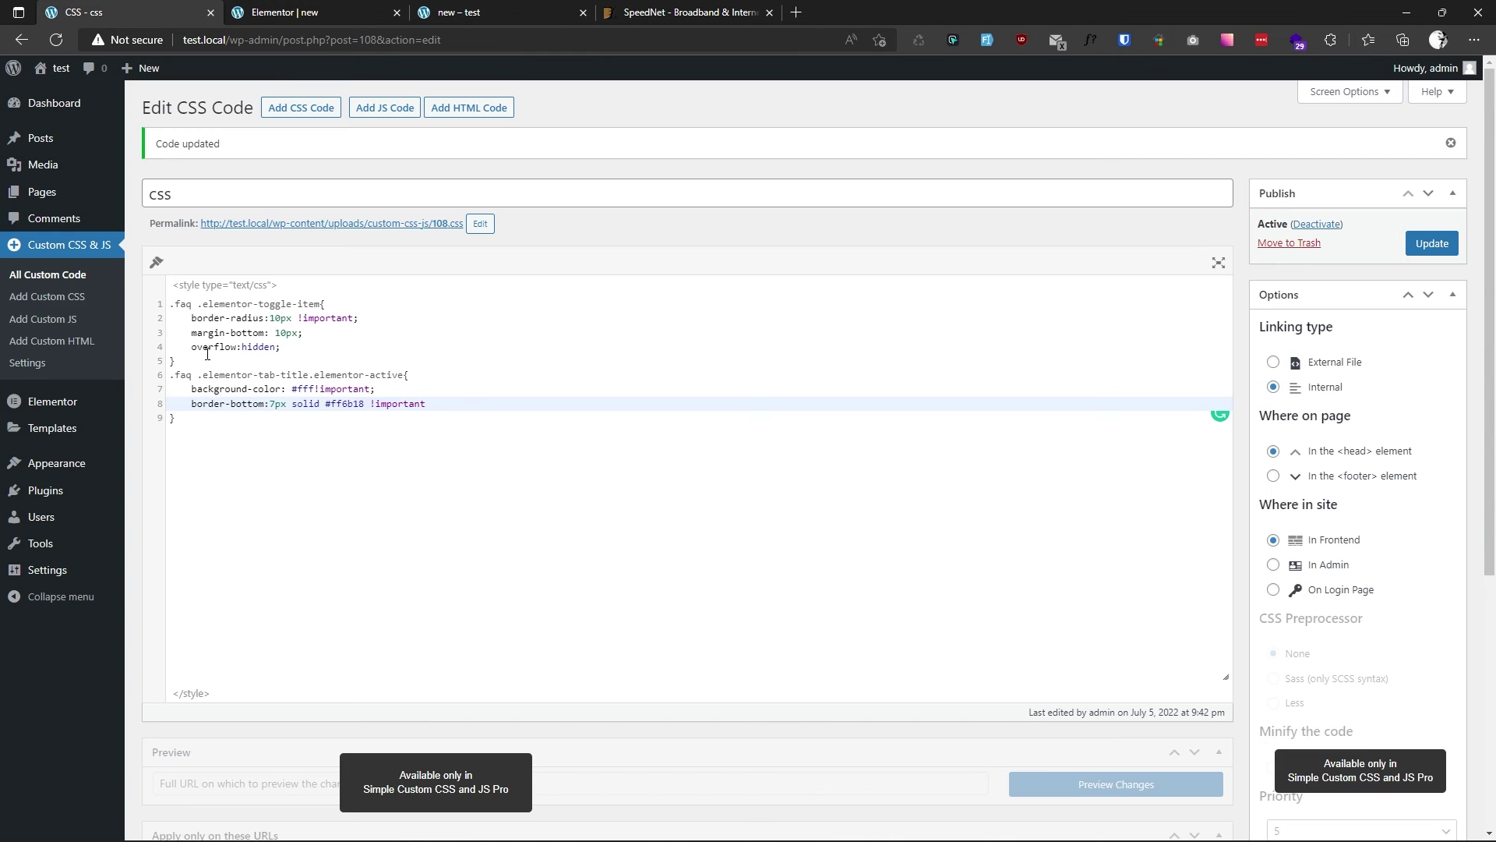
{"action": "left_click_drag", "start_coordinate": [176, 361], "coordinate": [170, 304]}
{"action": "key", "text": "ctrl+c"}
{"action": "left_click", "coordinate": [186, 446]}
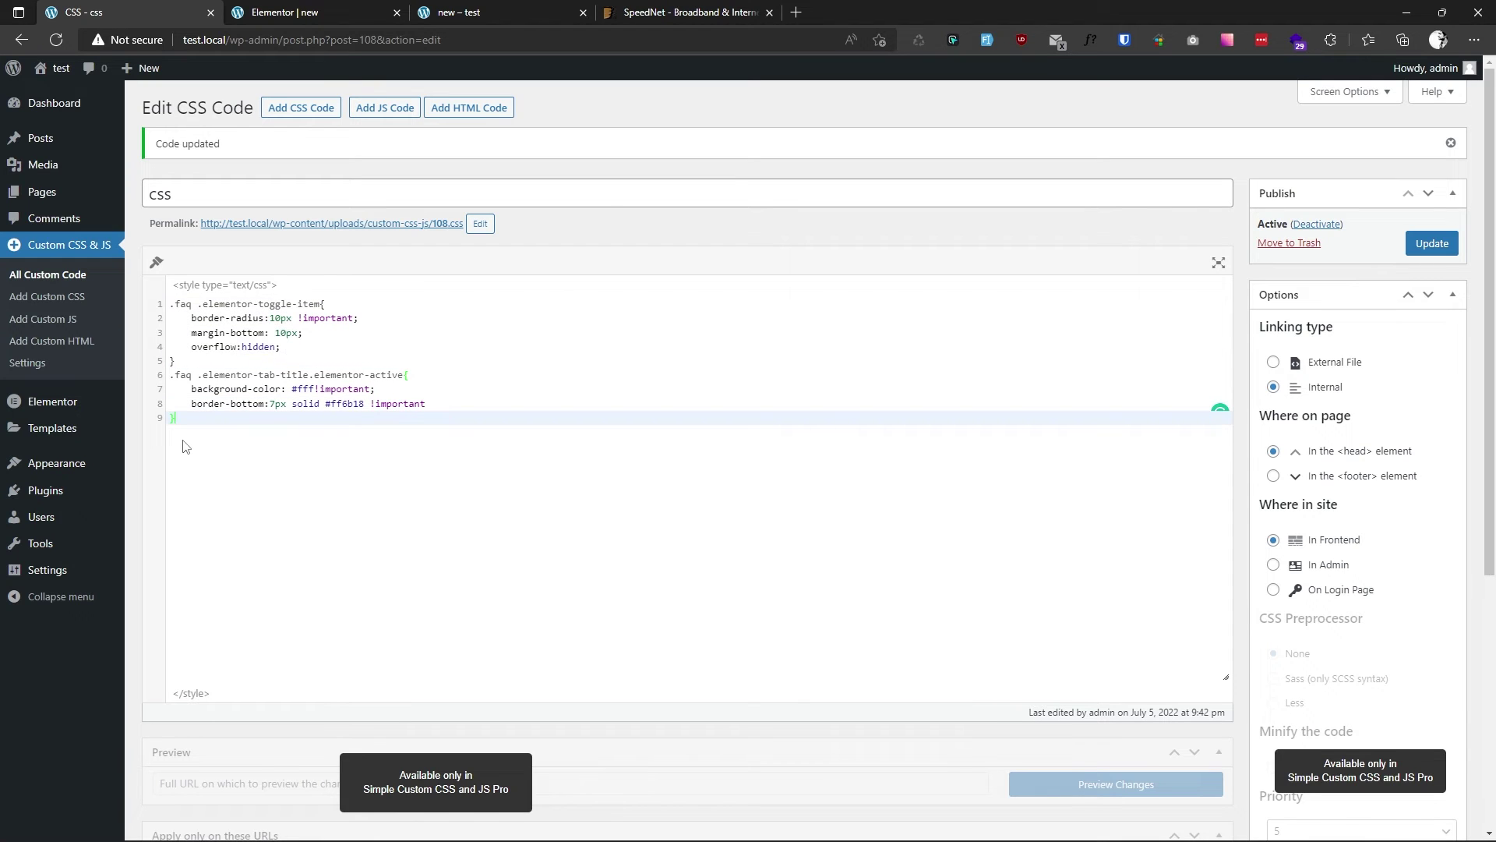
{"action": "key", "text": "Return"}
{"action": "key", "text": "Return"}
{"action": "key", "text": "ctrl+v"}
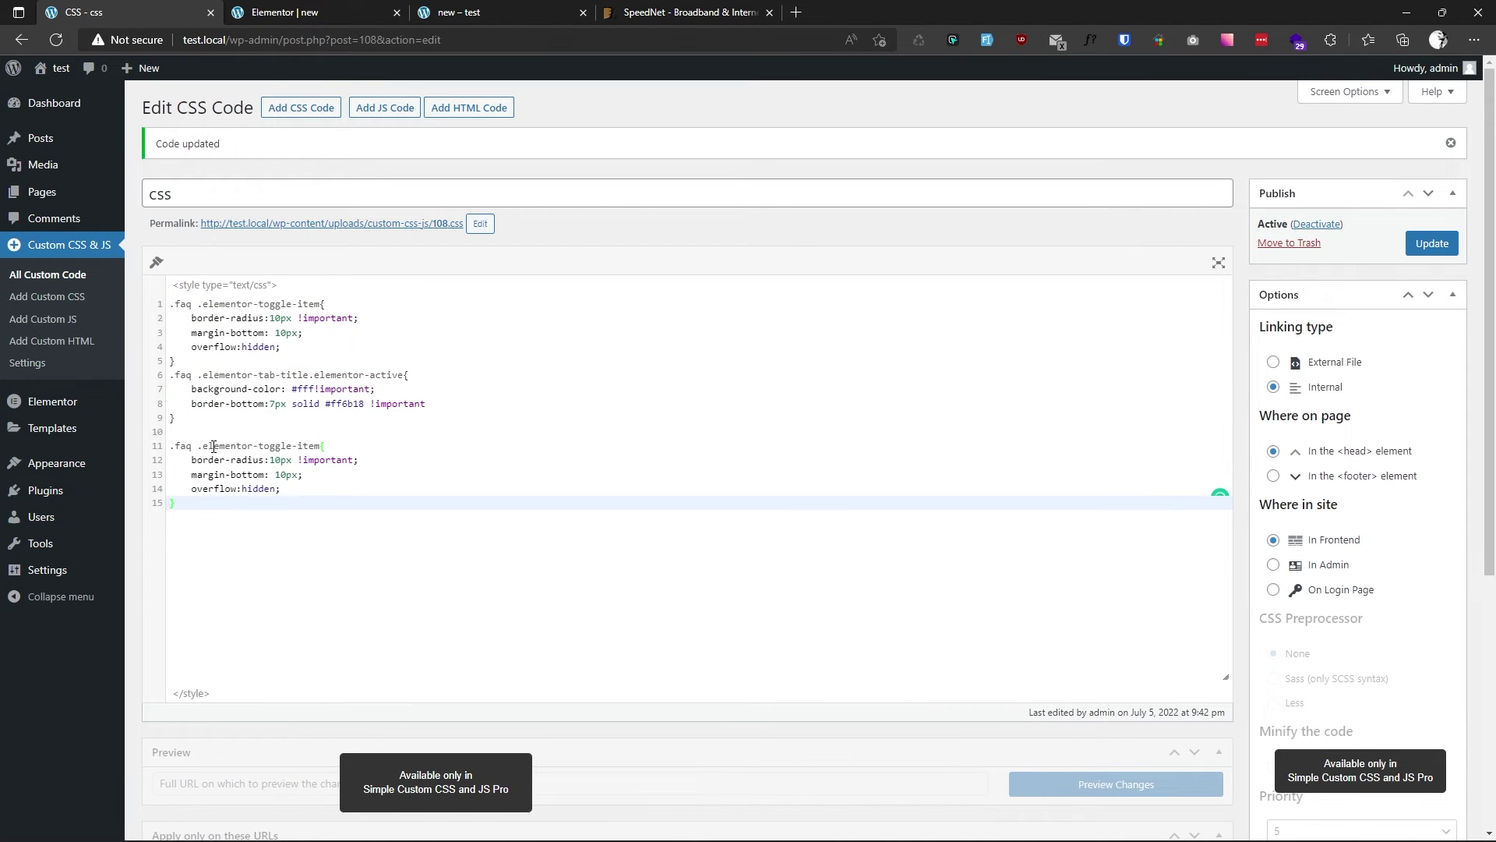
Step: Inspect the accordion item in the preview for its class name and change the duplicated rule's selector to .faq .elementor-accordion-item
{"action": "double_click", "coordinate": [272, 445]}
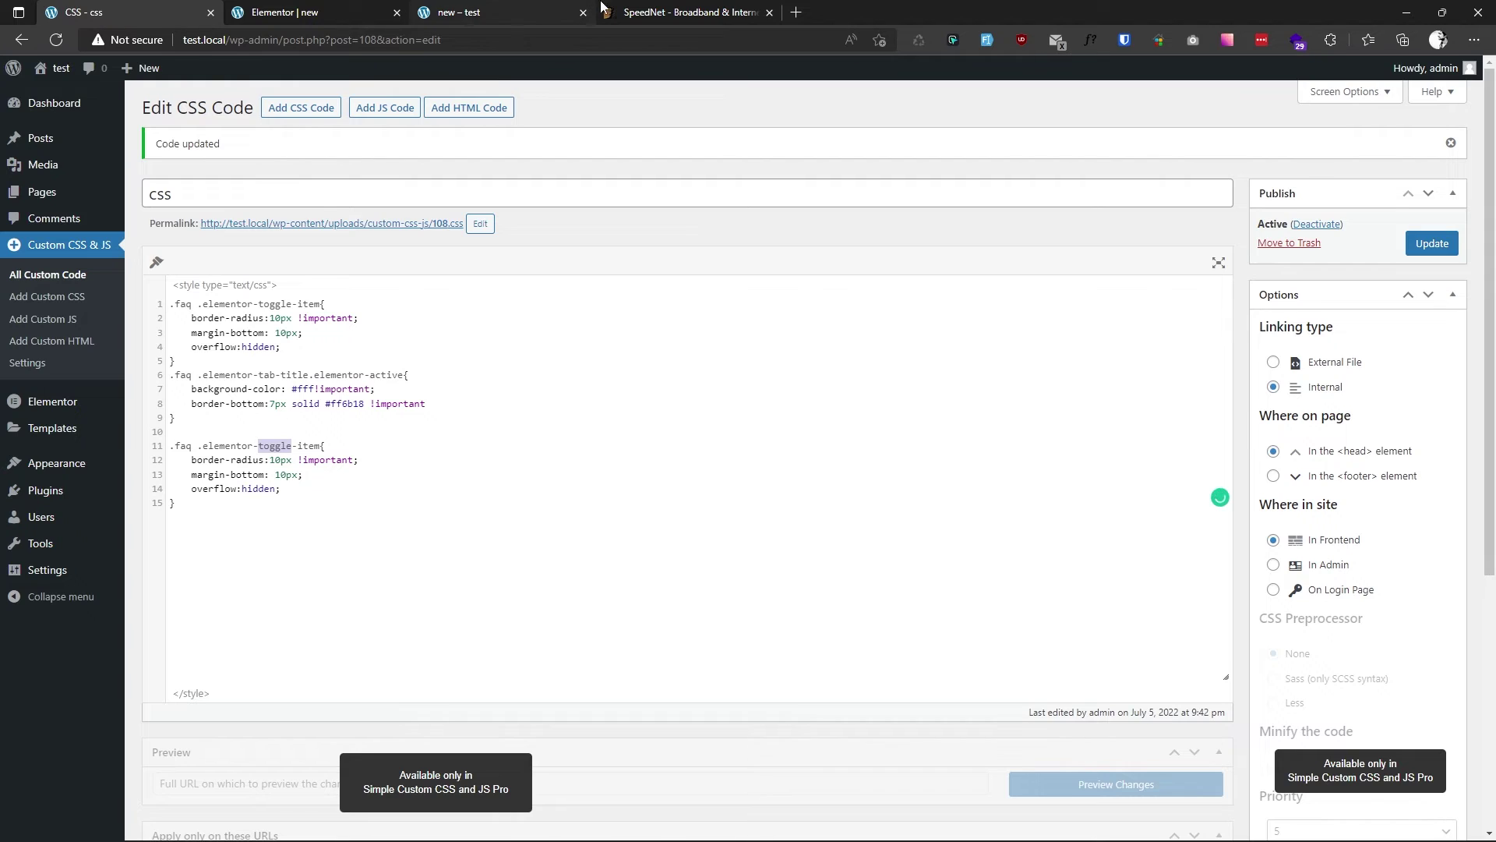
{"action": "left_click", "coordinate": [460, 12]}
{"action": "right_click", "coordinate": [825, 201]}
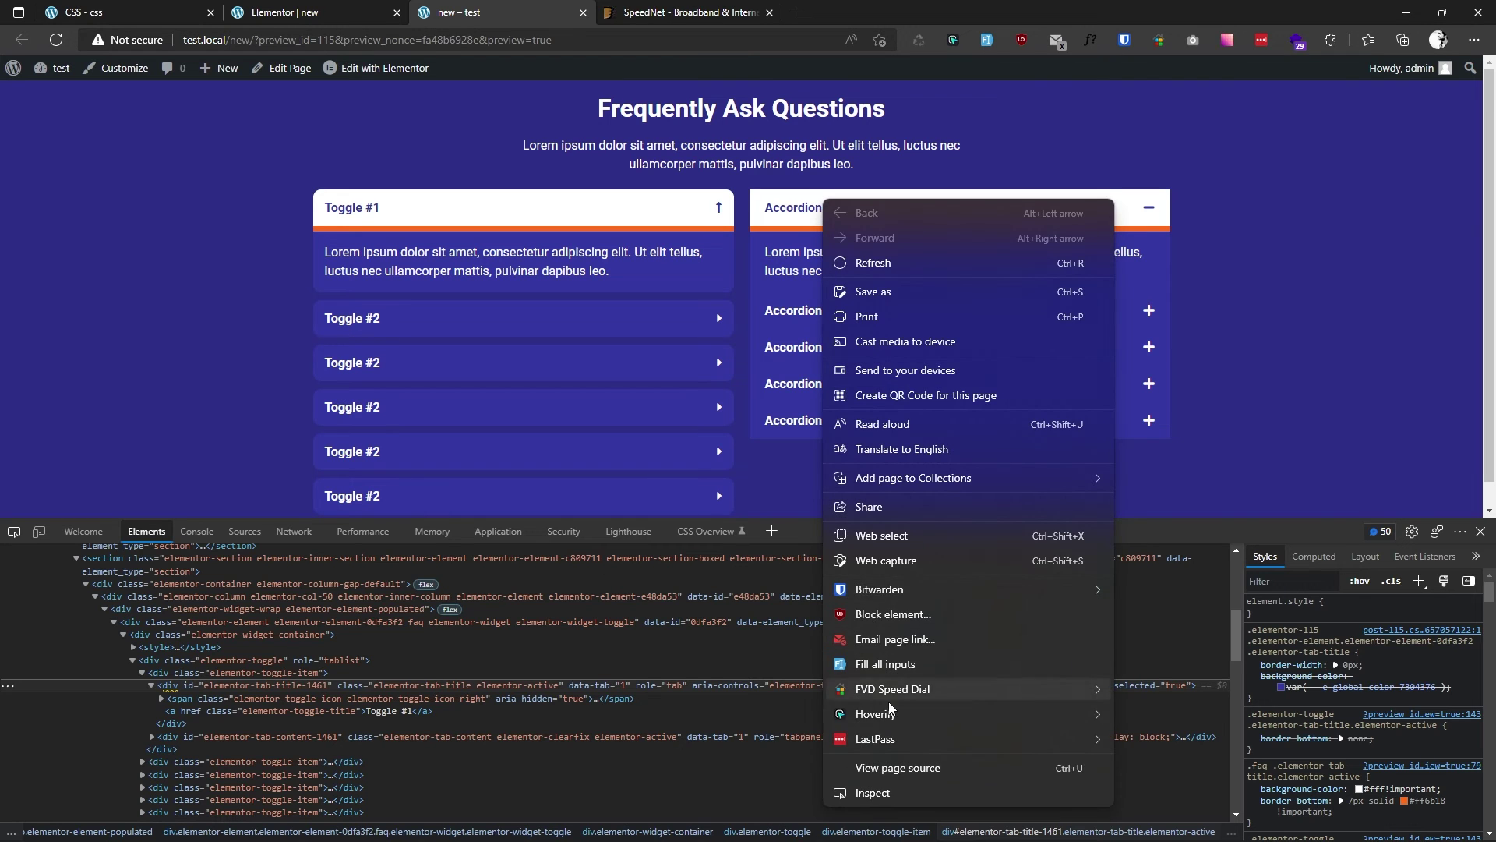
{"action": "left_click", "coordinate": [893, 795]}
{"action": "left_click", "coordinate": [291, 665]}
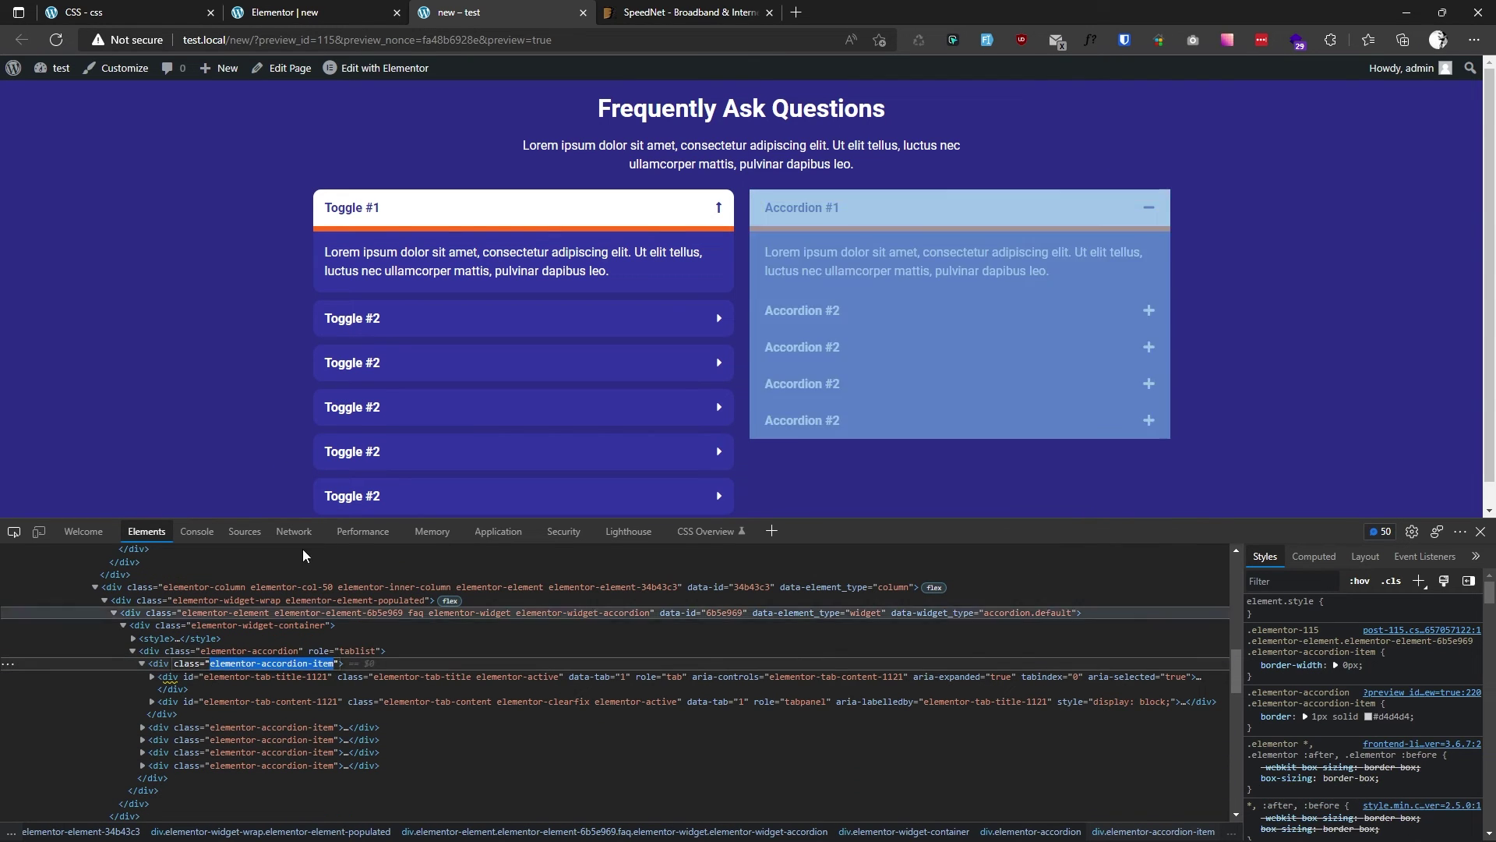
{"action": "key", "text": "ctrl+1"}
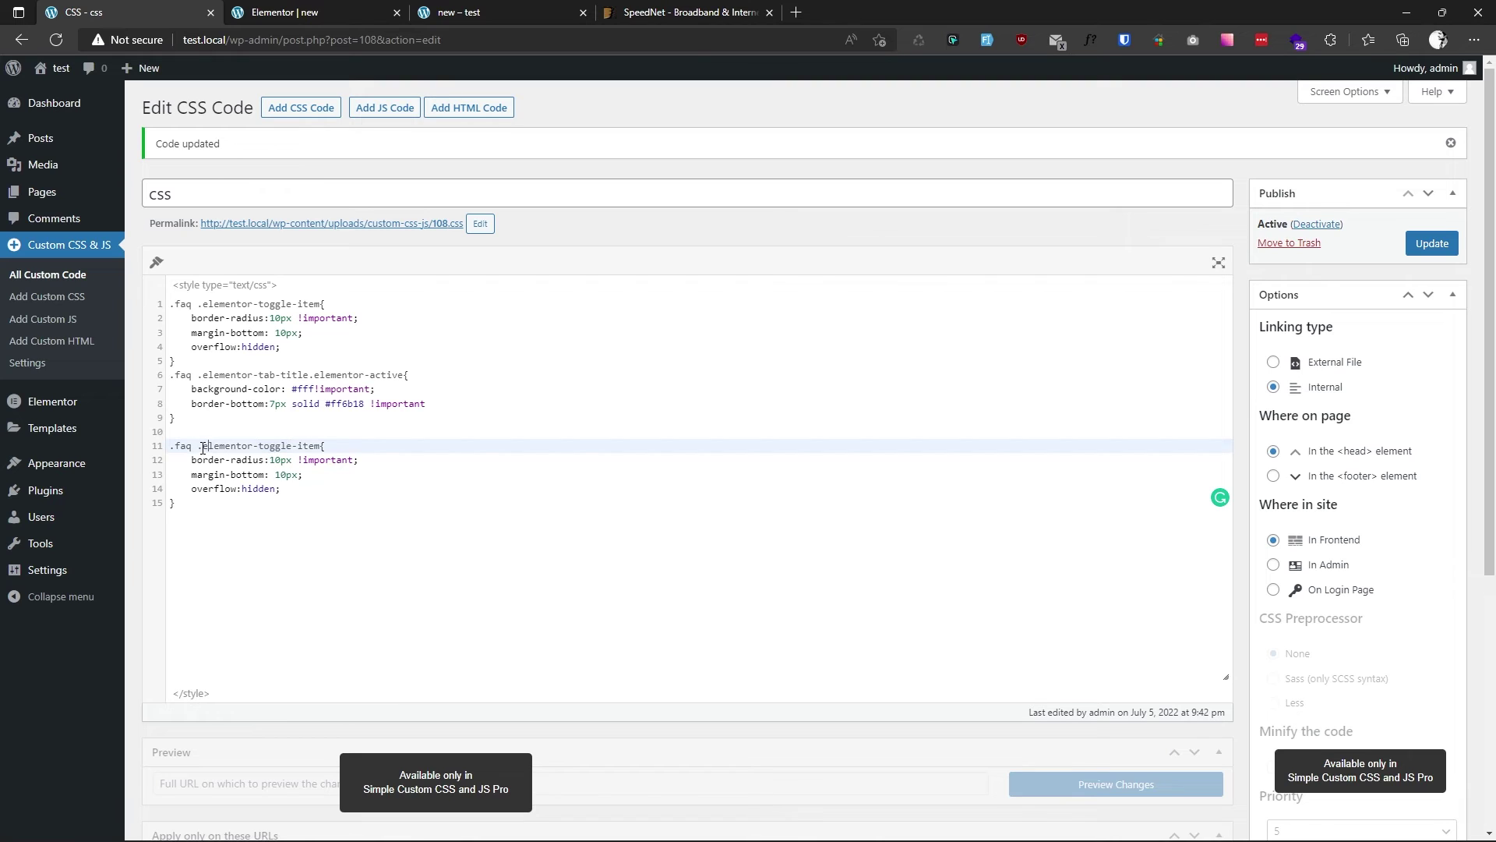
{"action": "left_click_drag", "start_coordinate": [202, 445], "coordinate": [325, 445]}
{"action": "type", "text": "elementor-accordion-item"}
Step: Update the CSS code with the accordion item rule and reload the page preview
{"action": "left_click_drag", "start_coordinate": [187, 546], "coordinate": [155, 448]}
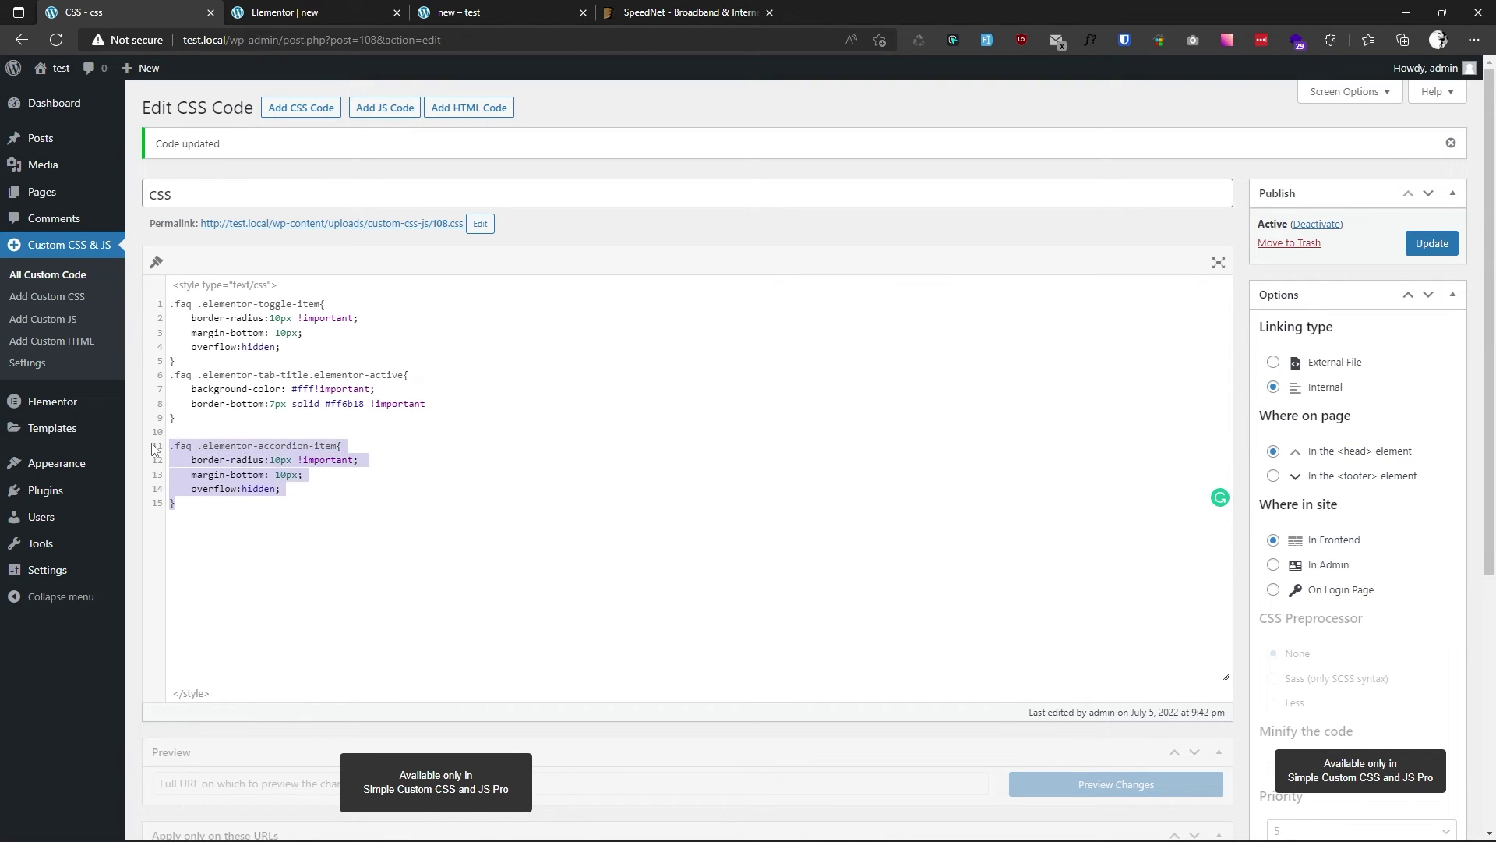
{"action": "left_click", "coordinate": [1409, 246]}
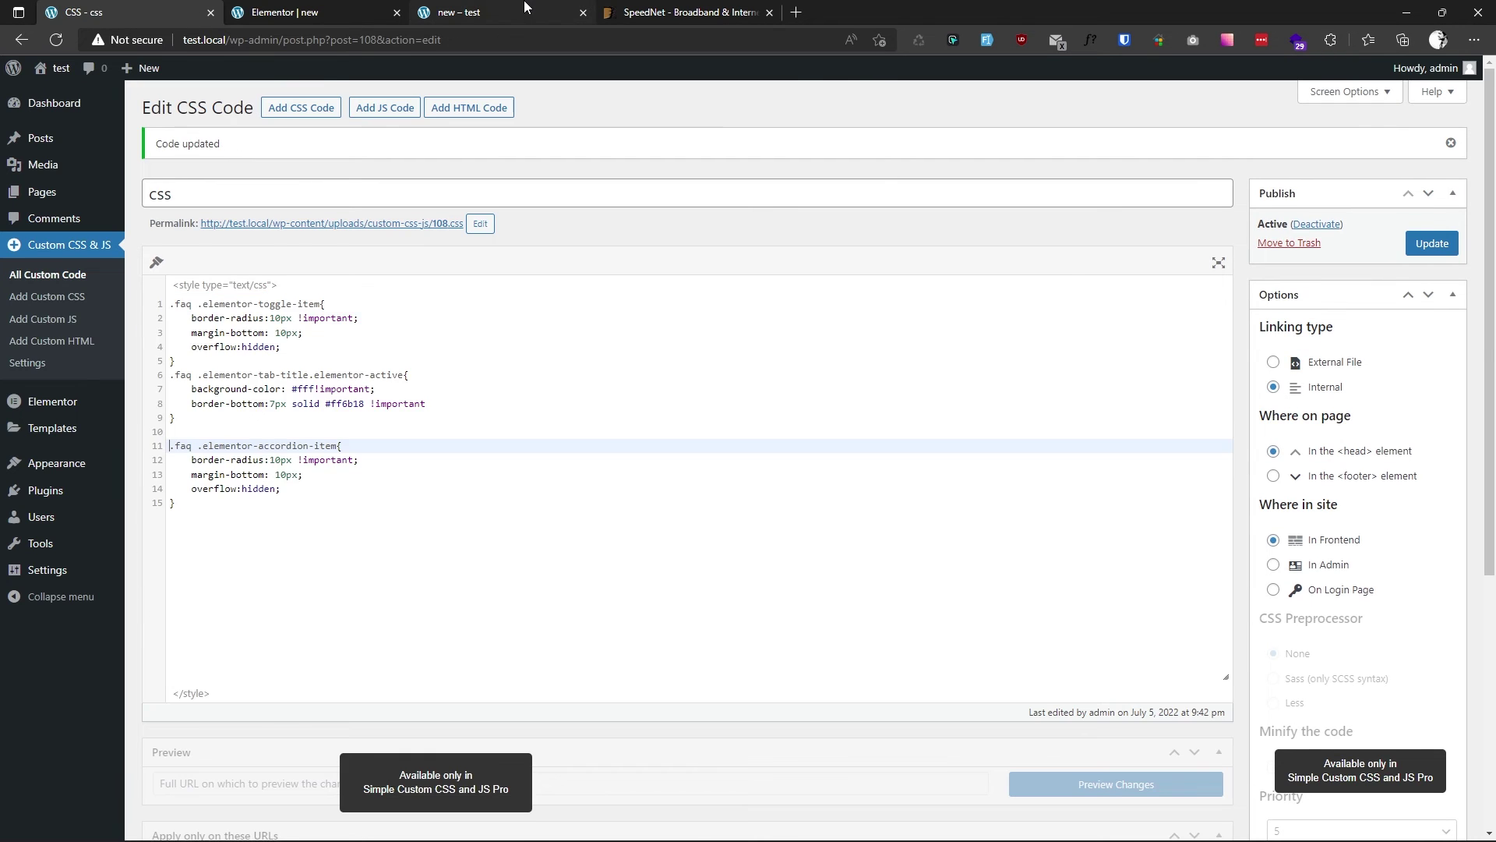
{"action": "key", "text": "ctrl+3"}
{"action": "key", "text": "F5"}
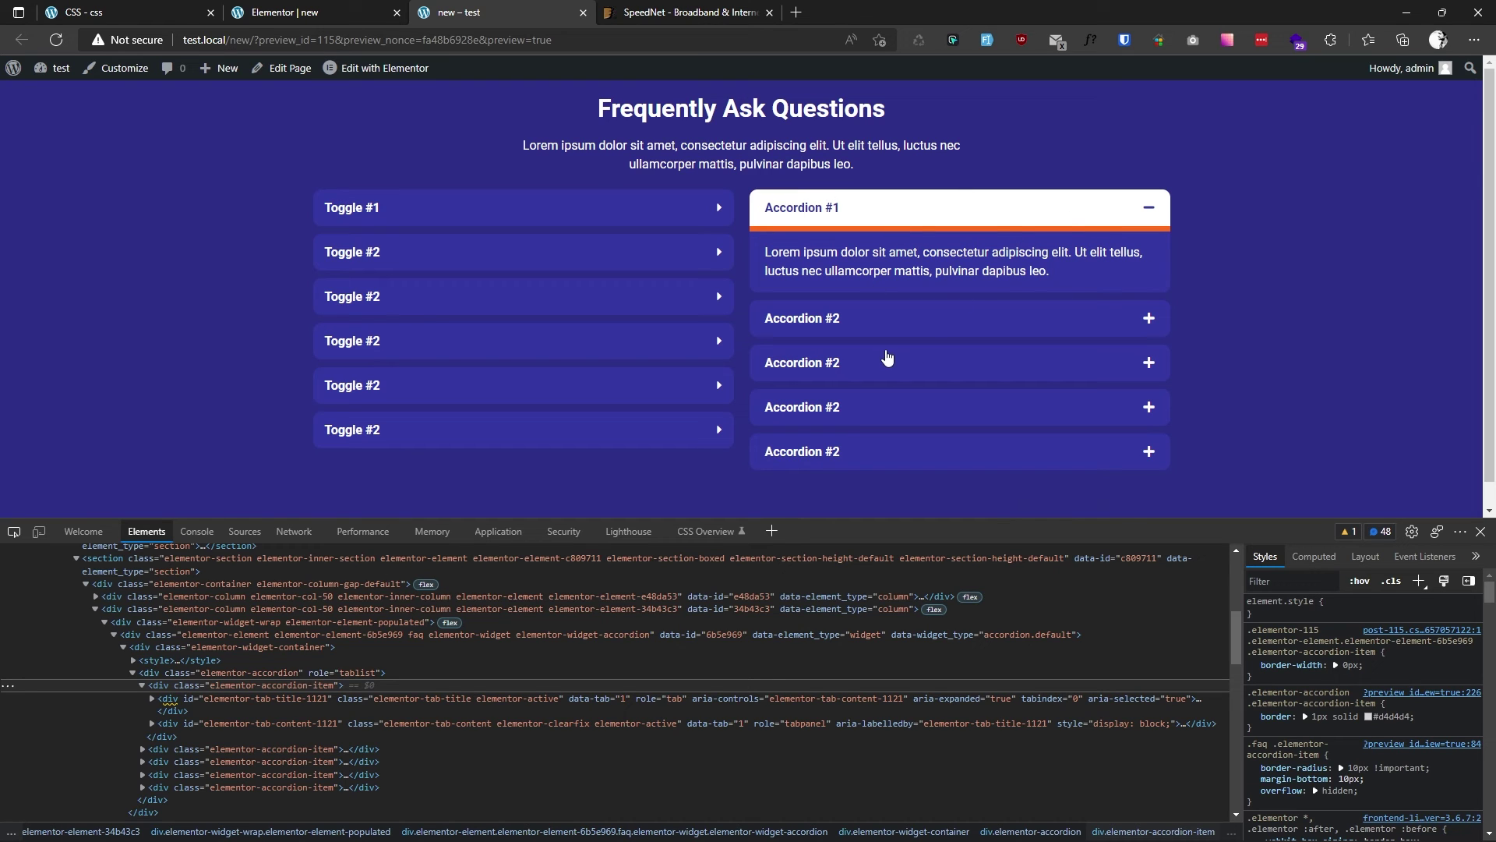
Step: Compare with the SpeedNet reference page, then set the Toggle widget's title padding to 20 px on all sides in Elementor
{"action": "left_click", "coordinate": [688, 11]}
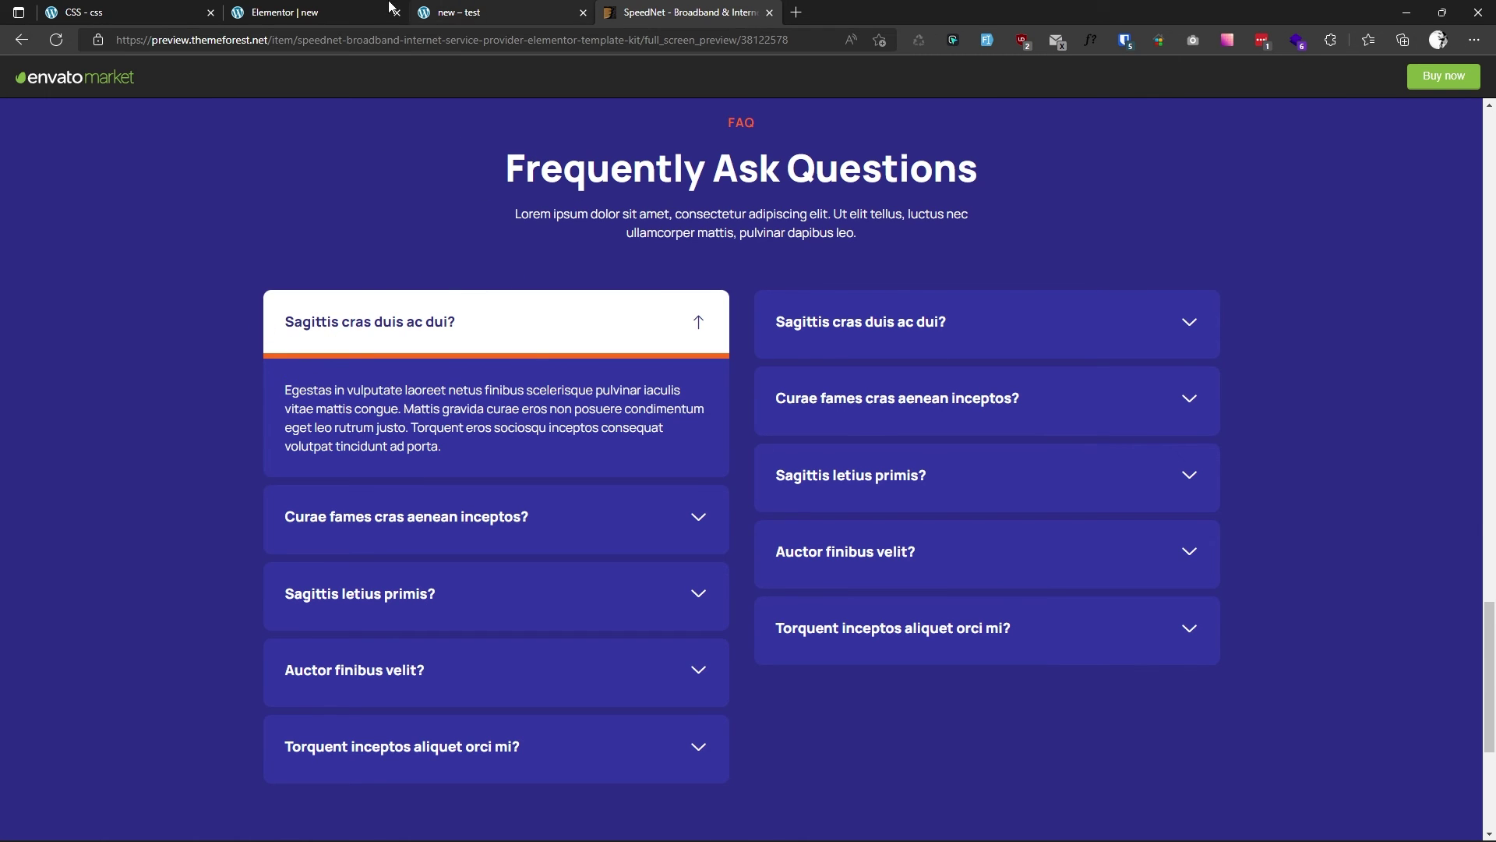
{"action": "left_click", "coordinate": [326, 11]}
{"action": "left_click", "coordinate": [117, 107]}
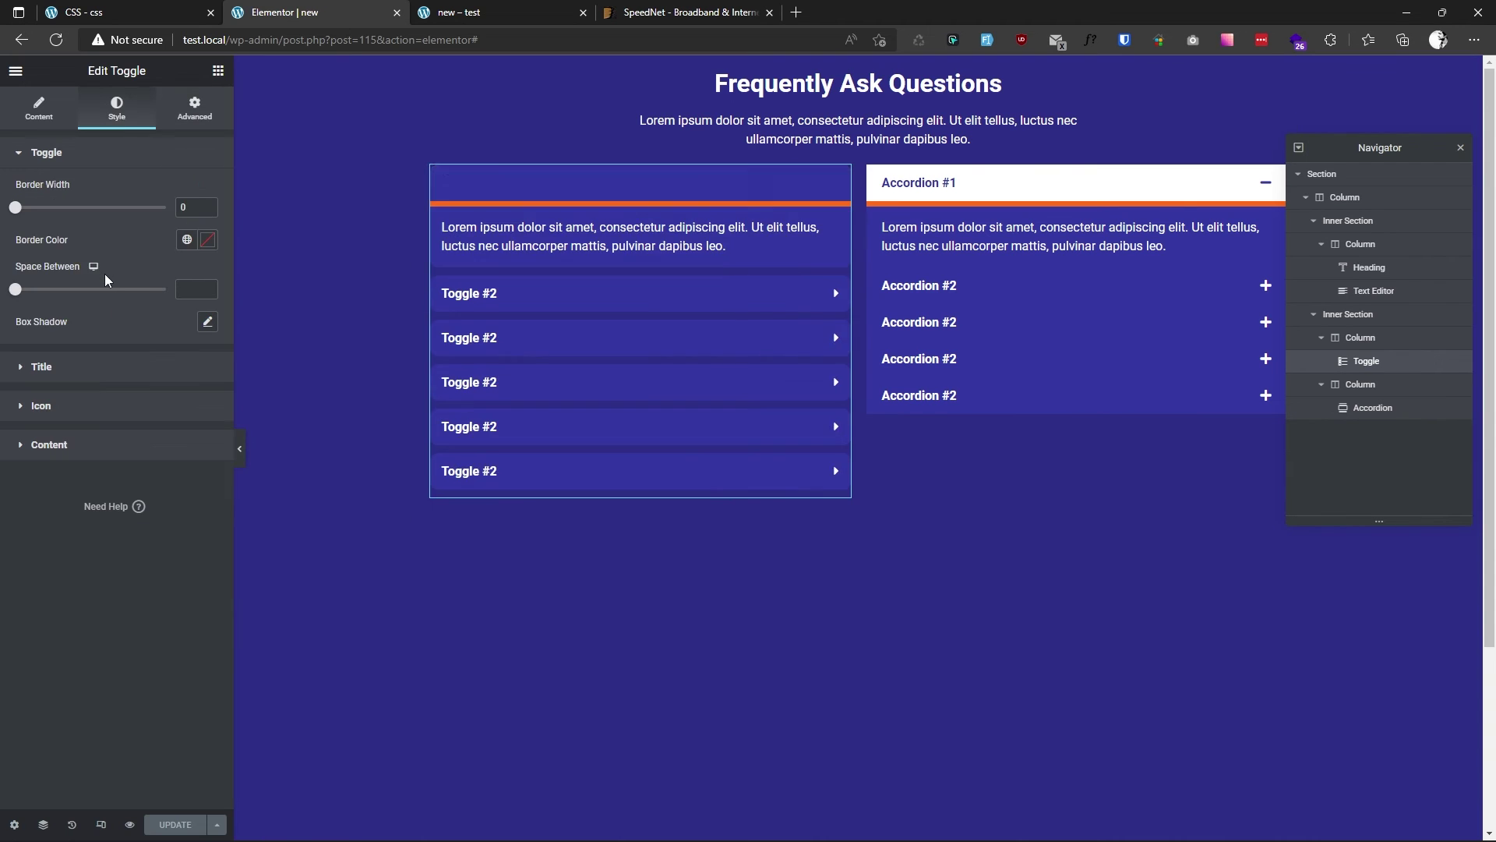
{"action": "left_click", "coordinate": [68, 367]}
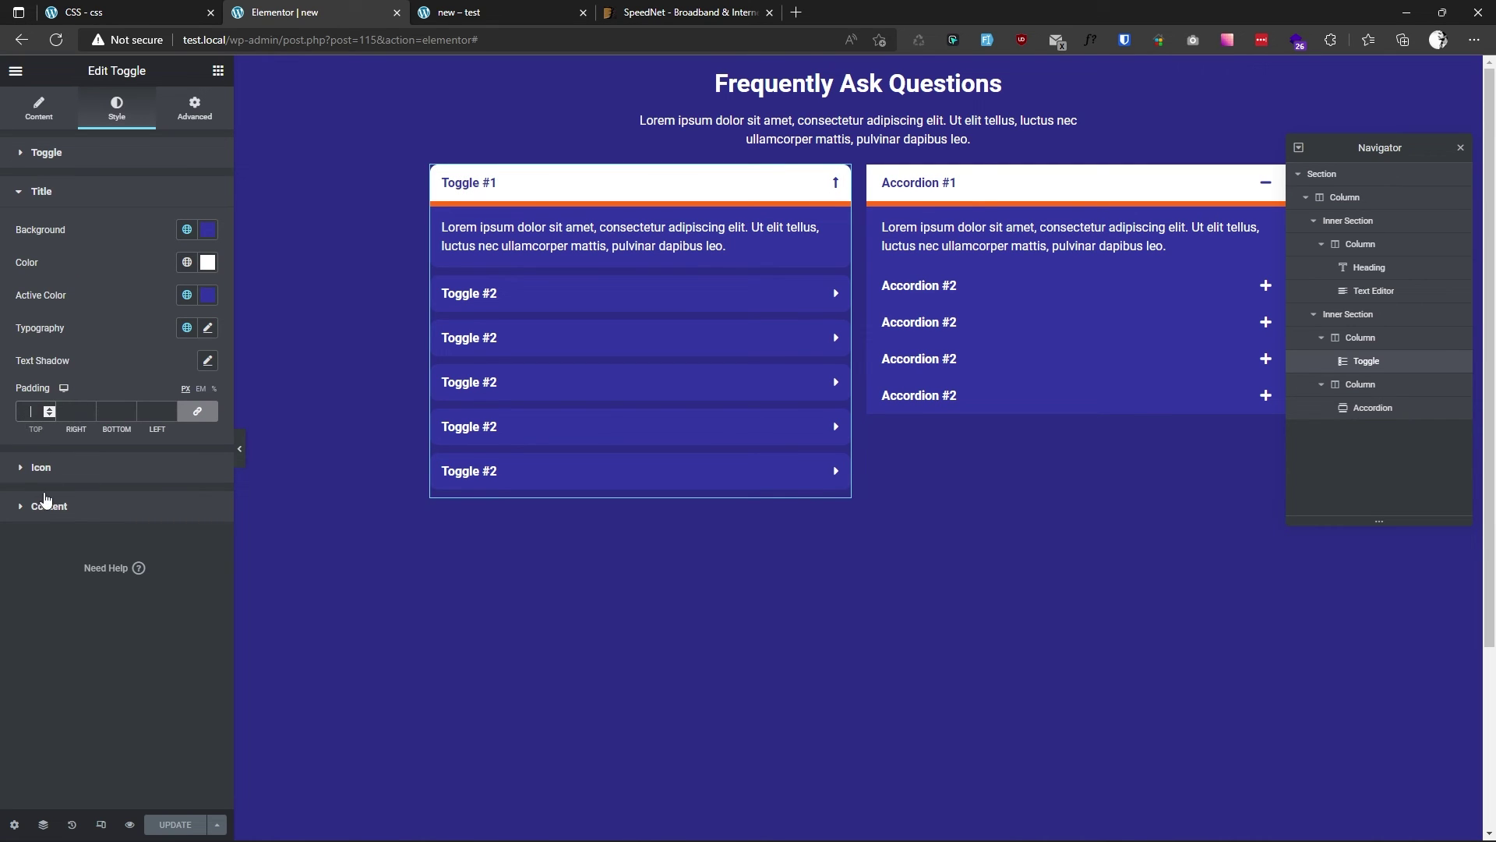
{"action": "type", "text": "20"}
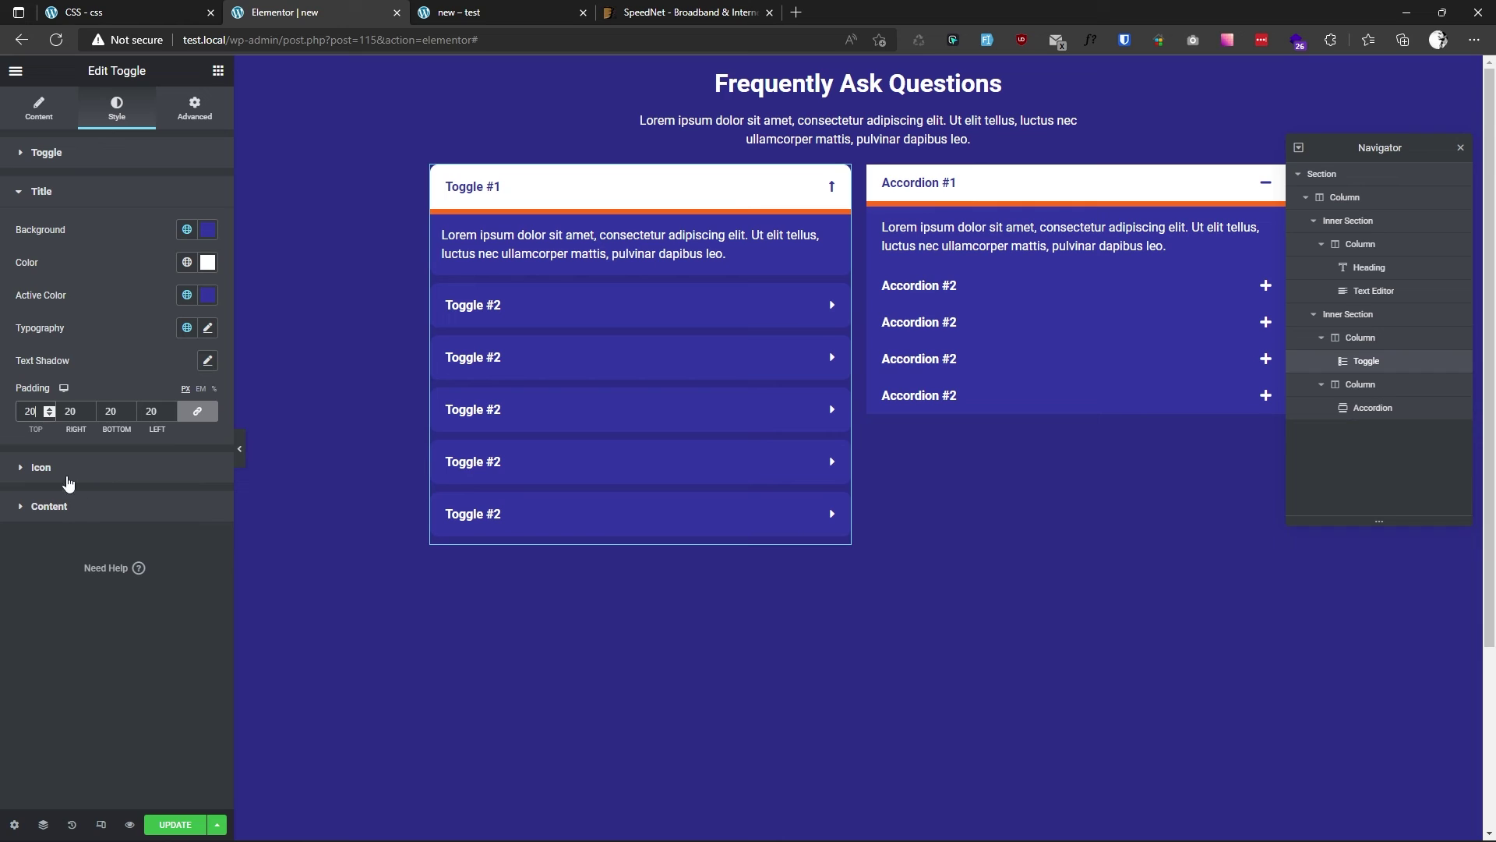
Step: Set the Toggle widget's content padding to 20 px on all sides
{"action": "left_click", "coordinate": [66, 510]}
{"action": "left_click", "coordinate": [31, 458]}
{"action": "type", "text": "2"}
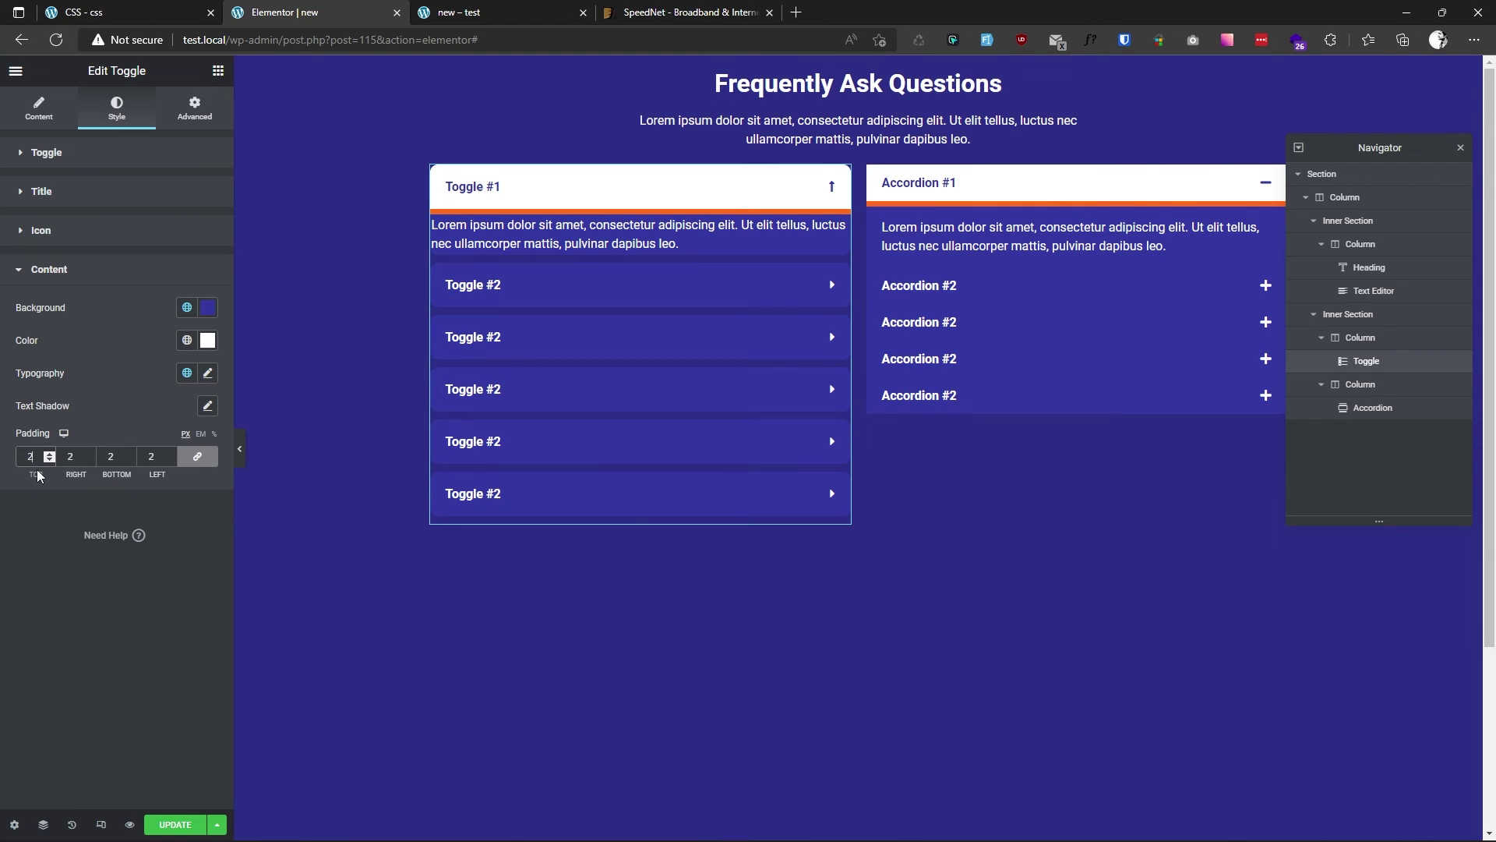
{"action": "type", "text": "0"}
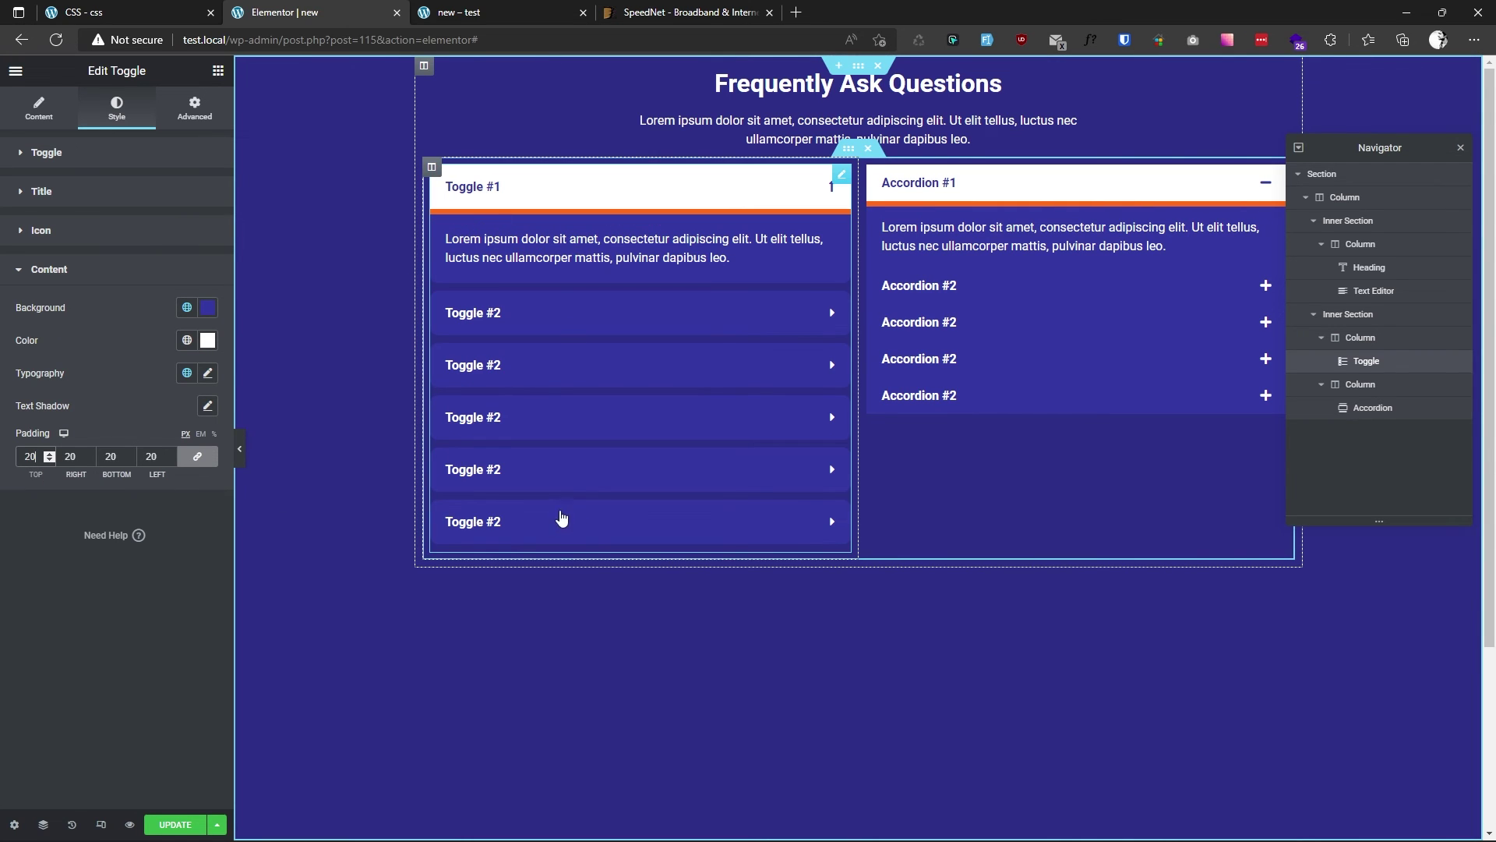
Step: Copy the Toggle widget's style and paste it onto the Accordion widget
{"action": "right_click", "coordinate": [707, 323]}
{"action": "left_click", "coordinate": [769, 393]}
{"action": "right_click", "coordinate": [1006, 295]}
{"action": "left_click", "coordinate": [1052, 407]}
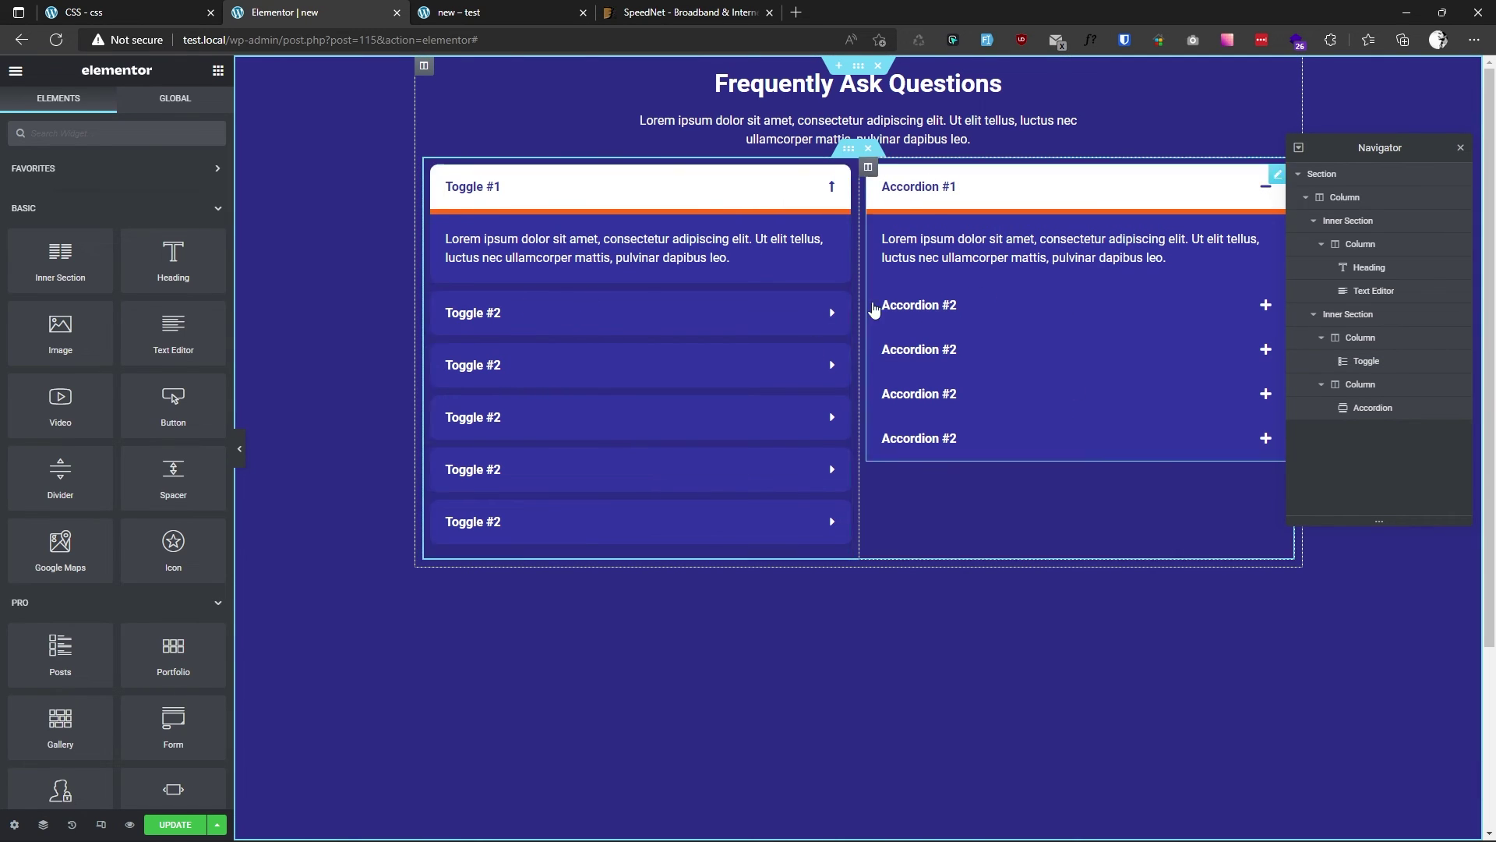
Step: Update the Elementor page and test the first toggle in the preview against the SpeedNet reference page
{"action": "left_click", "coordinate": [171, 824]}
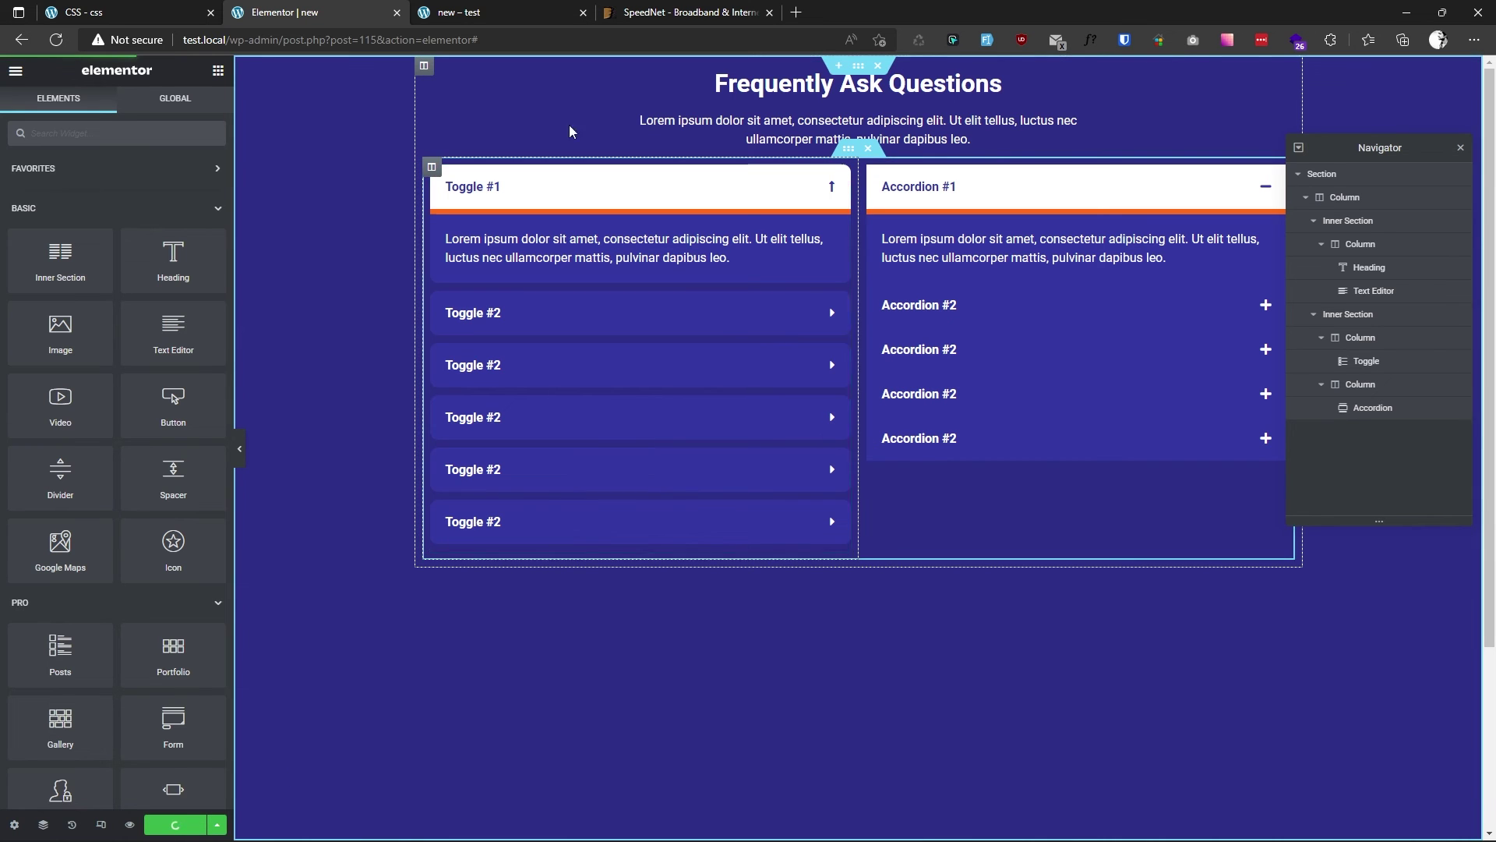
{"action": "left_click", "coordinate": [488, 6]}
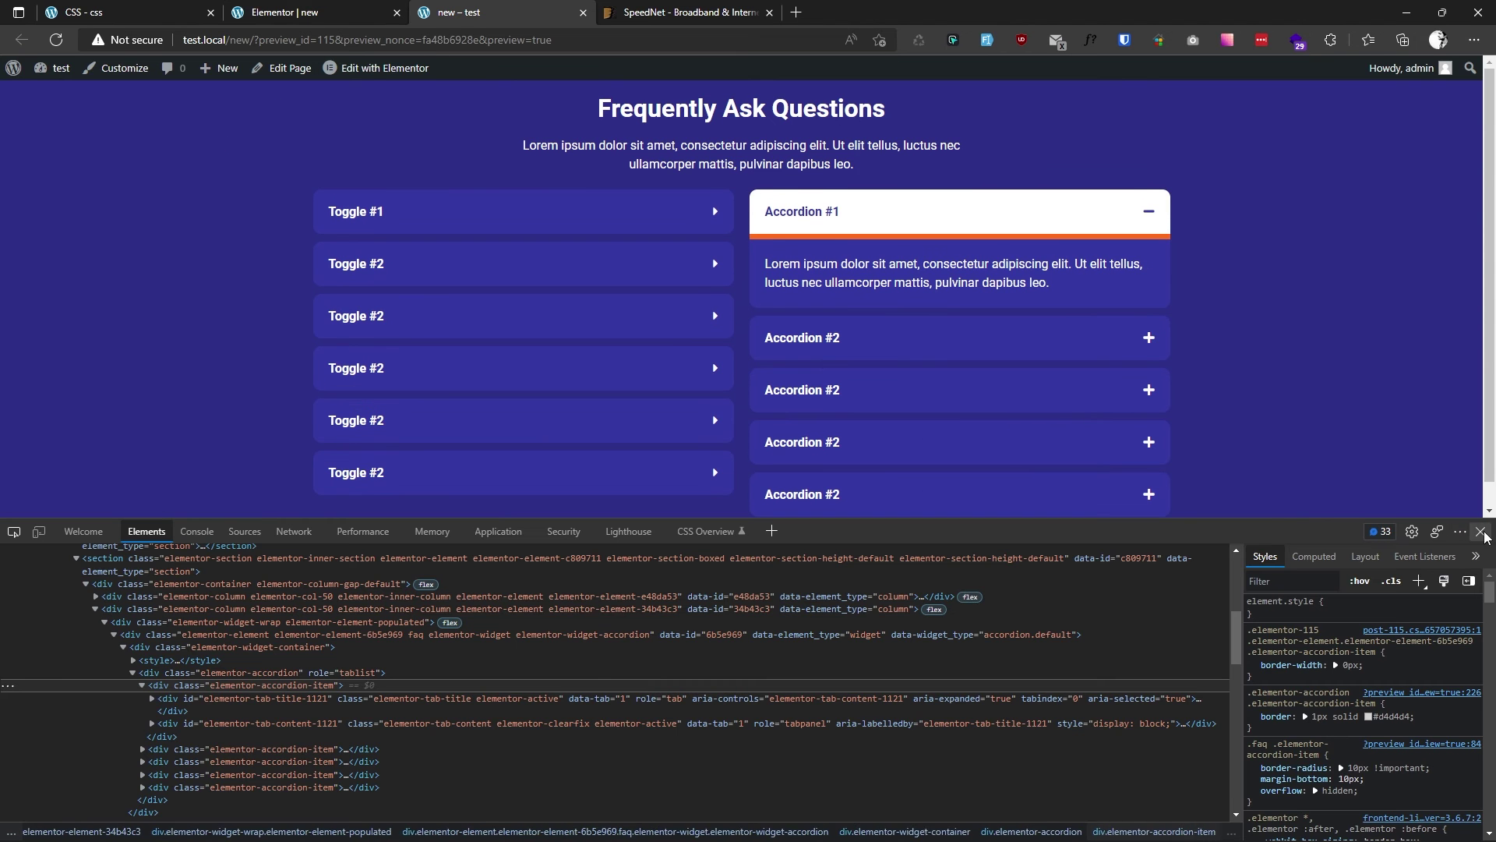
{"action": "key", "text": "F12"}
{"action": "left_click", "coordinate": [535, 212]}
{"action": "left_click", "coordinate": [444, 217]}
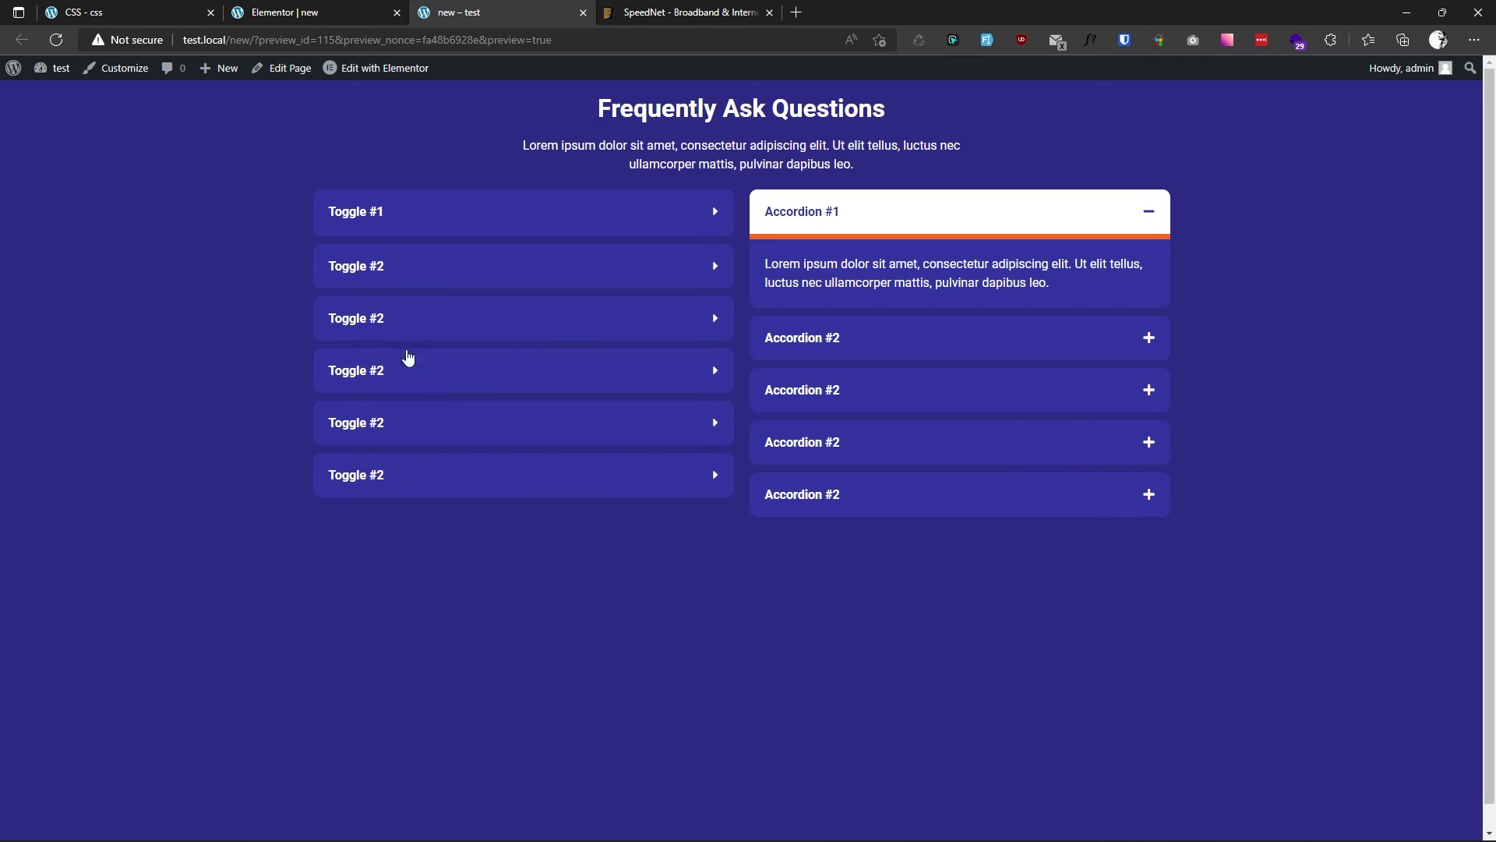
{"action": "left_click", "coordinate": [672, 6]}
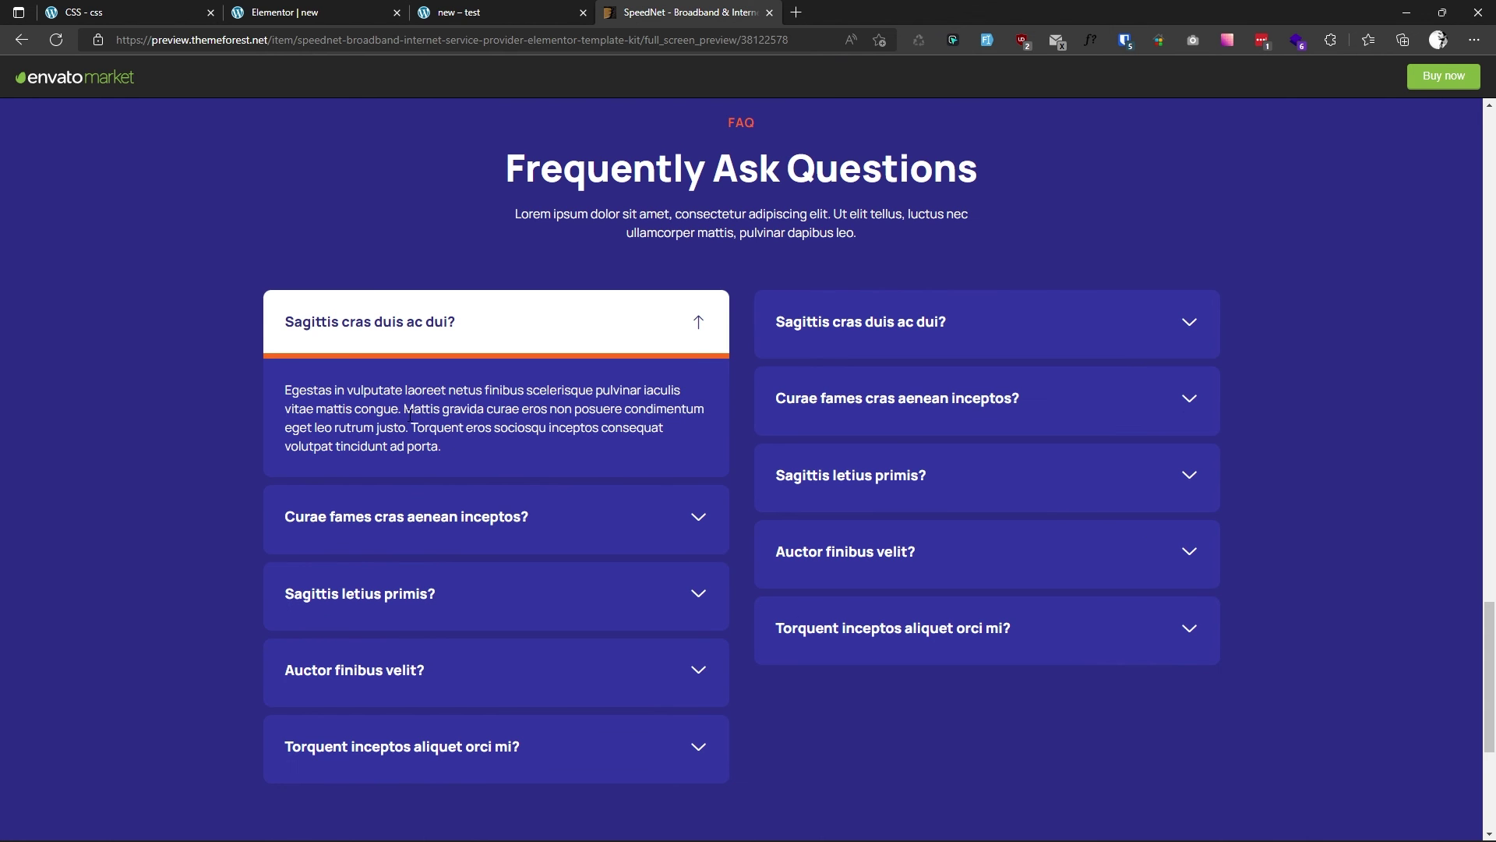
Step: Compare how the first FAQ item opens and closes on the SpeedNet reference page and in the test page preview
{"action": "left_click", "coordinate": [537, 350]}
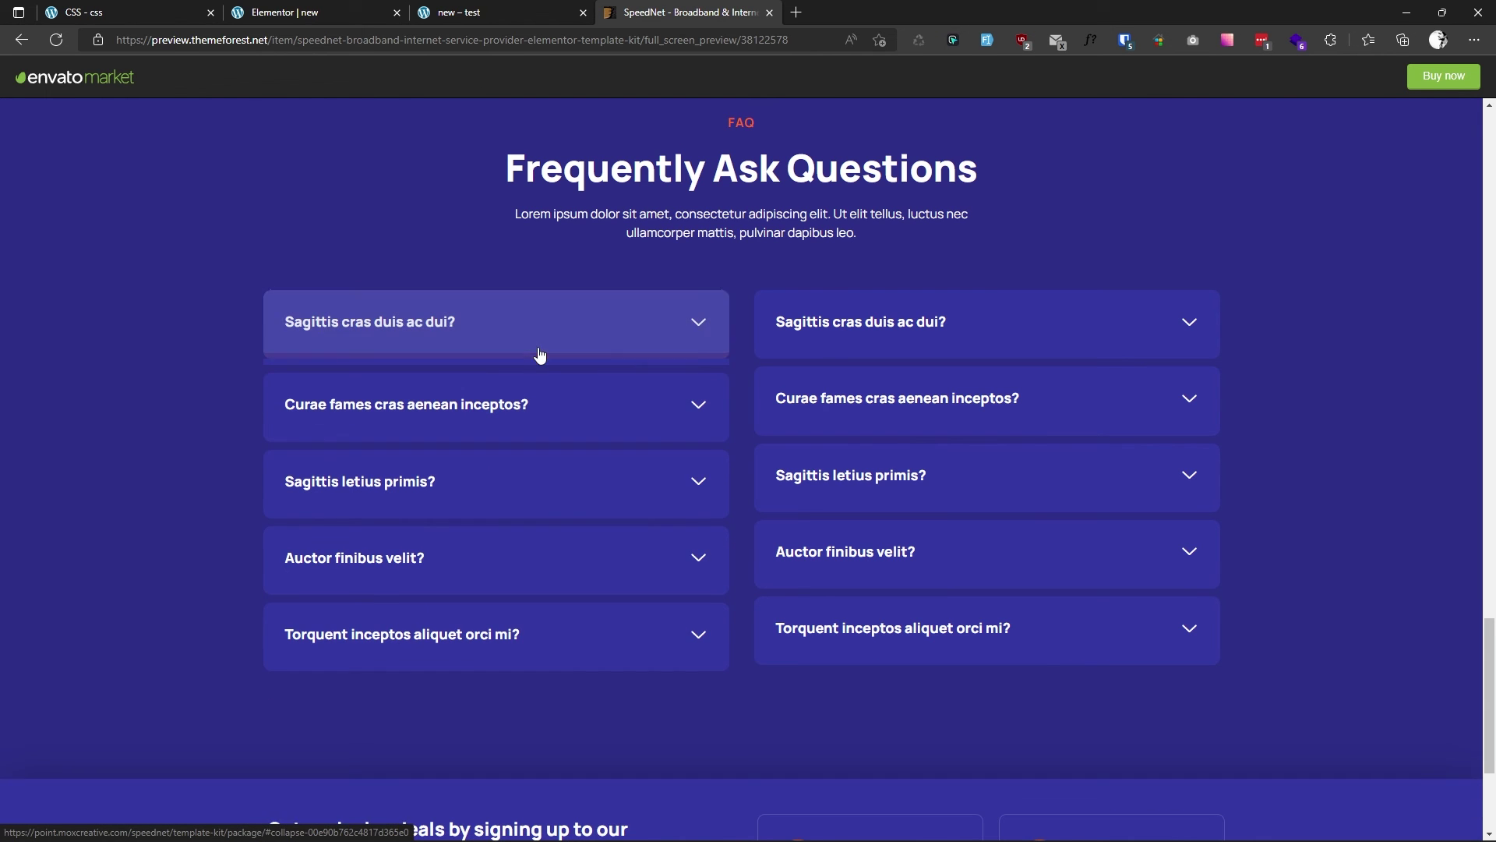
{"action": "left_click", "coordinate": [394, 335]}
{"action": "left_click", "coordinate": [594, 336]}
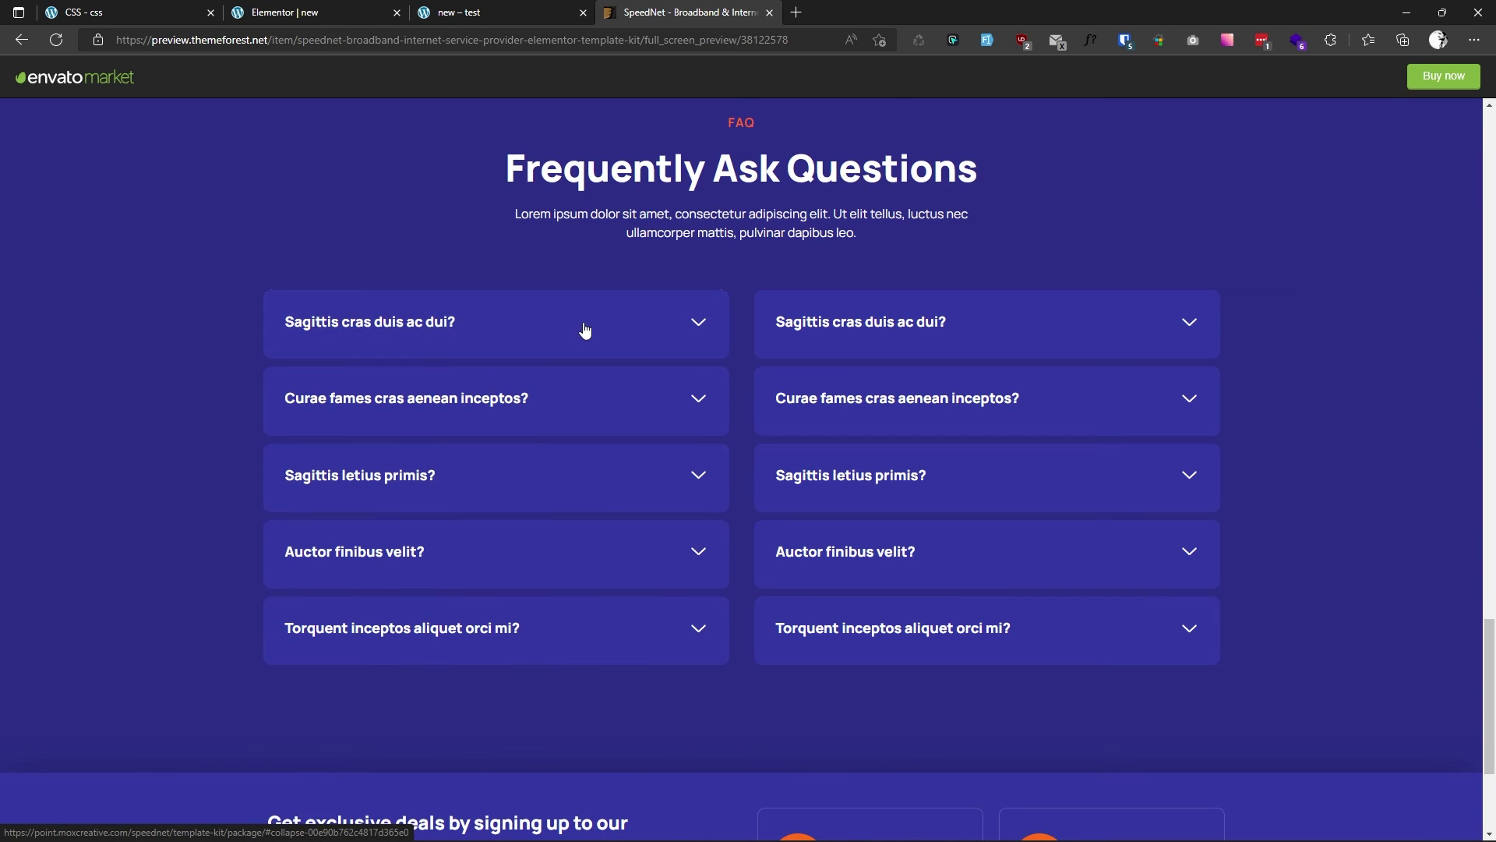
{"action": "left_click", "coordinate": [596, 336]}
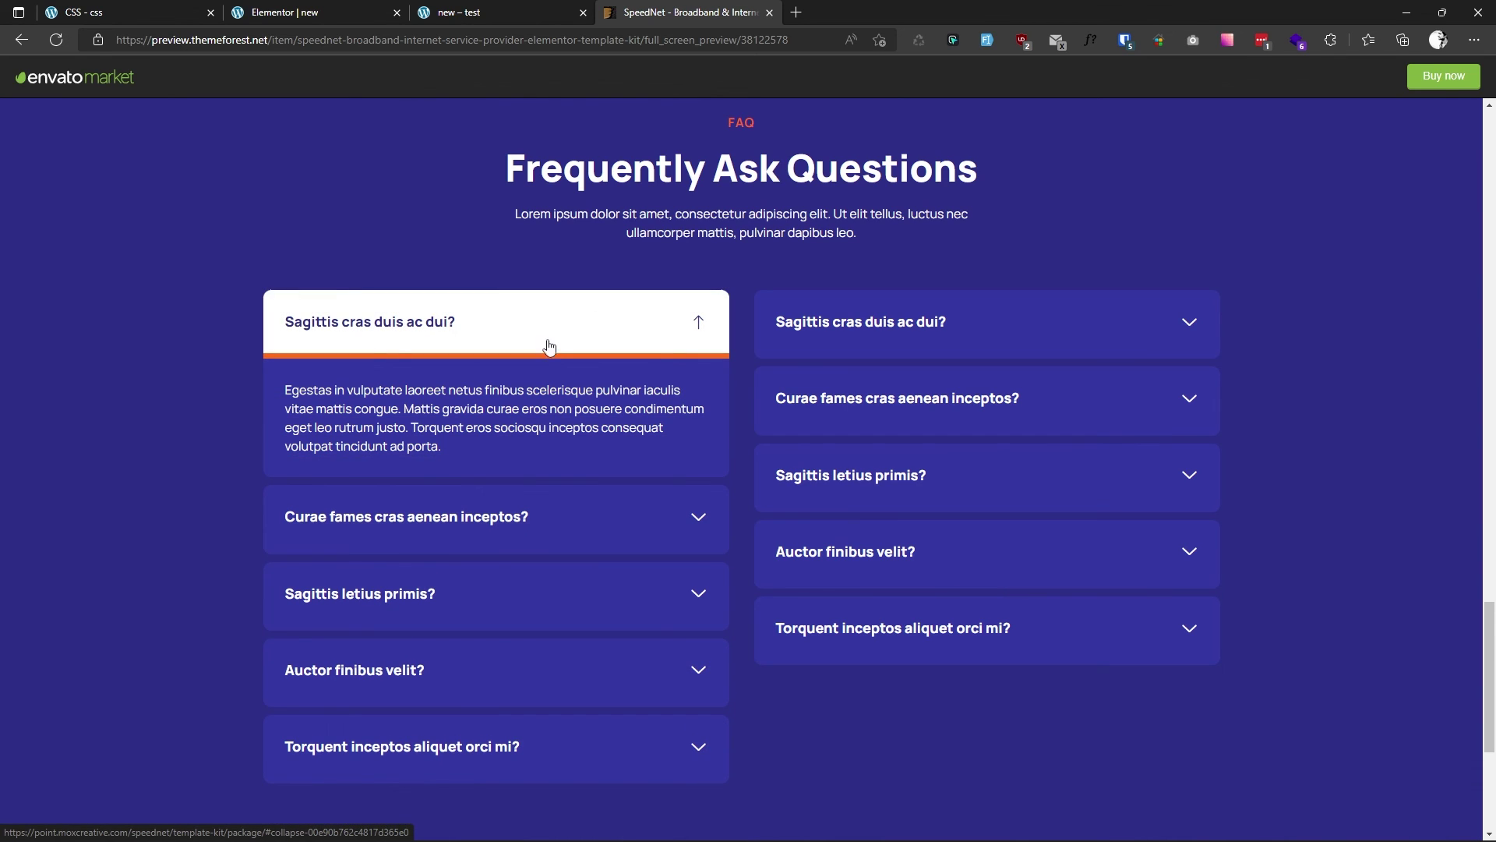
{"action": "left_click", "coordinate": [444, 11]}
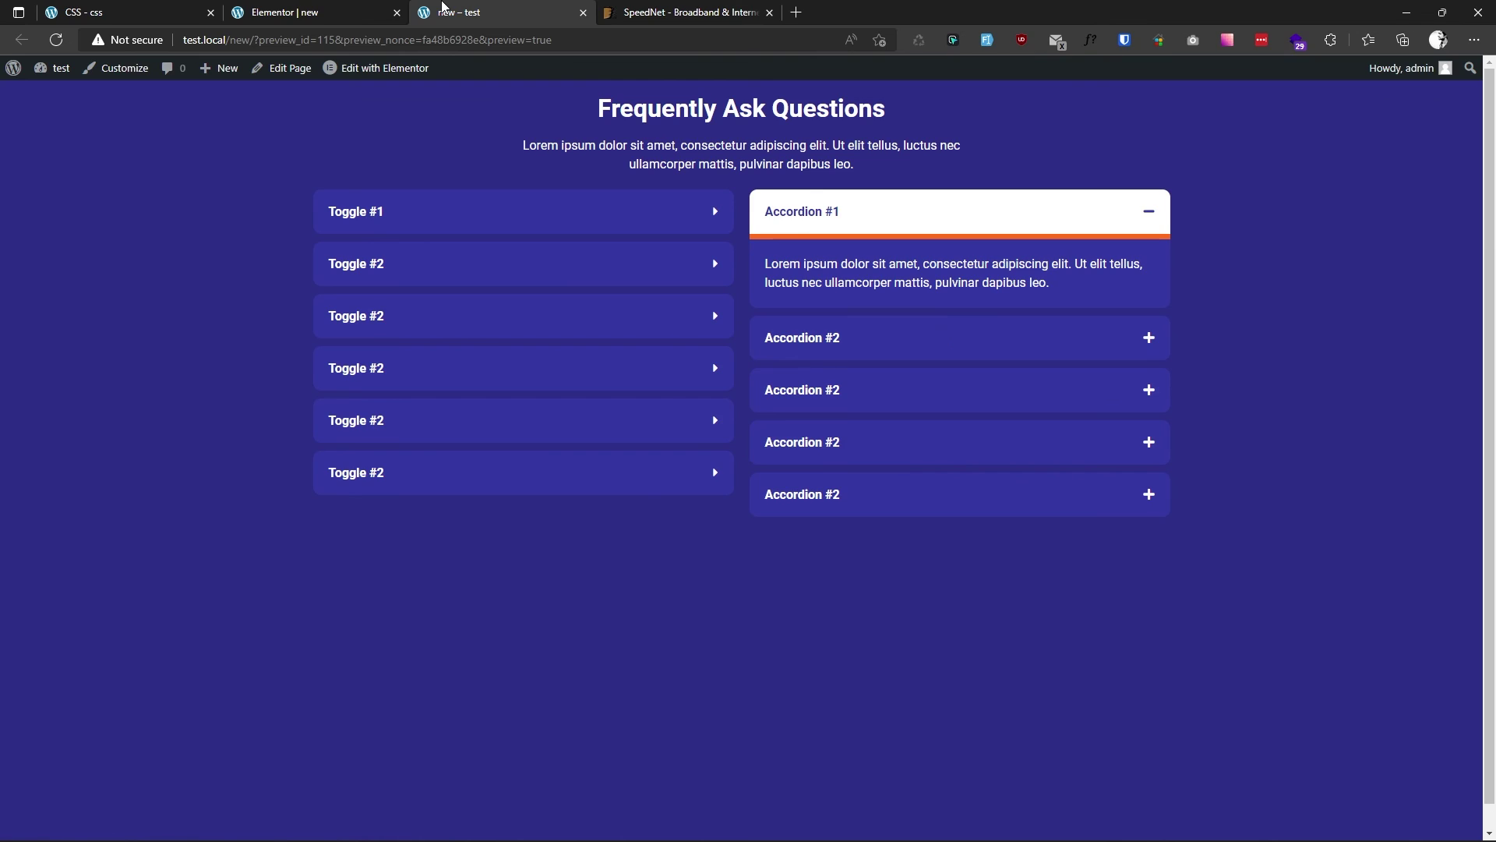
{"action": "left_click", "coordinate": [427, 232]}
{"action": "left_click", "coordinate": [438, 230]}
{"action": "left_click", "coordinate": [445, 225]}
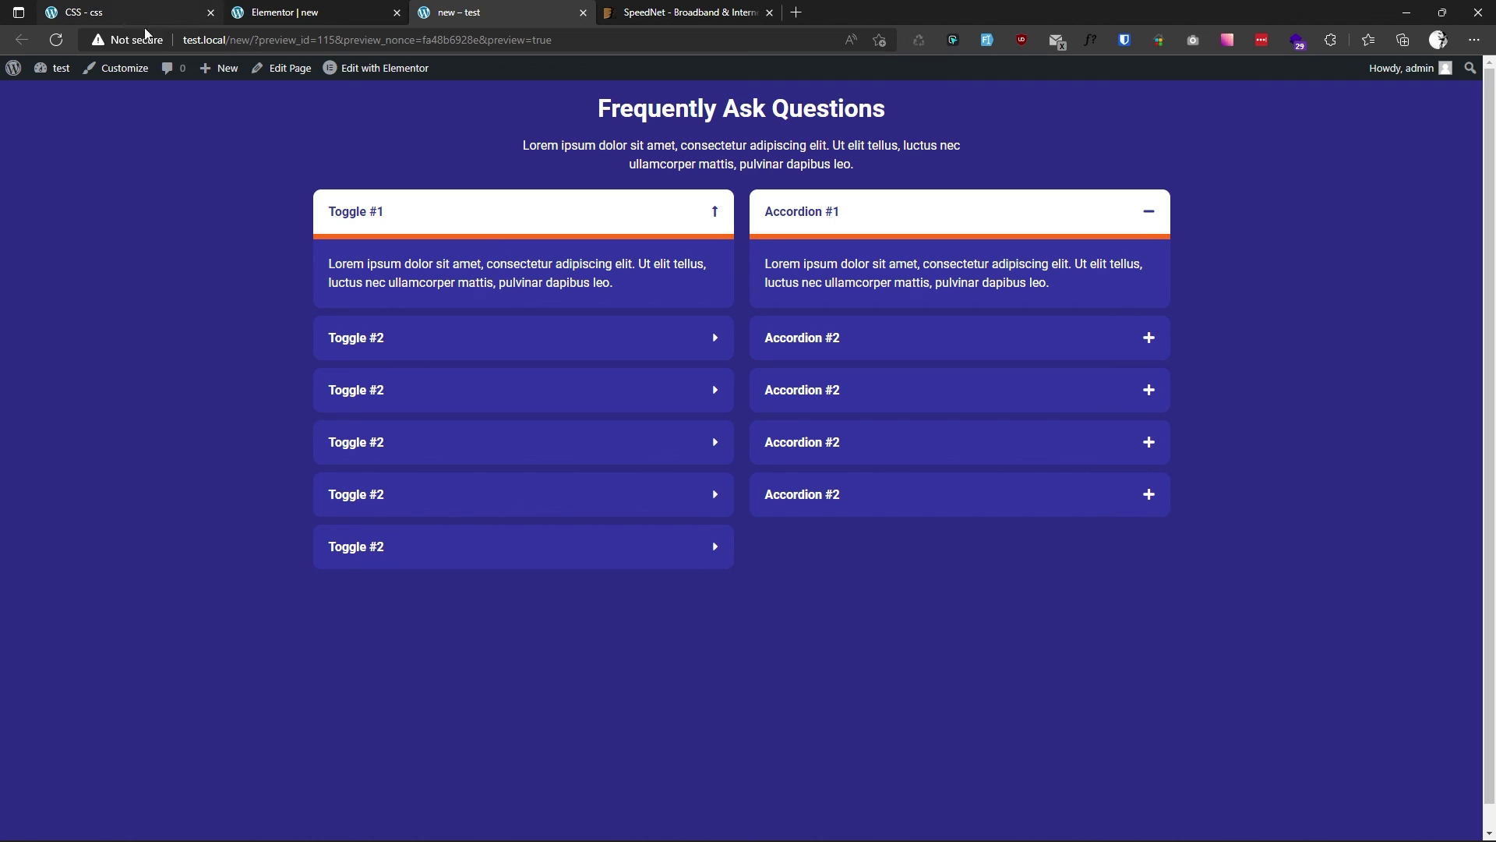
Step: Inspect a closed toggle title in the preview for its class, then add a .faq .elementor-tab-title rule at the end of the custom CSS
{"action": "right_click", "coordinate": [464, 348]}
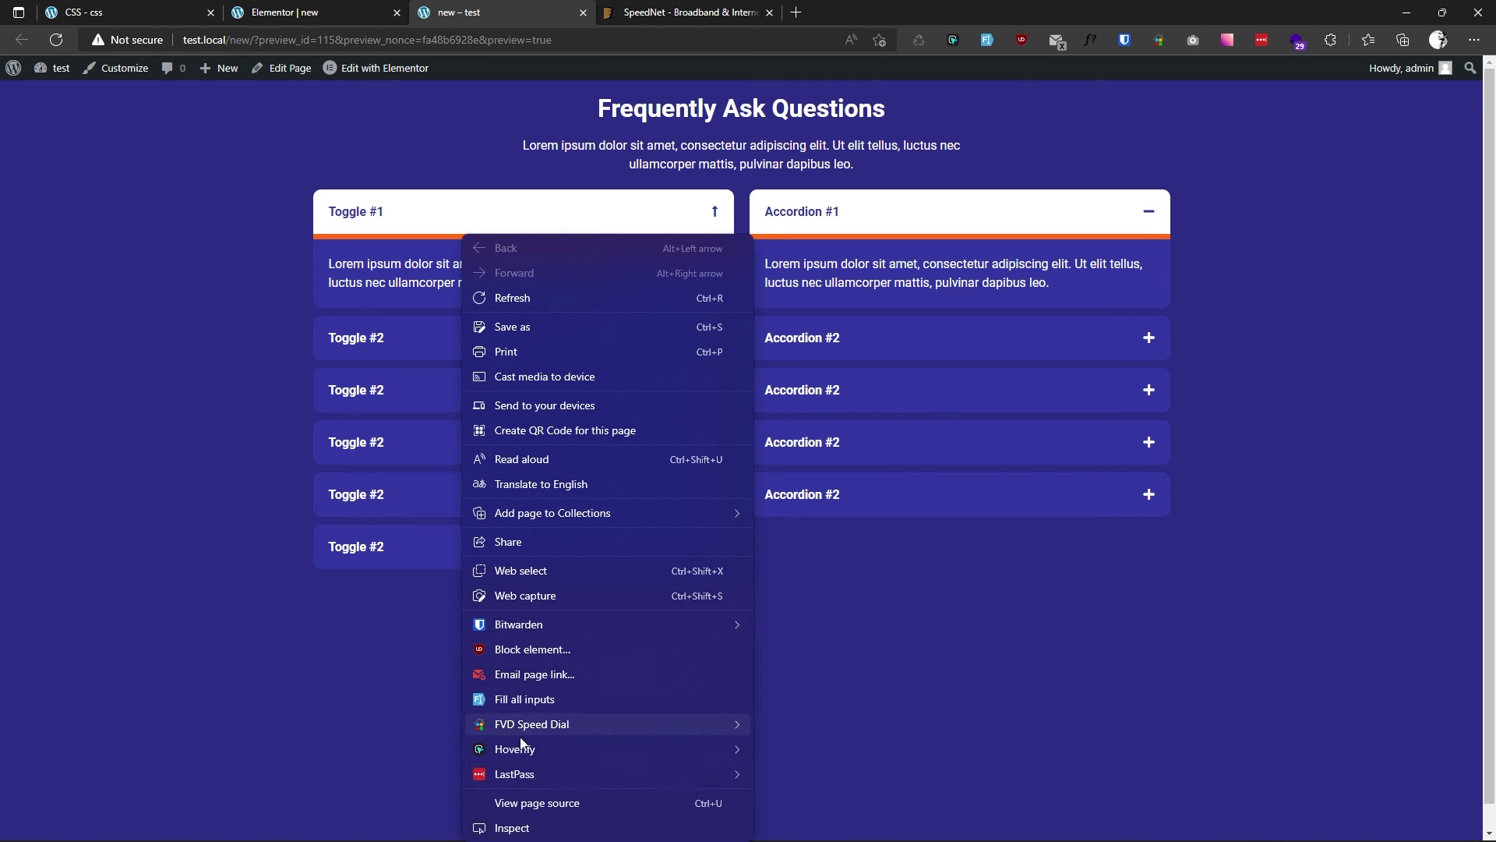
{"action": "left_click", "coordinate": [545, 833]}
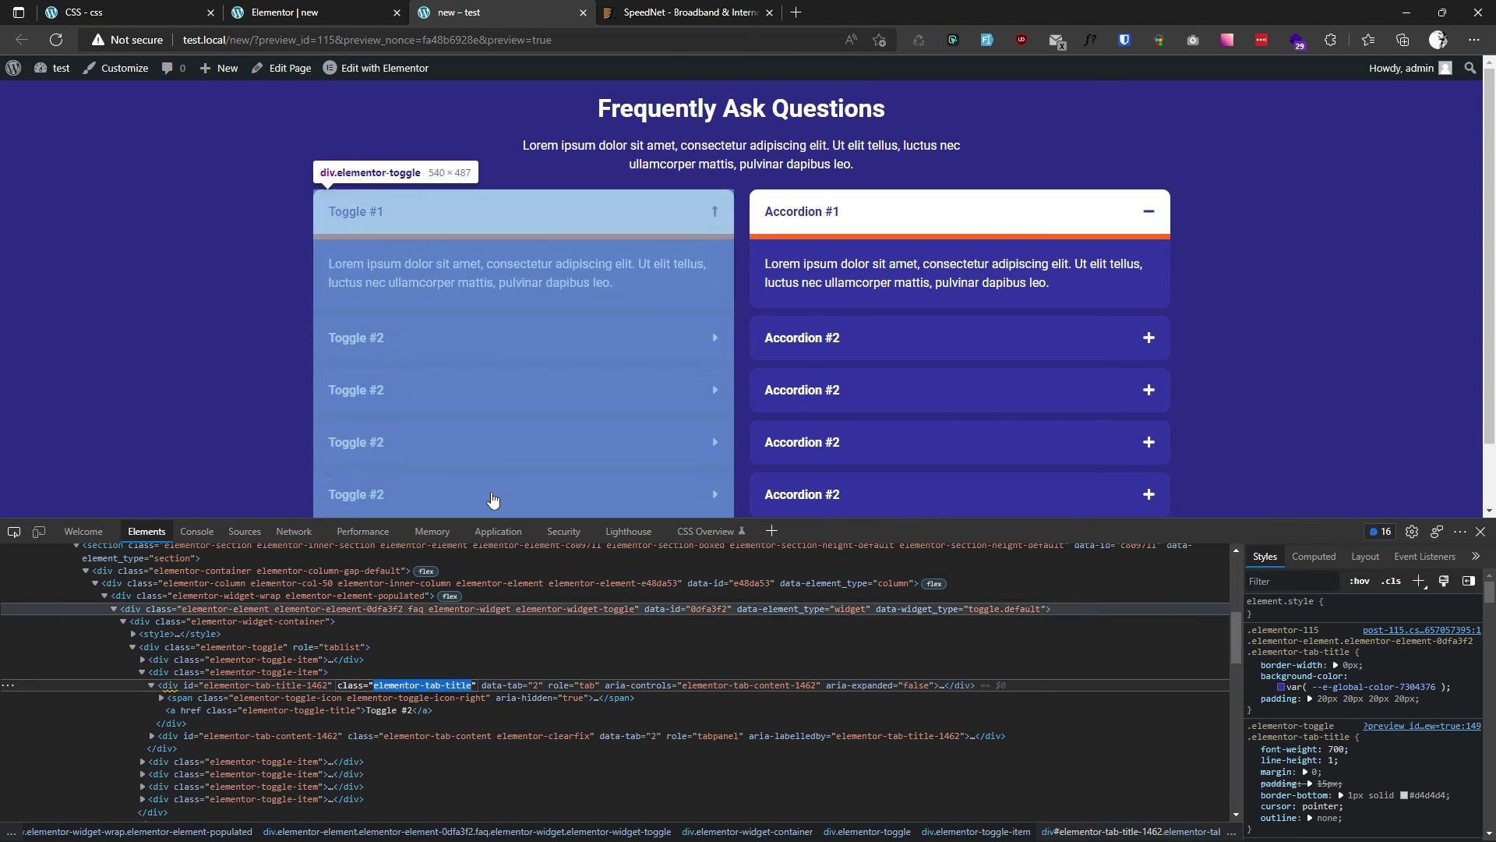
{"action": "left_click", "coordinate": [148, 12]}
{"action": "left_click", "coordinate": [225, 551]}
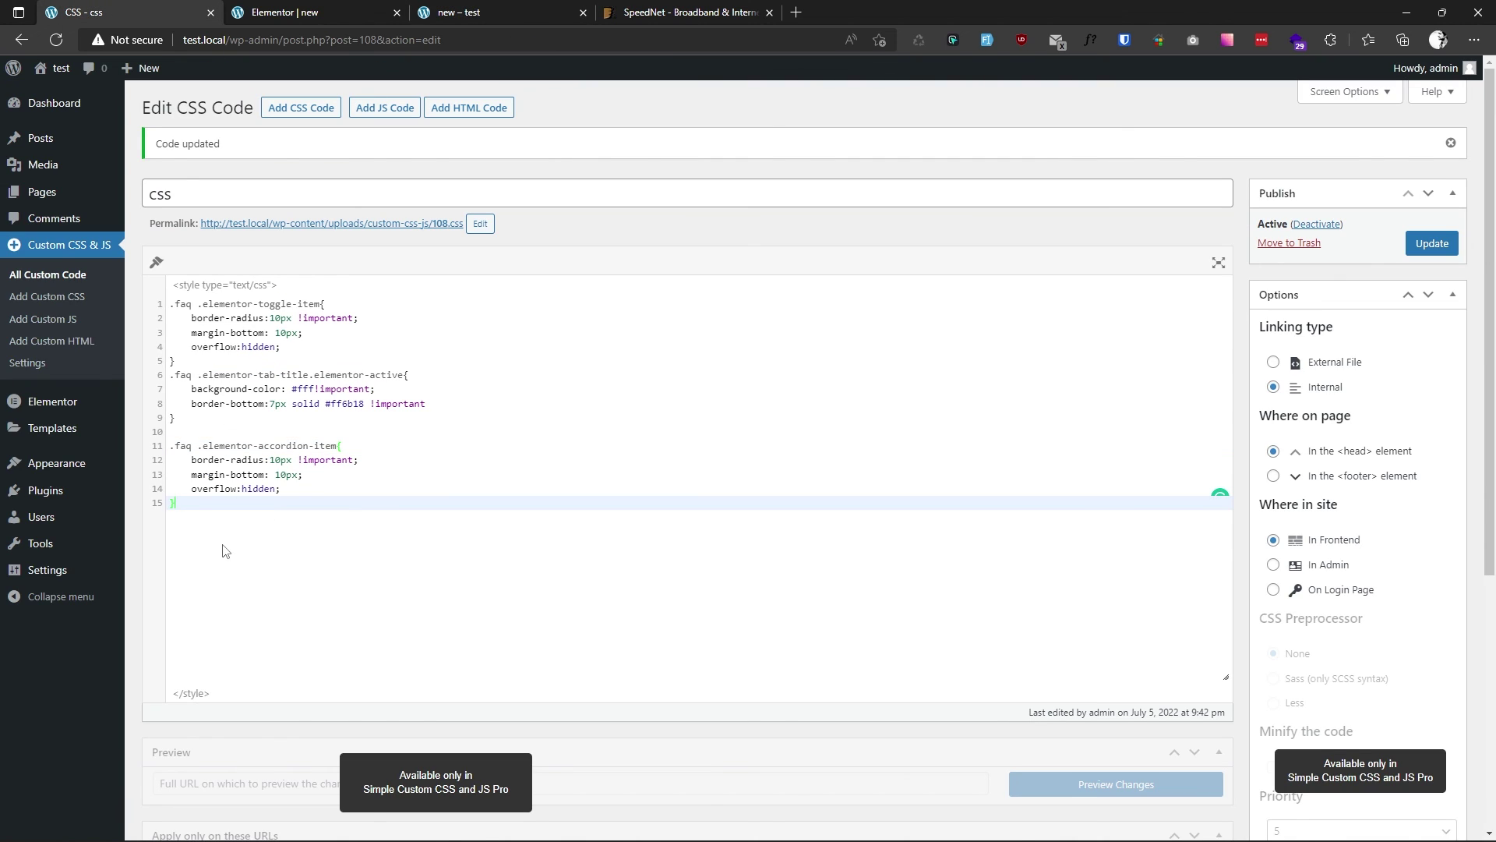
{"action": "key", "text": "Return"}
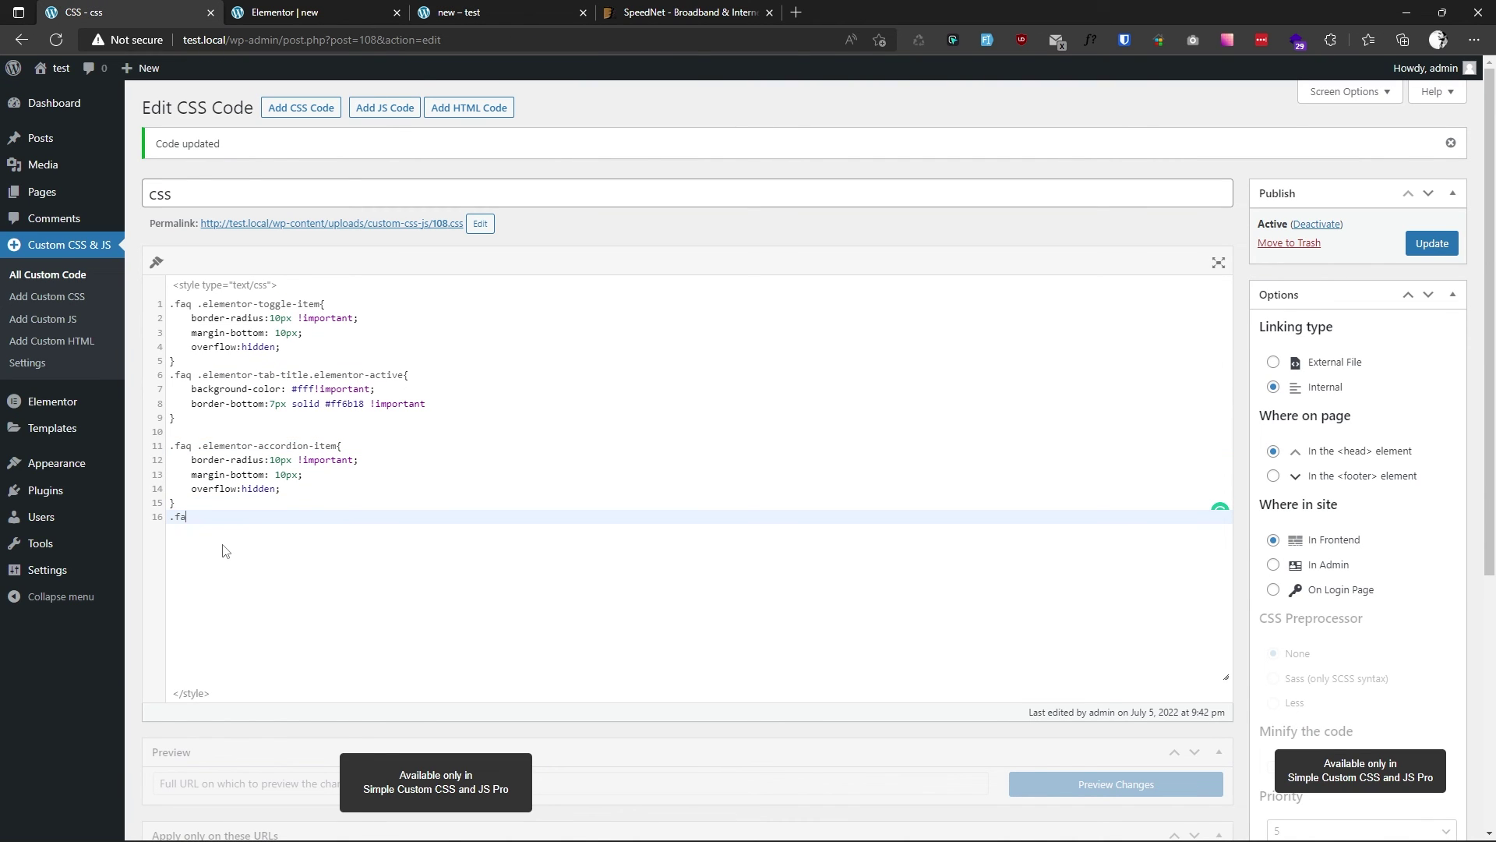
{"action": "type", "text": ".faq .elementor-tab-title{"}
{"action": "key", "text": "Return"}
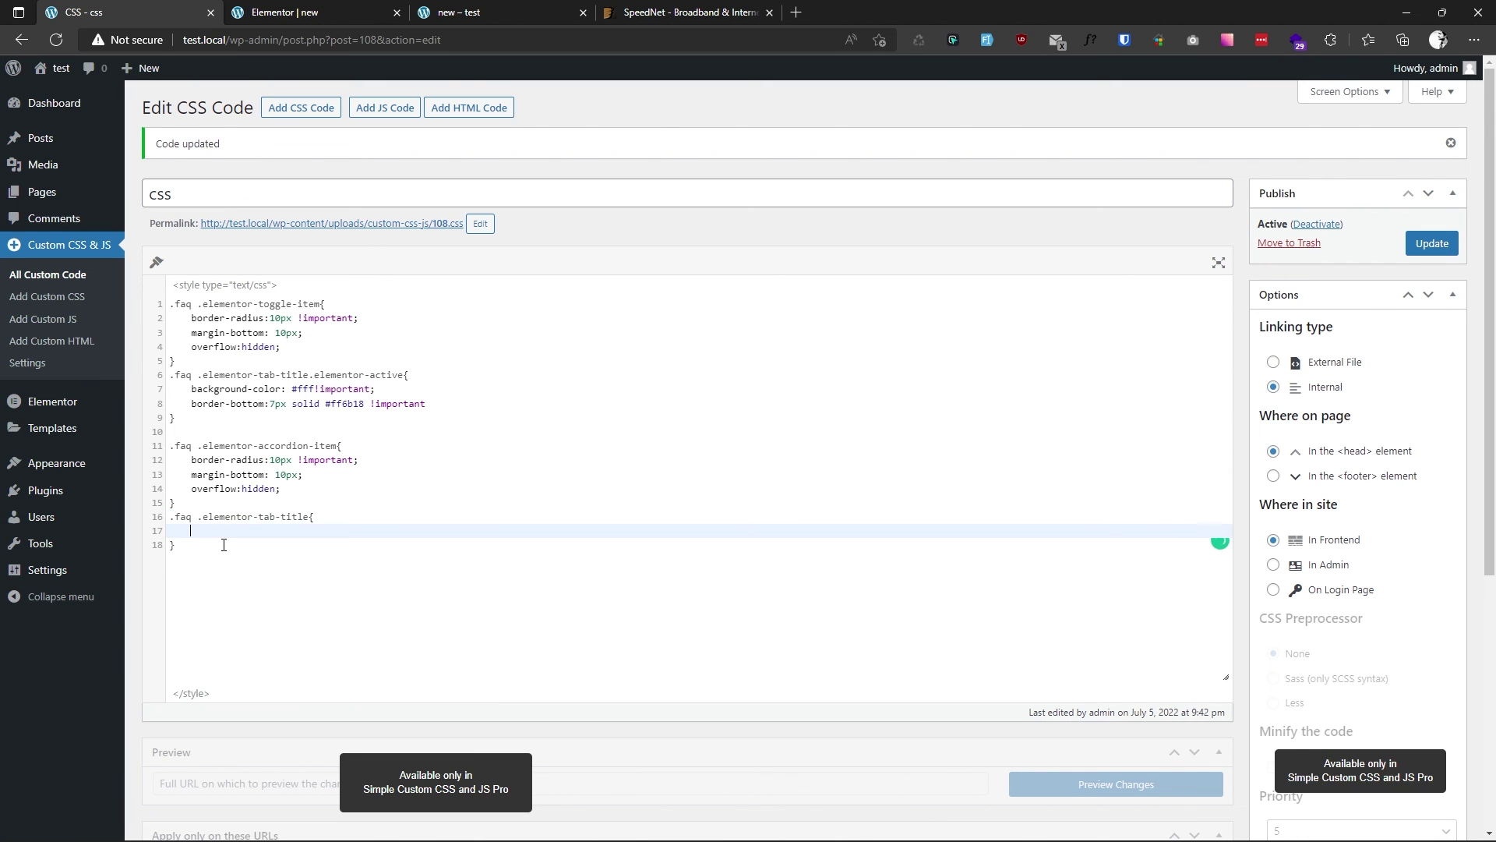
Step: Give the .faq .elementor-tab-title rule the declaration "transition: background-color .4s ease !important;" and update the CSS code
{"action": "type", "text": "tra"}
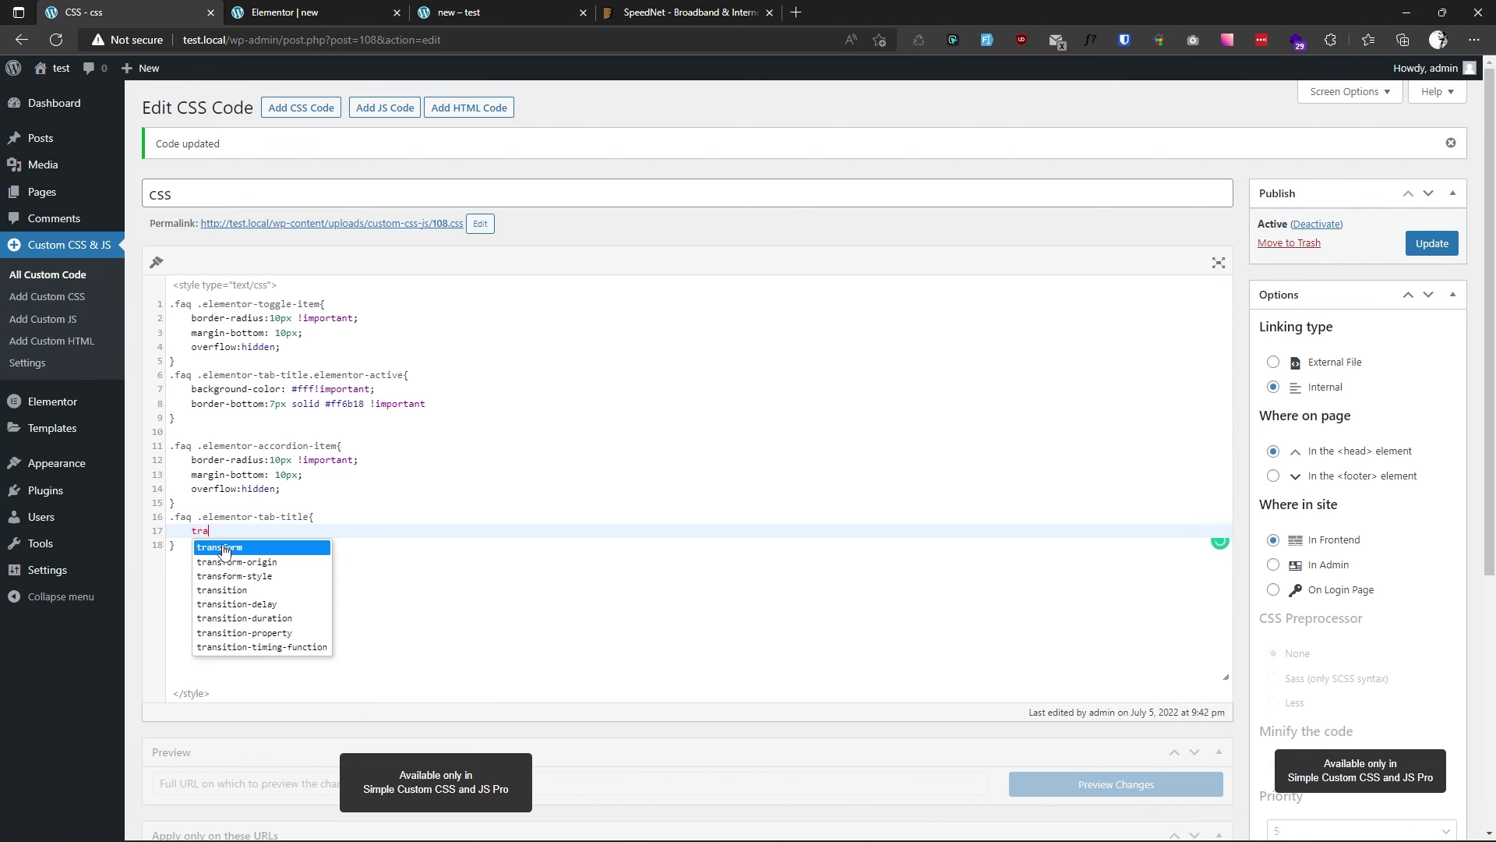
{"action": "key", "text": "Down"}
{"action": "key", "text": "Down"}
{"action": "key", "text": "Down"}
{"action": "key", "text": "Return"}
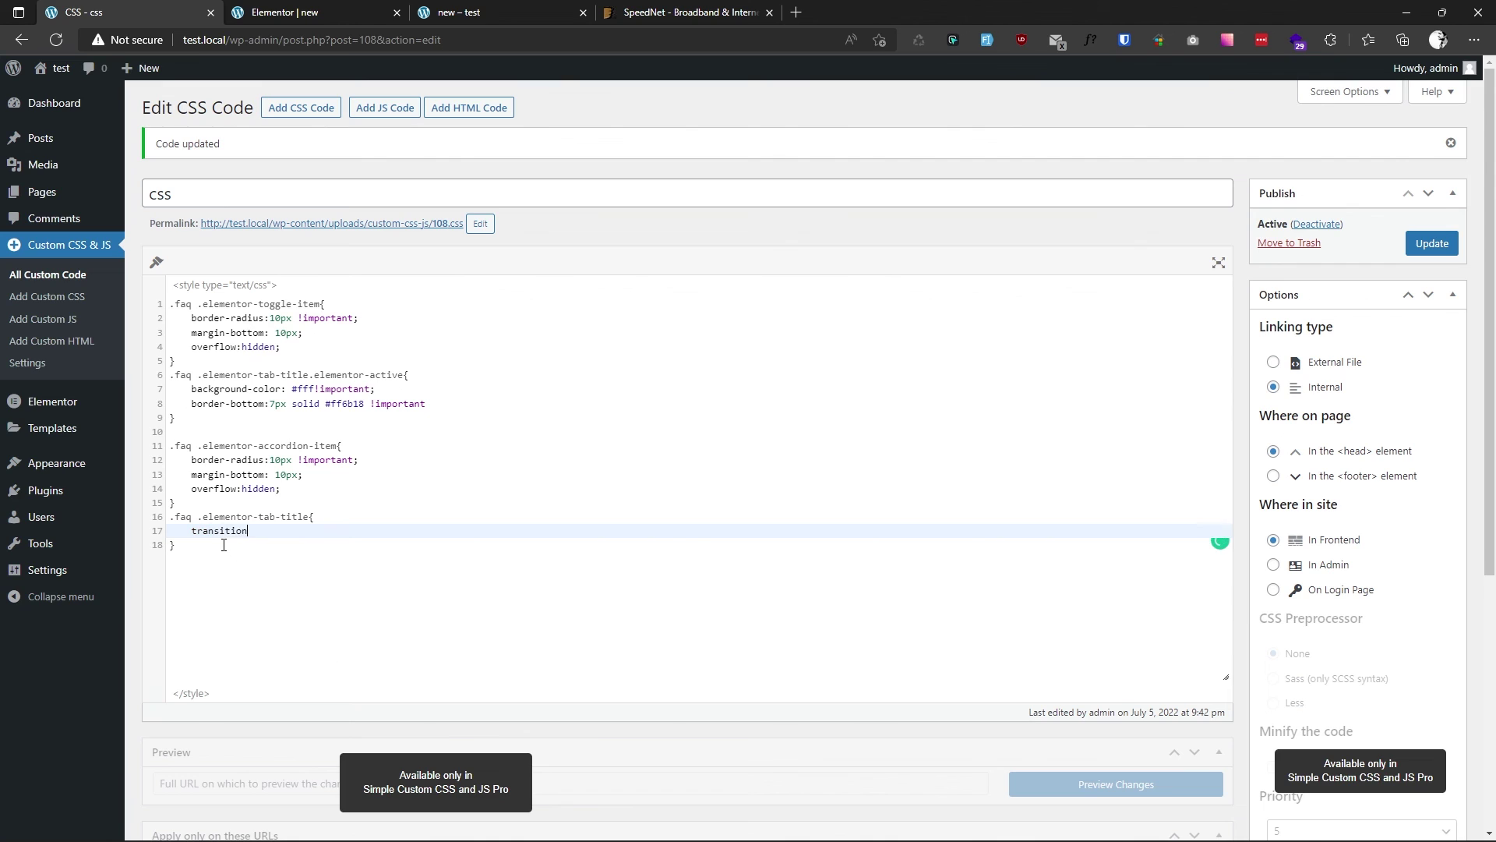
{"action": "type", "text": ": bac"}
{"action": "key", "text": "Return"}
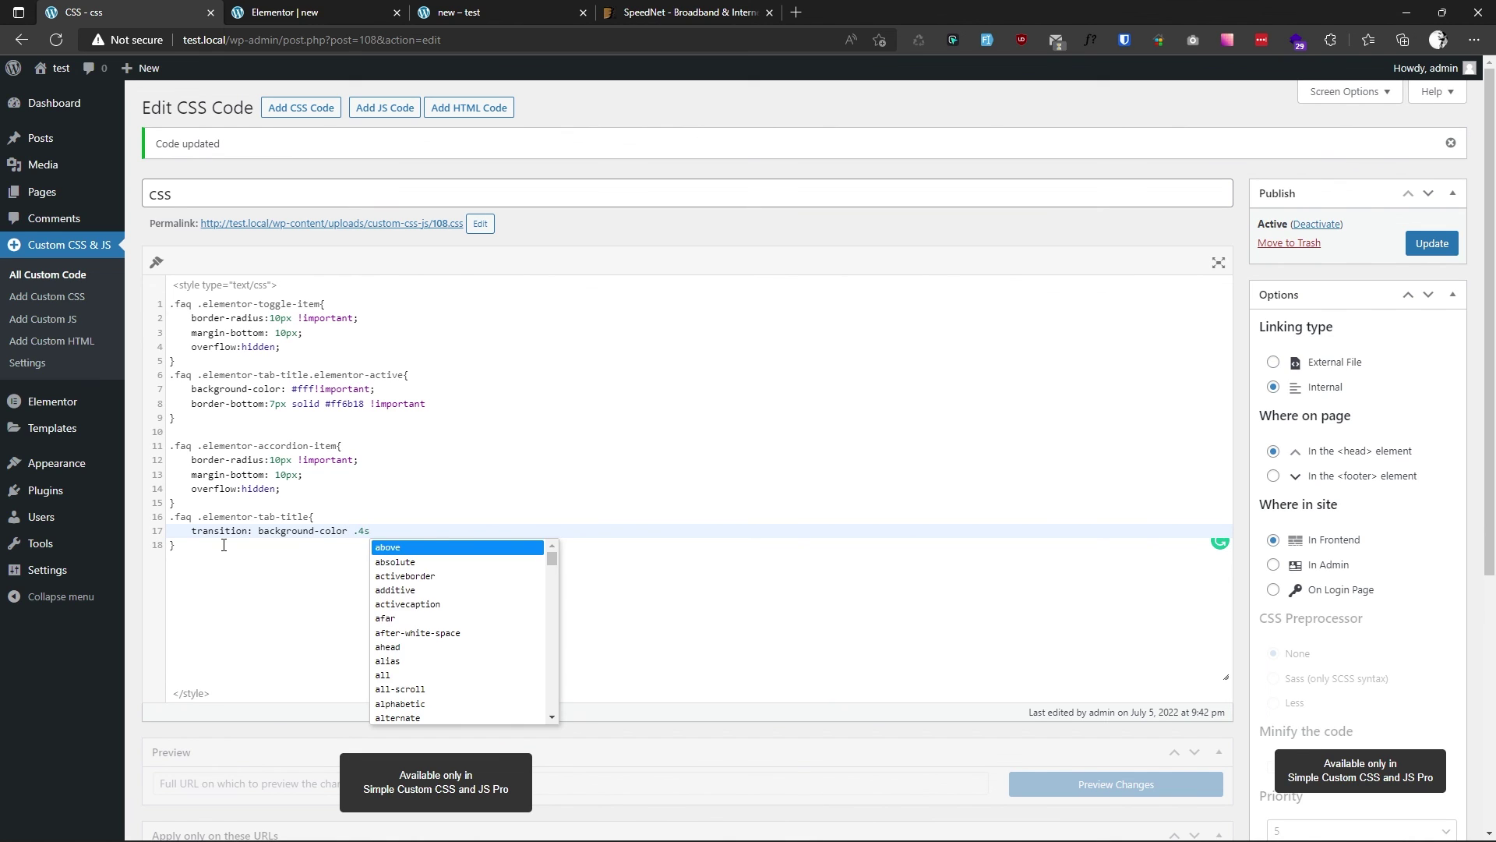
{"action": "type", "text": "ease !"}
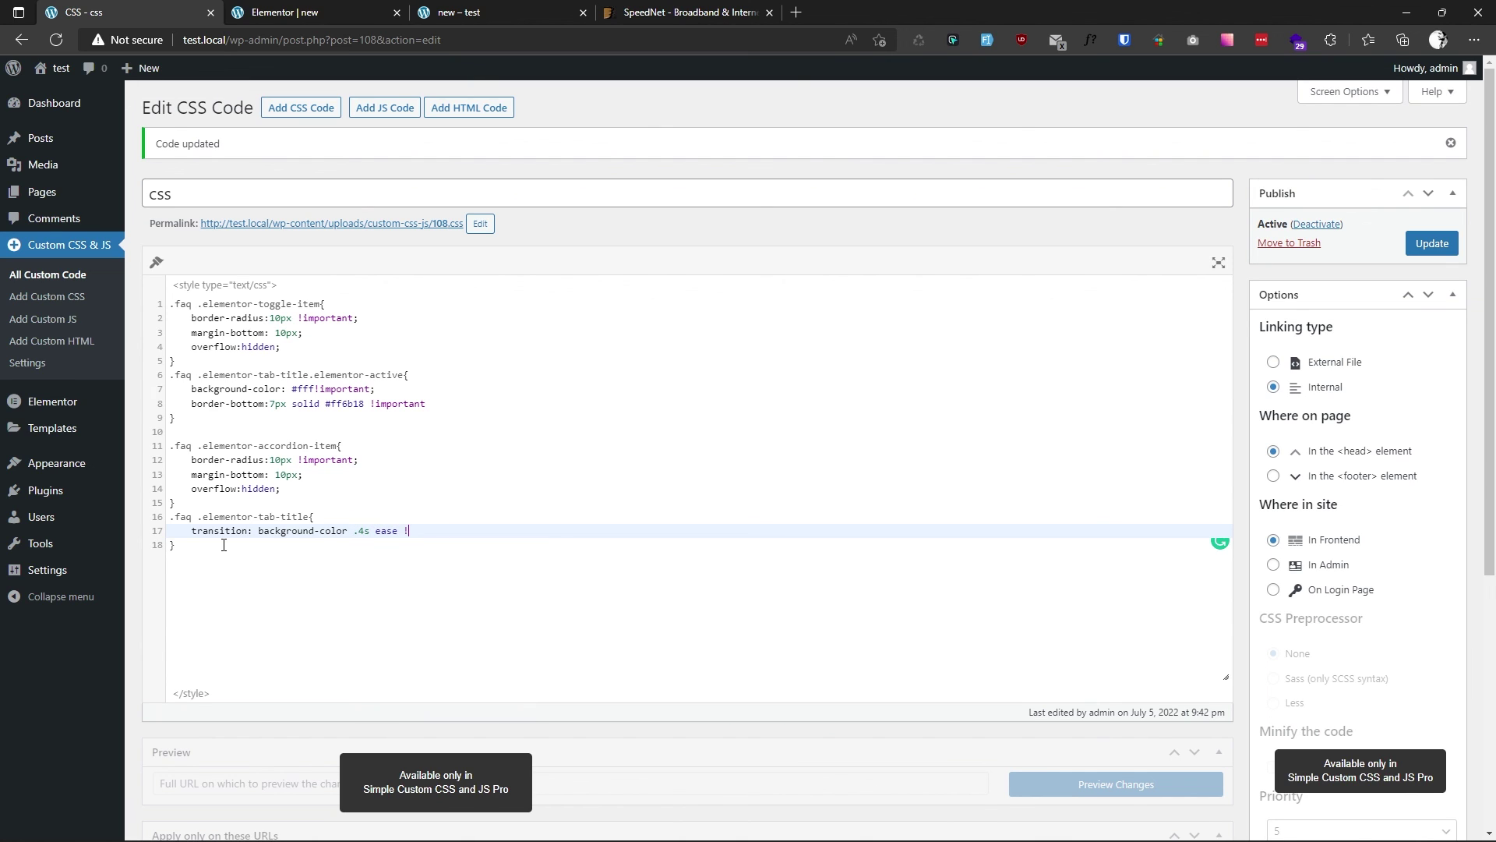
{"action": "type", "text": "im"}
{"action": "key", "text": "Return"}
{"action": "double_click", "coordinate": [220, 531]}
{"action": "triple_click", "coordinate": [316, 531]}
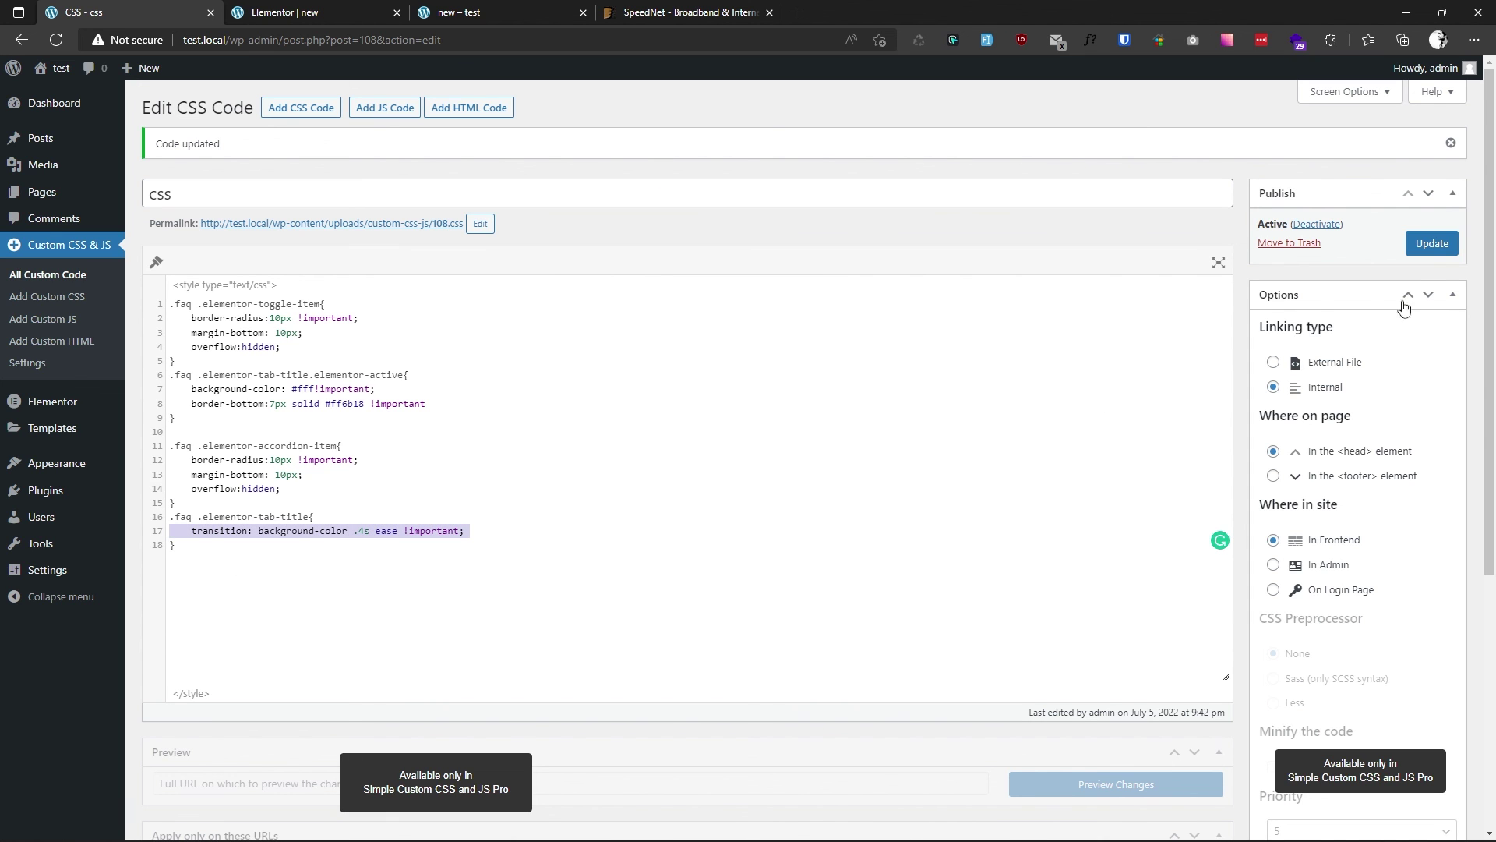
{"action": "left_click", "coordinate": [1433, 243]}
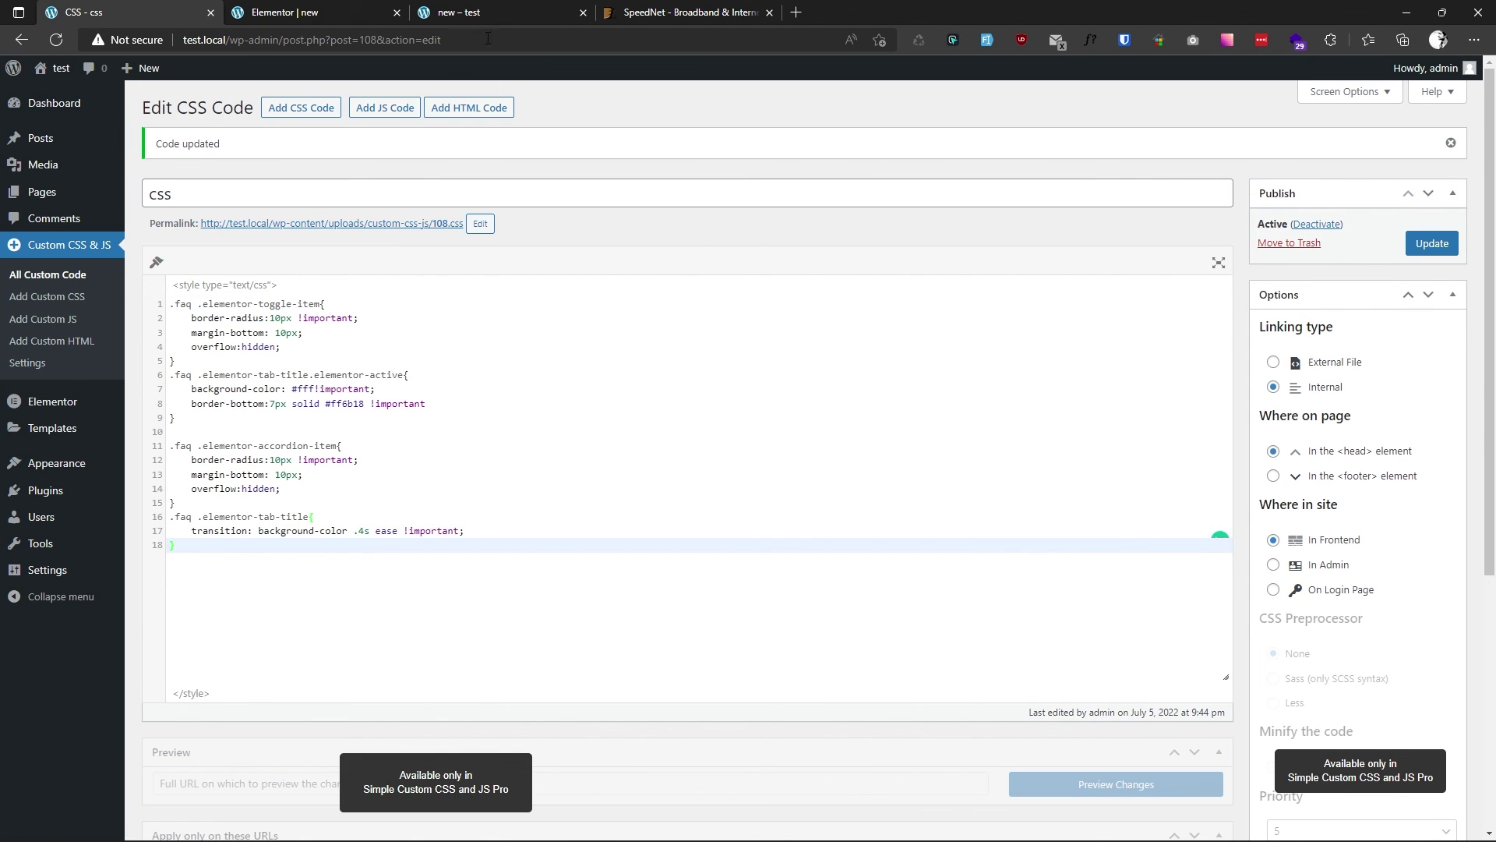
Step: Reload the test page preview, test the title transition on the first two toggles, and compare with the SpeedNet reference page
{"action": "left_click", "coordinate": [460, 12]}
{"action": "left_click", "coordinate": [65, 43]}
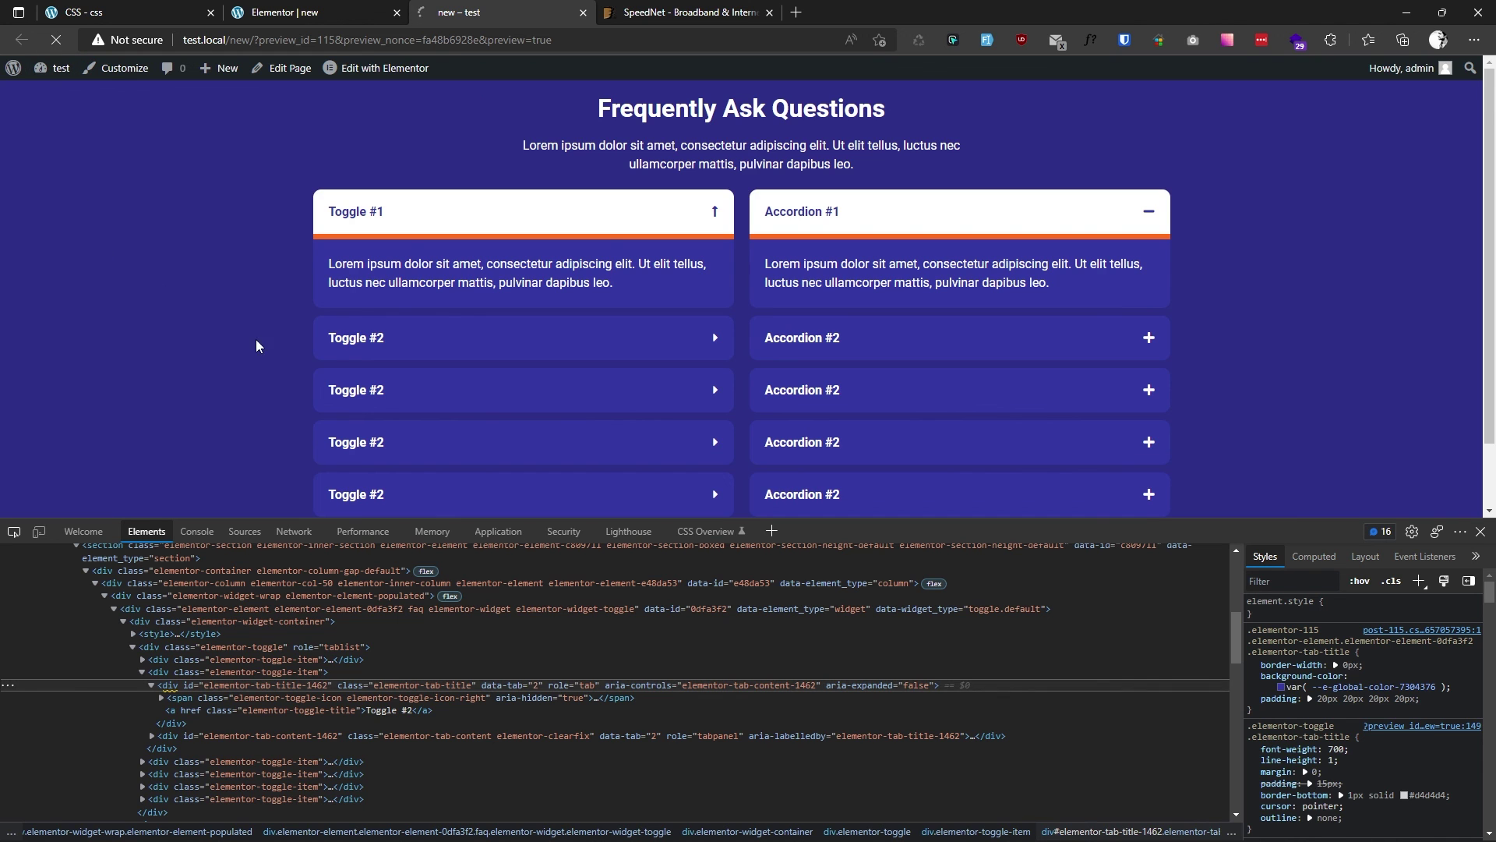
{"action": "left_click", "coordinate": [455, 217]}
{"action": "left_click", "coordinate": [473, 222]}
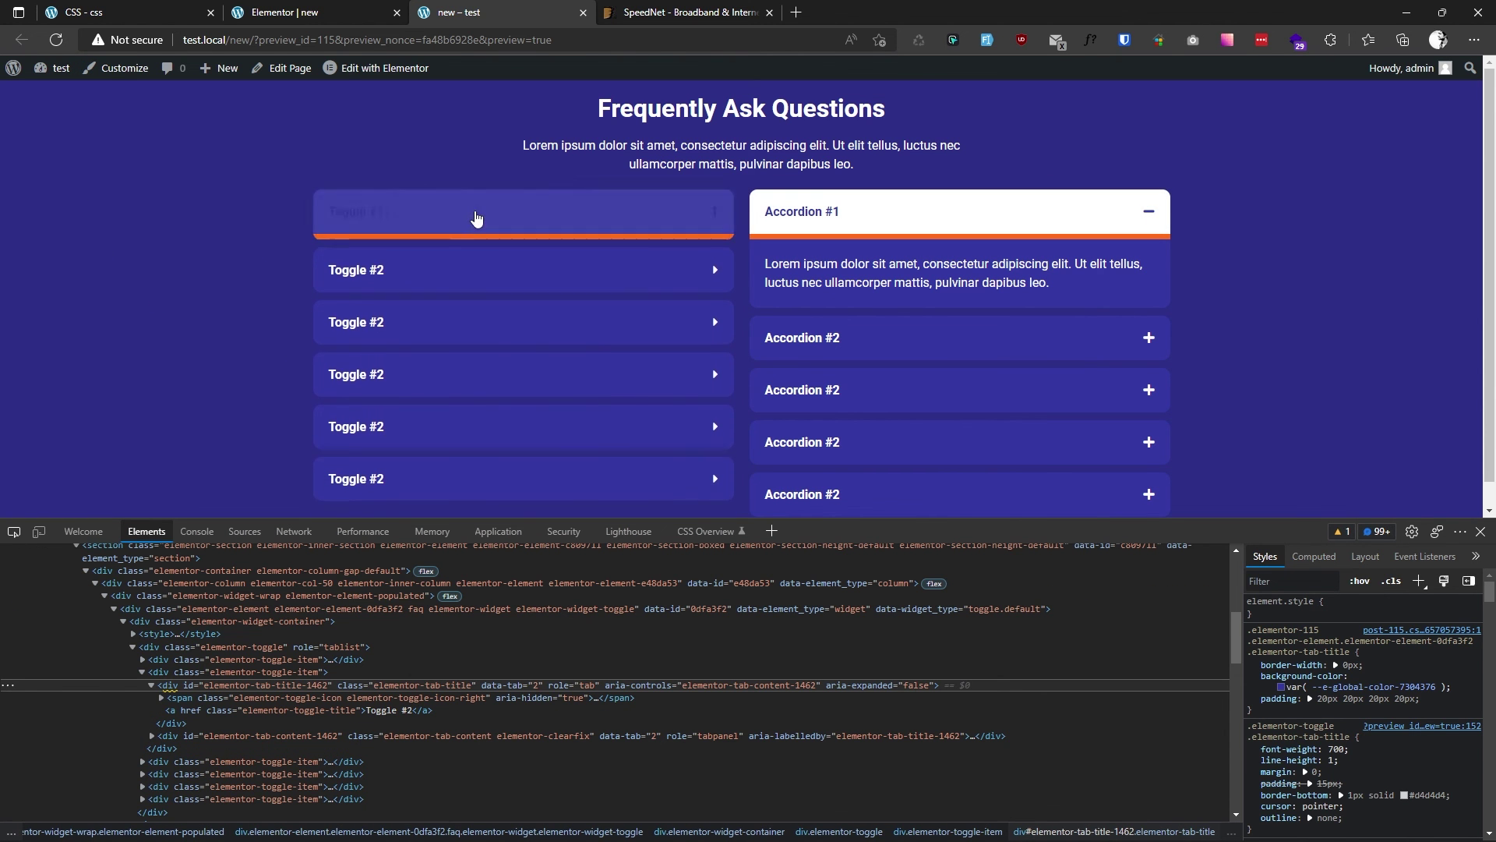
{"action": "left_click", "coordinate": [476, 219]}
{"action": "left_click", "coordinate": [477, 229]}
{"action": "left_click", "coordinate": [467, 275]}
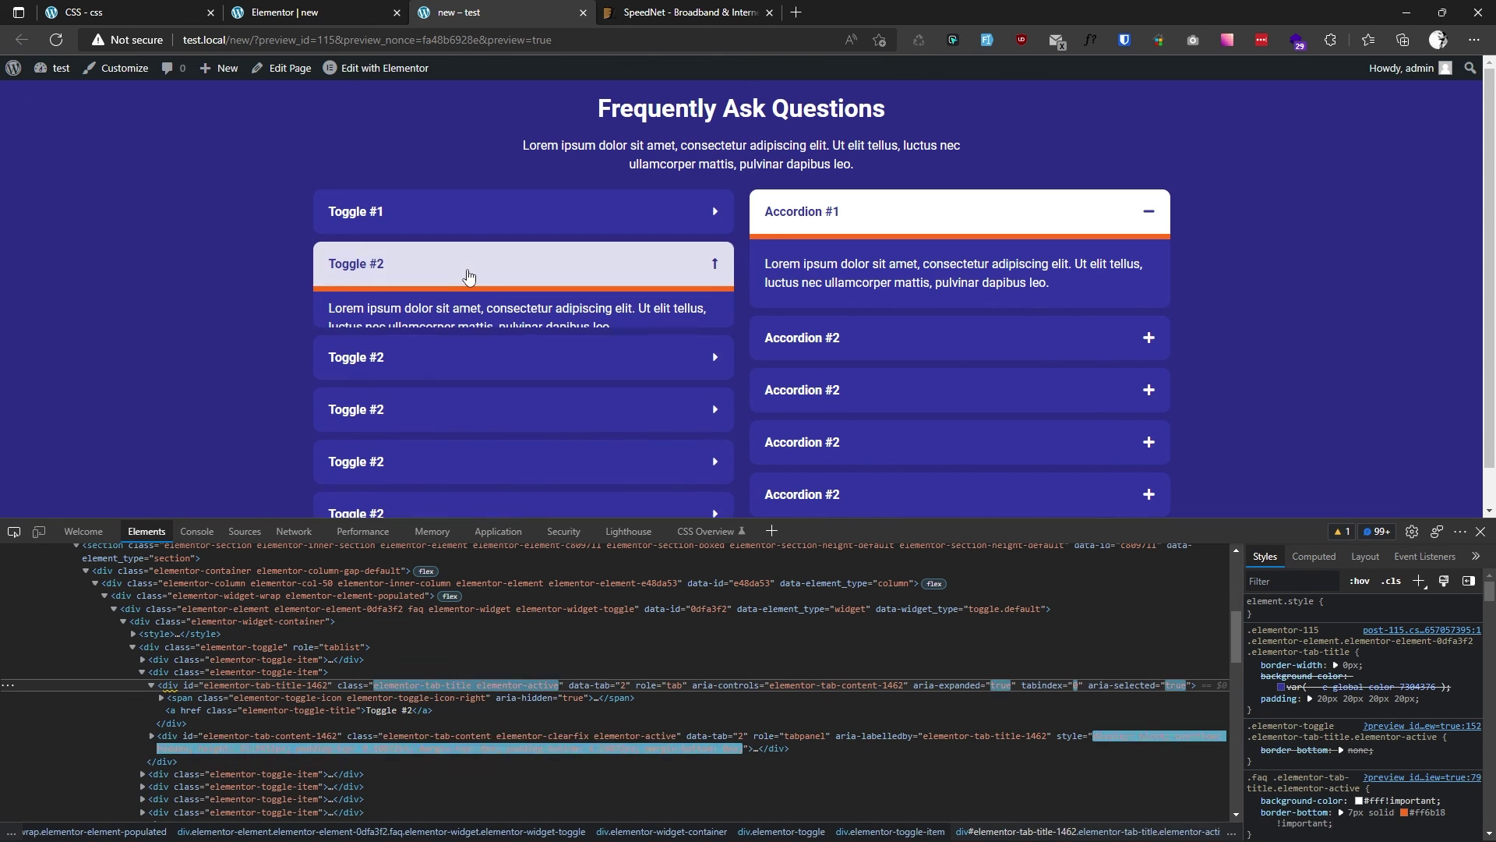
{"action": "left_click", "coordinate": [468, 274]}
{"action": "left_click", "coordinate": [469, 275]}
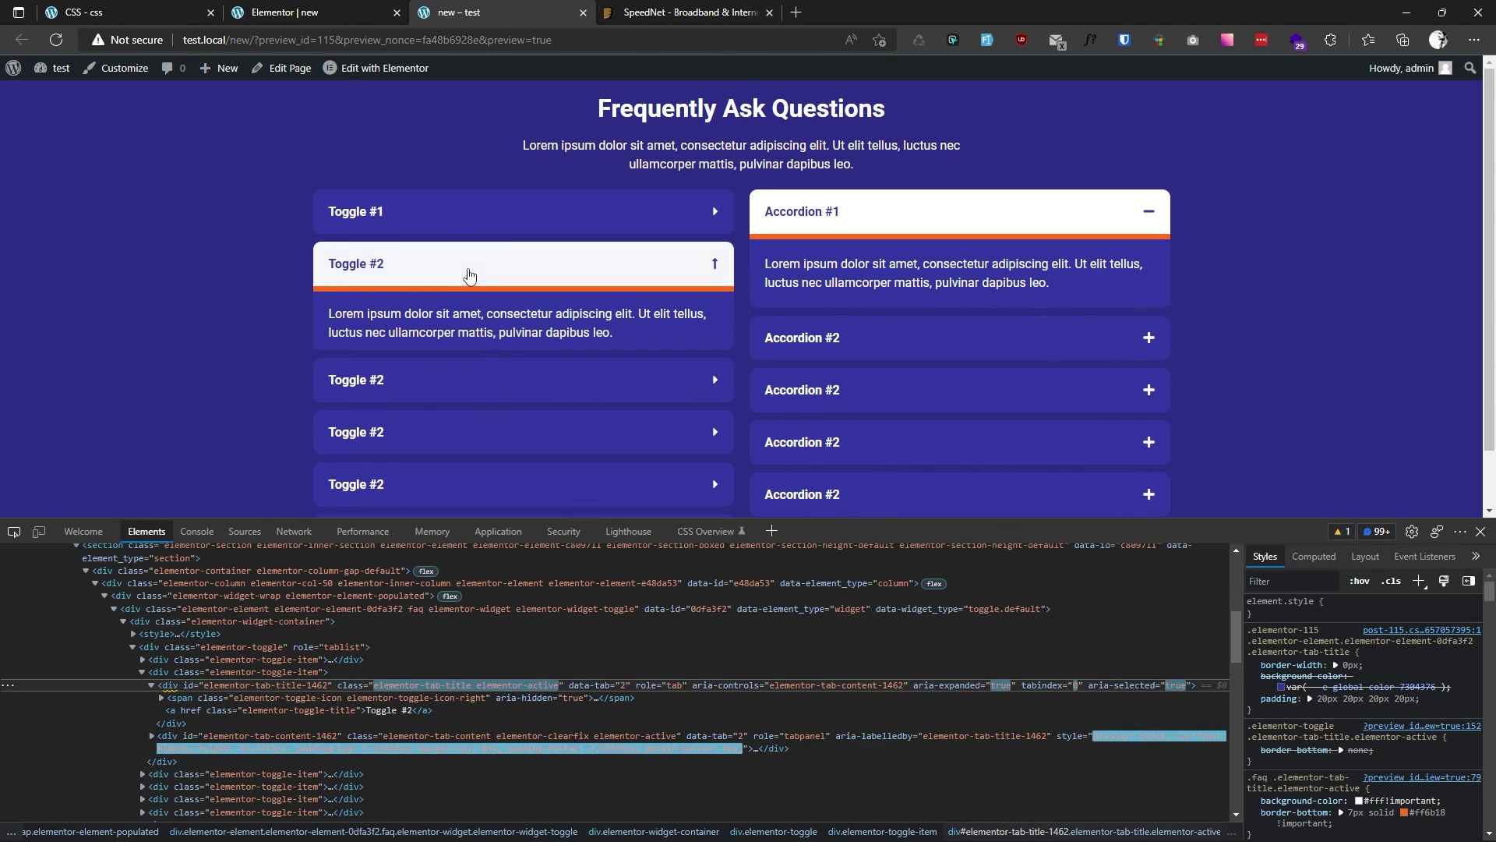
{"action": "key", "text": "ctrl+Tab"}
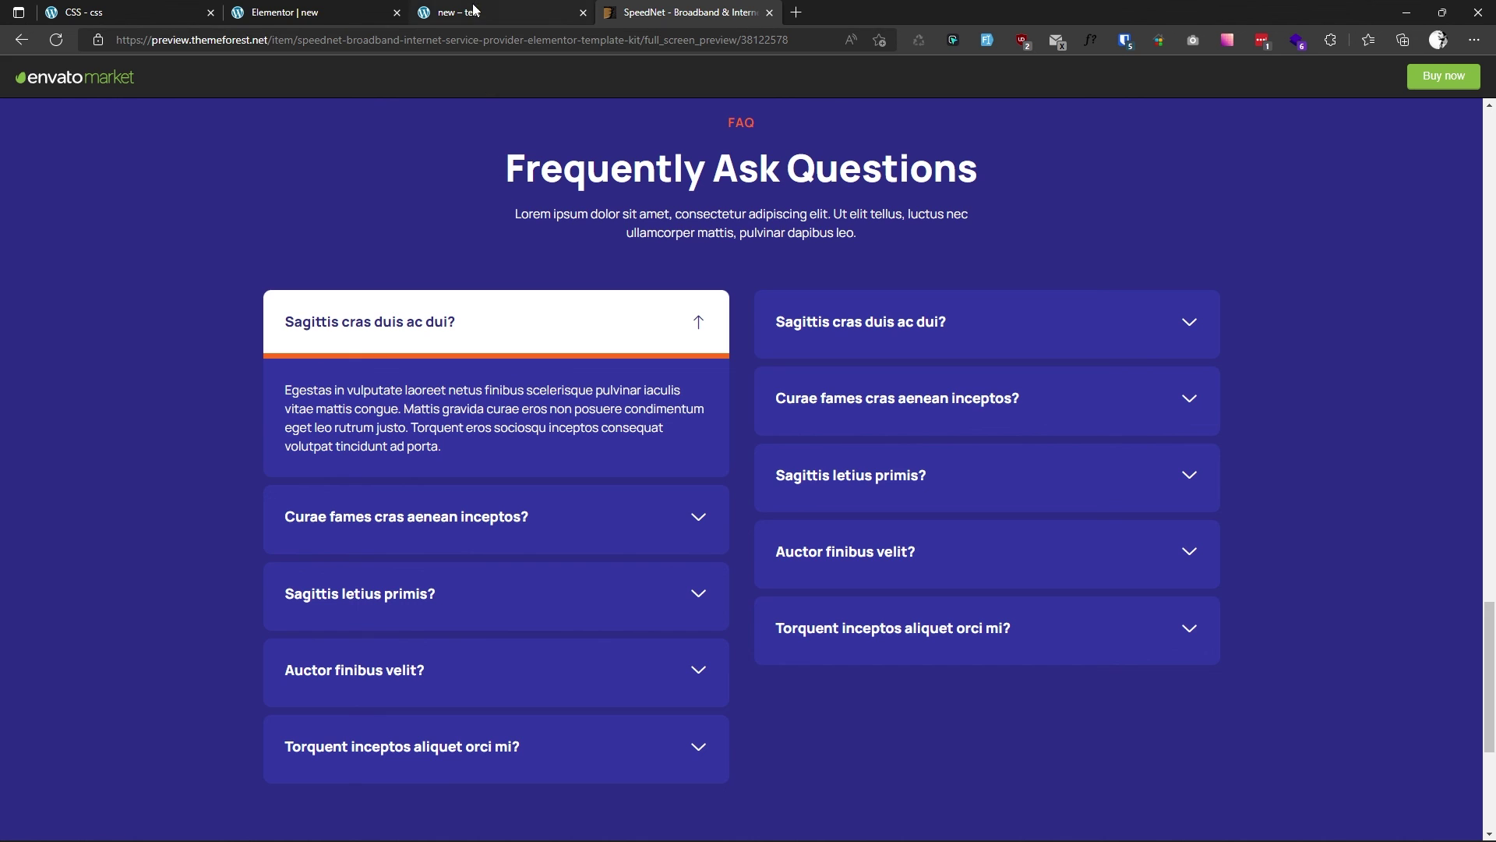